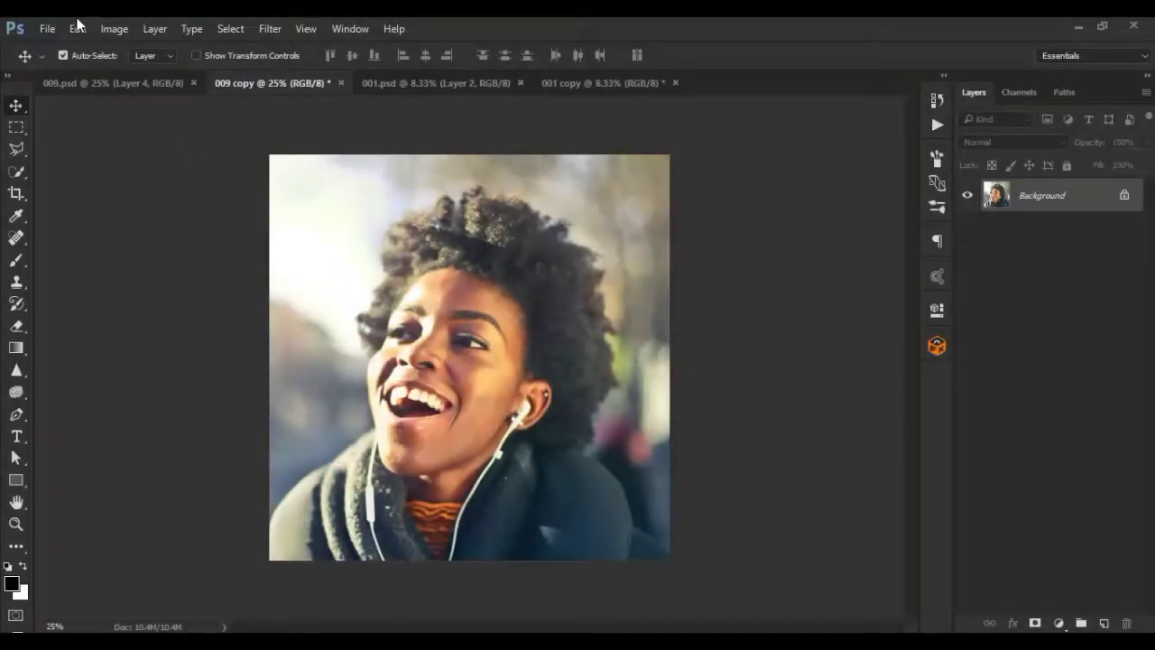
- Try a 300 resolution and 3000 width in Image Size, then cancel without changes
click(113, 28)
mouse_move(126, 48)
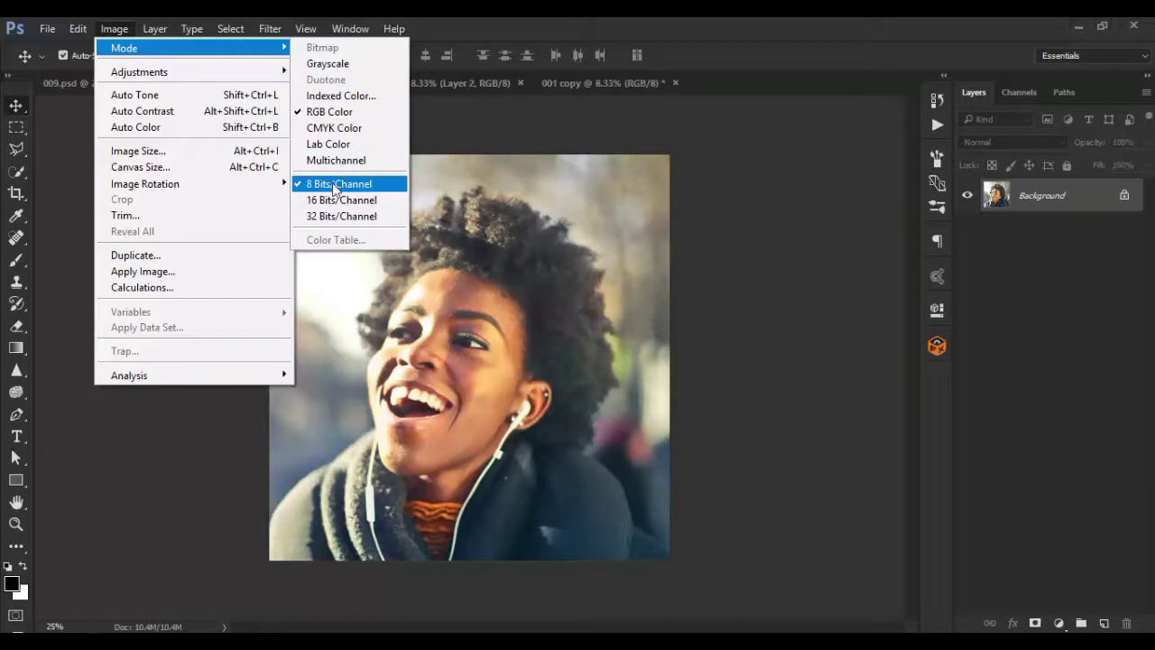
click(193, 152)
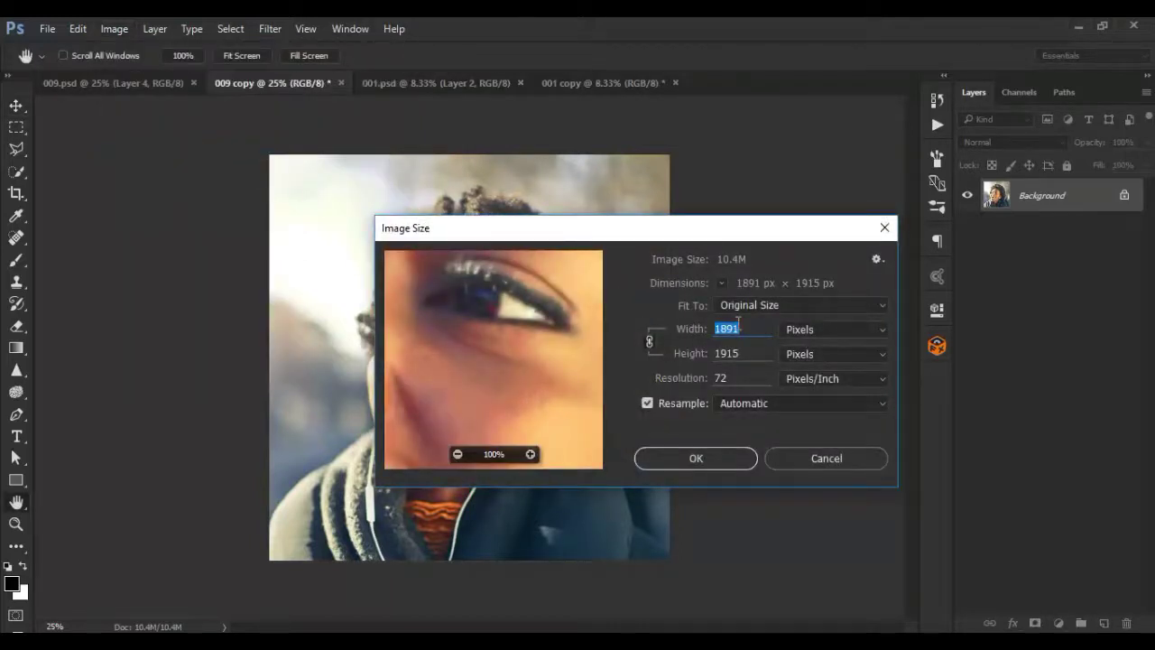
drag(739, 353, 684, 355)
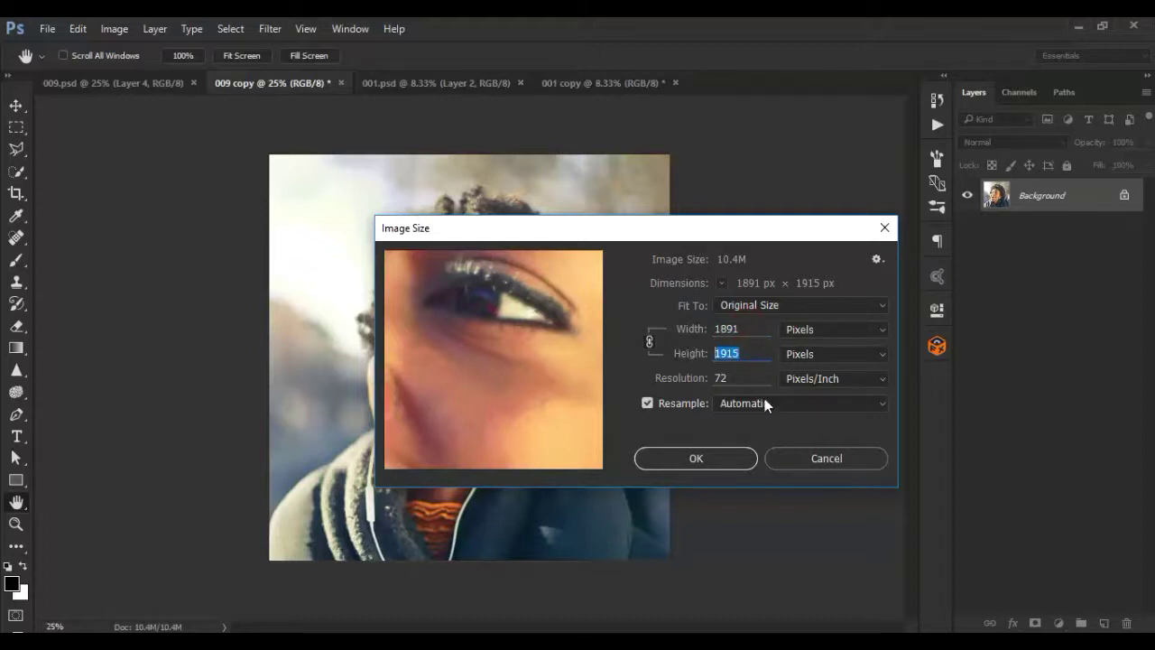
drag(739, 380, 688, 377)
text(300)
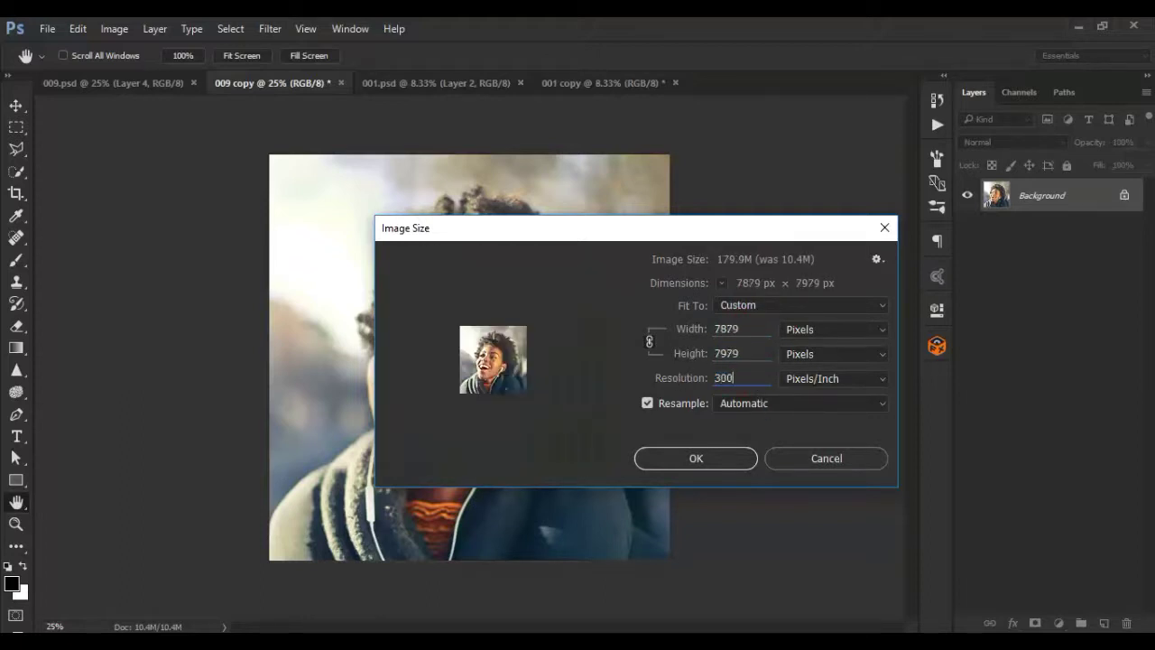
mouse_move(751, 332)
mouse_down()
mouse_move(678, 336)
mouse_move(683, 355)
mouse_move(680, 335)
mouse_up()
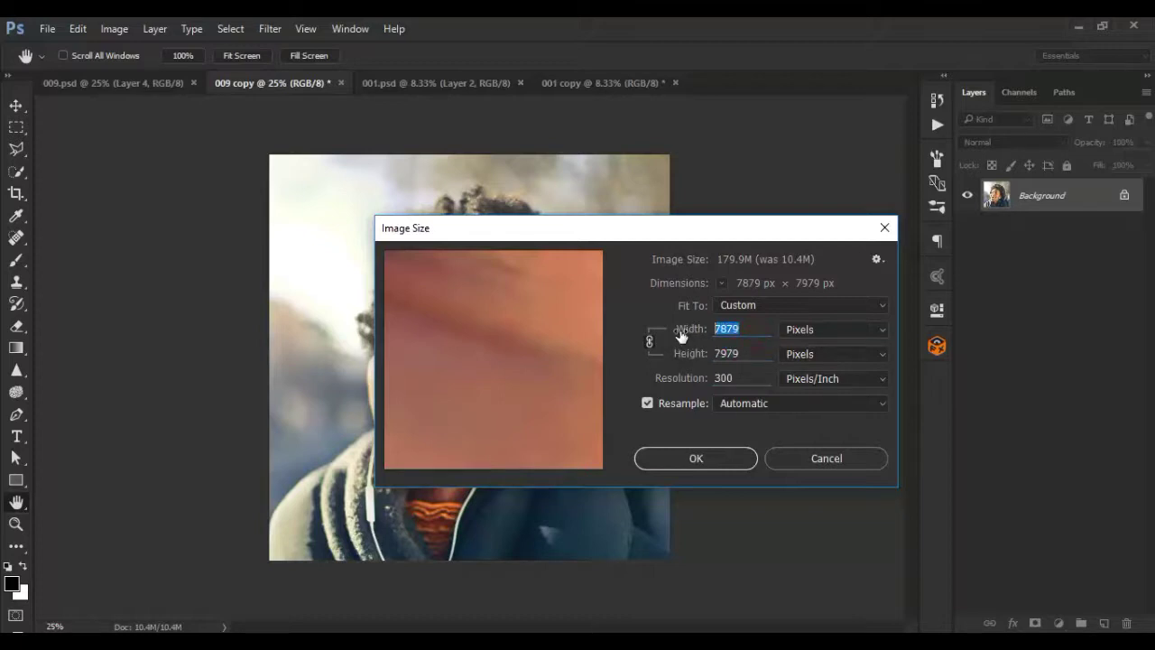
text(3)
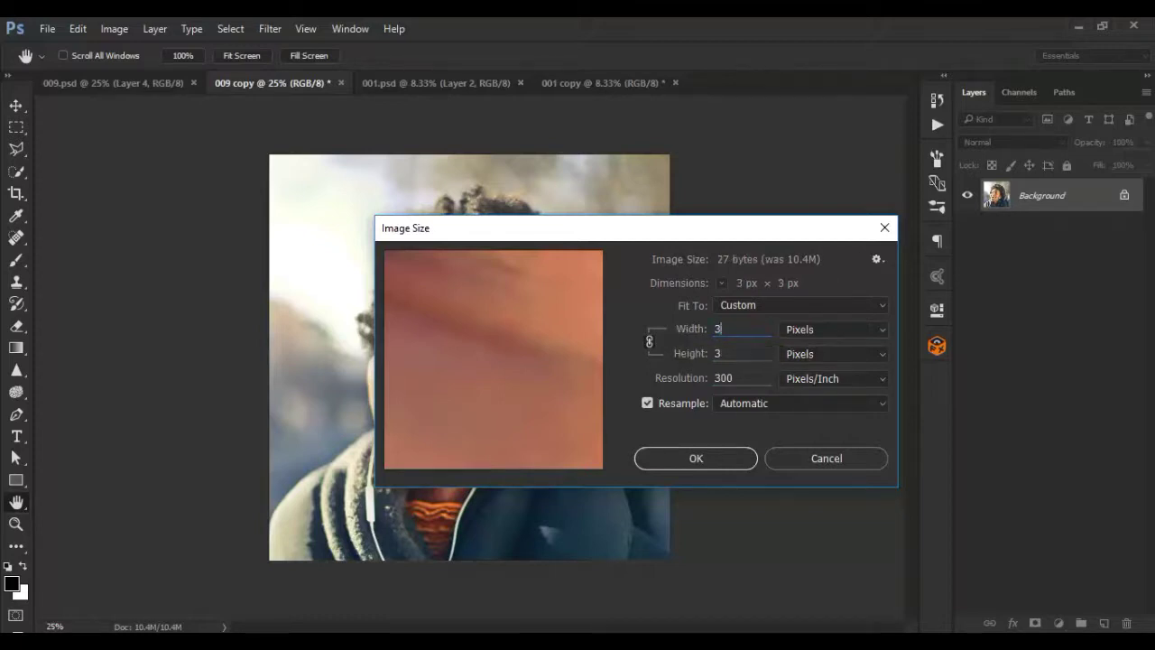
text(000)
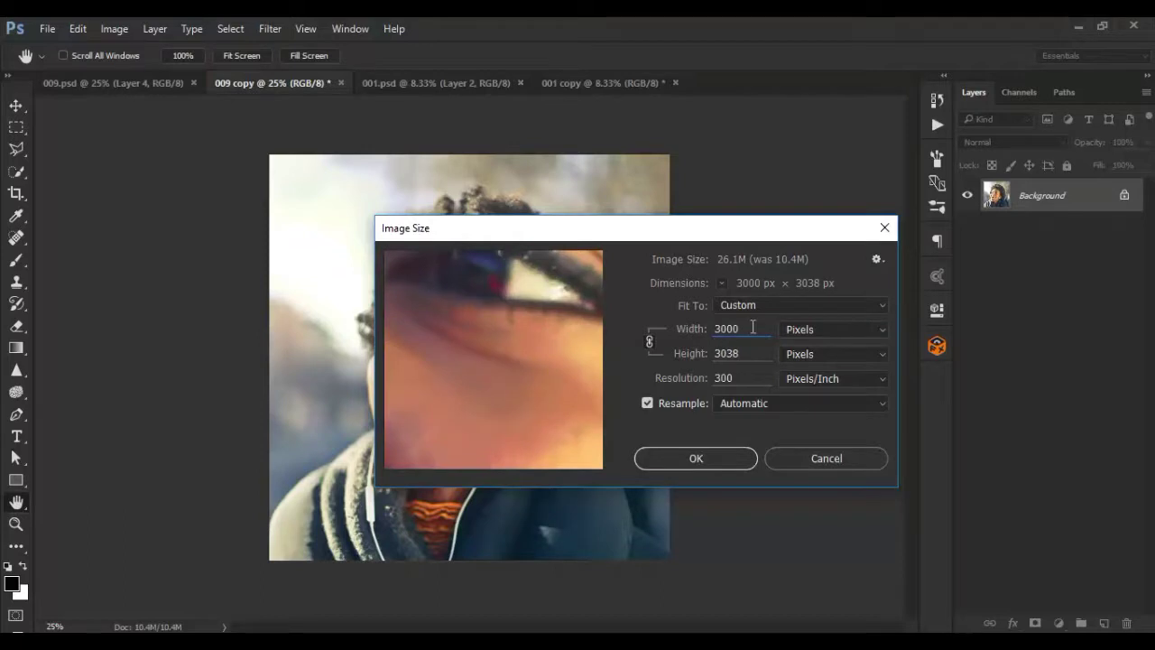
drag(755, 328, 660, 341)
click(830, 457)
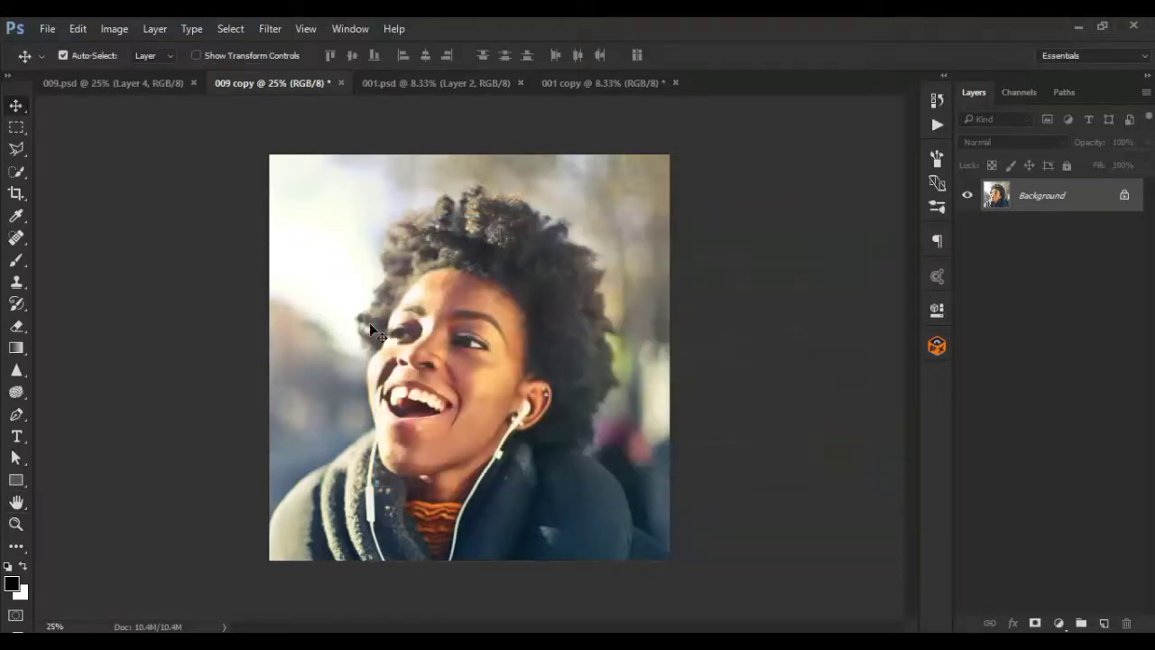
click(17, 128)
- Turn on Add "copy" to Copied Layers in the Layers panel options
click(16, 106)
click(1146, 91)
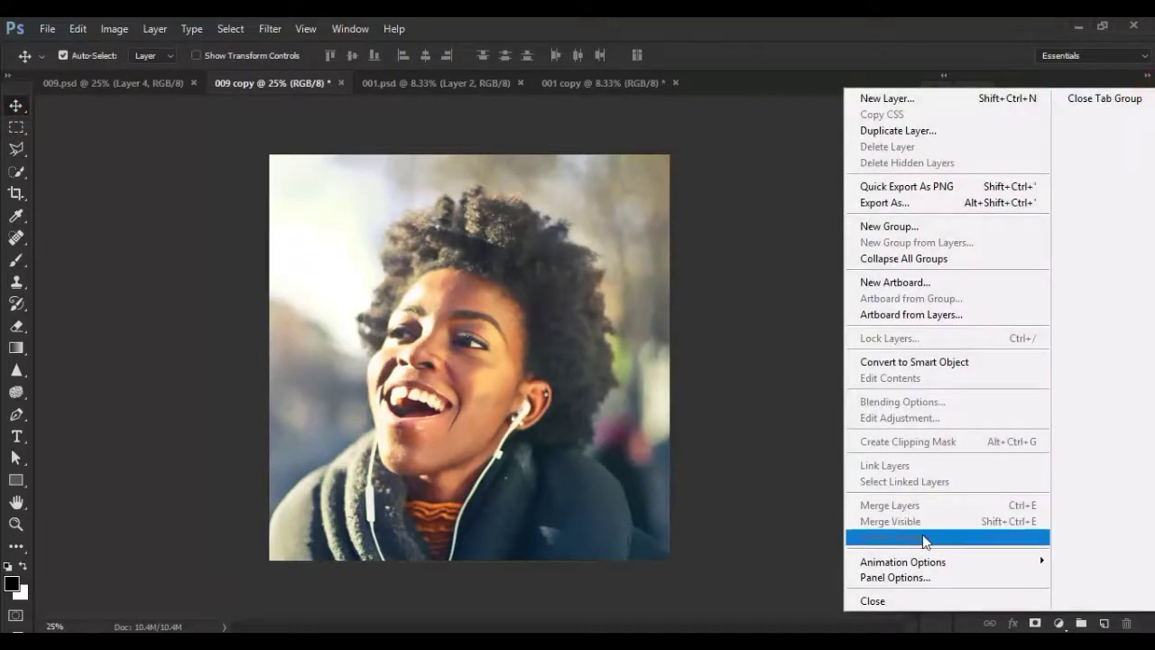
click(919, 574)
click(445, 486)
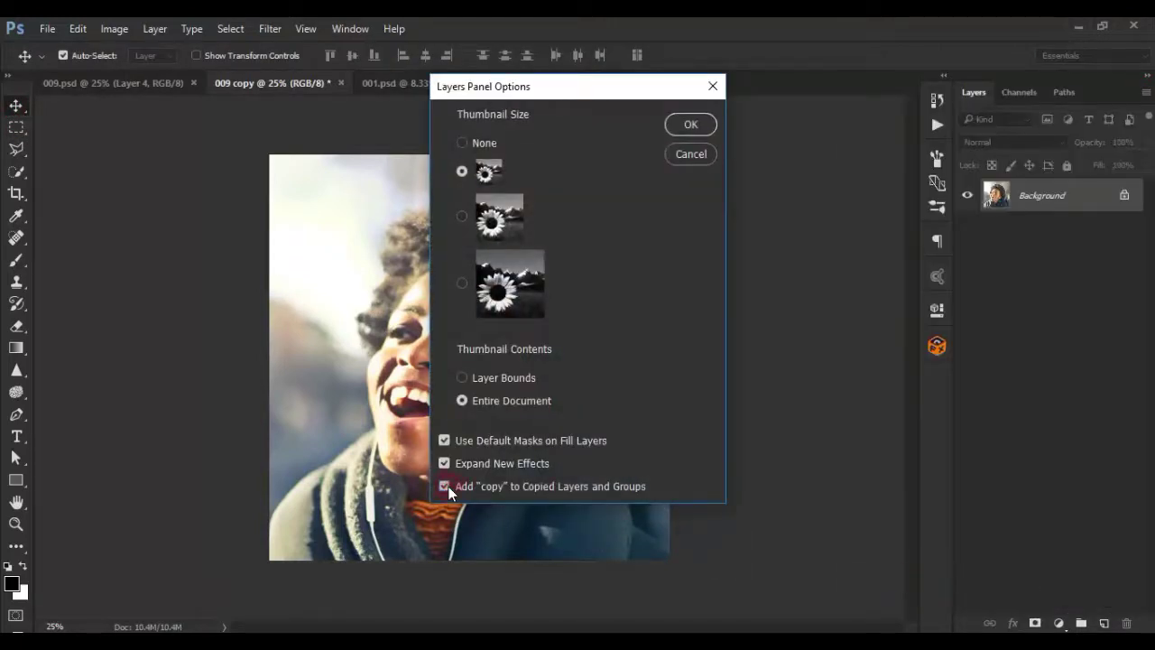
click(688, 127)
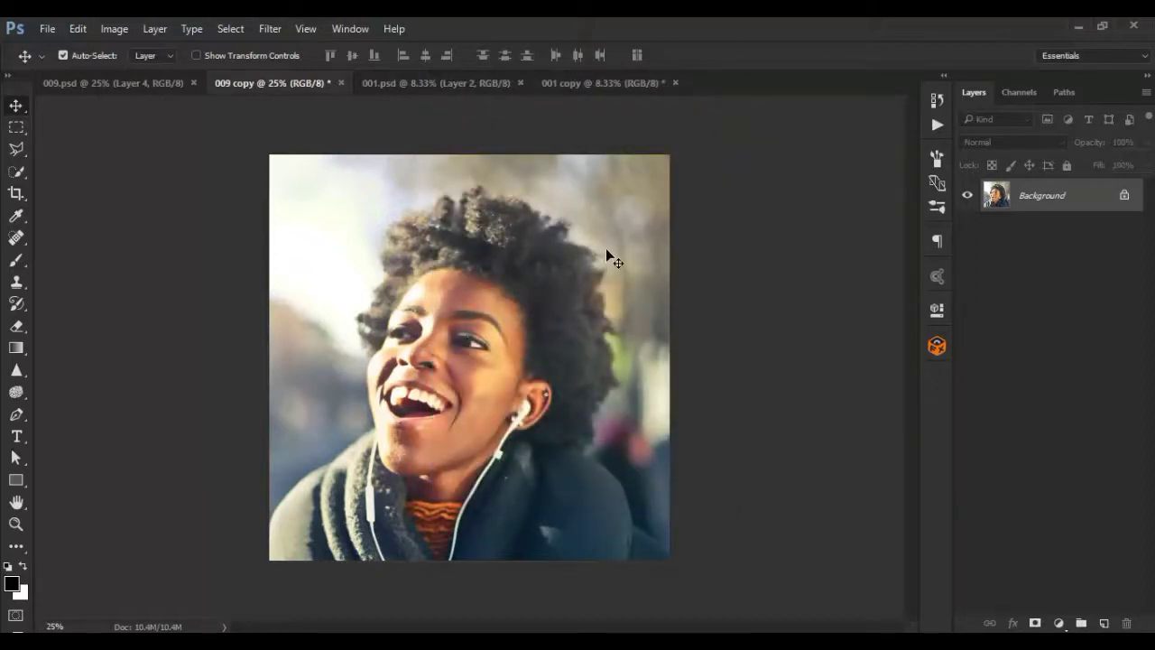
- Open the watercolor action, Abstract_Brushes and Abstract_Patterns files together
click(59, 33)
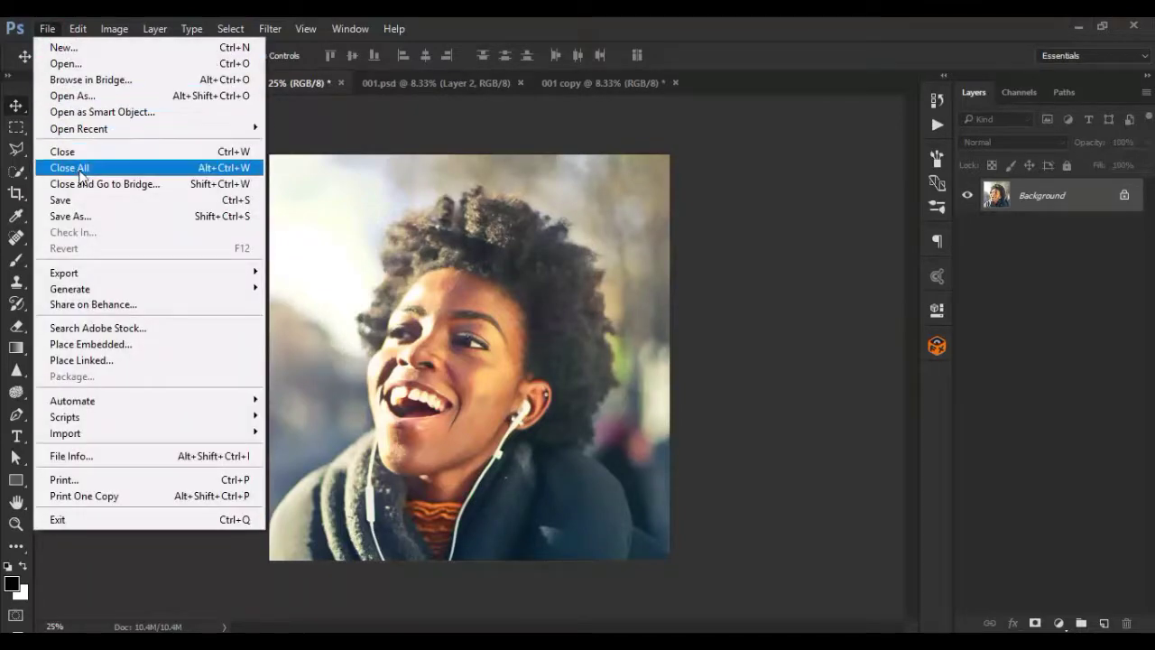
click(86, 65)
click(270, 58)
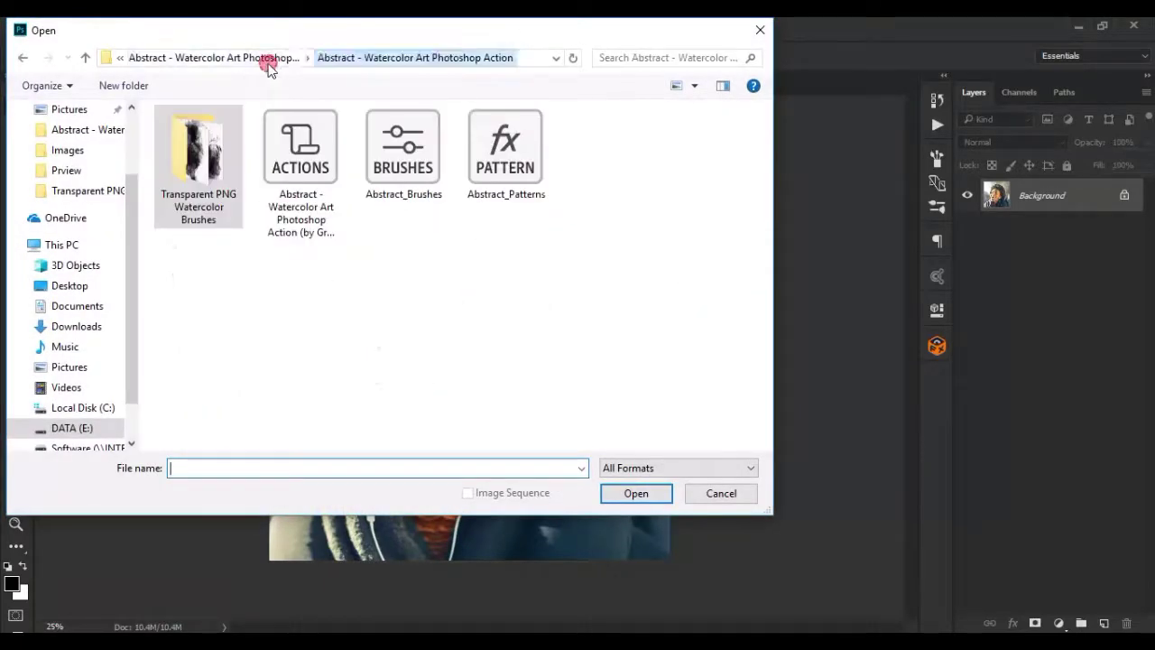
drag(306, 288, 557, 168)
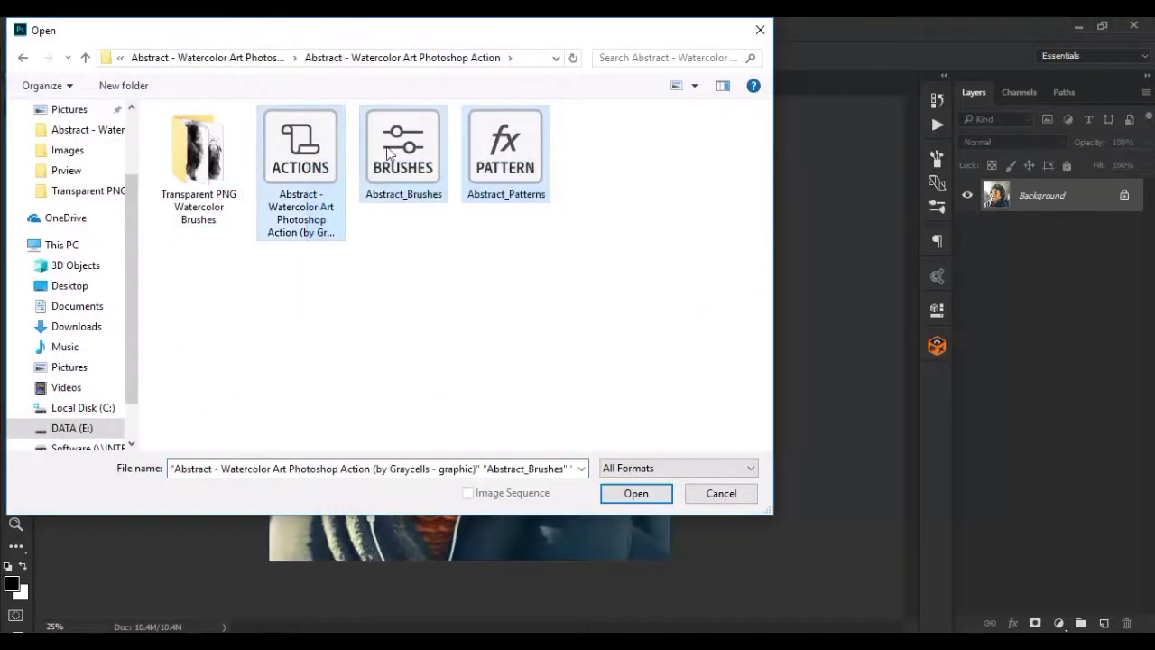
click(378, 282)
drag(286, 263, 492, 156)
click(632, 493)
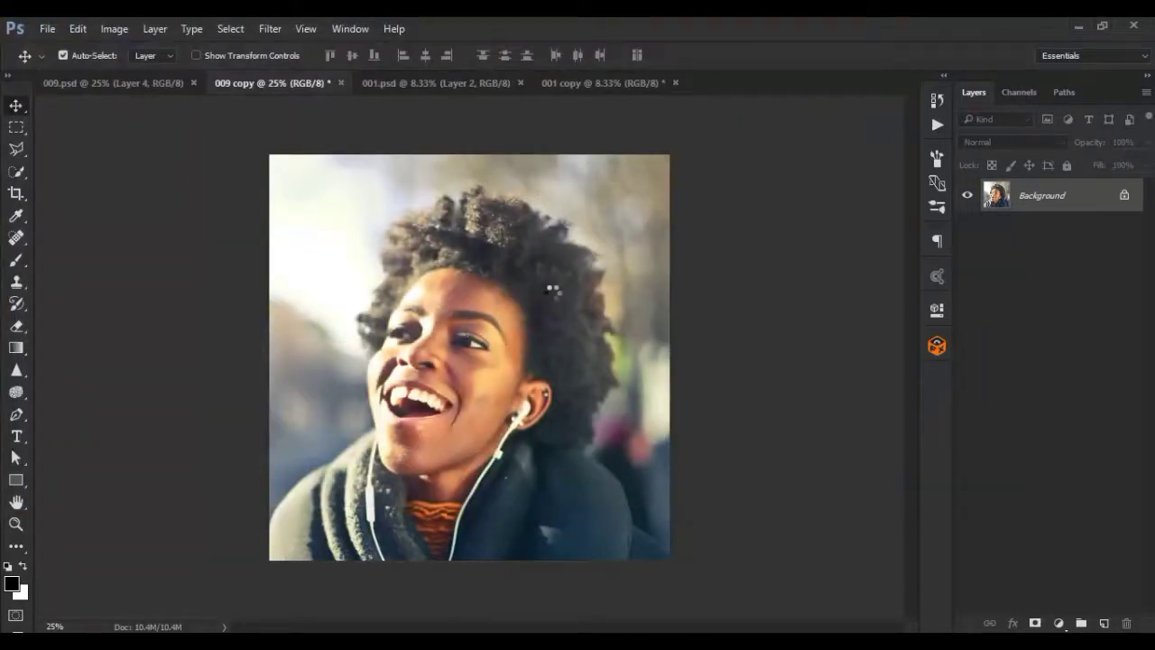
- Show the Actions panel and select Brushing - First Play Action
click(350, 28)
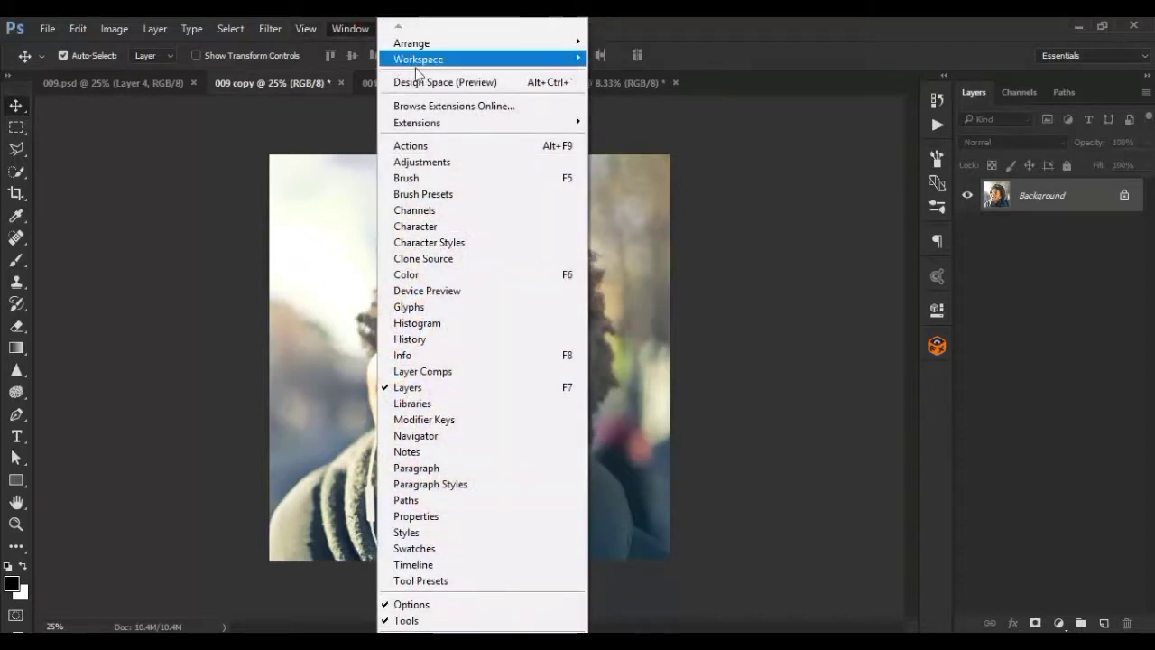
click(413, 144)
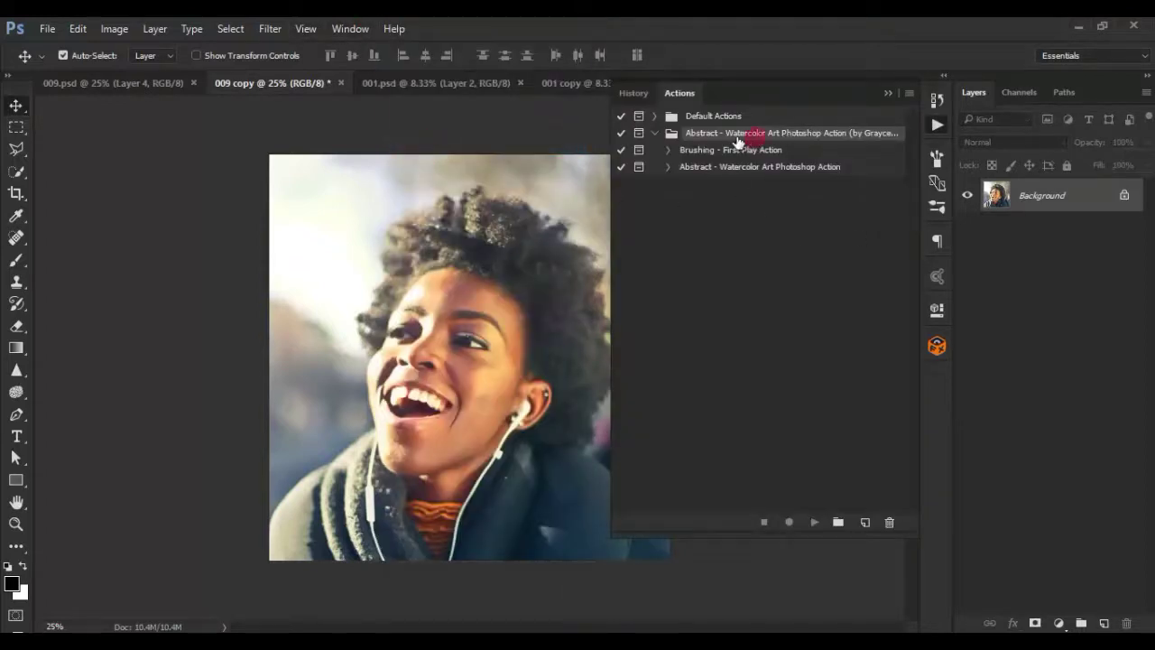
click(767, 150)
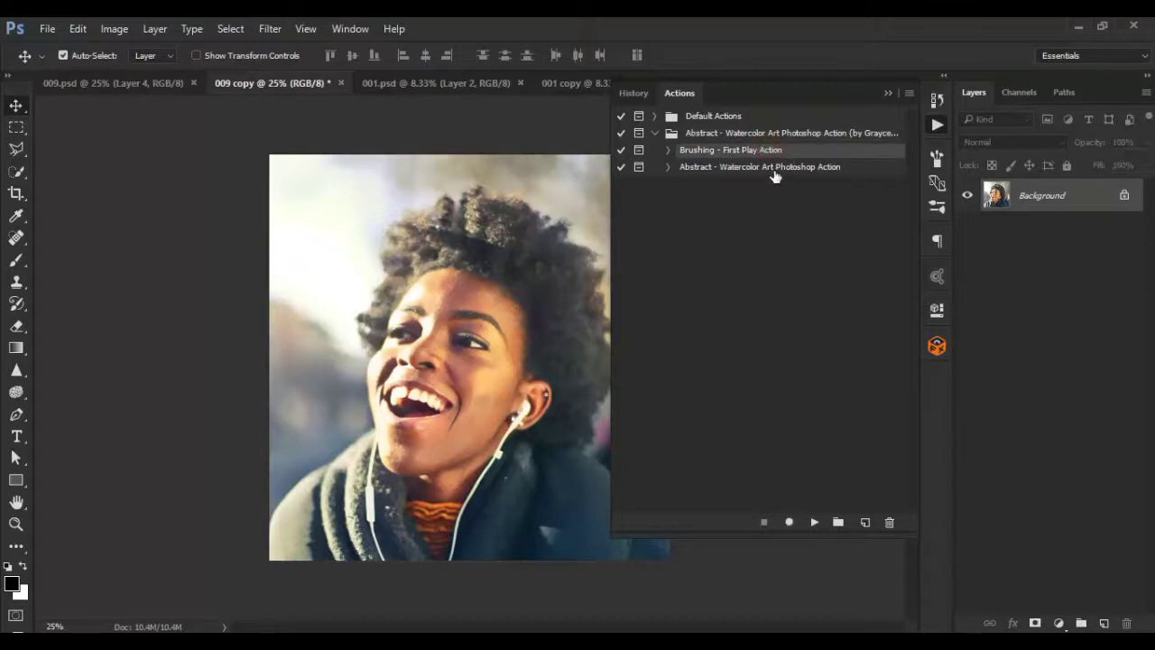
click(770, 168)
click(764, 153)
- Play the action, stop at its instructions message, and collapse the Actions panel
click(813, 523)
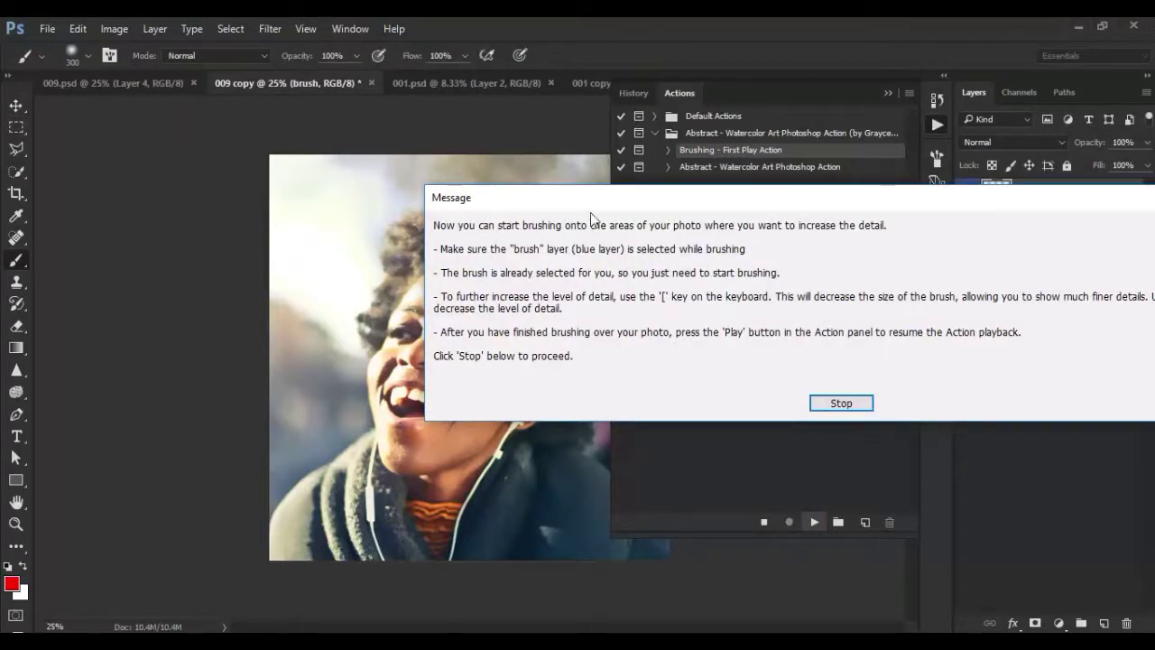
drag(593, 201, 364, 164)
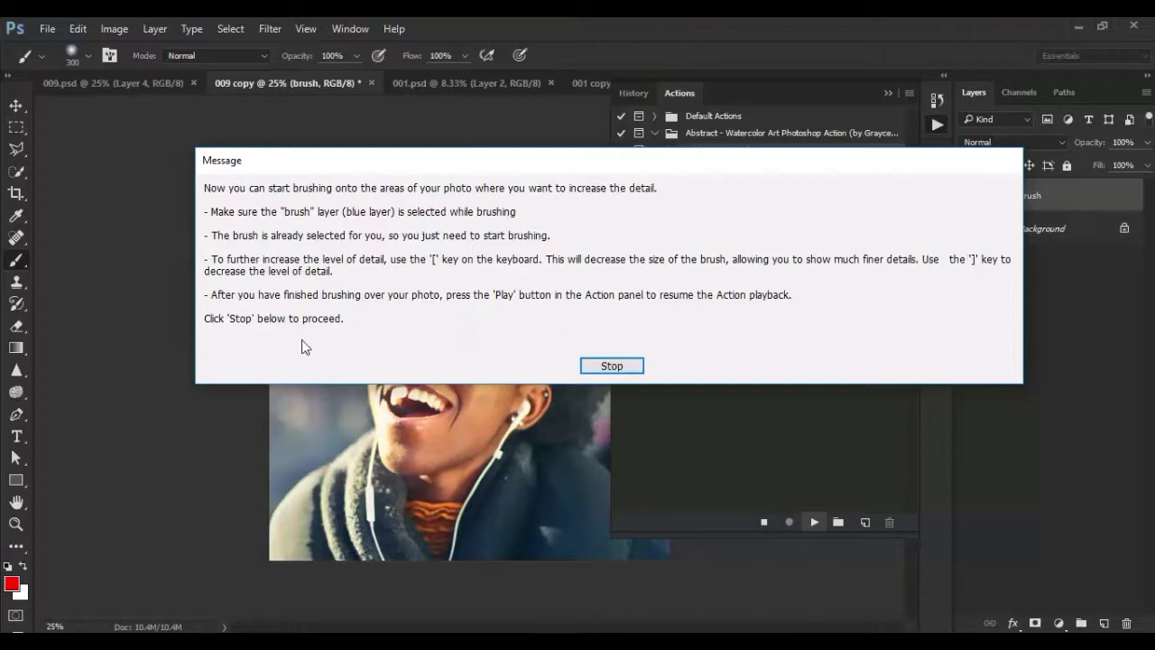
click(612, 365)
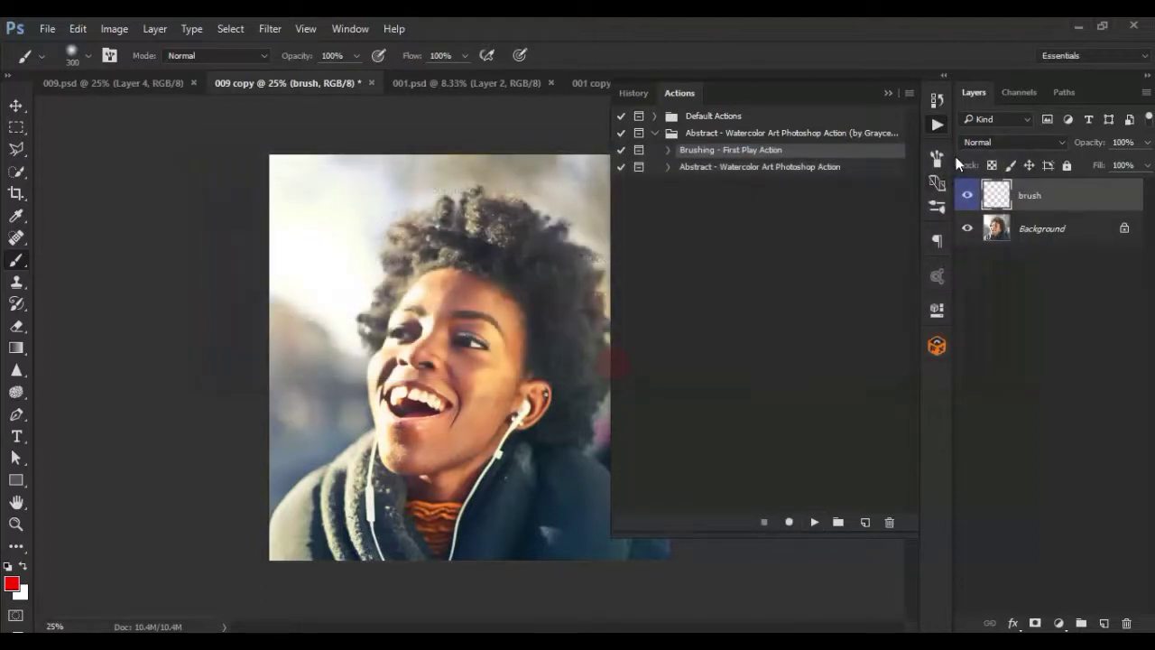
click(892, 95)
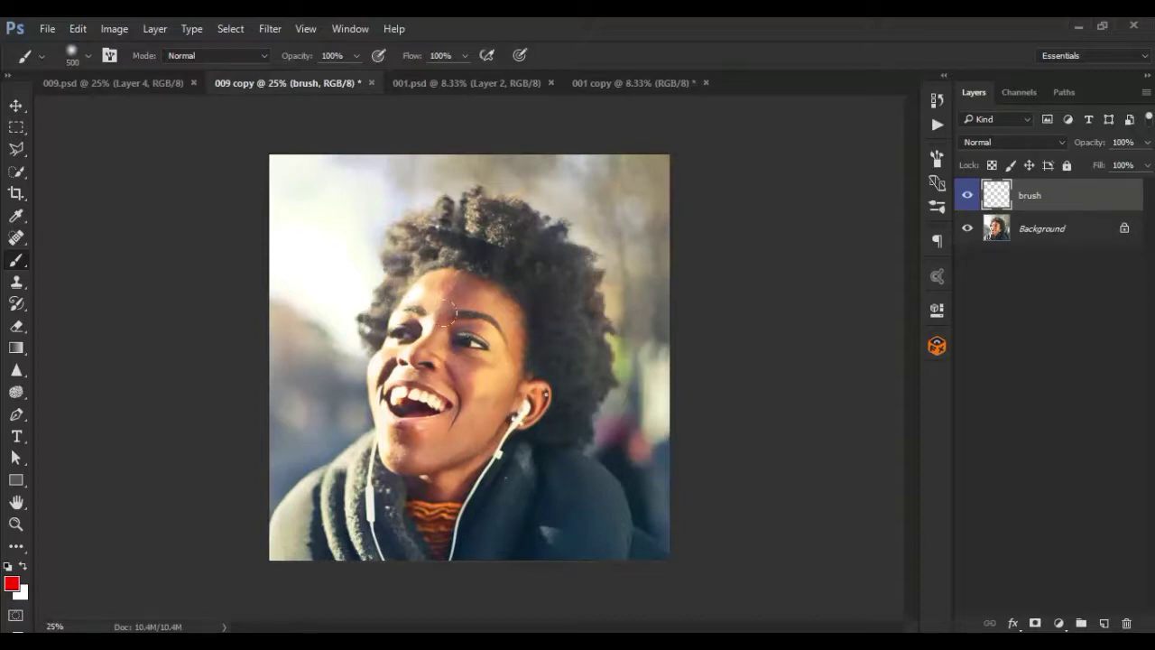
- Check the foreground colour picker, keep red, and return to the Brush tool
click(12, 593)
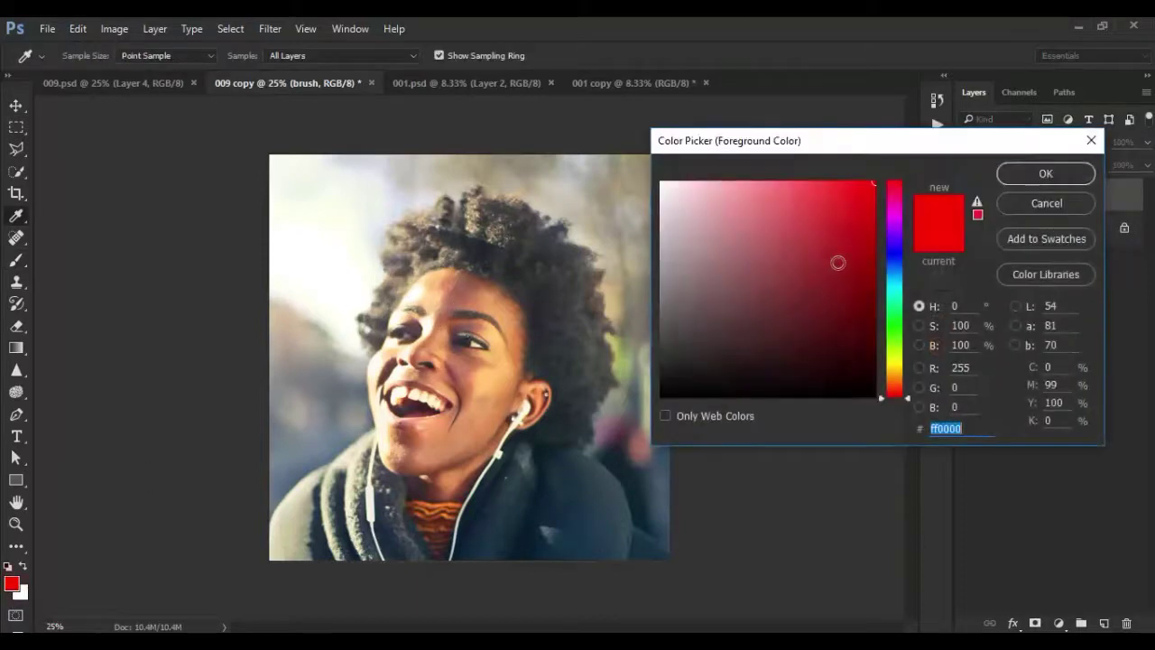
mouse_move(895, 194)
mouse_down()
mouse_move(895, 346)
mouse_move(894, 250)
mouse_move(924, 195)
mouse_up()
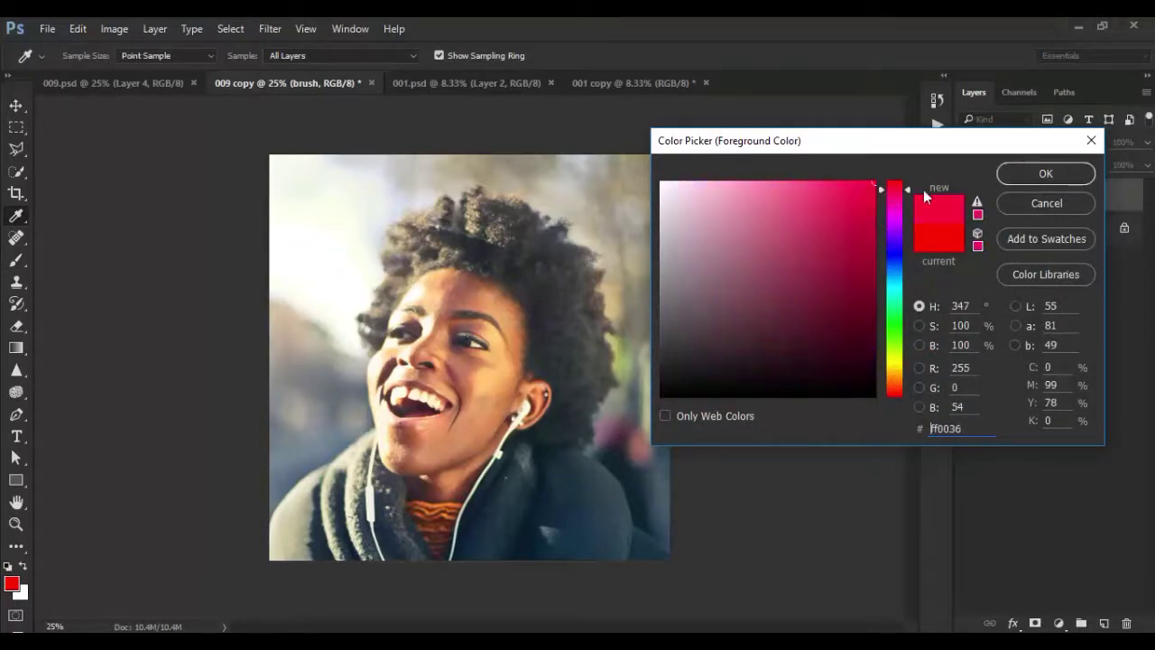
click(1045, 205)
key(b)
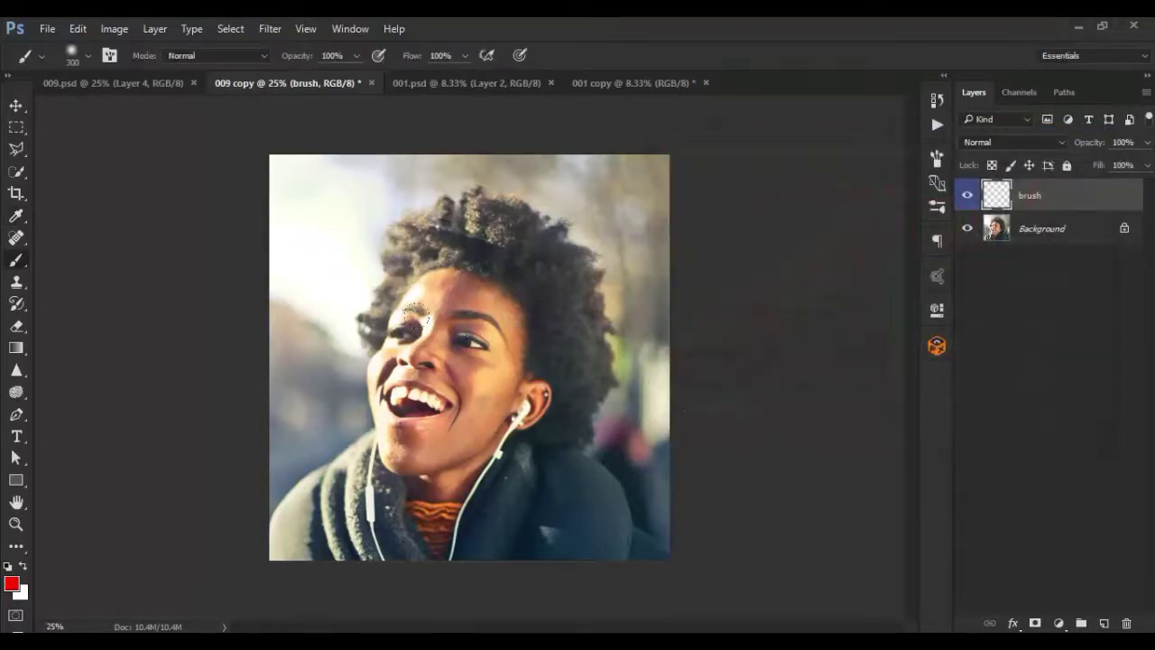
- Paint red over the eyes, nose, mouth, cheeks and chin; select Abstract - Watercolor Art action
mouse_move(434, 307)
mouse_down()
mouse_move(440, 347)
mouse_move(425, 365)
mouse_move(396, 323)
mouse_move(388, 371)
mouse_move(387, 341)
mouse_move(372, 383)
mouse_move(415, 396)
mouse_up()
drag(442, 317, 491, 330)
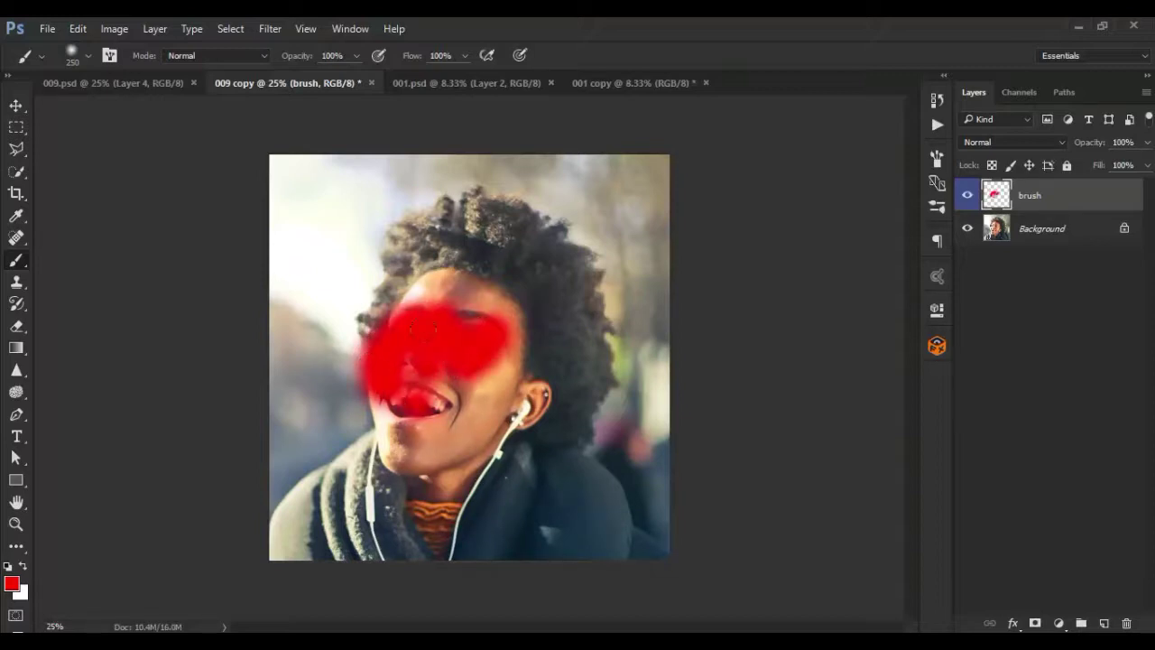
drag(415, 303, 487, 316)
mouse_move(429, 361)
mouse_down()
mouse_move(411, 398)
mouse_move(438, 407)
mouse_move(397, 438)
mouse_move(435, 363)
mouse_move(456, 402)
mouse_move(410, 361)
mouse_move(483, 298)
mouse_move(436, 296)
mouse_up()
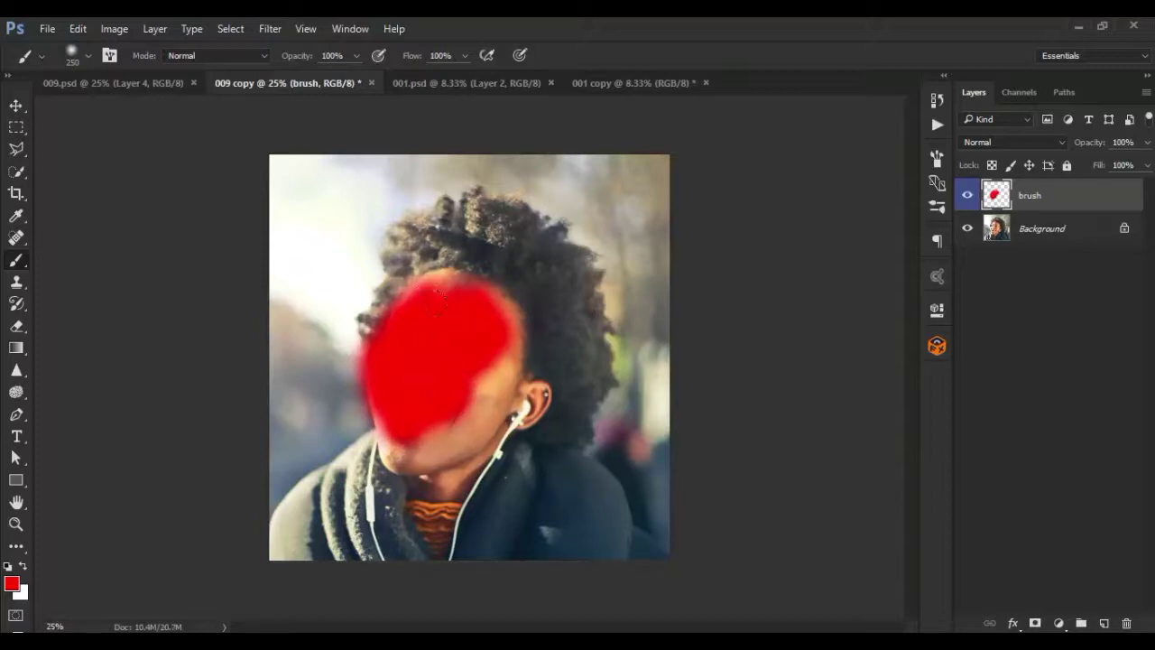
mouse_move(410, 378)
mouse_down()
mouse_move(488, 401)
mouse_move(410, 447)
mouse_move(468, 275)
mouse_move(424, 290)
mouse_up()
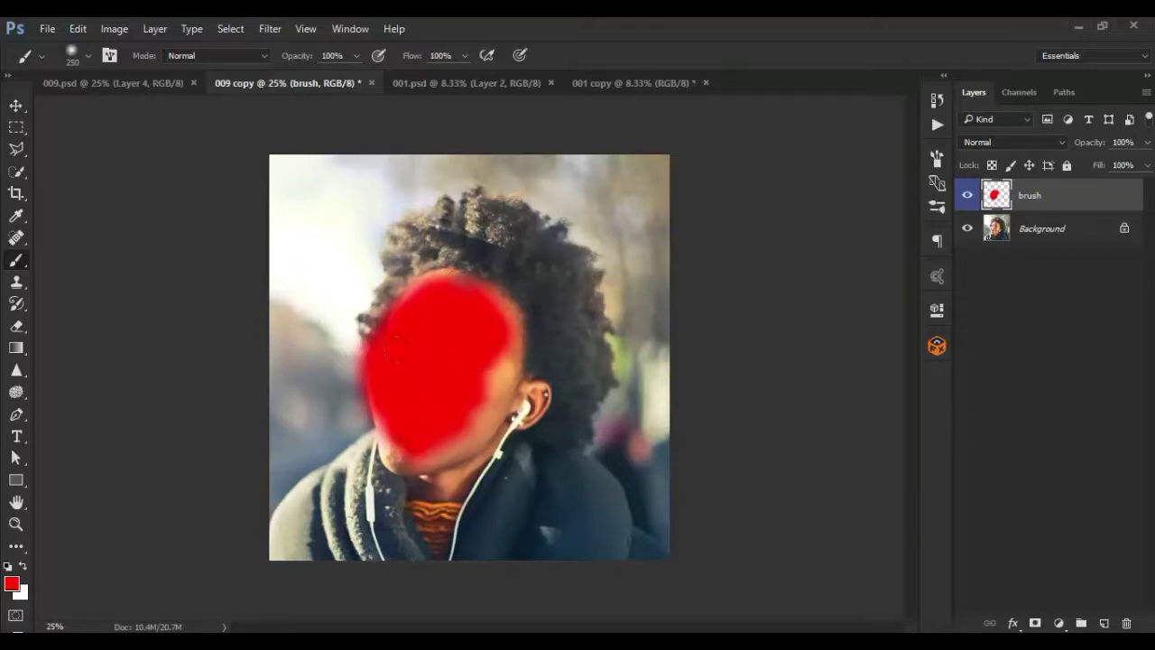
drag(459, 367, 474, 362)
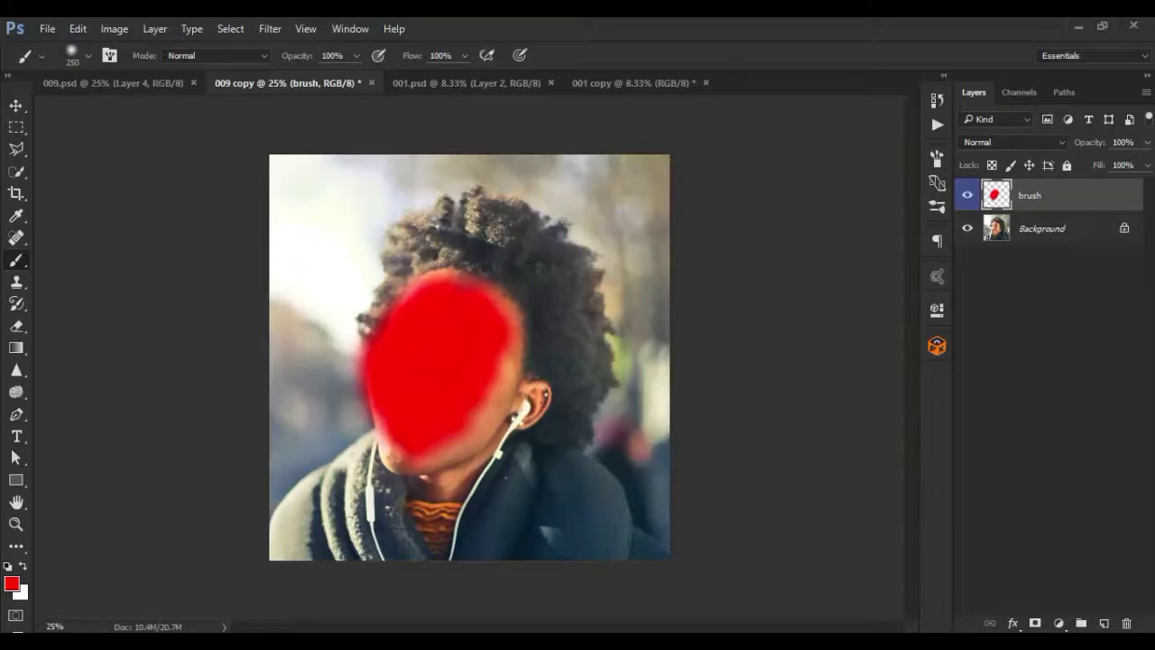
click(936, 124)
click(706, 171)
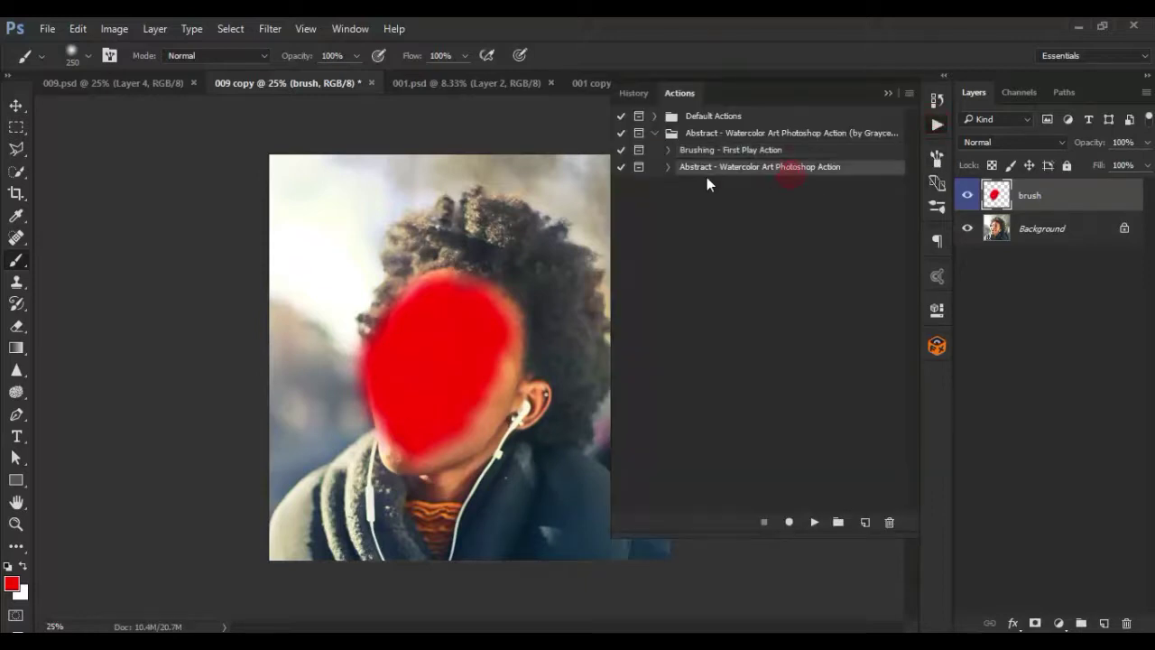
- Play Abstract - Watercolor Art until it pauses at the Import PNG Watercolor Brush step
click(817, 521)
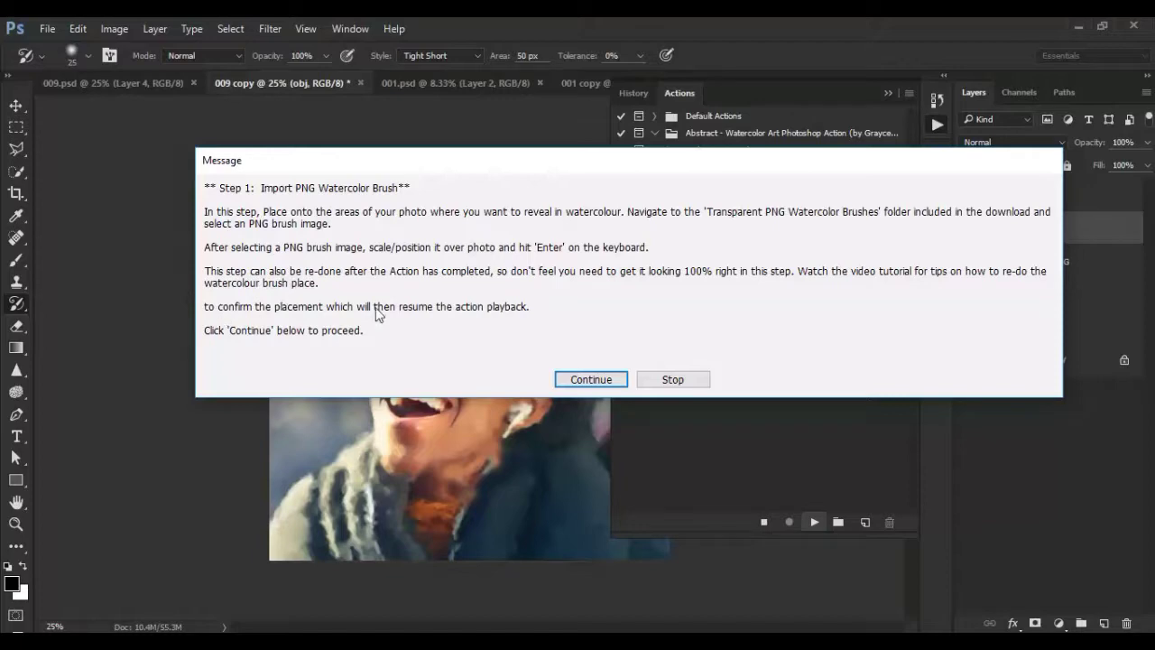
- Continue the action and place Brush-12.png from the Transparent PNG Watercolor Brushes folder
click(582, 380)
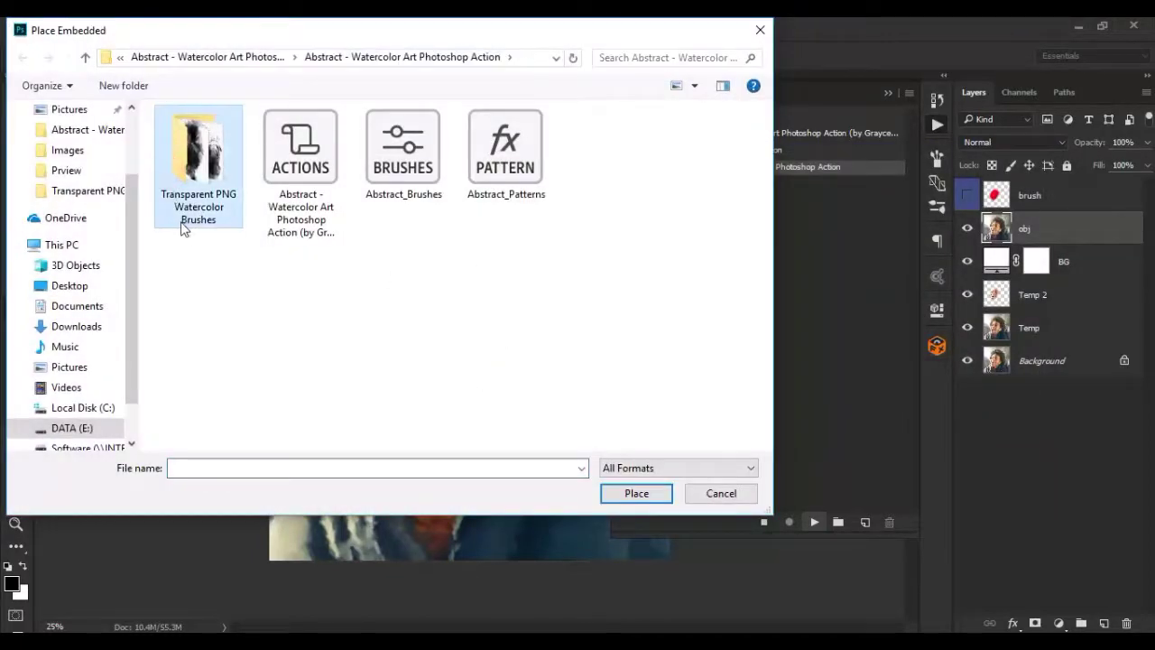
double_click(209, 150)
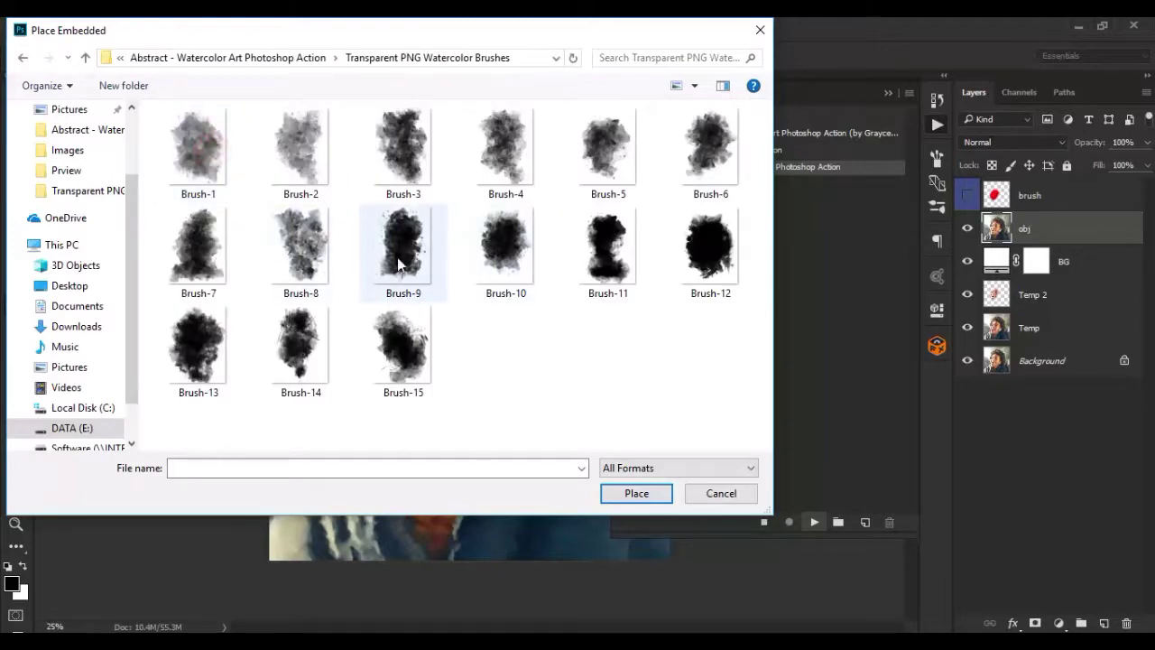
click(690, 269)
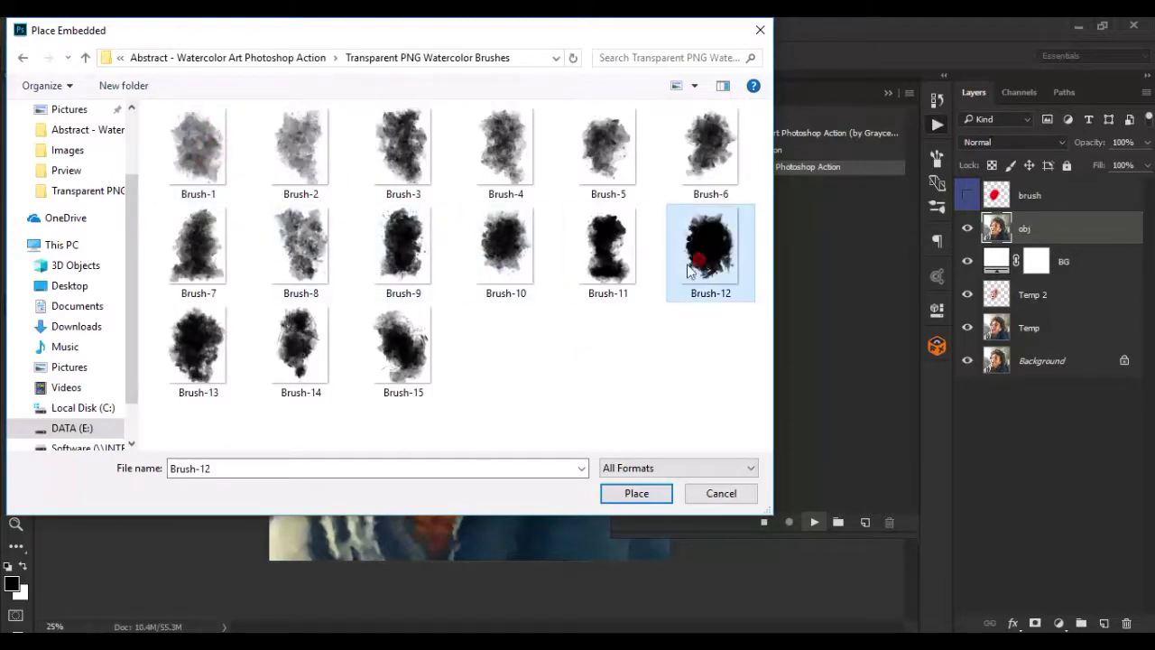
click(656, 493)
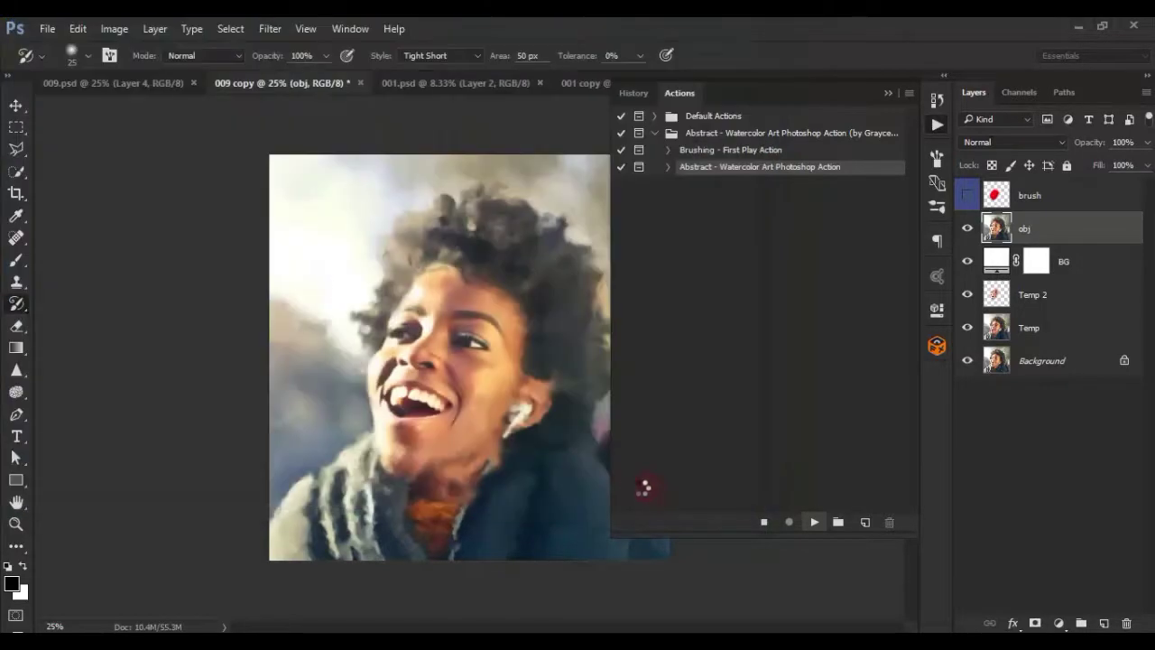
- Scale the Brush-12 splash to about 218% over the face, using 53% opacity as a guide
click(889, 94)
mouse_move(545, 258)
mouse_down()
mouse_move(647, 201)
mouse_move(693, 201)
mouse_up()
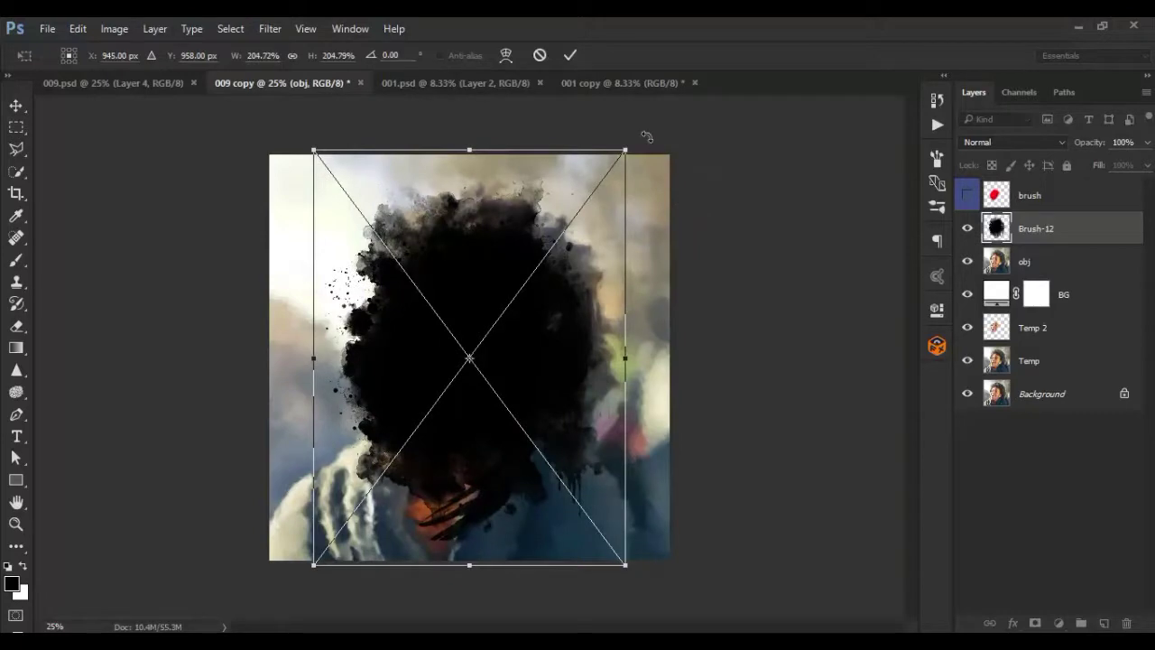
mouse_move(646, 137)
mouse_down()
mouse_move(392, 418)
mouse_move(654, 236)
mouse_move(595, 211)
mouse_up()
drag(621, 154, 654, 177)
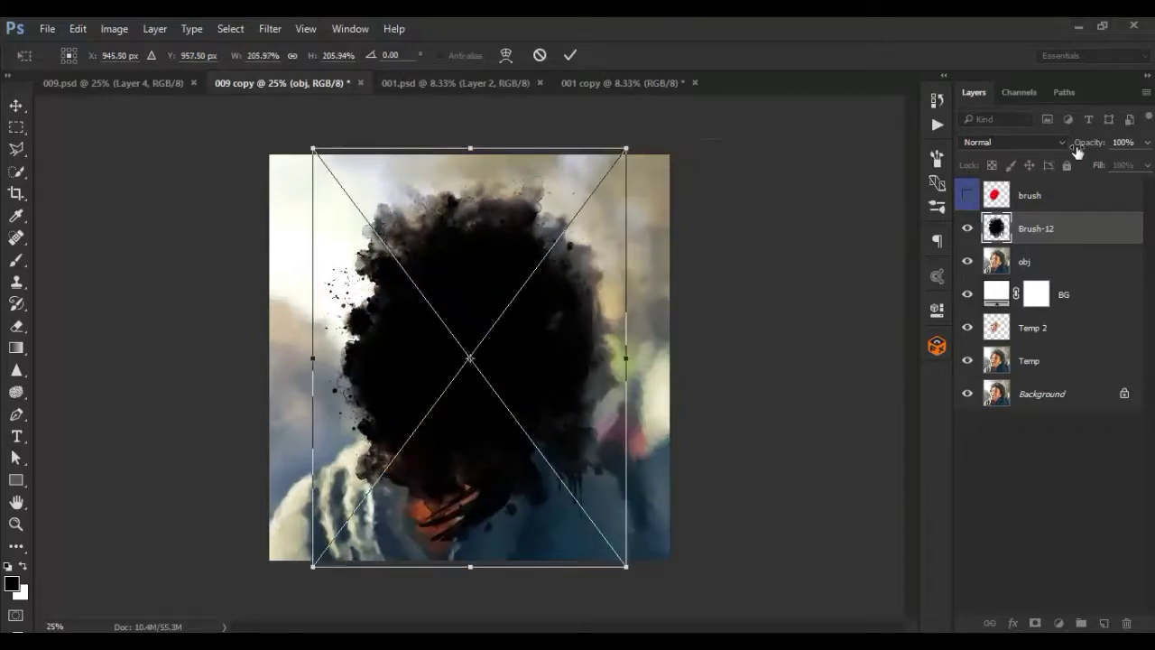
drag(1083, 144, 1063, 150)
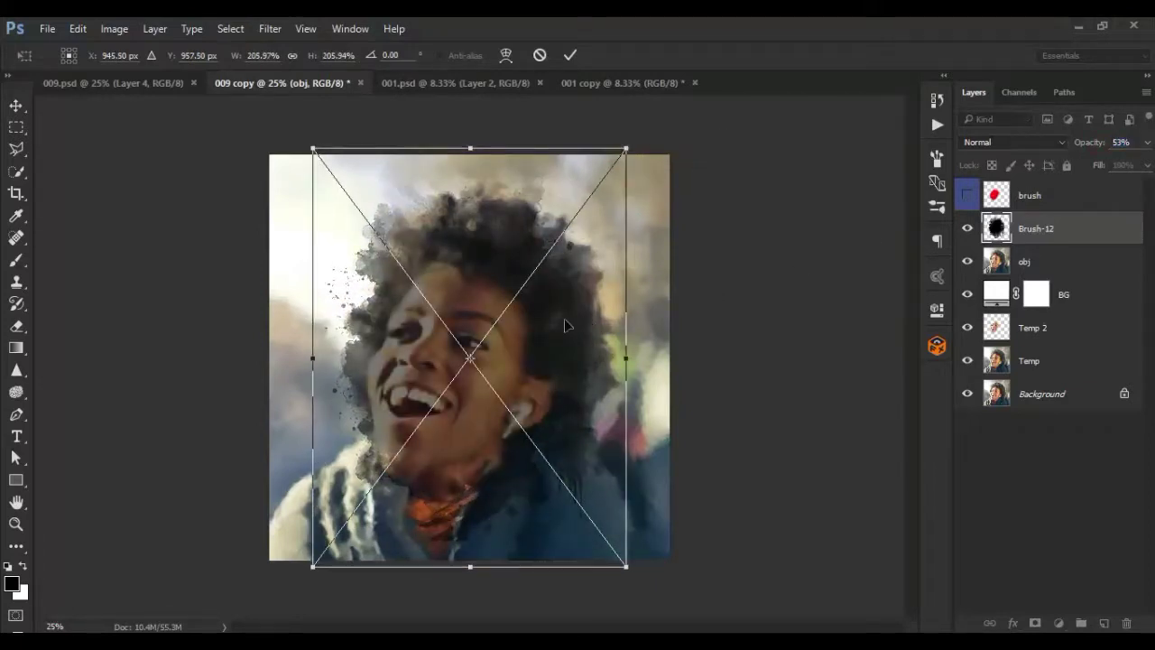
drag(565, 325, 556, 337)
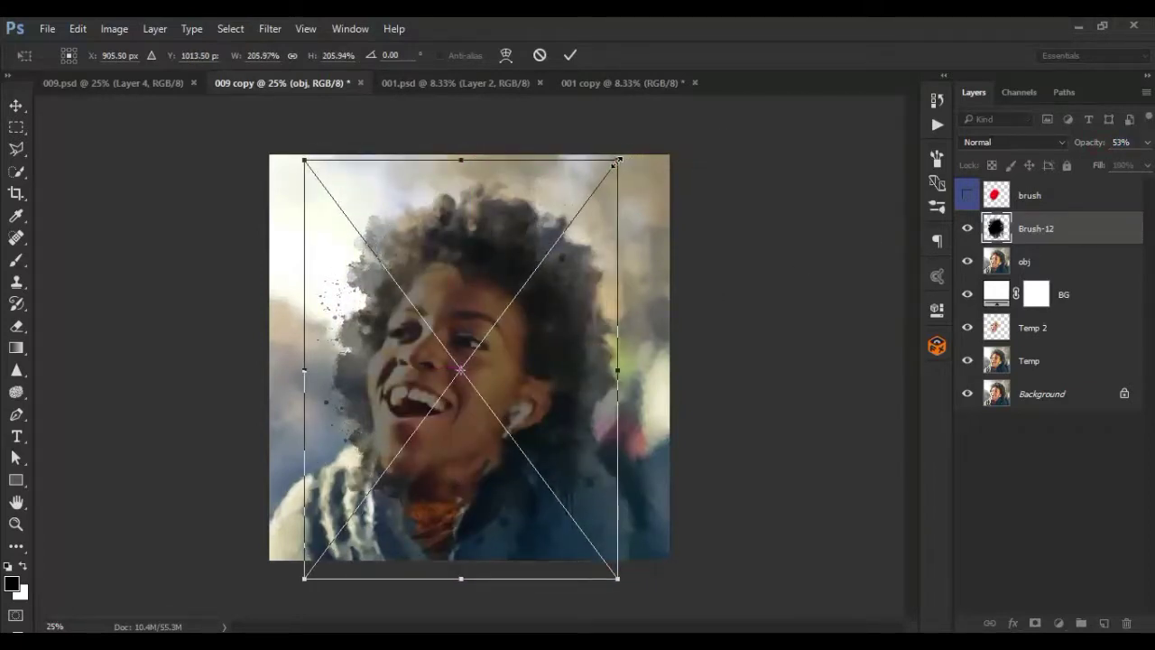
mouse_move(619, 161)
mouse_down()
mouse_move(664, 126)
mouse_move(630, 148)
mouse_up()
drag(533, 318, 545, 314)
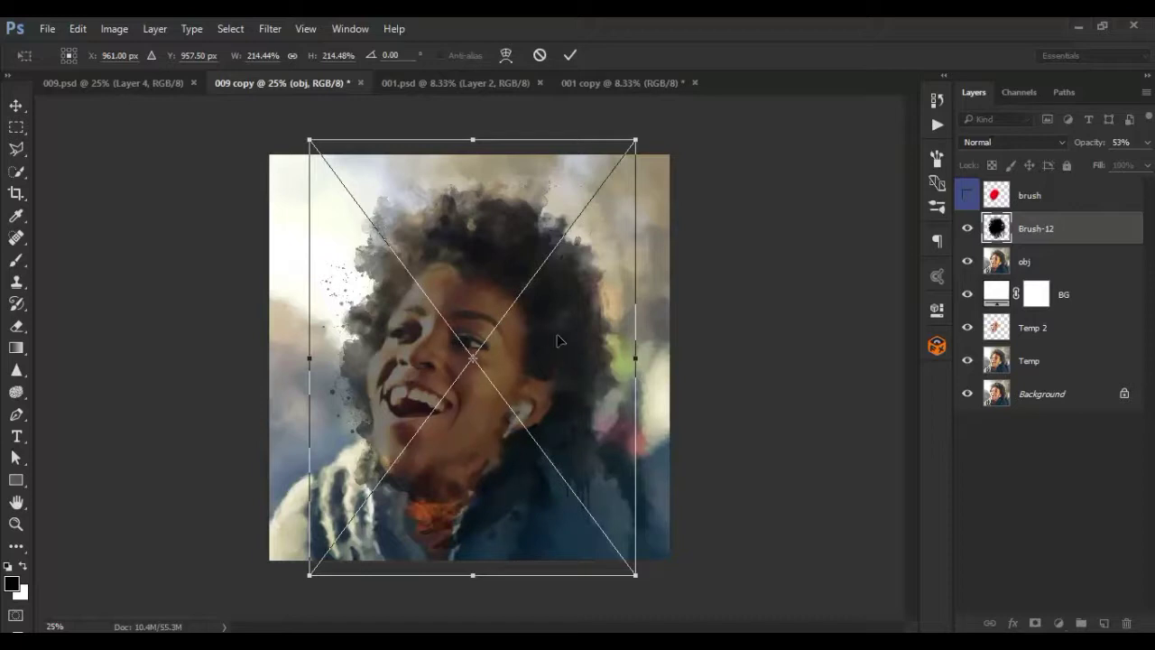
drag(558, 340, 552, 351)
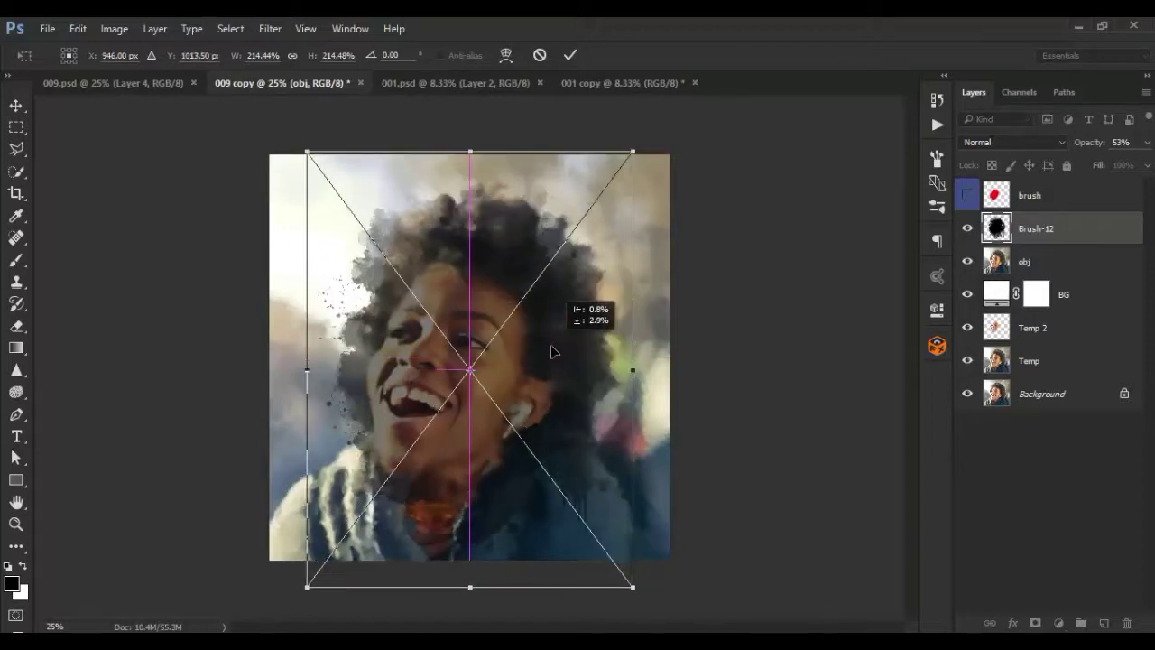
drag(639, 153, 636, 147)
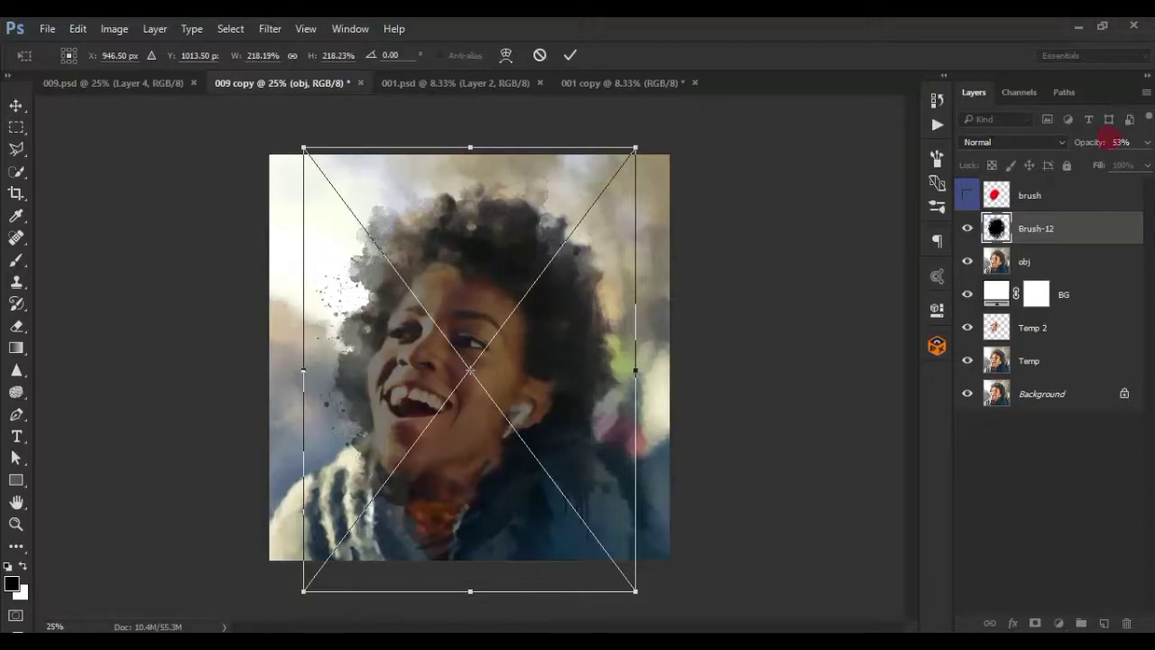
- Restore the splash opacity to 100% and commit the placement
double_click(1120, 142)
text(100)
key(Return)
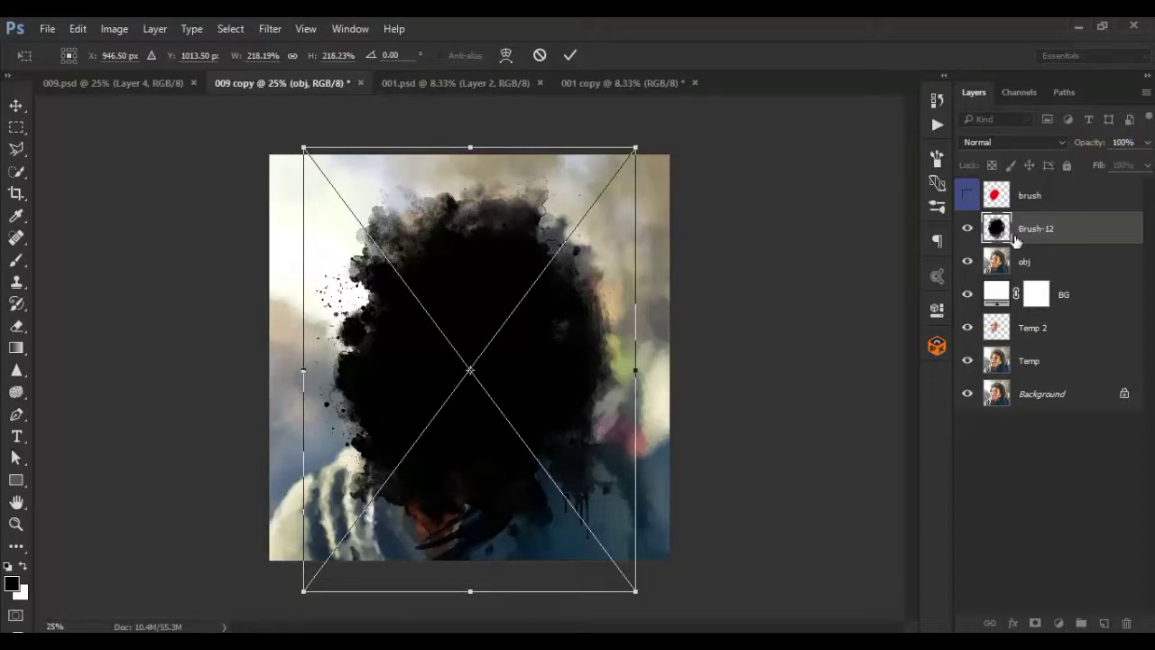
click(569, 56)
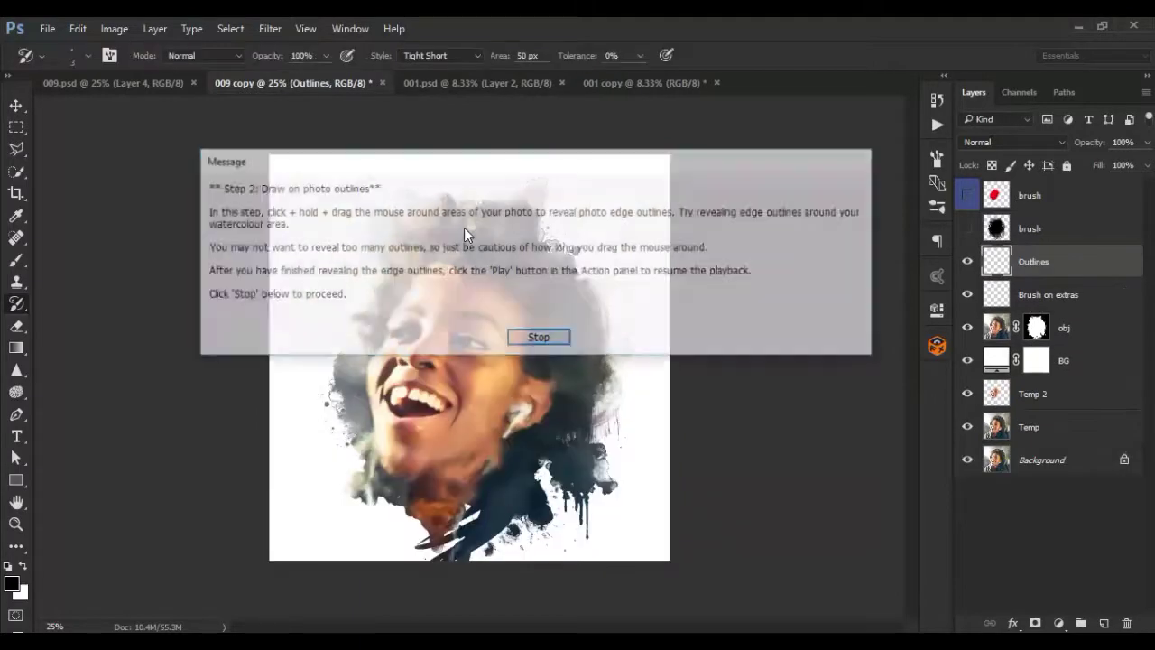
- Dismiss the outline instructions and sketch strokes around the chin, hair edges and head top
mouse_move(505, 161)
mouse_down()
mouse_move(740, 147)
mouse_move(774, 412)
mouse_move(519, 490)
mouse_move(683, 536)
mouse_move(894, 492)
mouse_up()
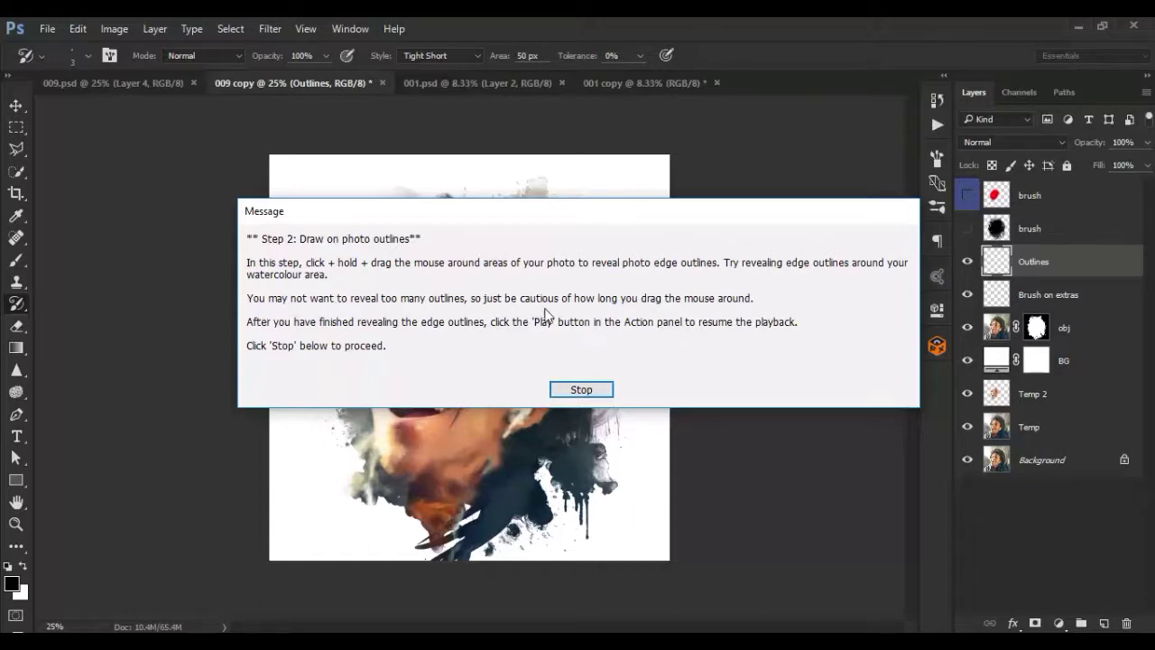
click(584, 388)
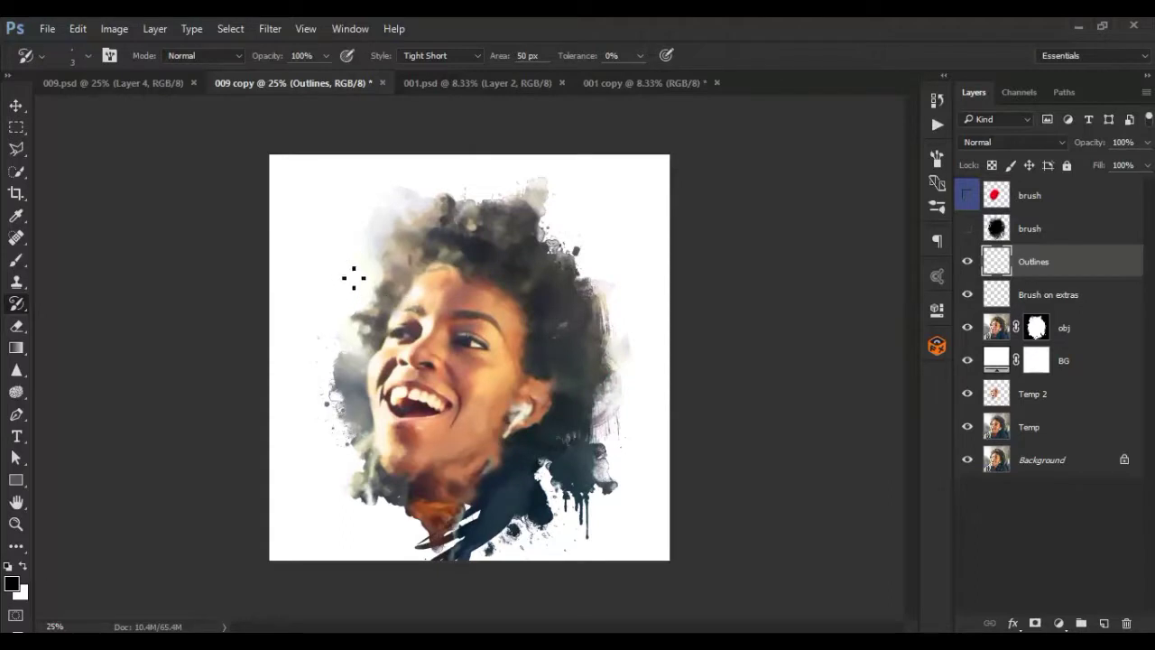
mouse_move(339, 465)
mouse_down()
mouse_move(381, 529)
mouse_move(542, 529)
mouse_move(531, 540)
mouse_move(599, 516)
mouse_up()
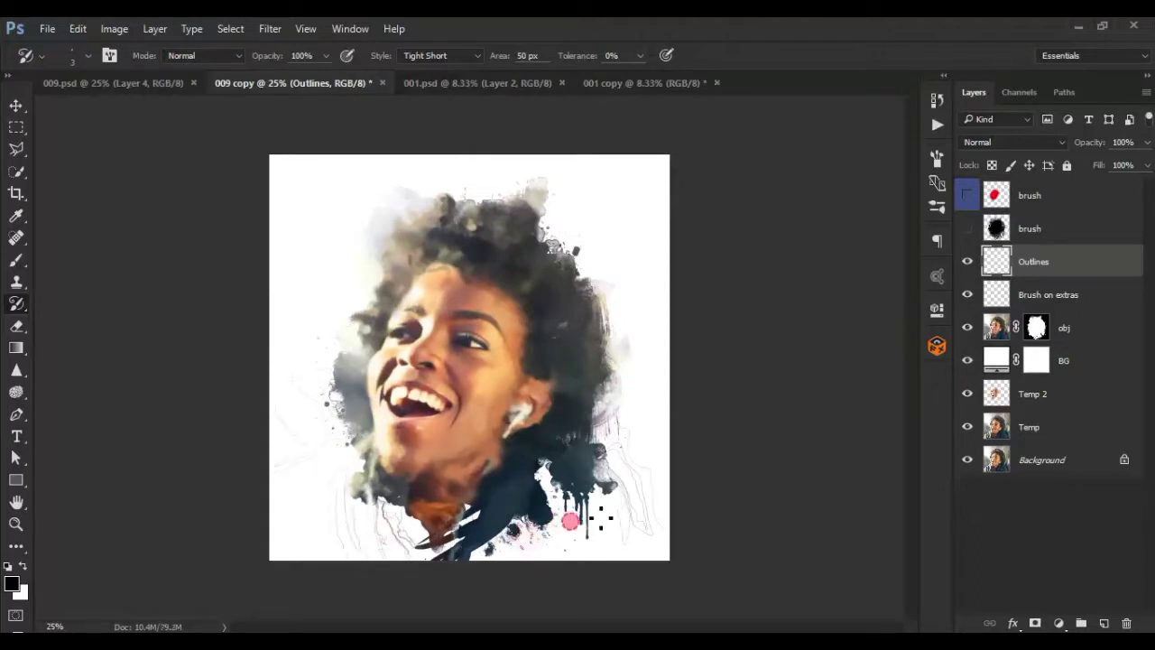
drag(605, 325, 619, 297)
click(563, 223)
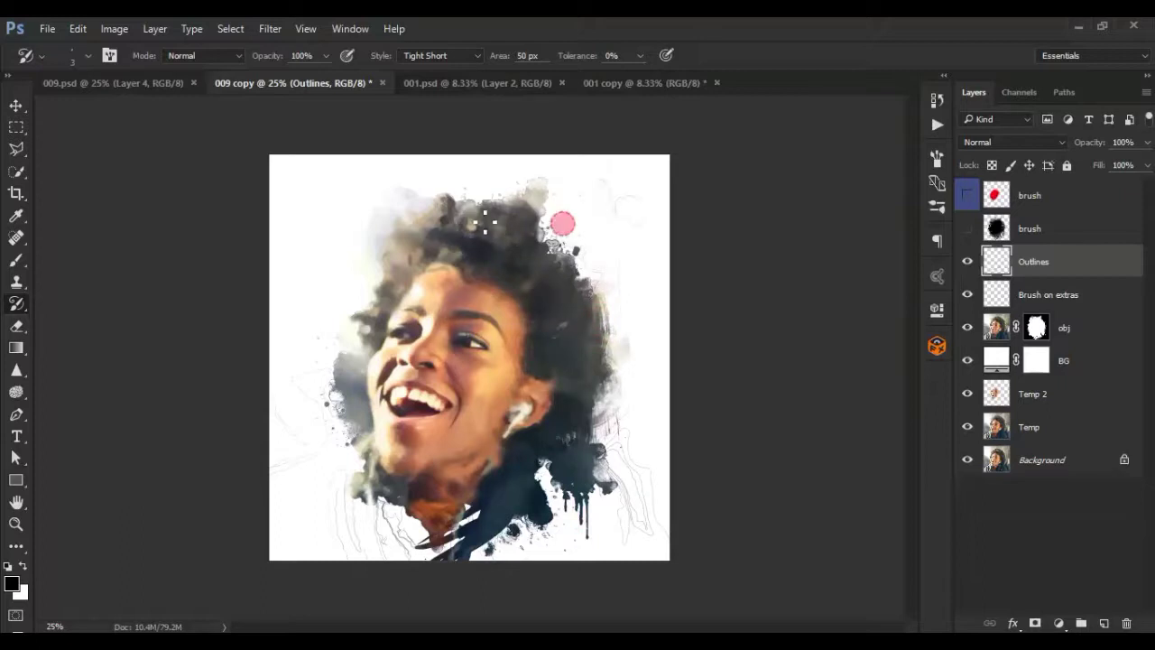
click(349, 266)
click(331, 310)
- Add more faint outline strokes around the hair, left side and lower right of the portrait
scroll(393, 574, up, 3)
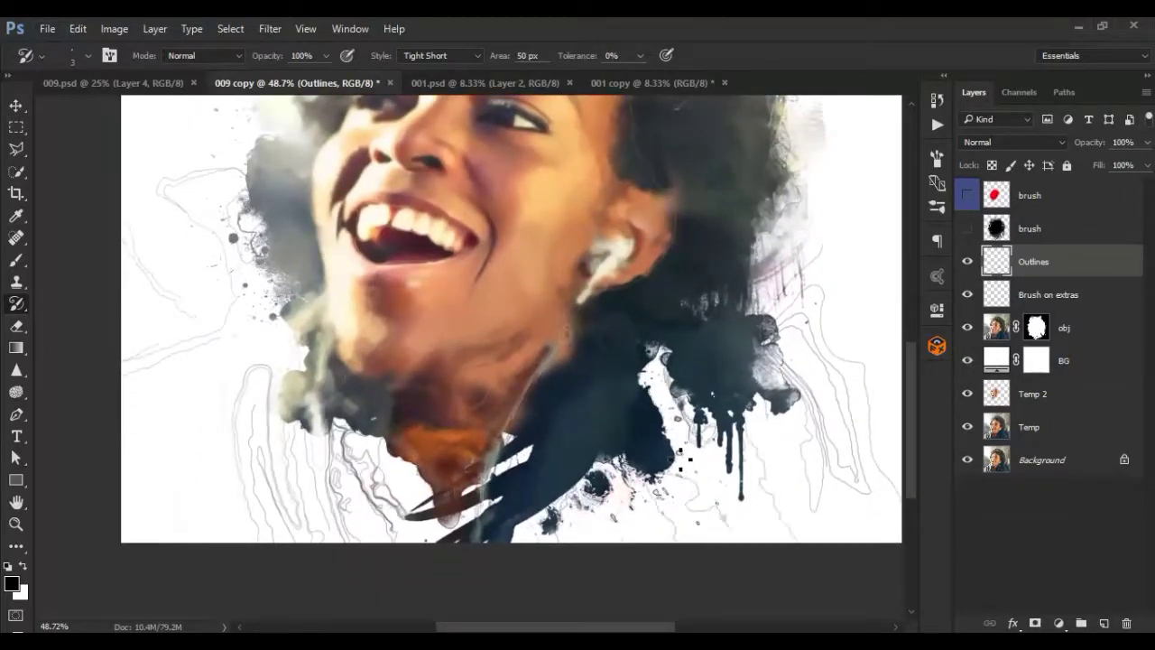
scroll(507, 444, down, 2)
scroll(507, 444, down, 1)
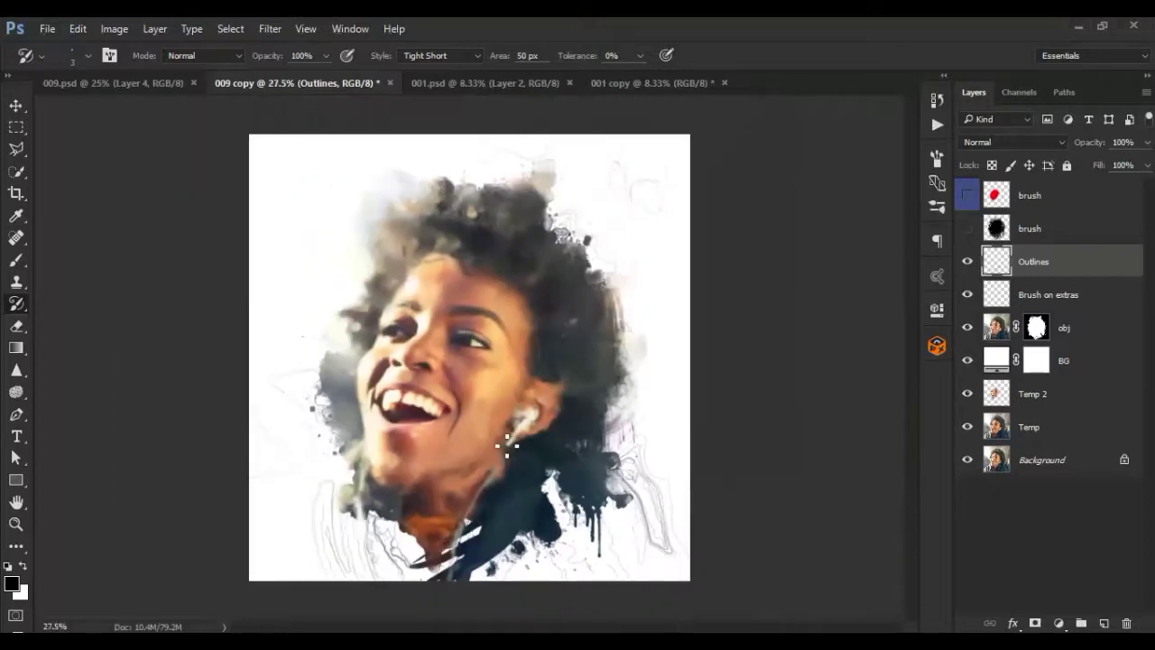
click(348, 244)
click(408, 215)
click(493, 182)
click(348, 255)
click(304, 431)
click(288, 491)
click(663, 519)
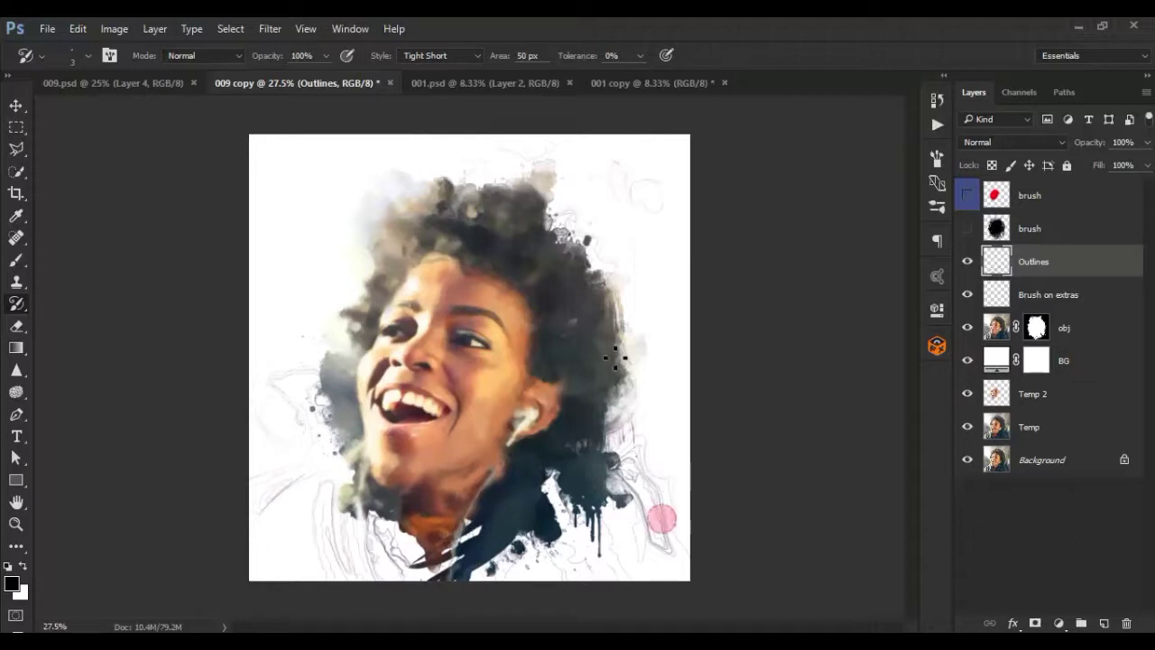
click(622, 254)
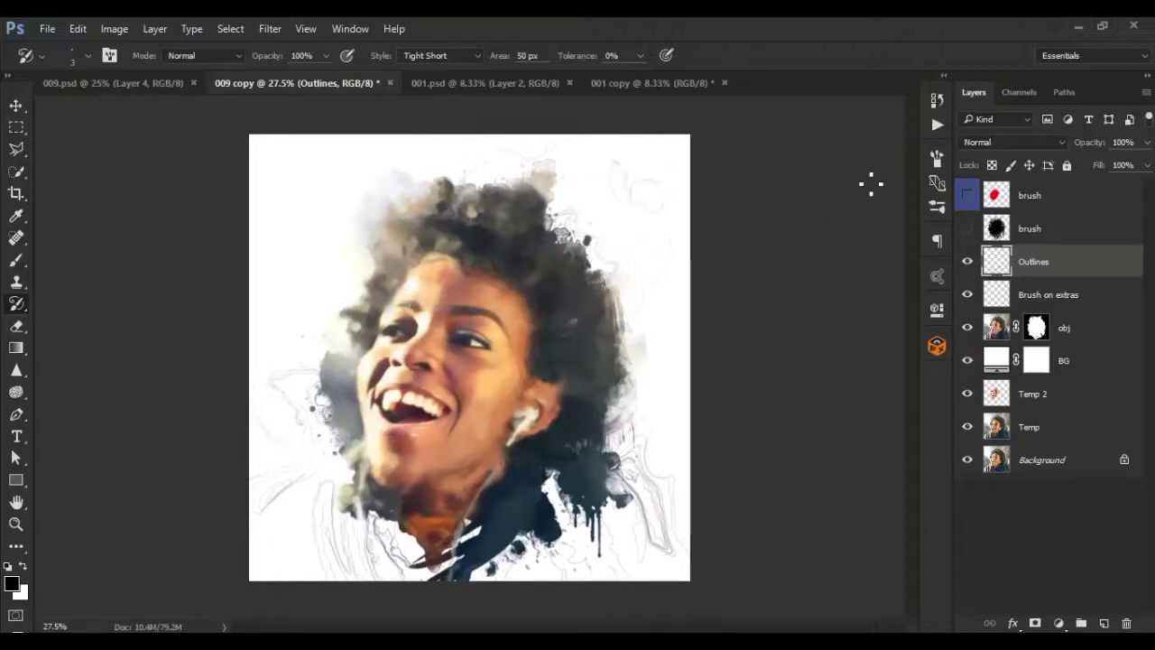
click(937, 124)
scroll(767, 406, down, 3)
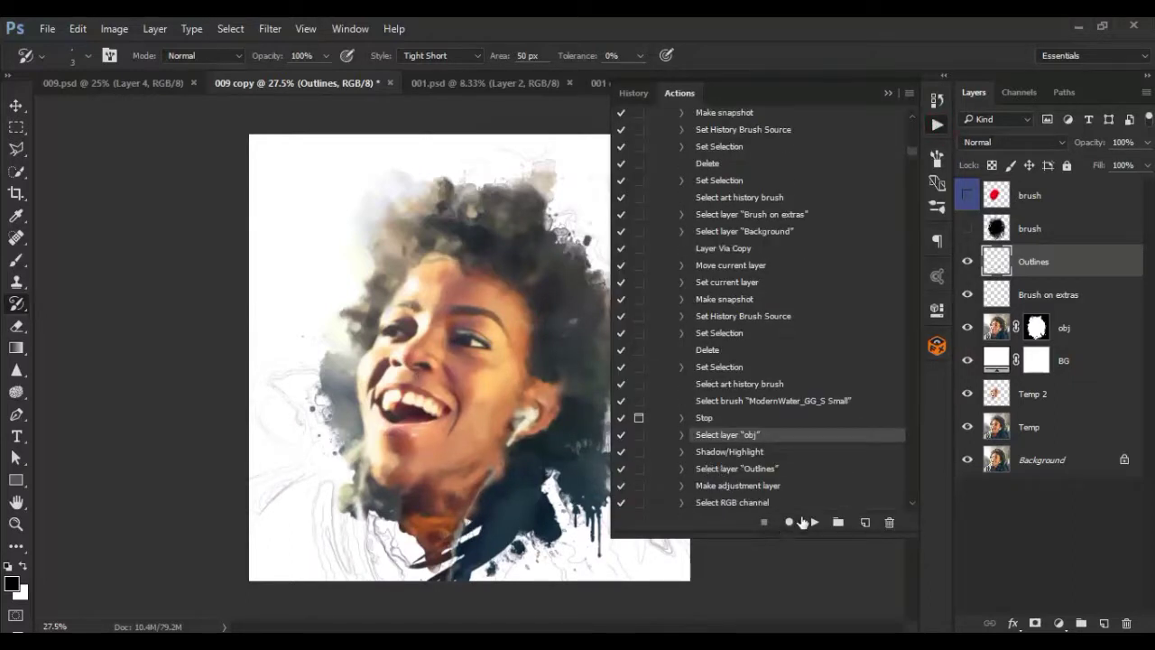
- Resume the watercolor action and let it render through to Render Completed
click(813, 522)
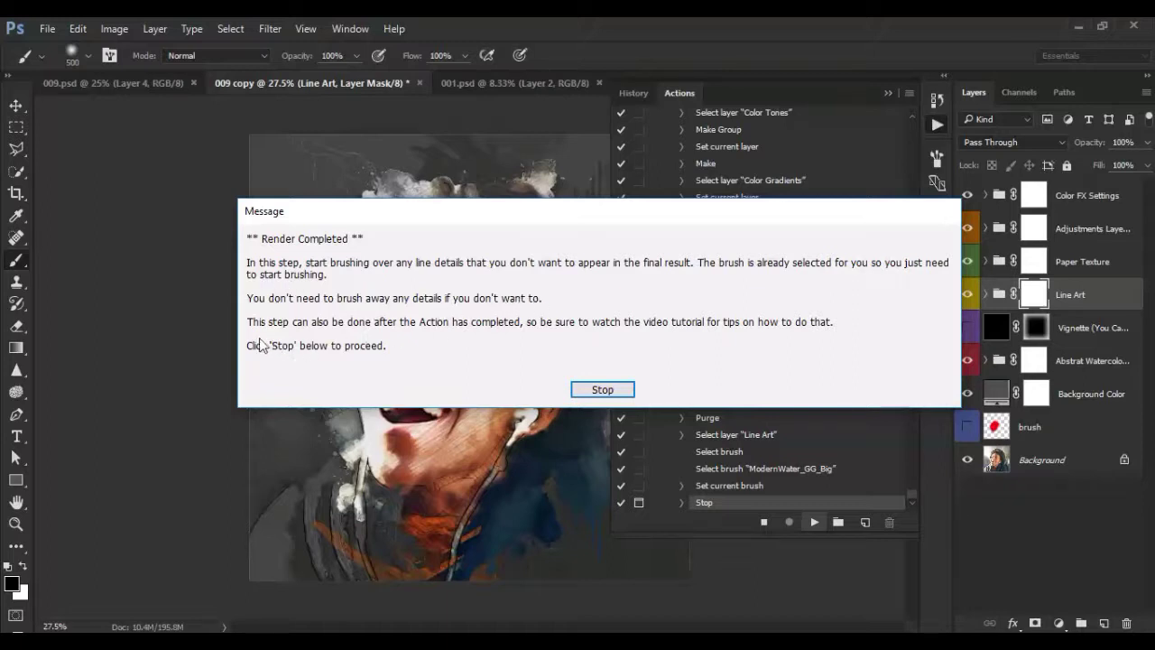
- Dismiss the render message, compare Line Art on and off, and mask line art top-left
click(602, 389)
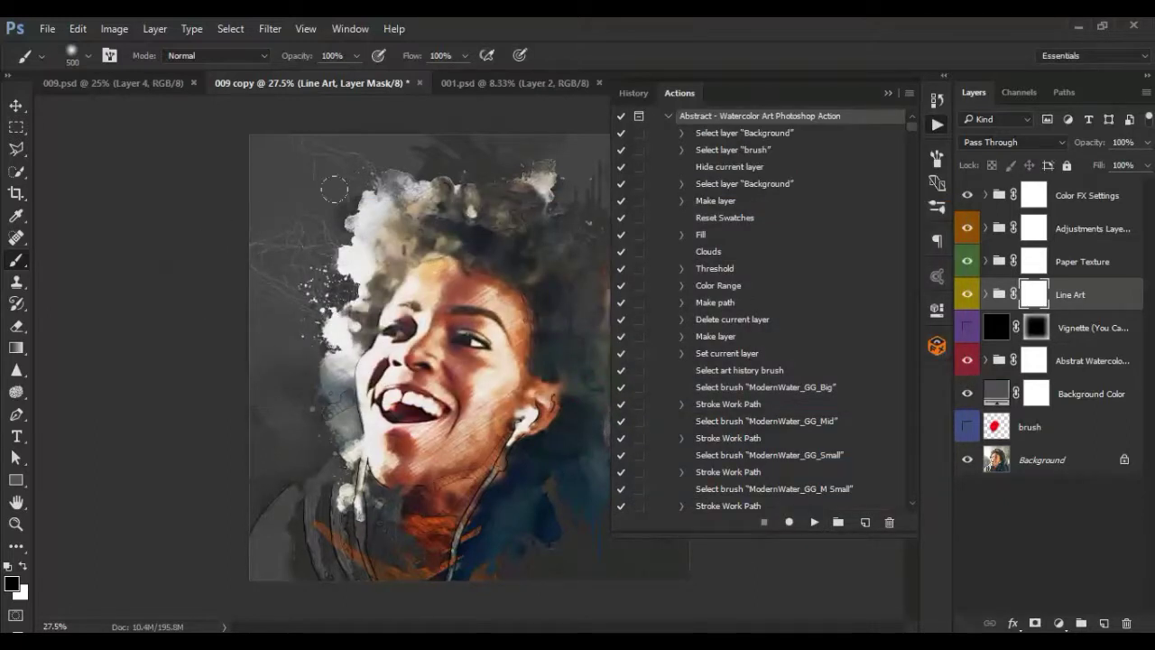
click(887, 94)
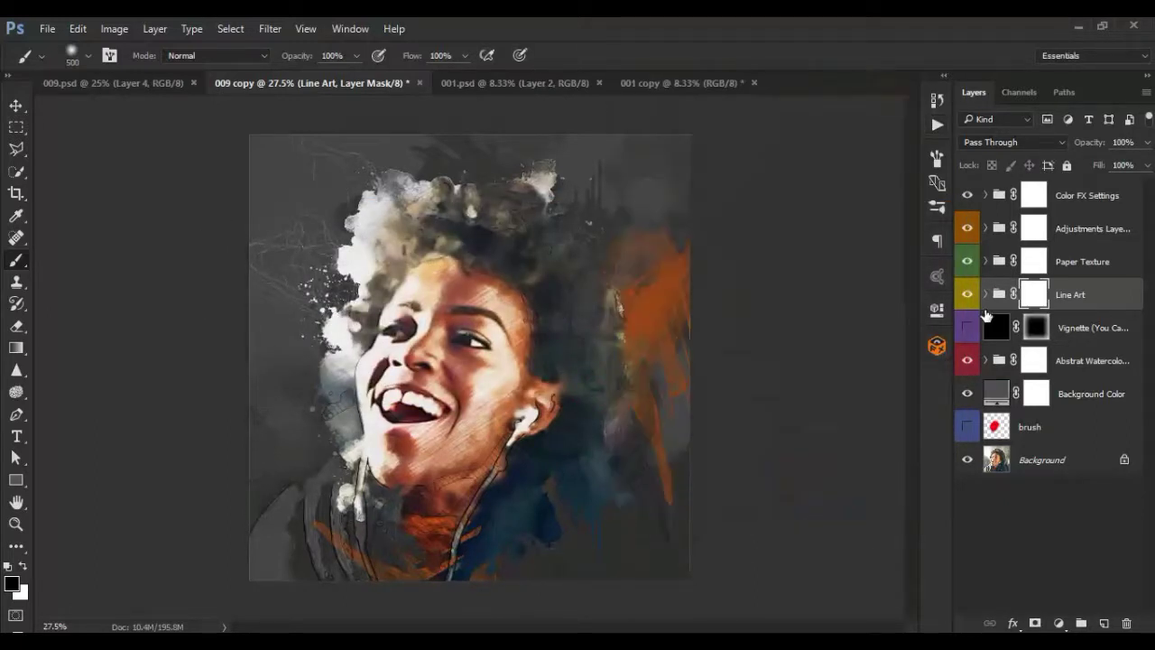
click(968, 295)
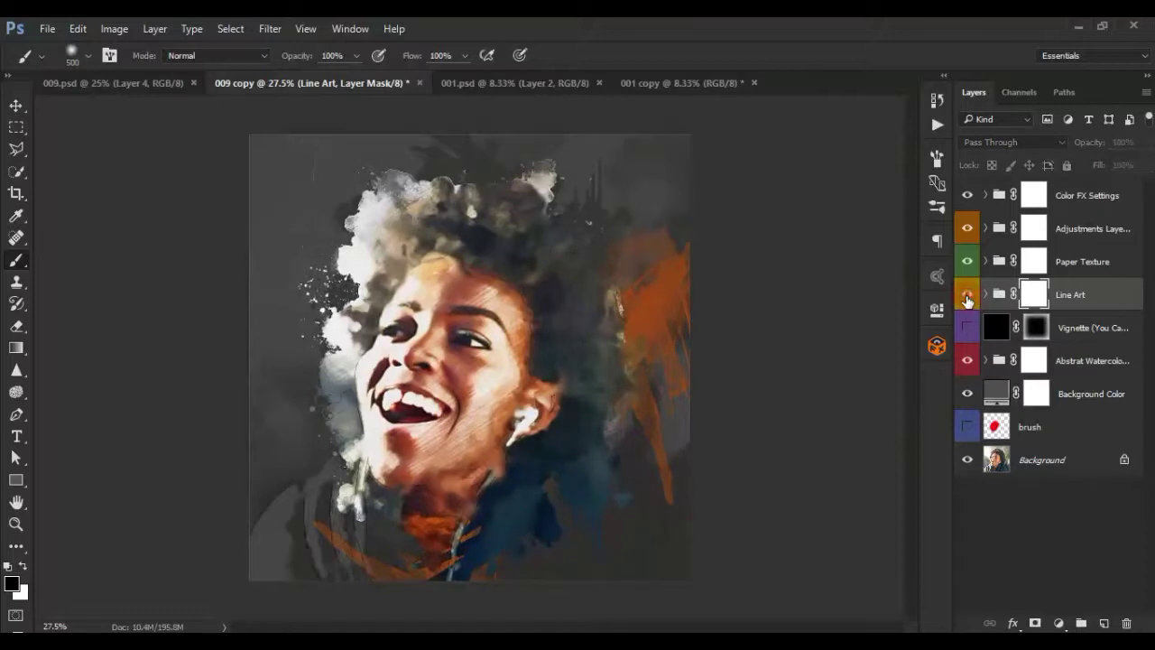
click(967, 295)
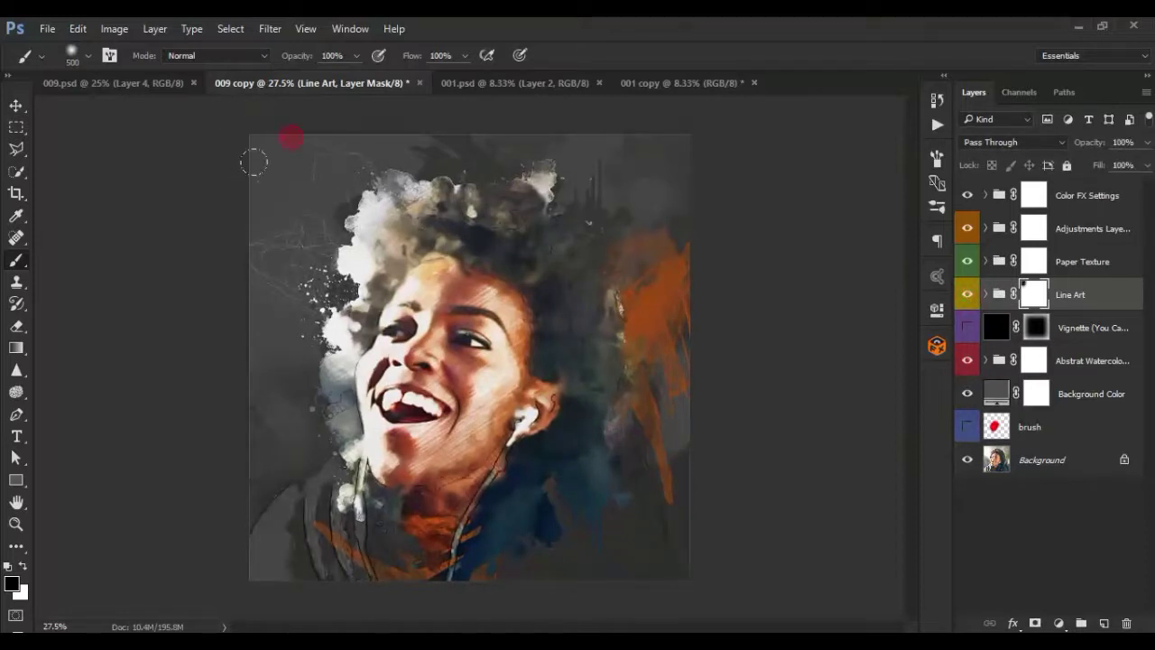
mouse_move(244, 187)
mouse_down()
mouse_move(222, 240)
mouse_move(249, 268)
mouse_up()
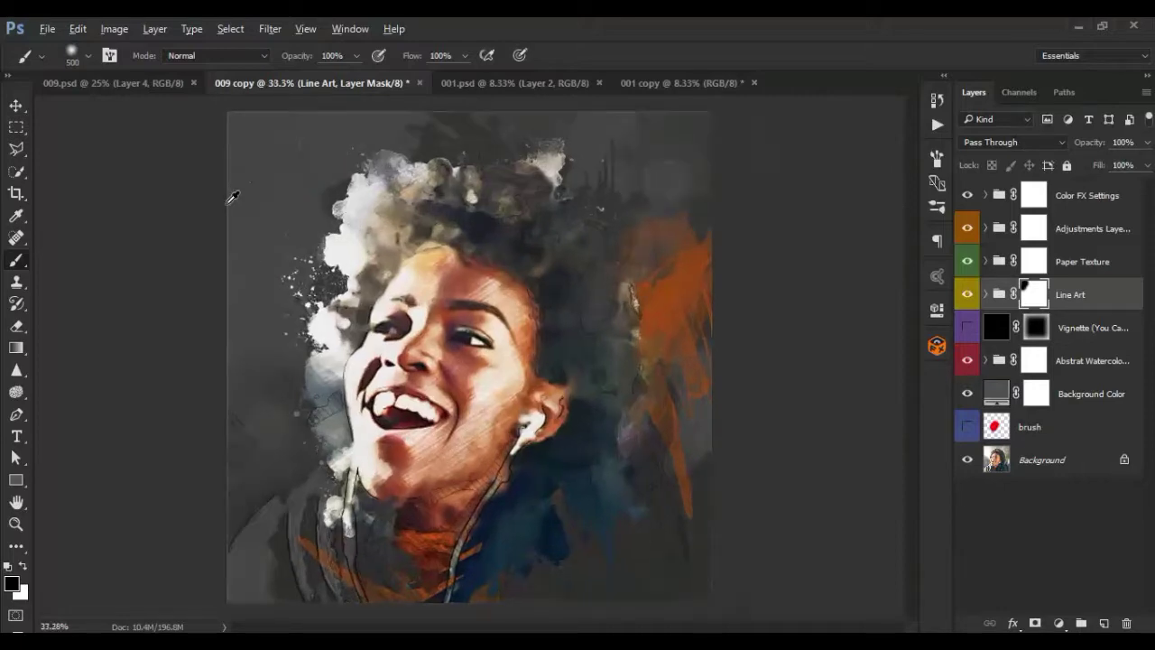
- Expand Adjustments Layers and toggle Sharpening to compare, leaving it hidden
scroll(239, 185, up, 5)
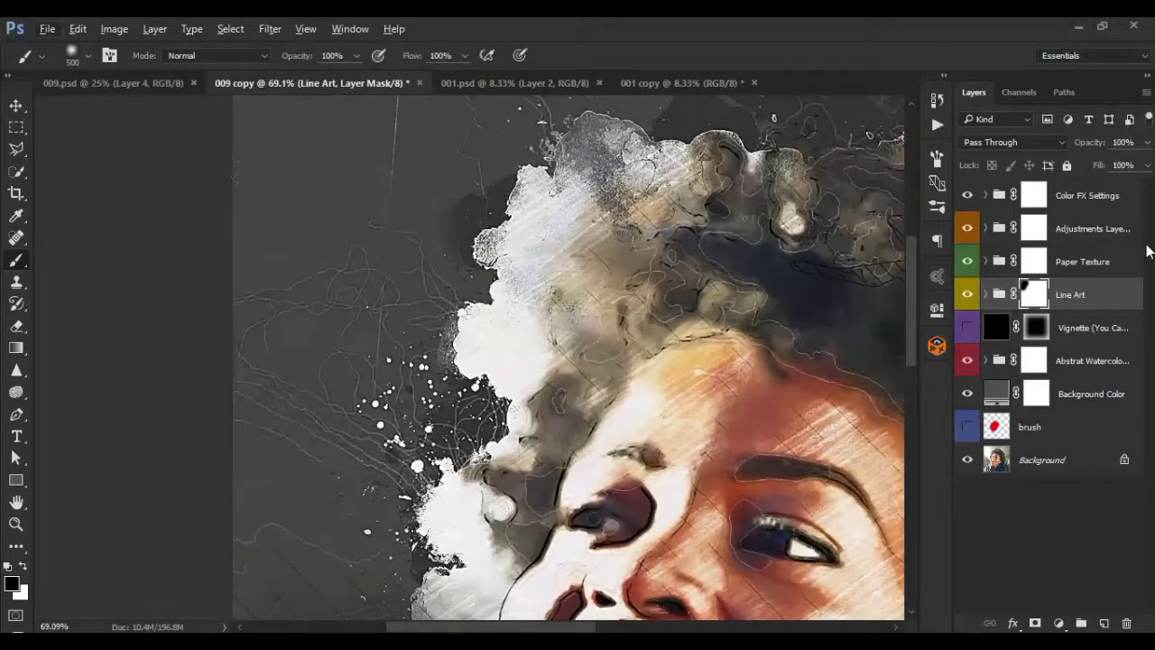
click(986, 228)
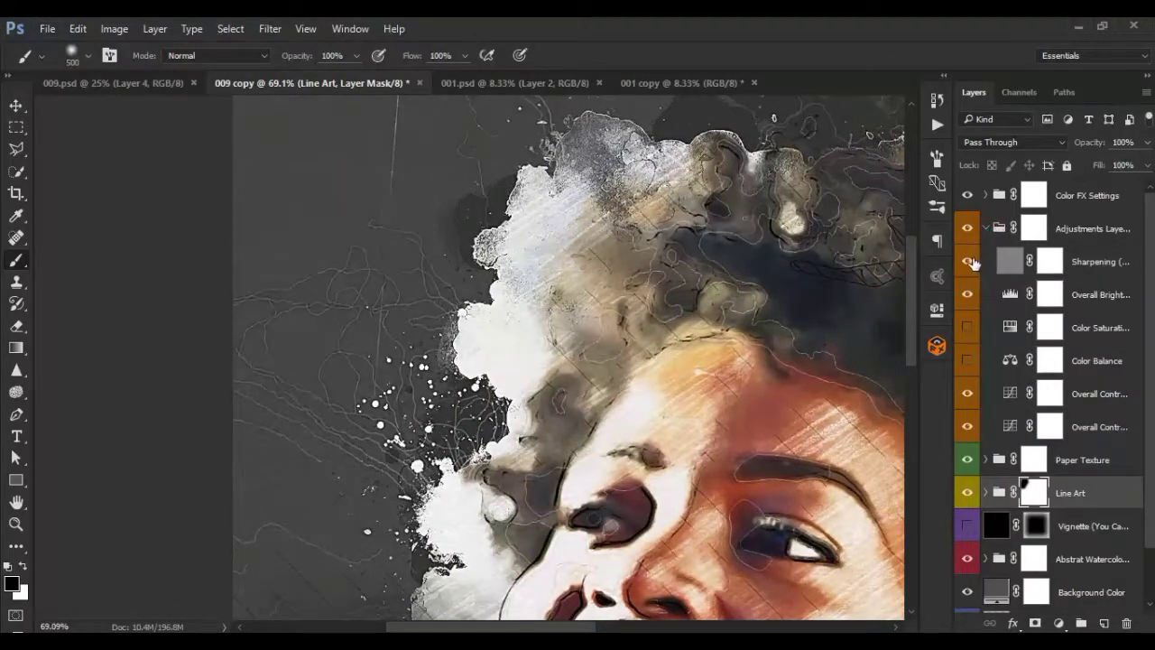
click(969, 261)
click(969, 261)
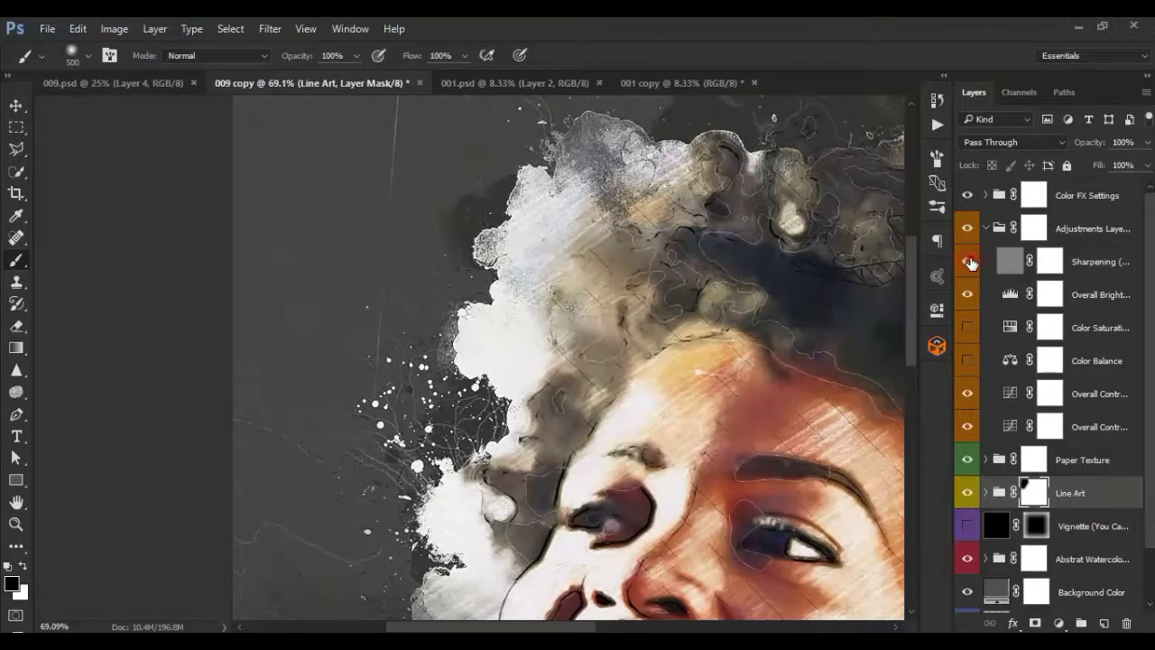
click(969, 261)
scroll(347, 260, down, 2)
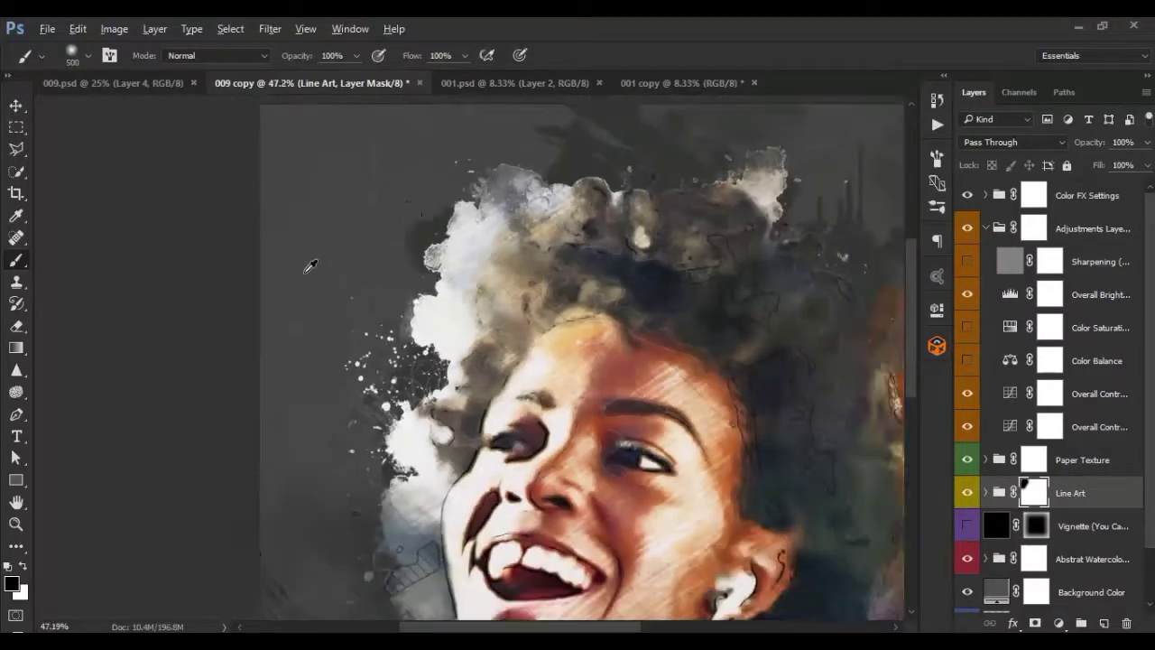
scroll(312, 266, down, 1)
scroll(255, 266, down, 1)
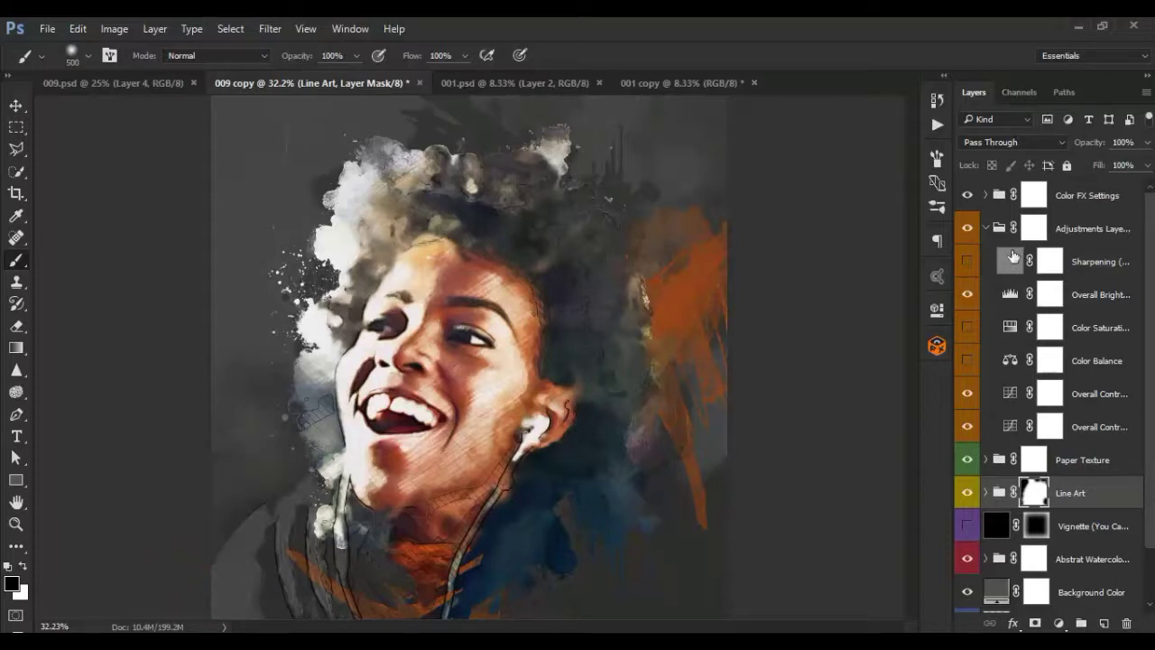
- Turn Sharpening back on, widen the Layers panel, and collapse Adjustments Layer Settings
click(968, 262)
click(1071, 262)
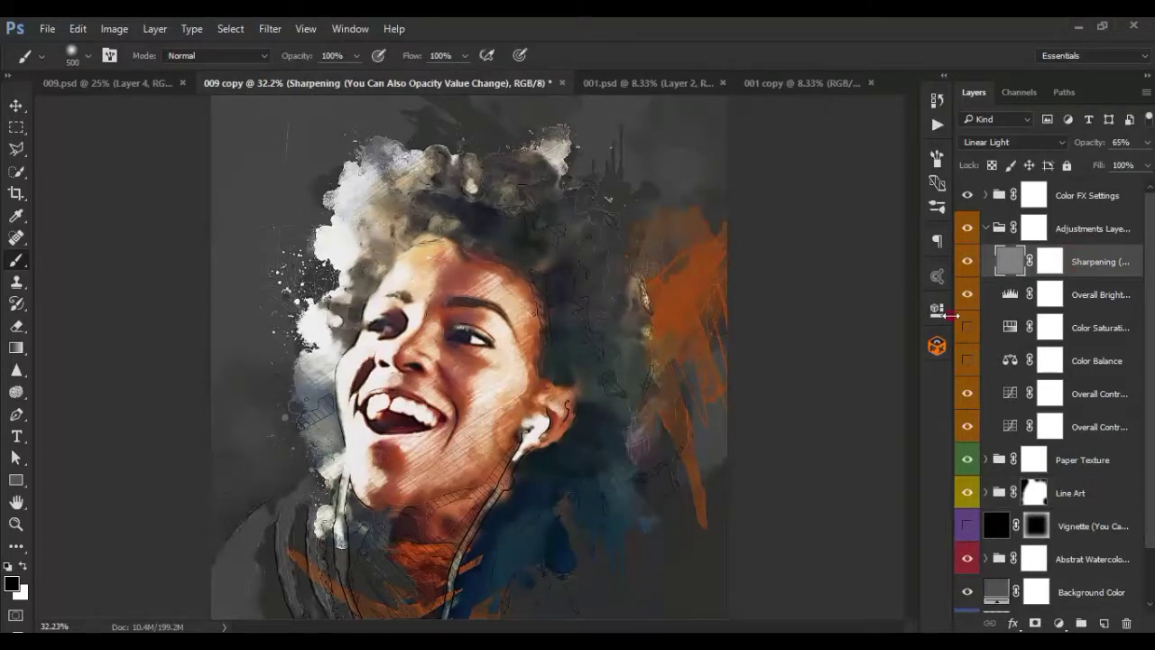
drag(953, 314, 883, 314)
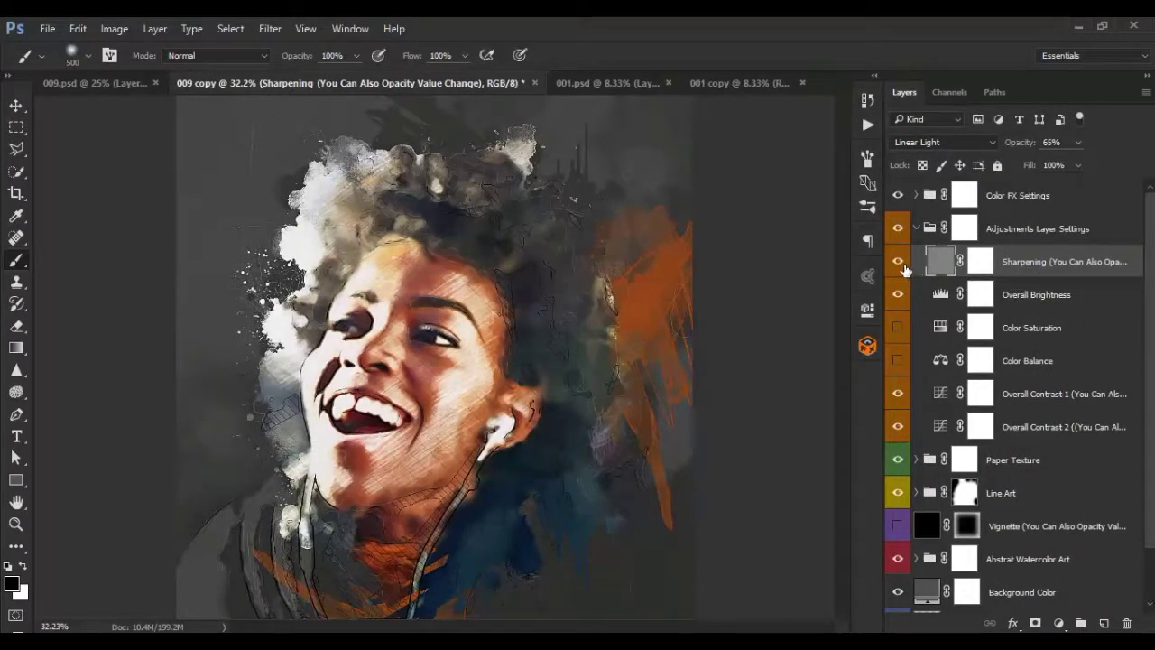
click(912, 237)
click(917, 228)
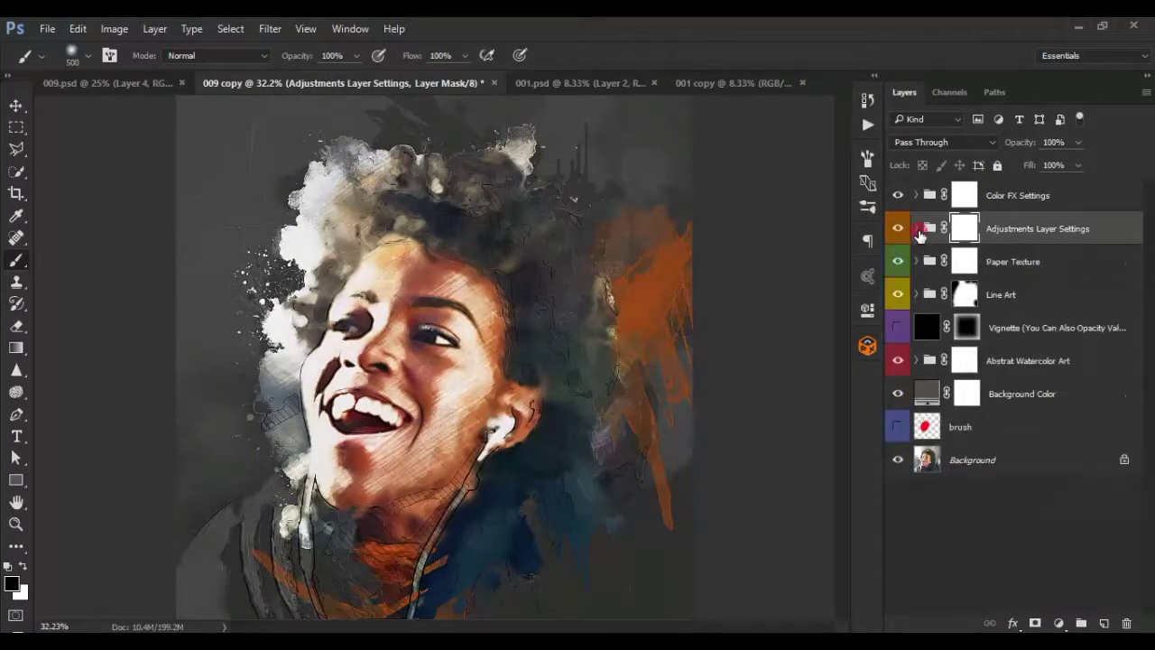
- Select the Line Art group and toggle its visibility off and on to compare
click(1016, 264)
click(1016, 296)
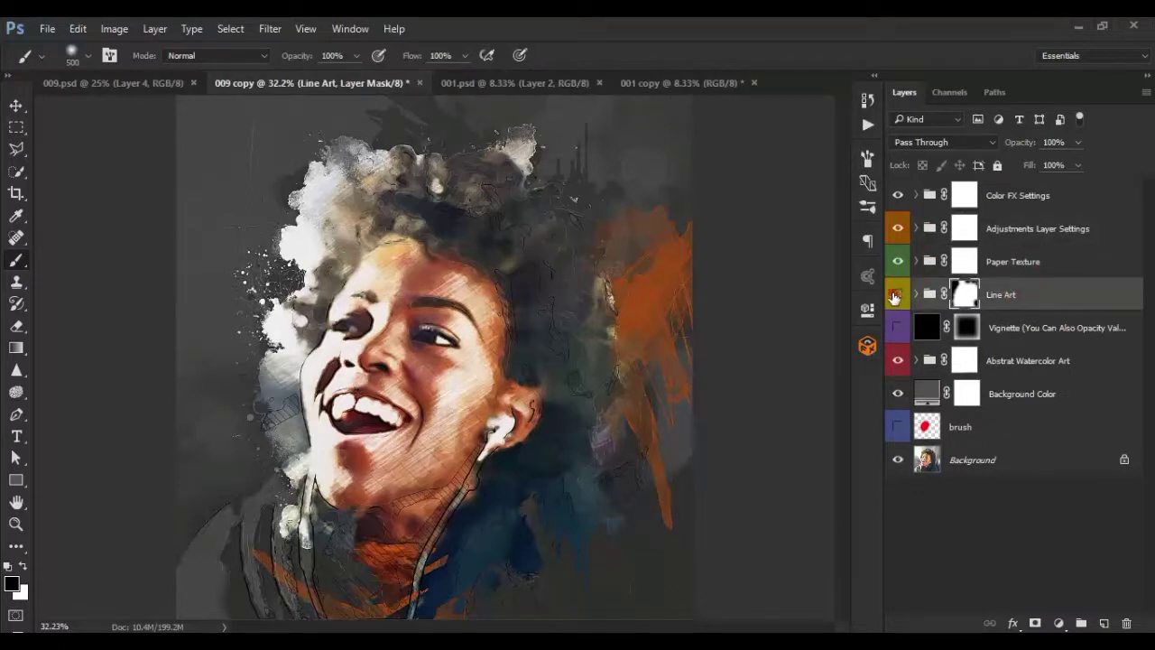
click(895, 296)
click(897, 295)
- Expand Line Art, select Diagonal Lines 1–3 and Edgs Outlines, then collapse the group
click(17, 105)
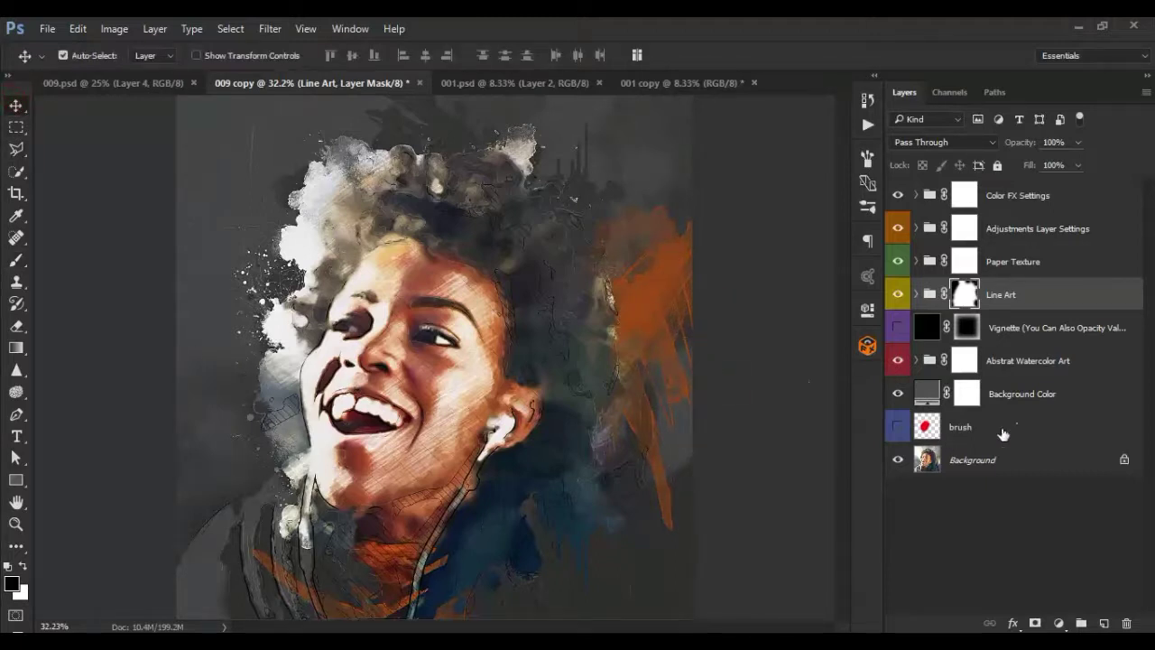
click(1036, 405)
click(1034, 303)
click(918, 295)
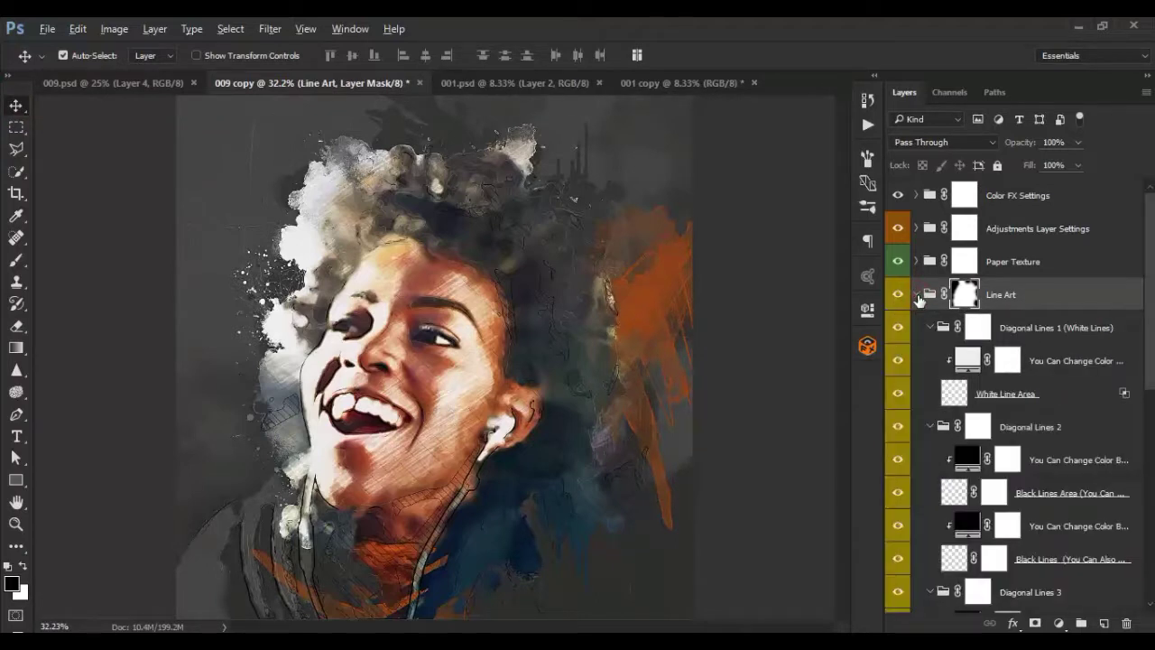
click(920, 296)
click(922, 296)
click(1024, 325)
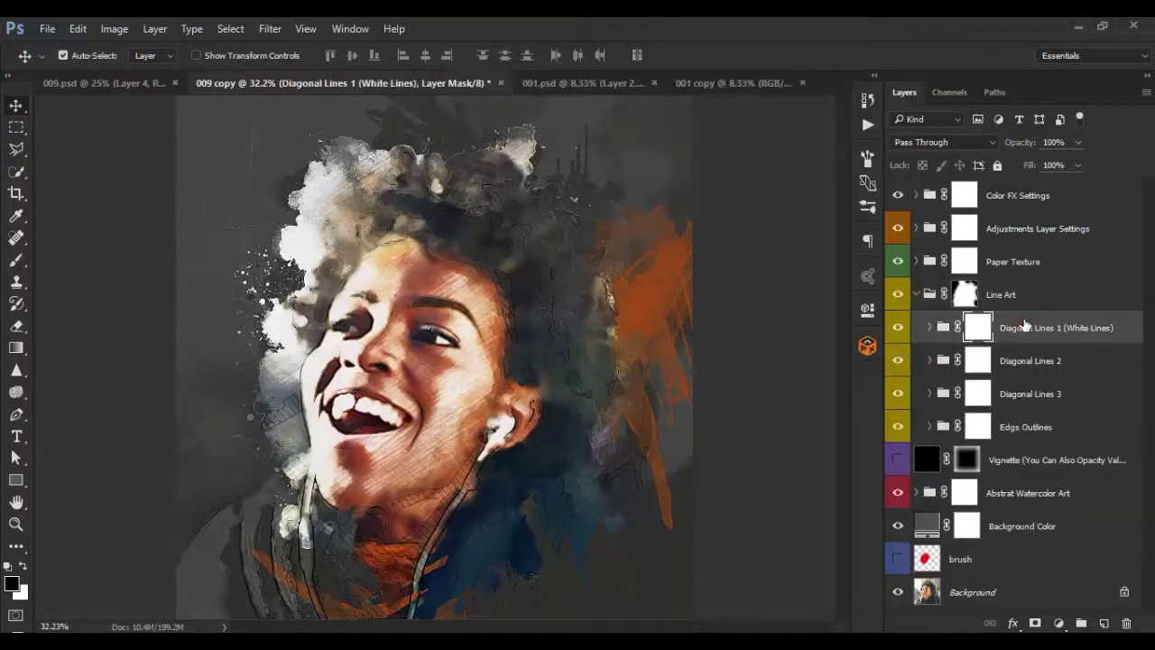
click(1030, 360)
click(1036, 397)
click(1031, 427)
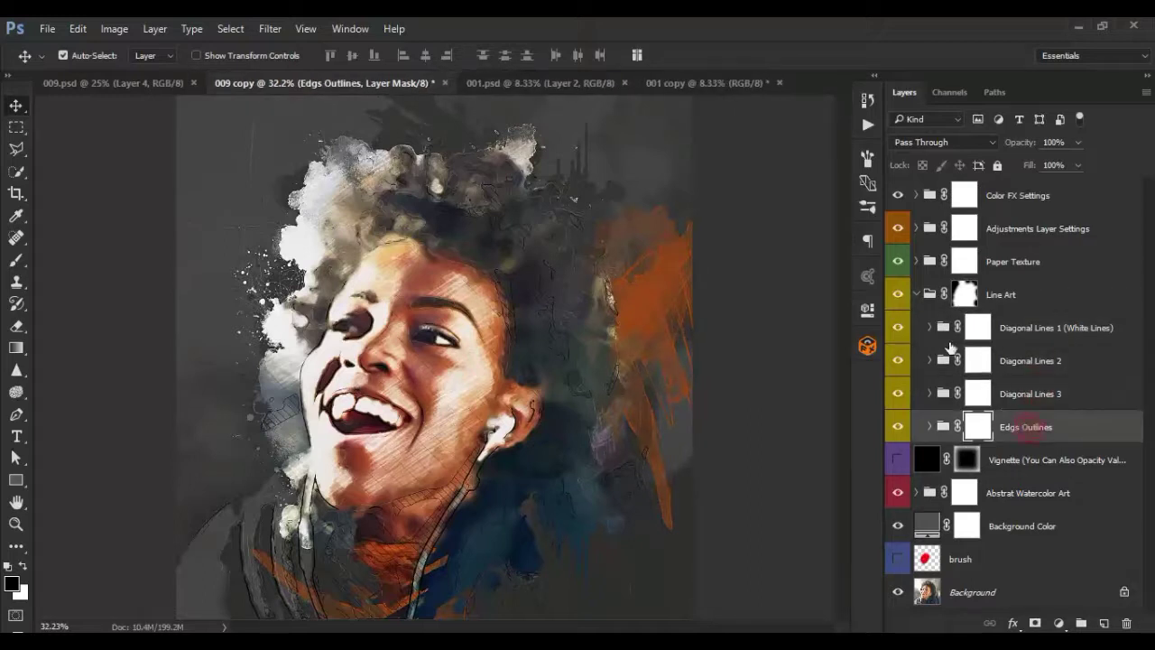
click(918, 294)
click(1007, 395)
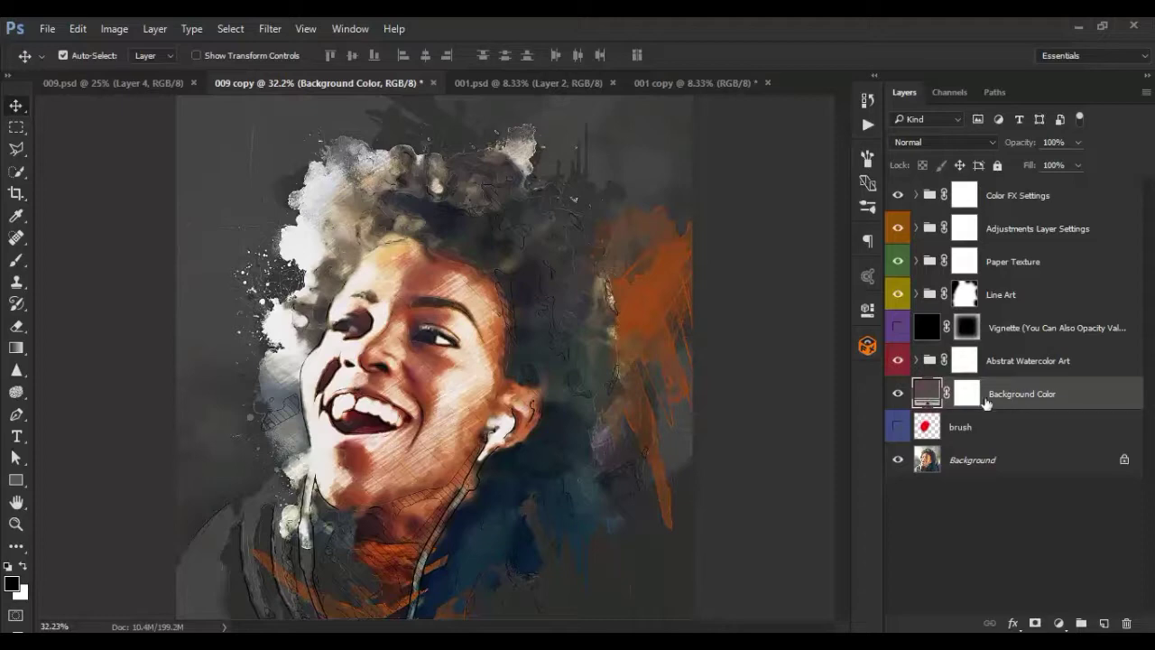
click(898, 395)
click(898, 394)
click(898, 394)
click(898, 395)
click(898, 394)
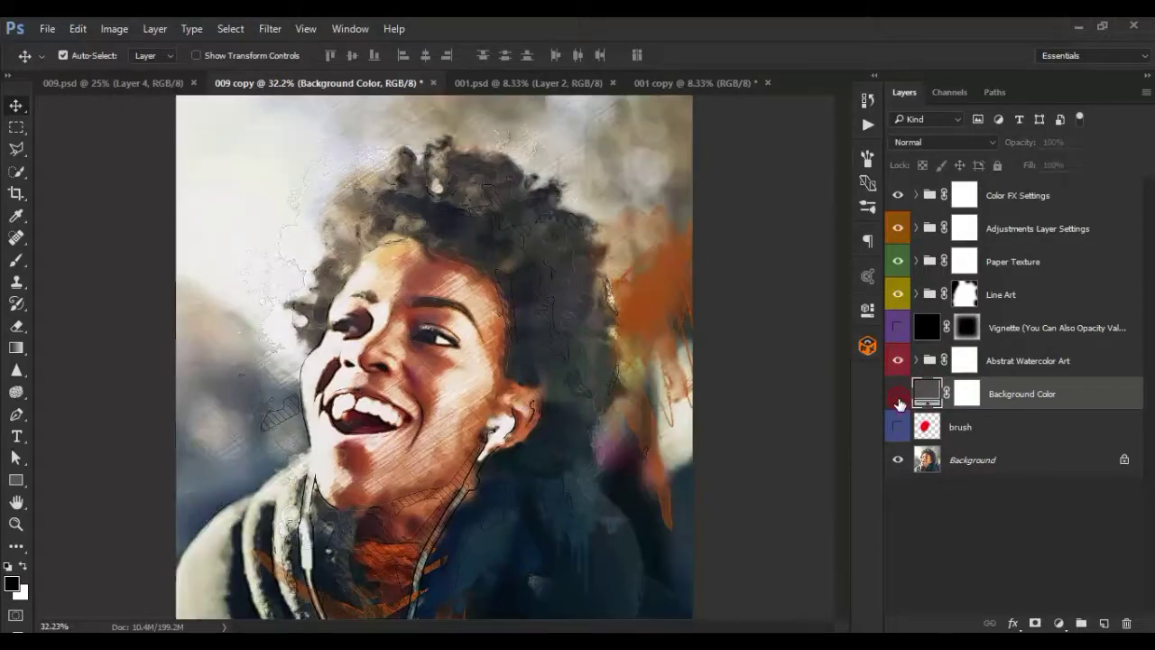
click(898, 394)
double_click(930, 394)
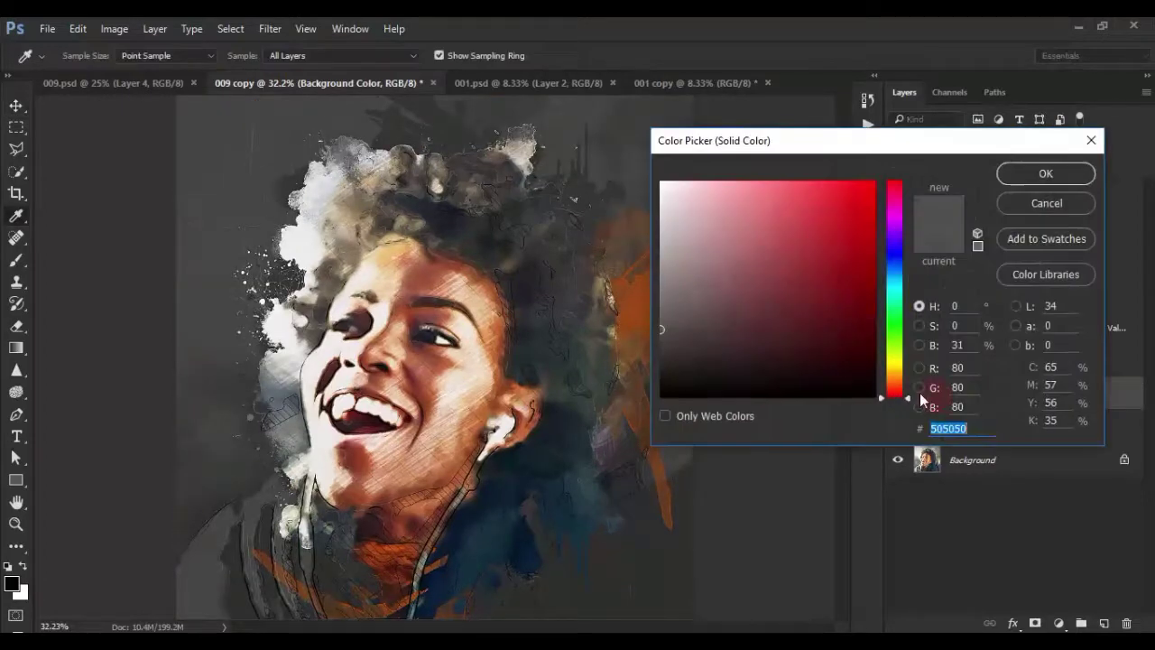
drag(689, 277, 659, 174)
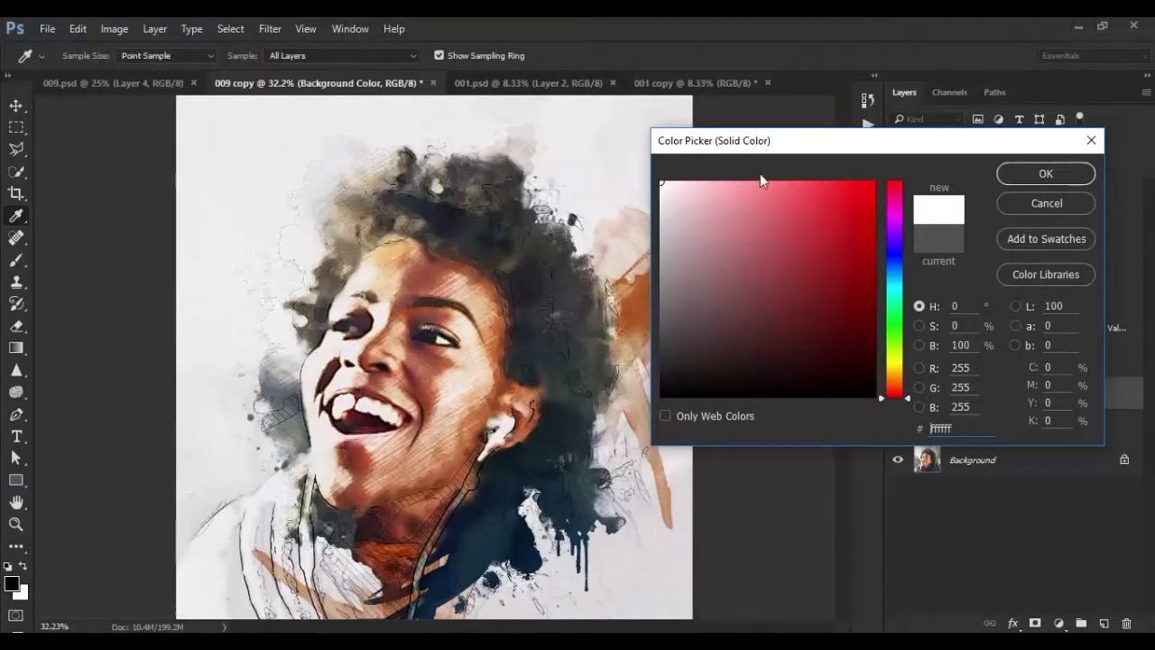
click(895, 220)
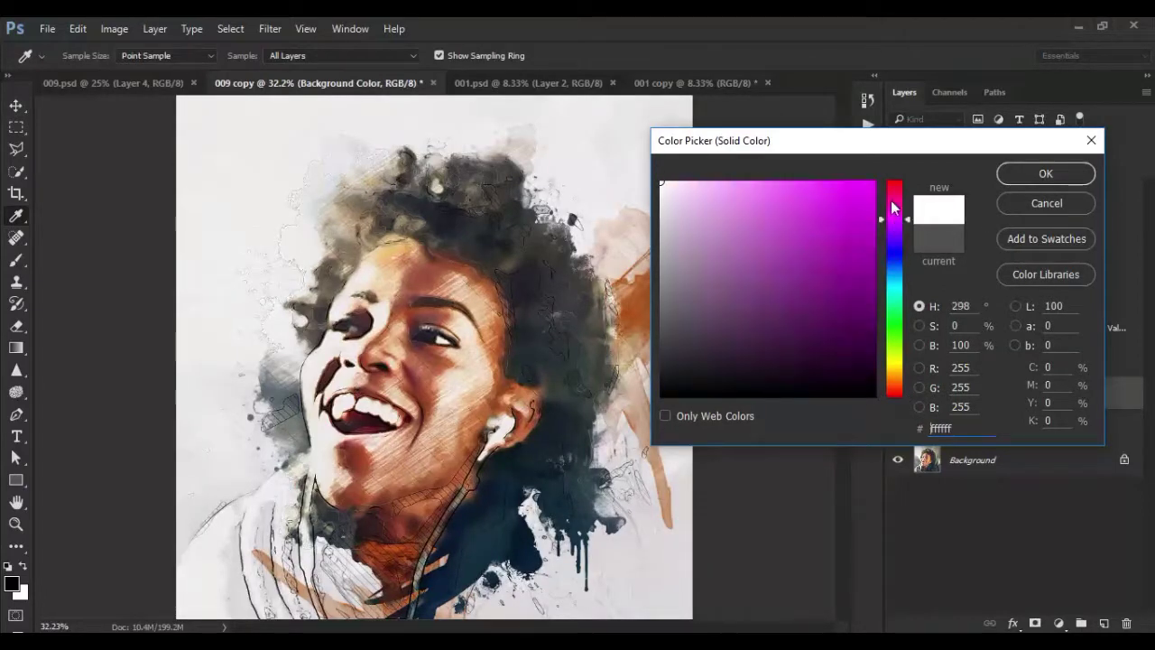
drag(786, 204, 840, 279)
drag(896, 241, 896, 395)
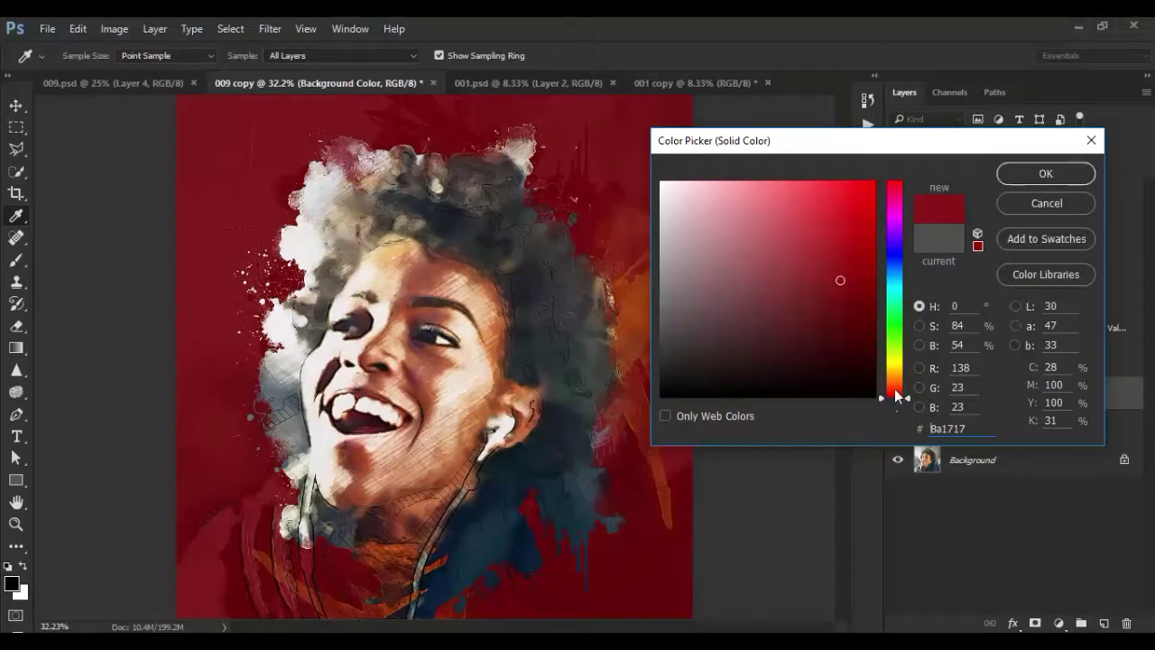
click(1058, 204)
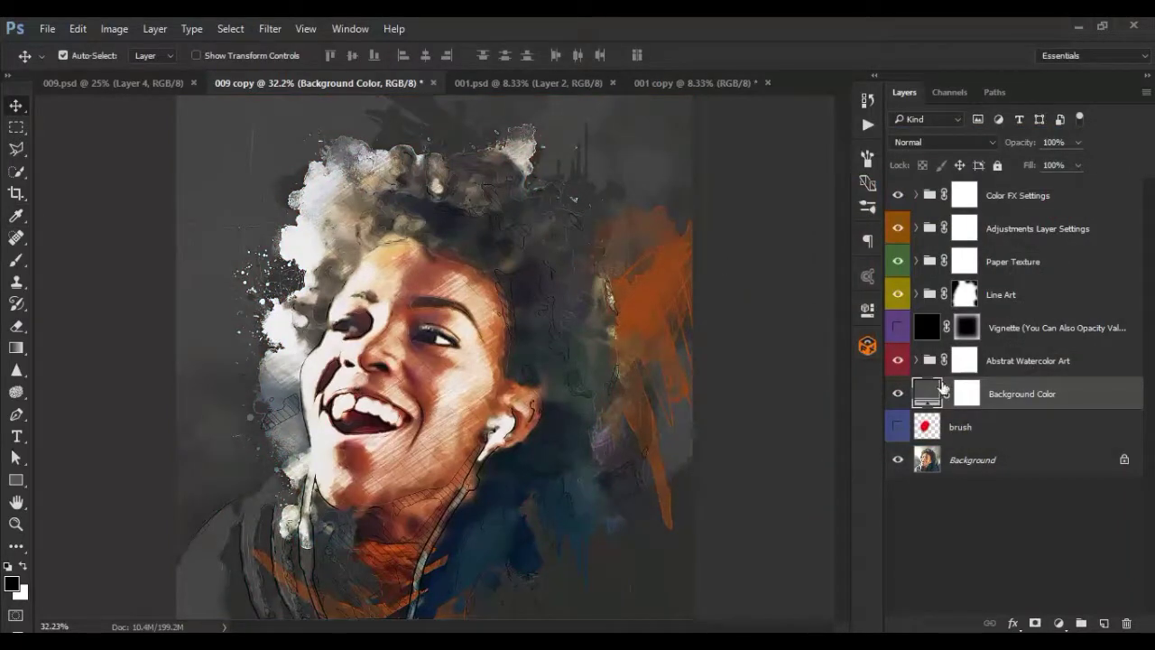
click(897, 394)
click(898, 394)
click(897, 393)
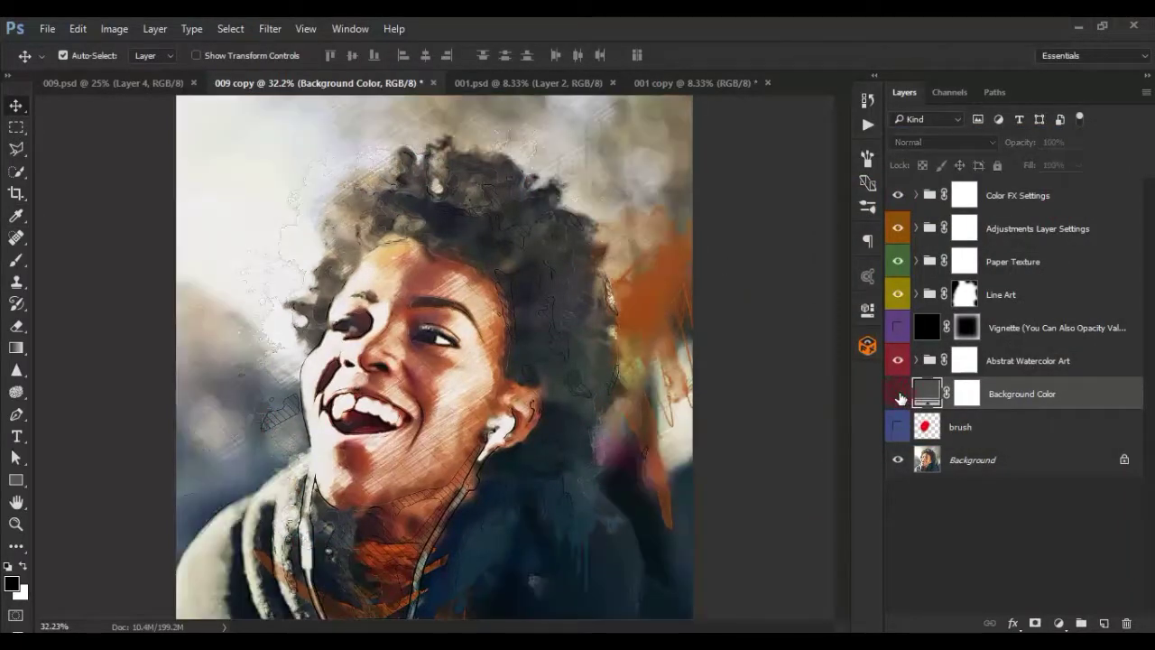
click(897, 394)
click(1038, 361)
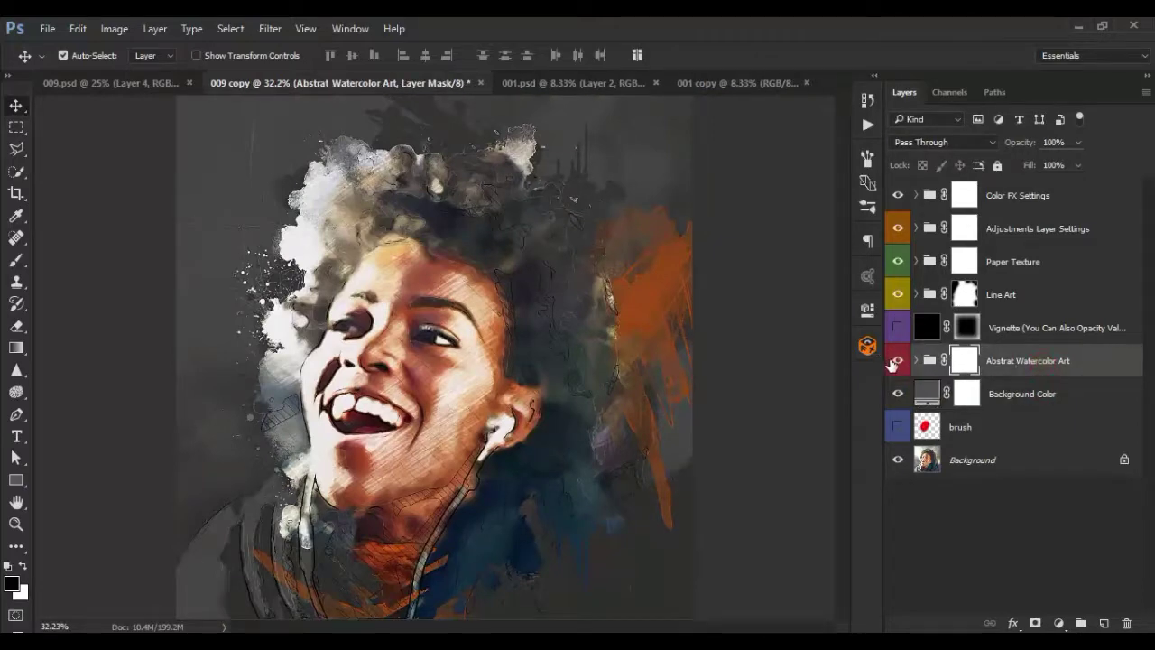
click(893, 361)
click(893, 361)
click(894, 361)
- Toggle the Abstrat Watercolor Art group's visibility and expand its contents
click(893, 361)
click(894, 361)
click(894, 361)
click(1047, 360)
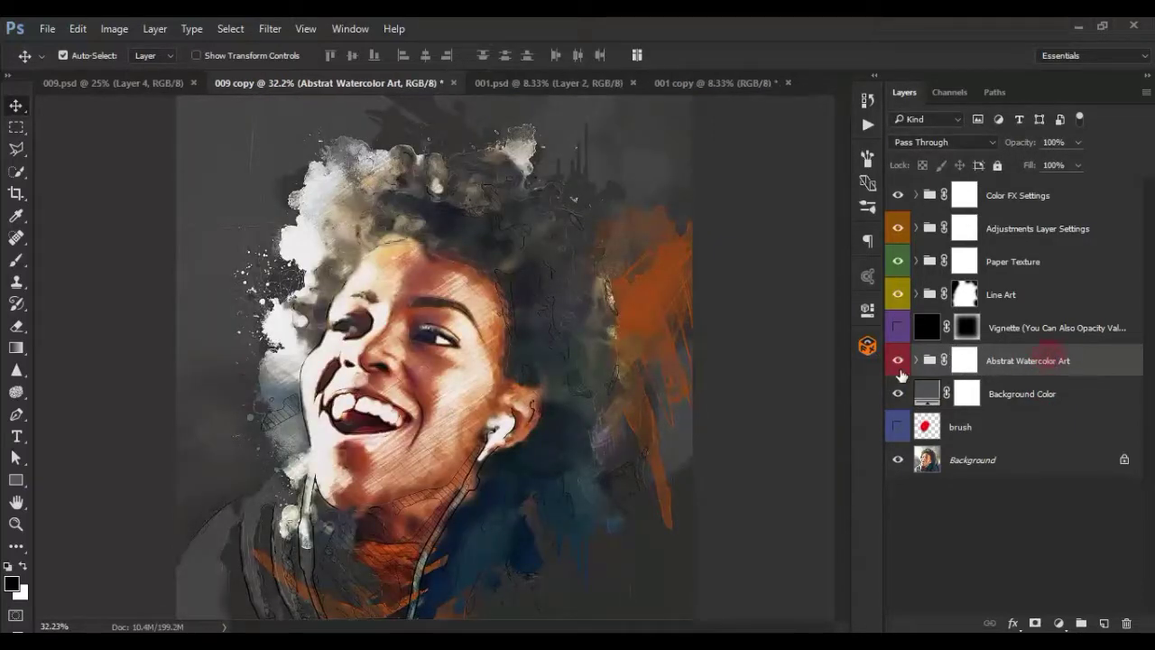
click(916, 360)
scroll(971, 366, down, 3)
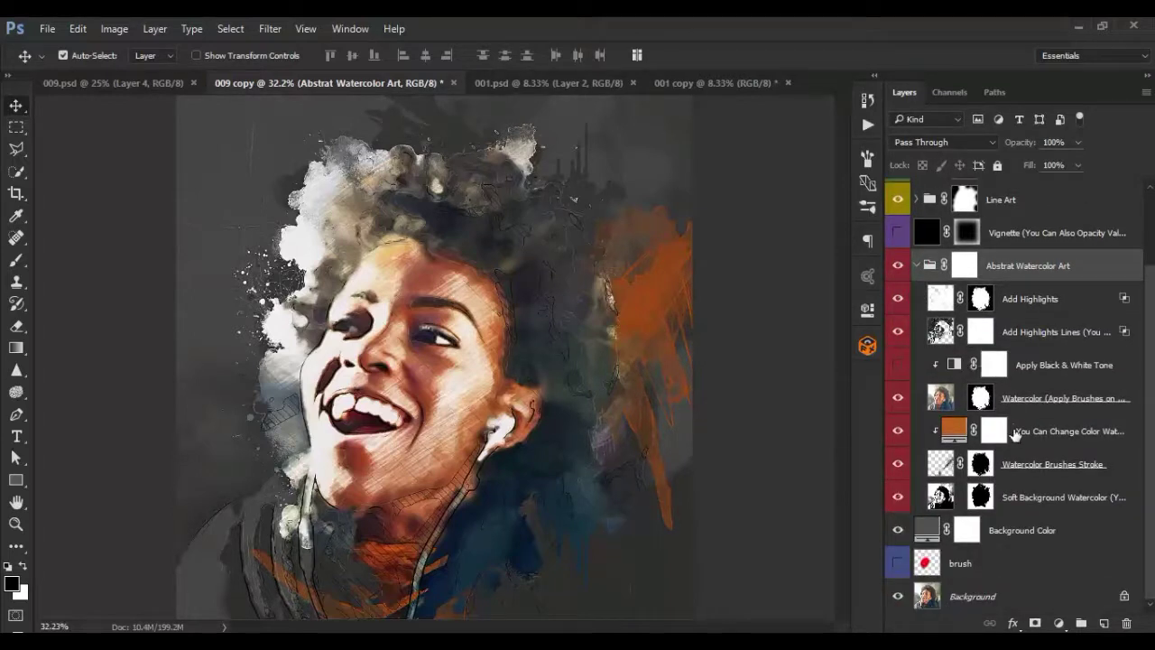
- Select the Soft Background Watercolor layer and toggle it on and off to compare
click(1038, 499)
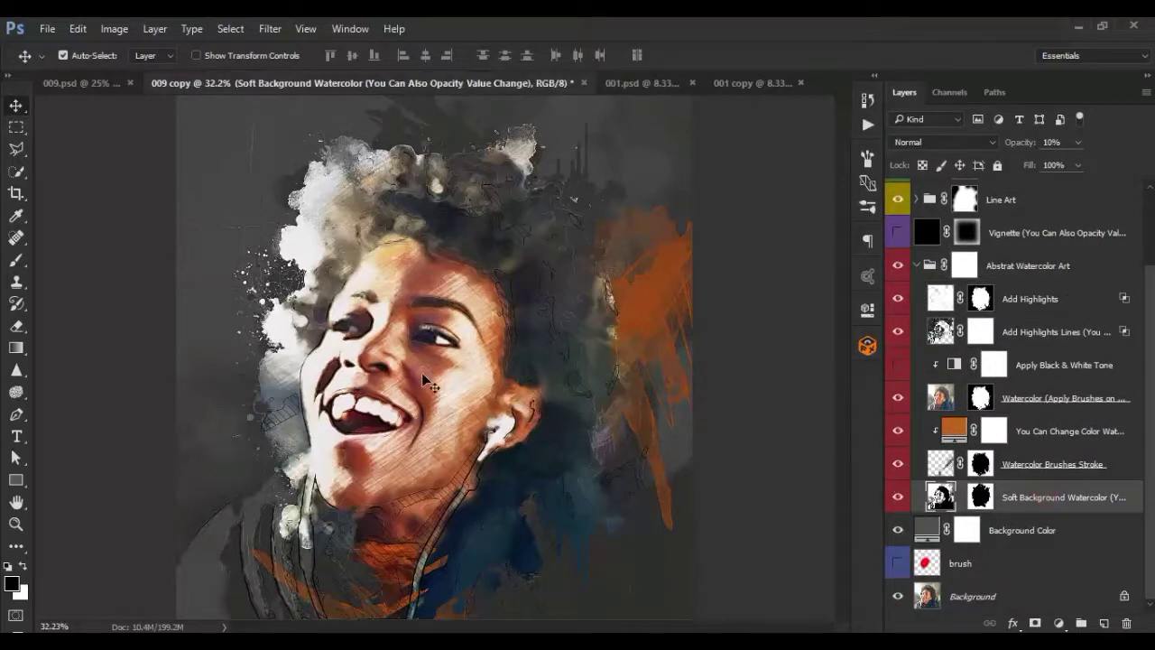
click(896, 498)
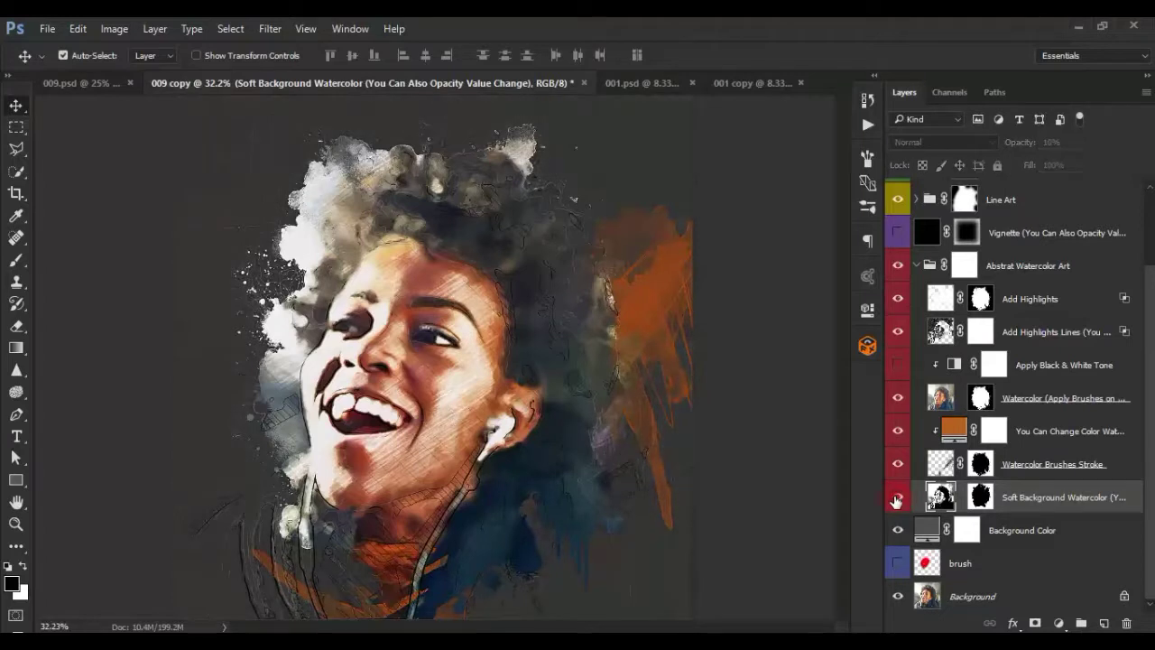
click(896, 498)
click(896, 498)
click(896, 499)
click(896, 499)
click(896, 499)
click(896, 501)
click(896, 501)
- Reposition the Soft Background Watercolor mask across the canvas, then compare the result
click(981, 496)
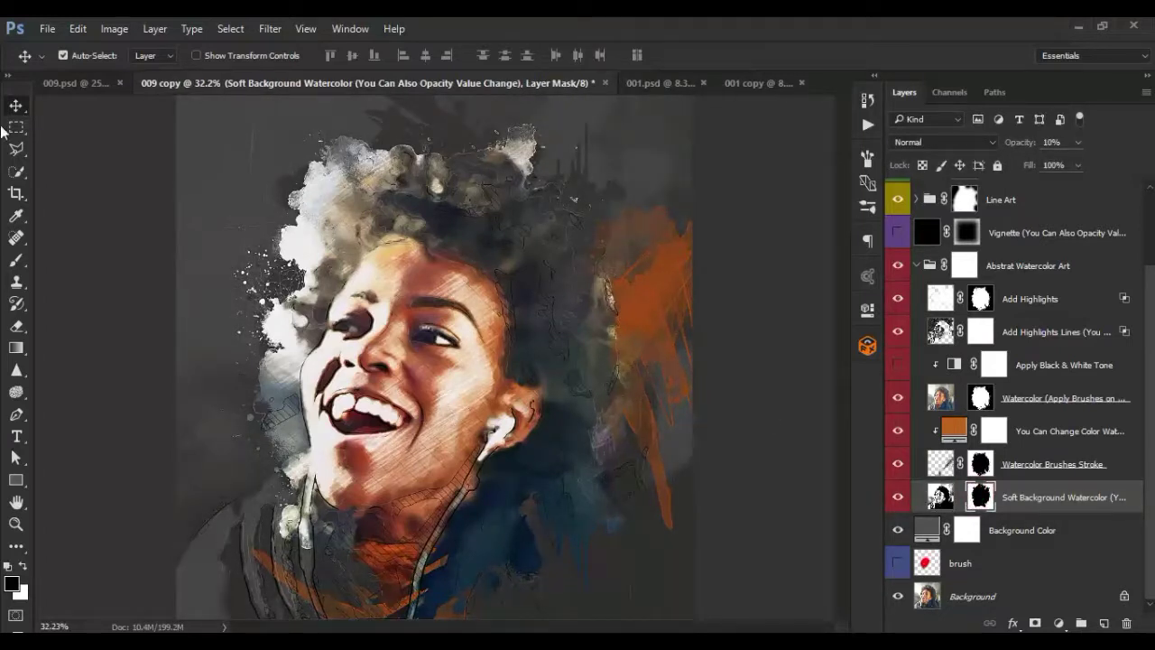
drag(282, 198, 386, 209)
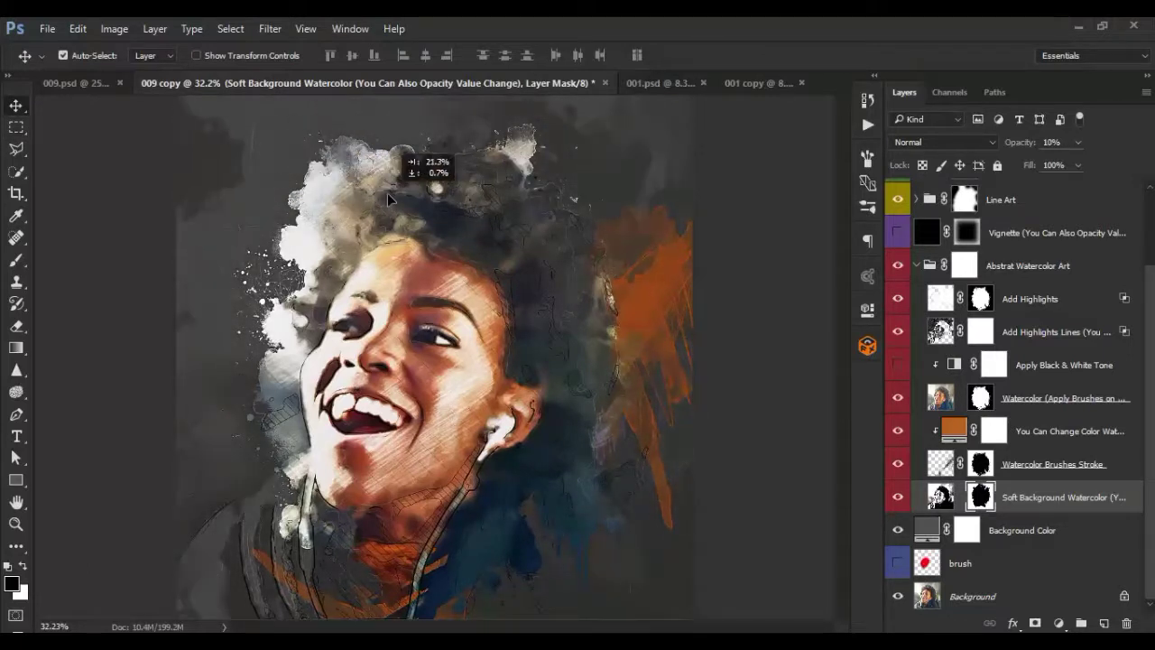
mouse_move(386, 209)
mouse_down()
mouse_move(188, 191)
mouse_move(232, 201)
mouse_up()
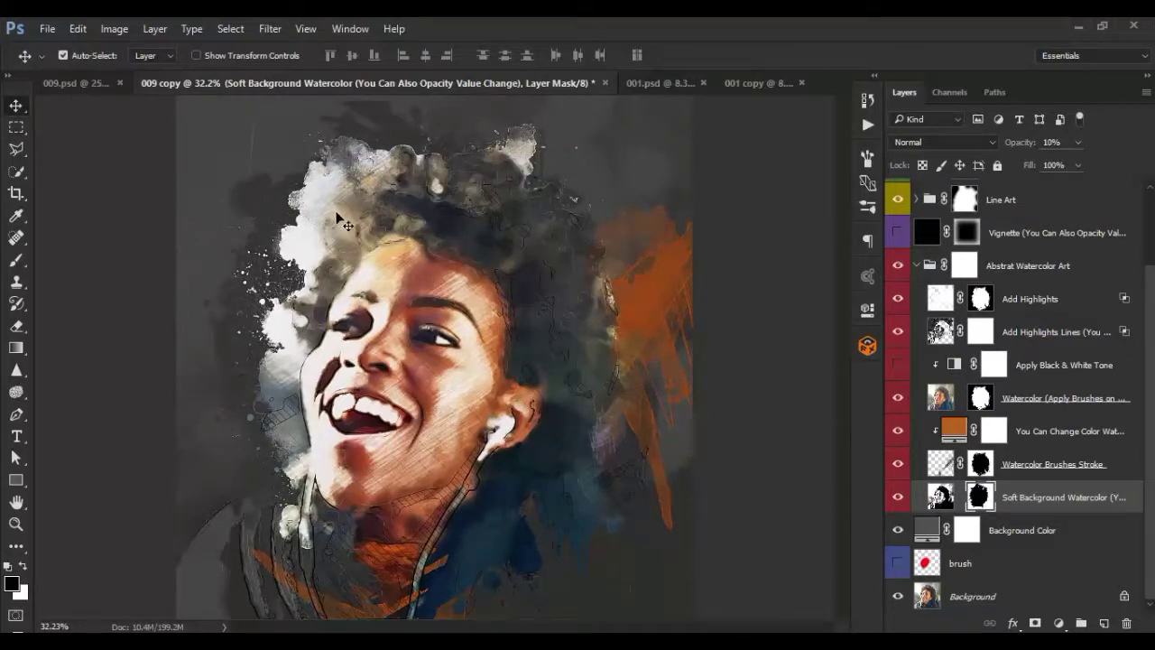
drag(343, 221, 333, 219)
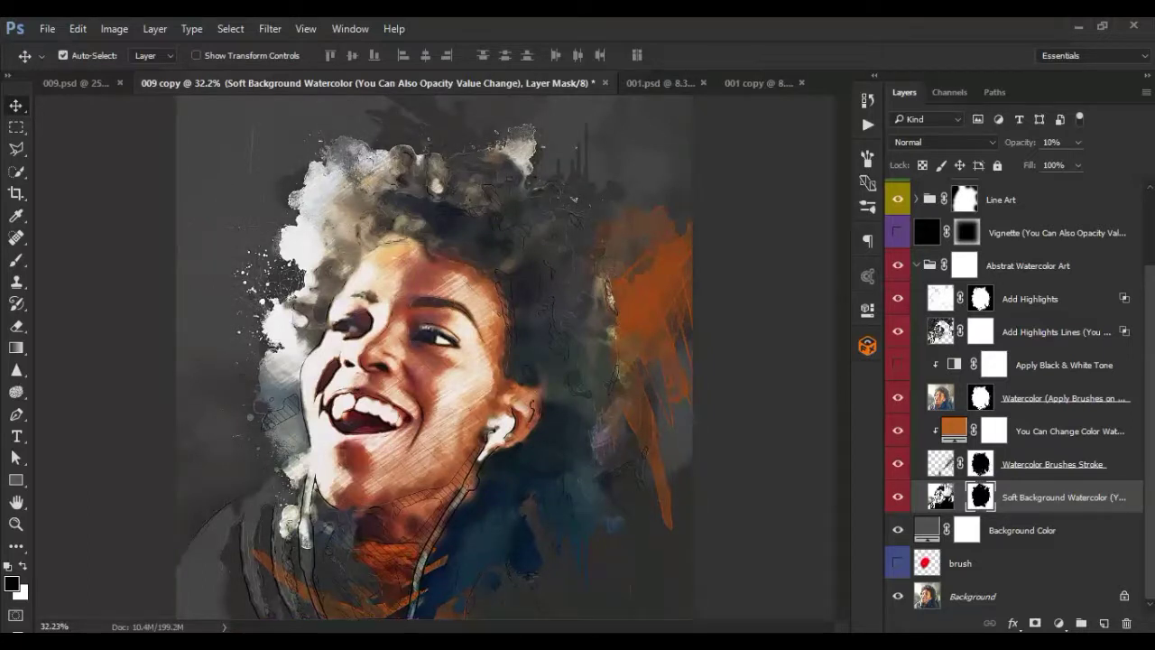
click(898, 497)
click(898, 497)
- Set the Soft Background Watercolor layer to 10% opacity and widen the Layers panel
click(938, 497)
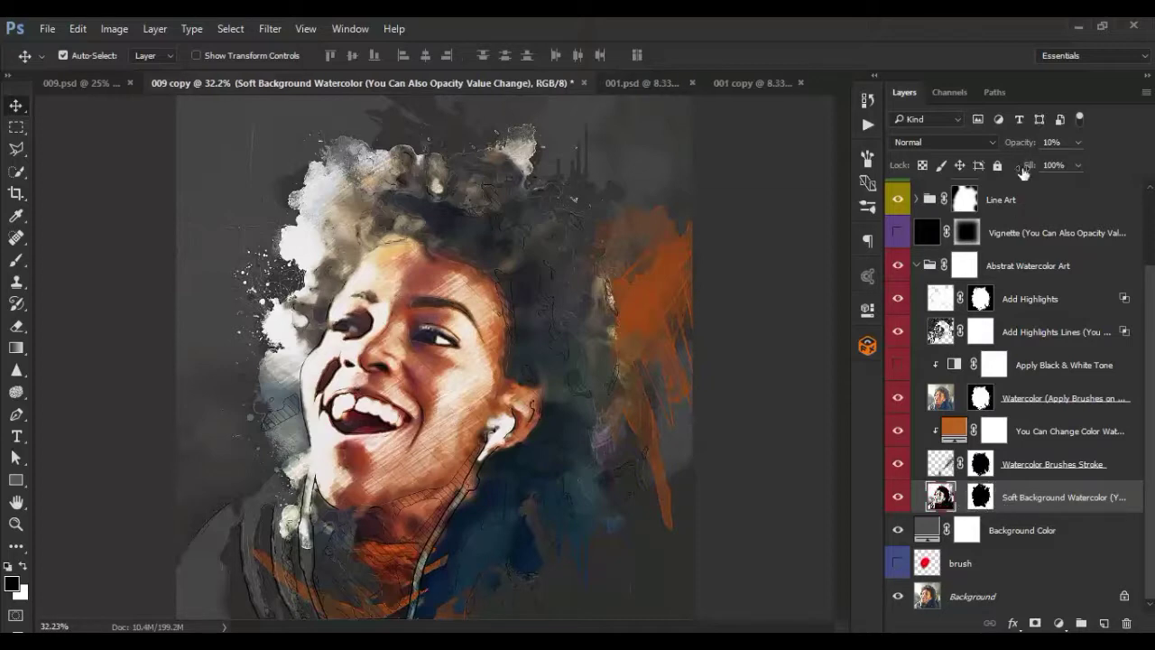
click(1018, 146)
text(100)
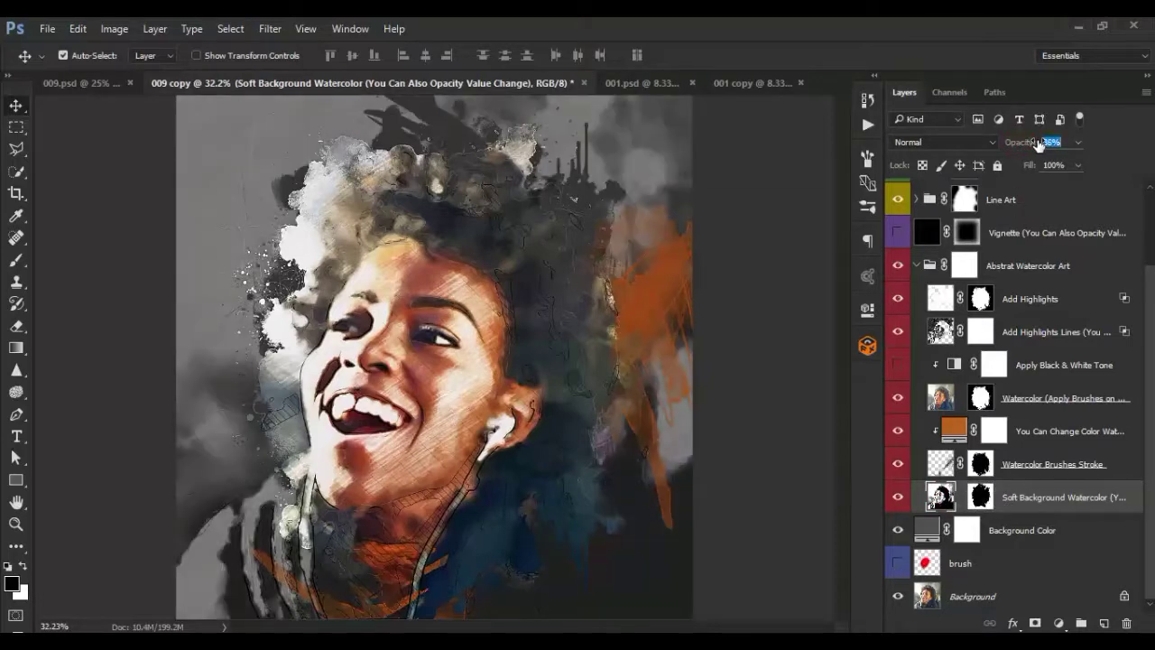
drag(1018, 147, 1053, 145)
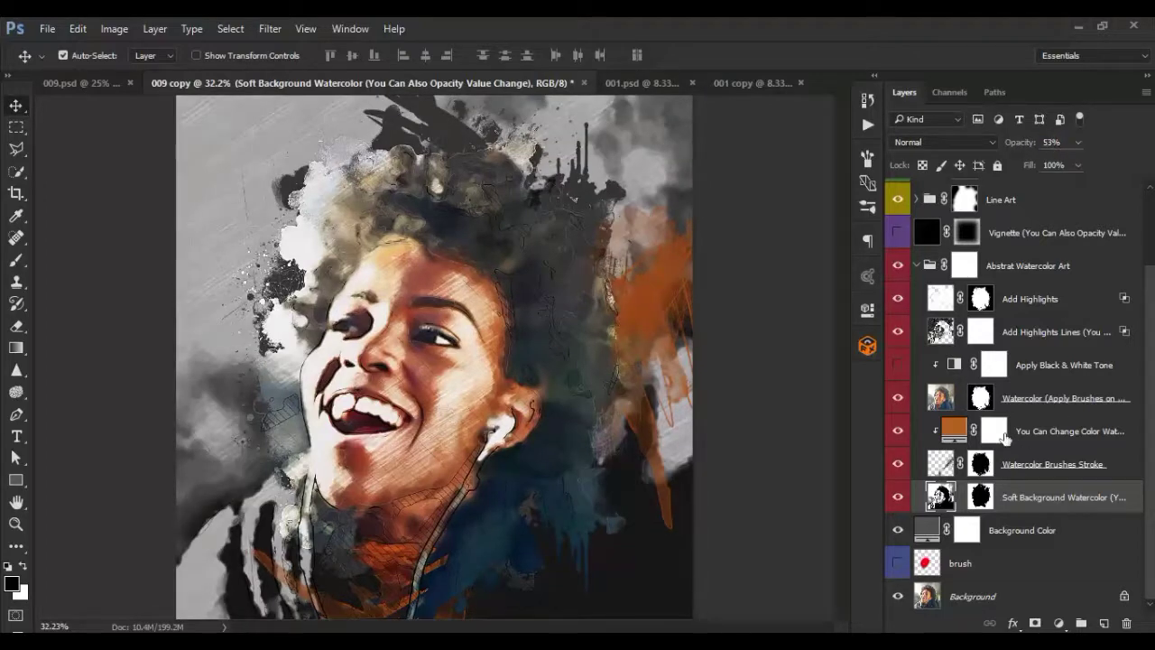
key(1)
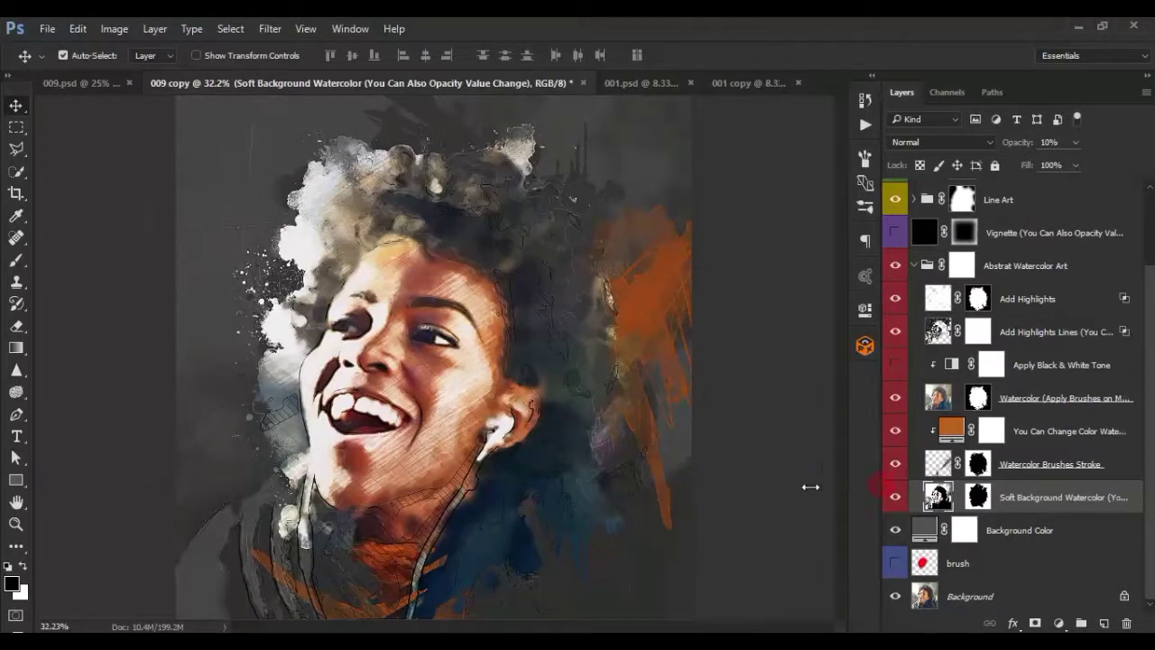
drag(881, 485, 795, 488)
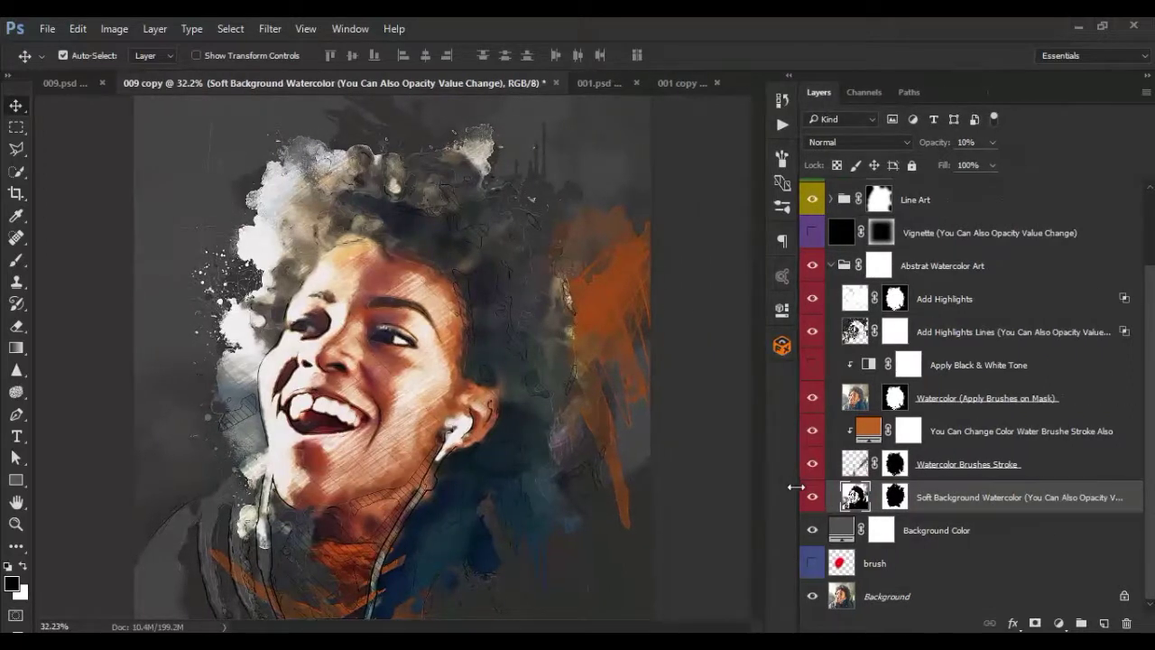
- Select the Watercolor Brushes Stroke layer, zoom to fit, and toggle it to compare
click(1044, 457)
key(ctrl+0)
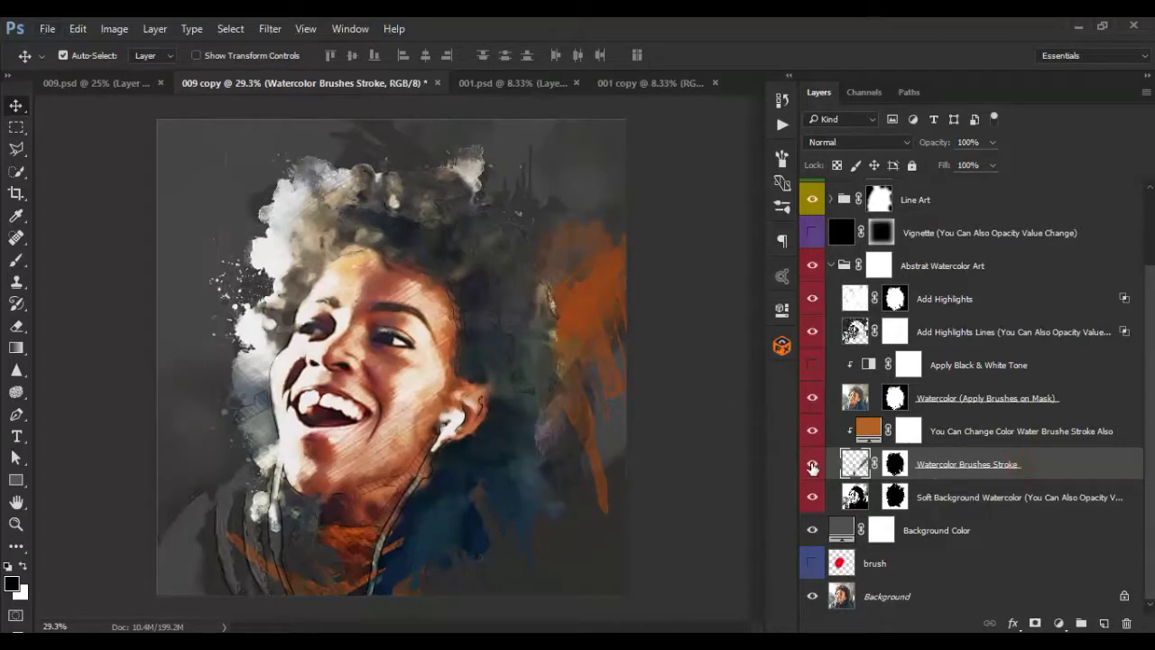
click(813, 466)
click(812, 466)
click(812, 466)
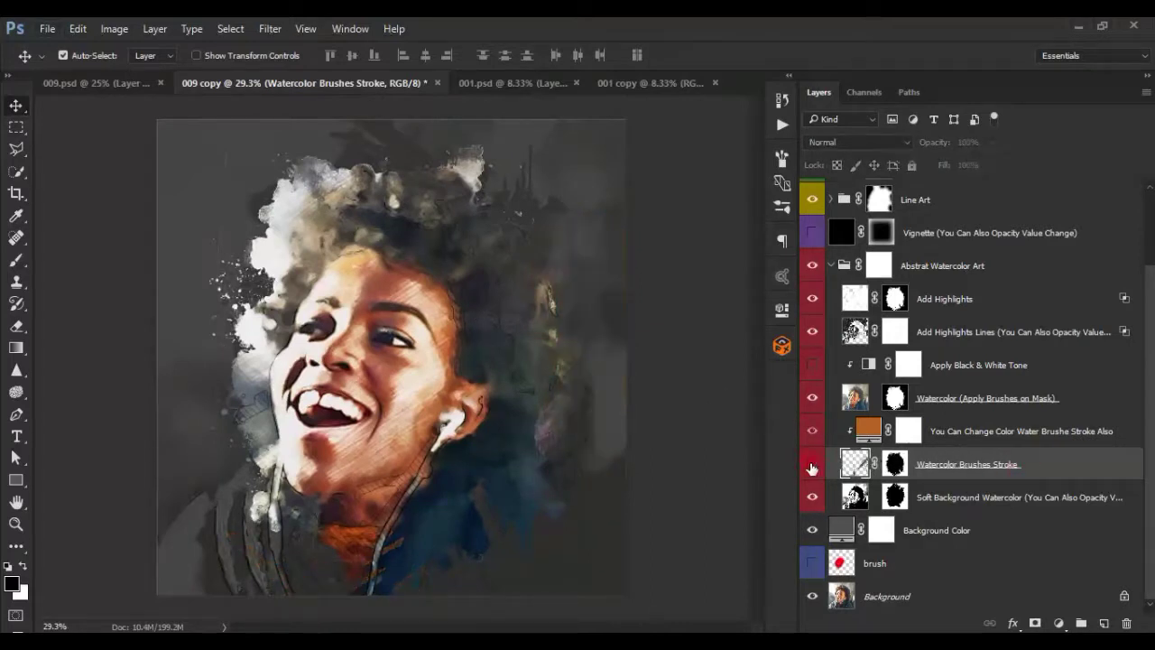
click(812, 466)
click(812, 466)
click(812, 466)
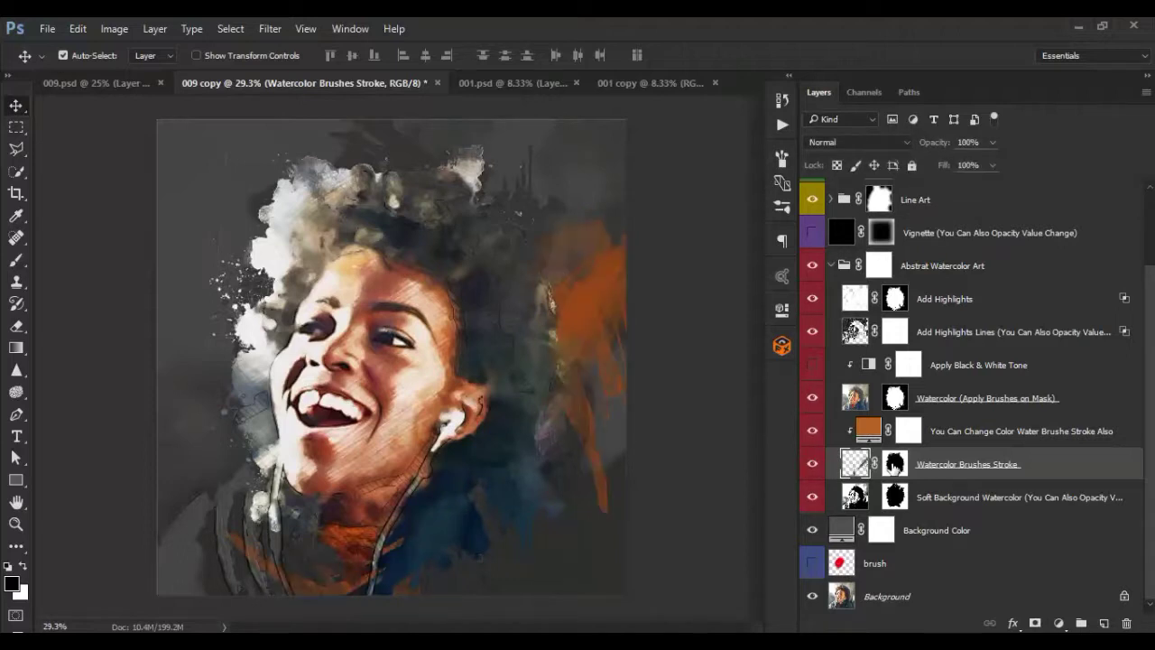
click(894, 464)
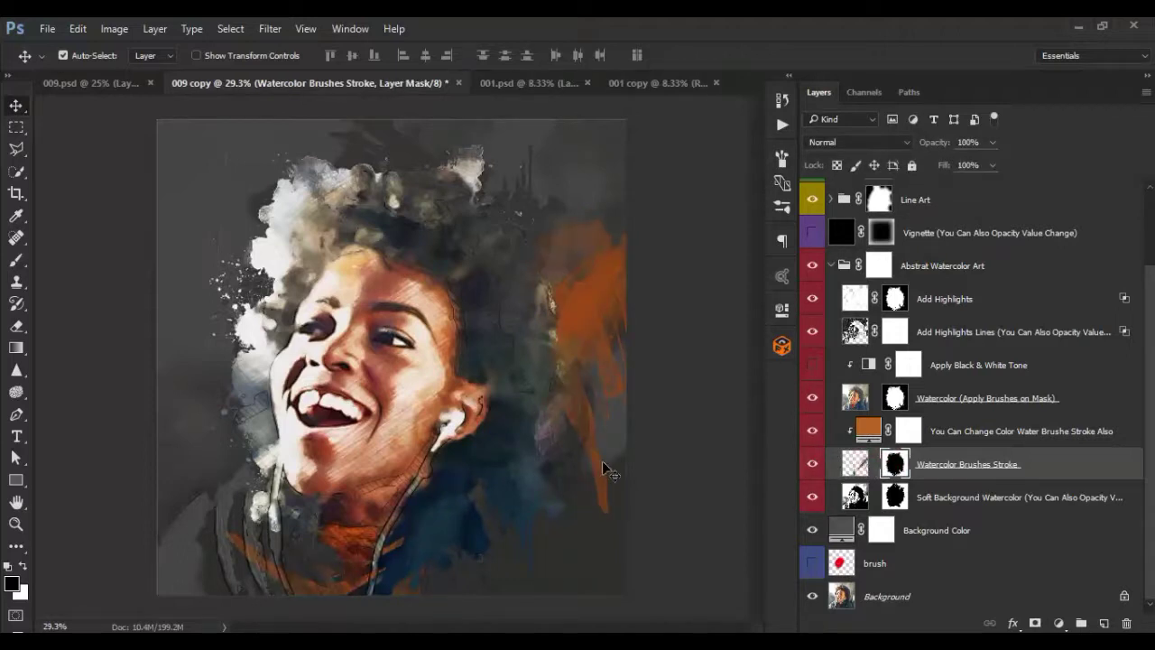
- Move the orange strokes' mask up and to the left around the portrait
mouse_move(612, 472)
mouse_down()
mouse_move(604, 431)
mouse_move(620, 445)
mouse_up()
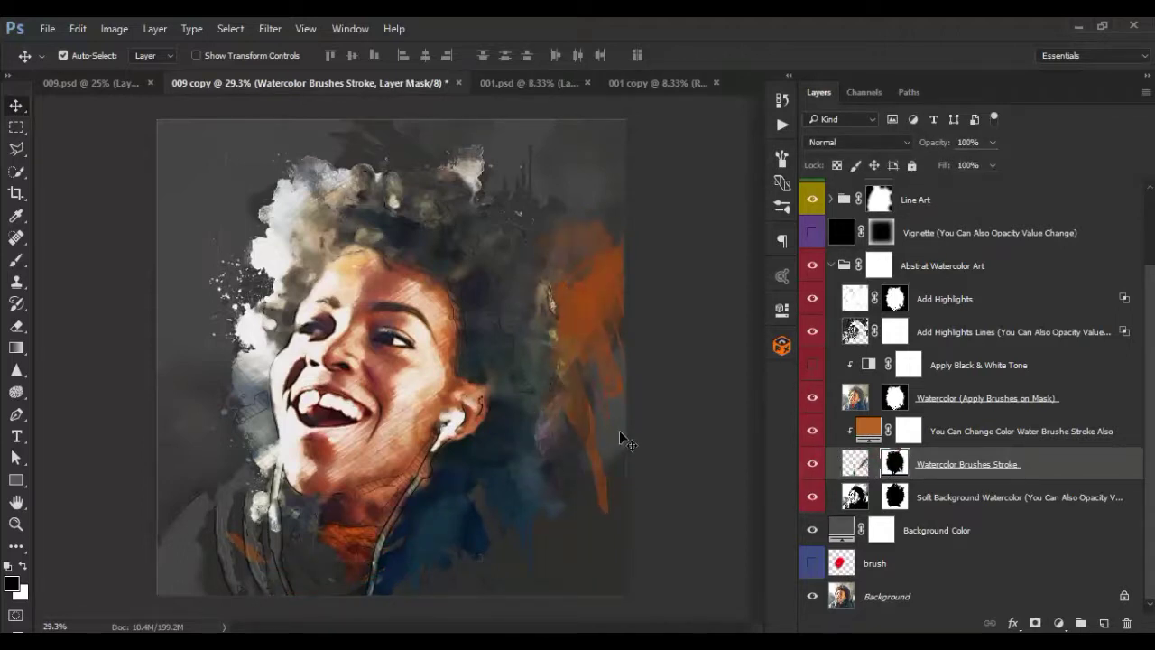
drag(589, 395, 635, 439)
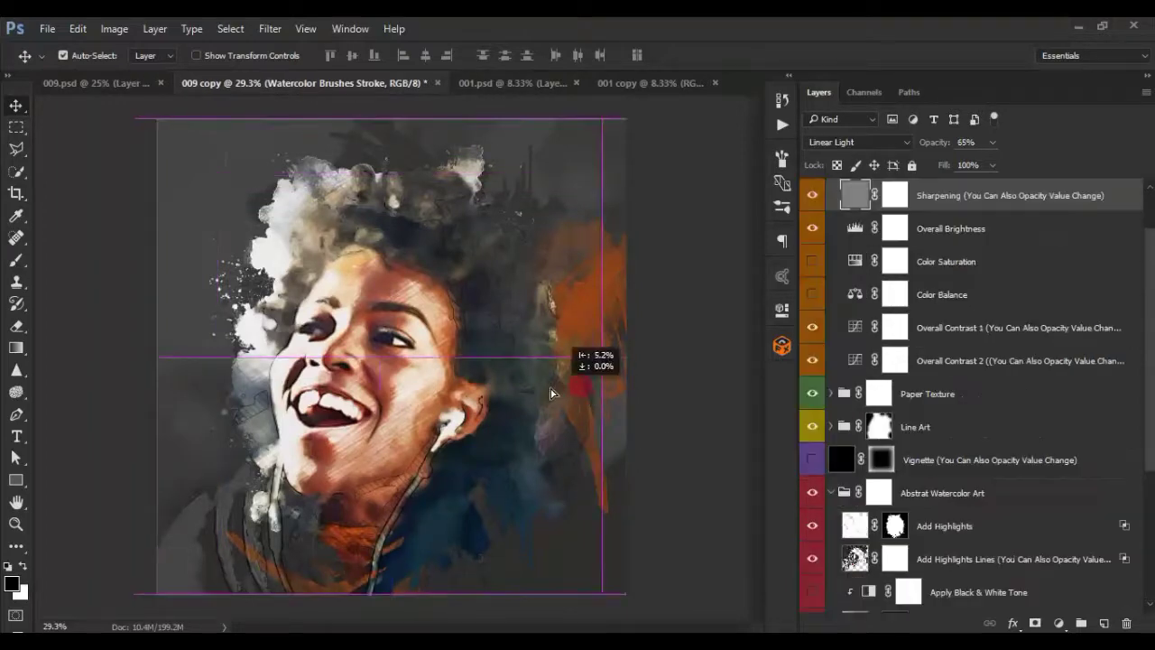
scroll(898, 465, down, 1)
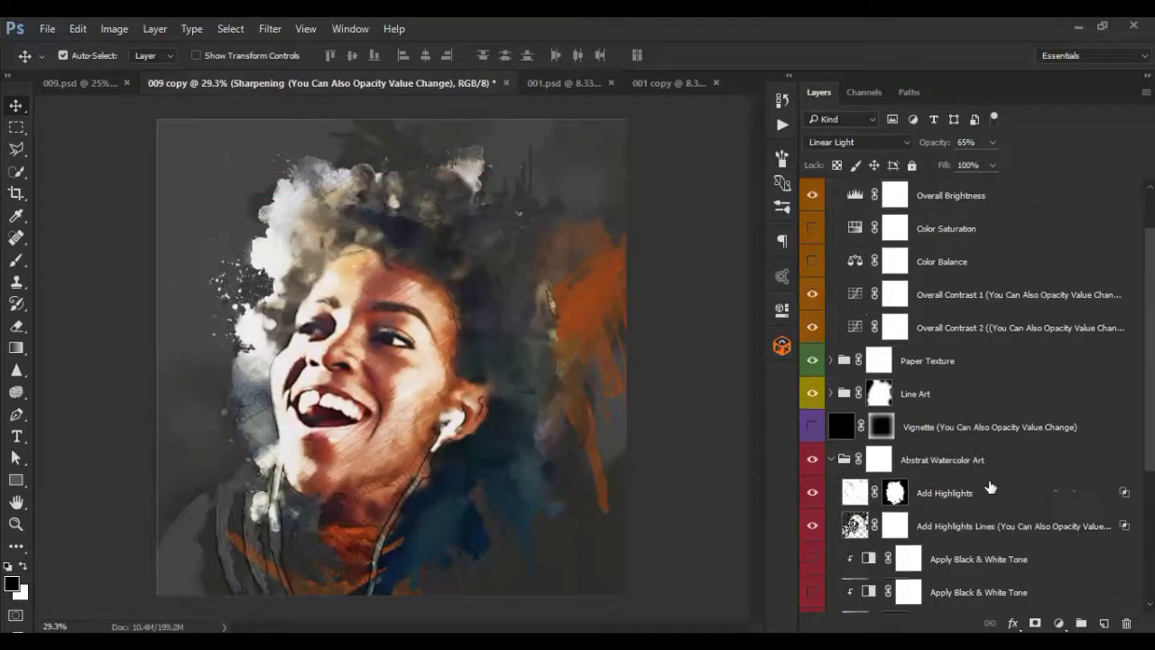
scroll(899, 465, down, 3)
scroll(938, 451, down, 3)
click(959, 402)
click(946, 464)
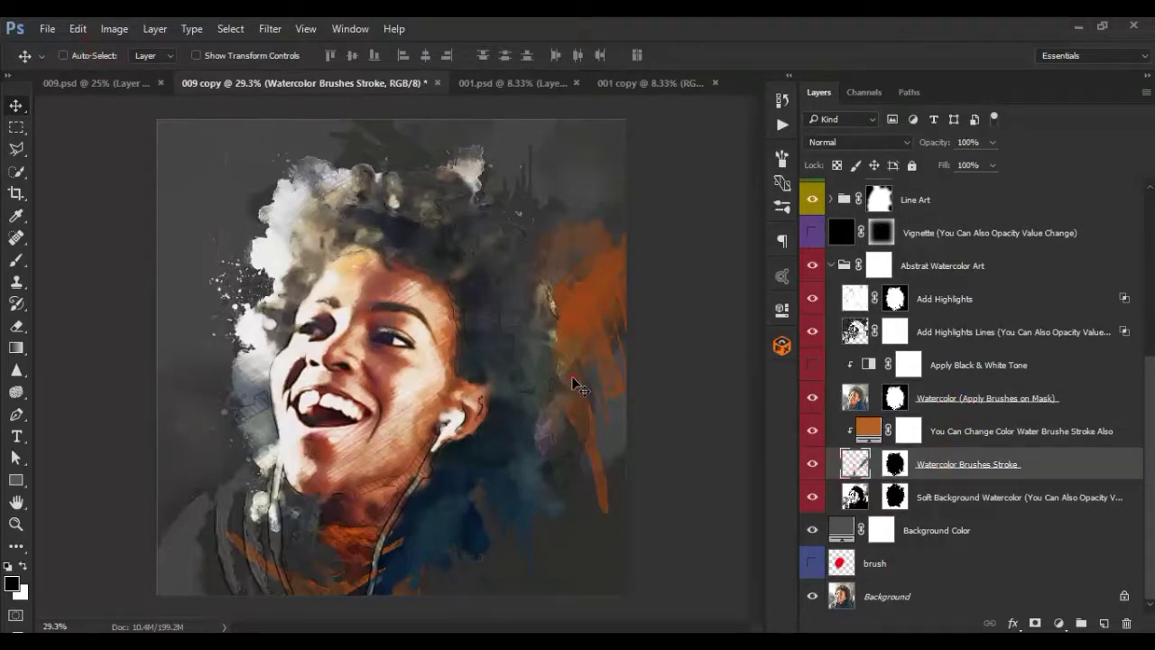
mouse_move(575, 383)
mouse_down()
mouse_move(512, 330)
mouse_move(553, 375)
mouse_up()
- Preview magenta and red for the stroke colour fill, then cancel to keep orange
double_click(869, 431)
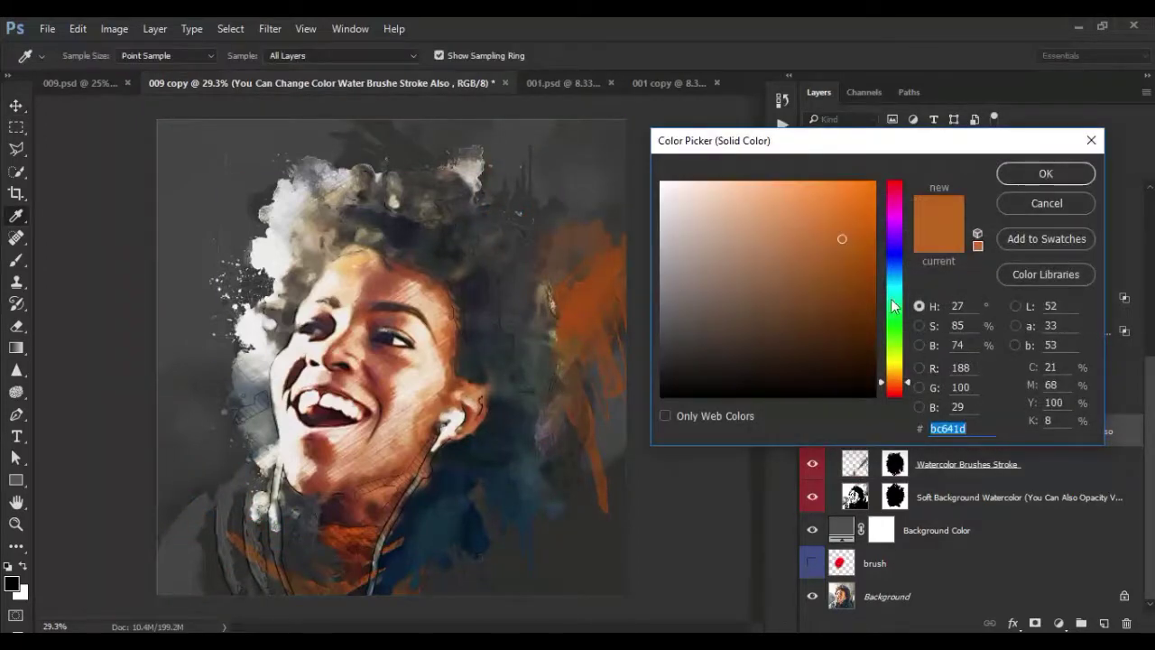
drag(894, 307, 898, 209)
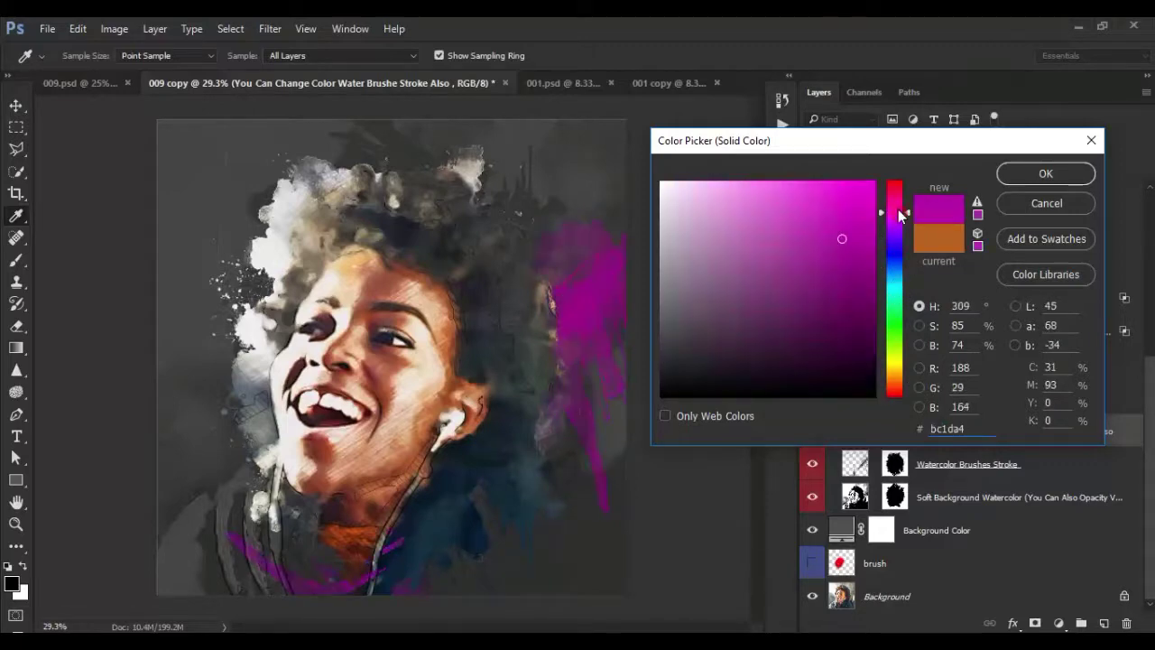
drag(898, 210, 895, 419)
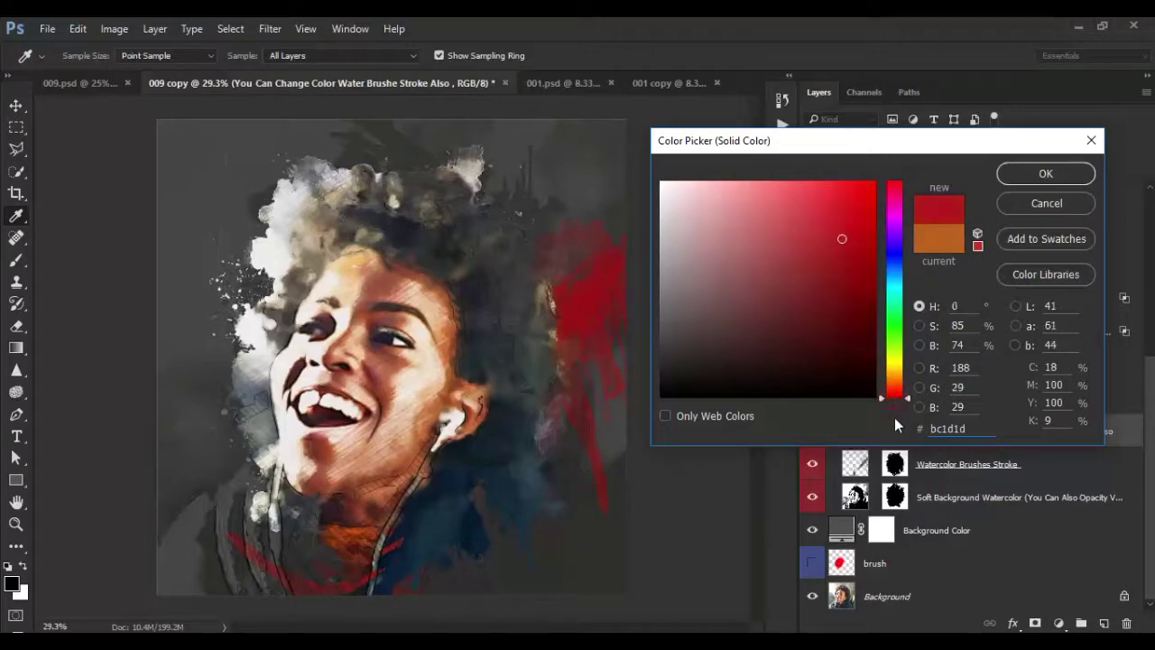
click(1045, 202)
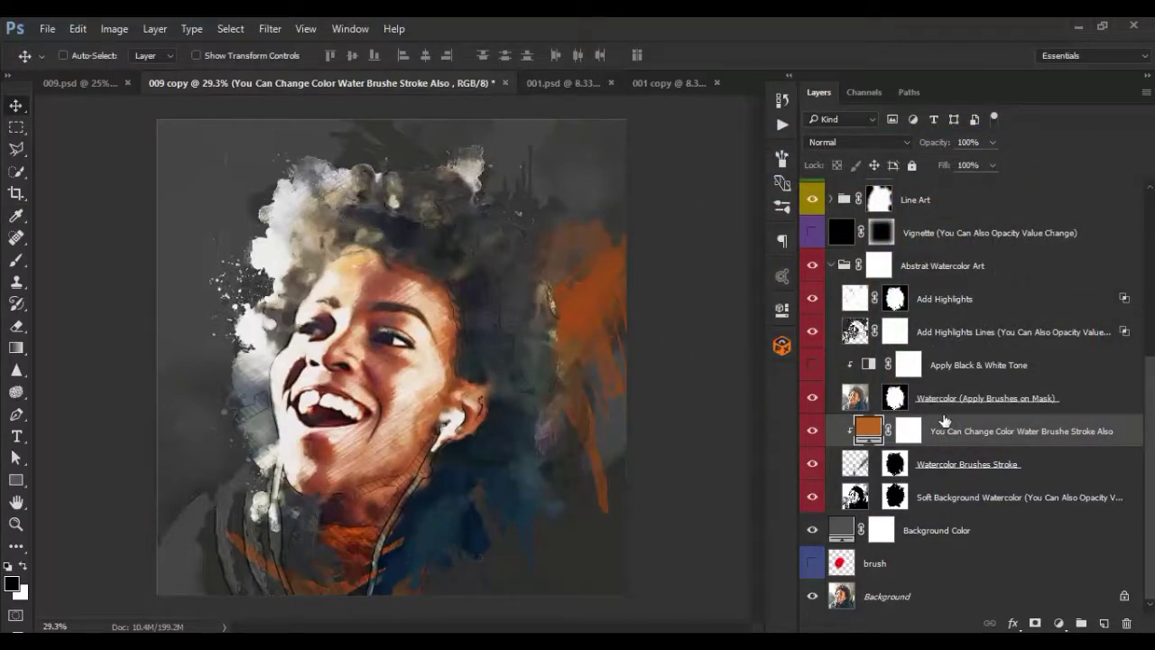
- Hide the orange colour fill and Watercolor Brushes Stroke layers
double_click(810, 462)
double_click(811, 463)
double_click(810, 463)
click(811, 462)
click(810, 460)
click(811, 461)
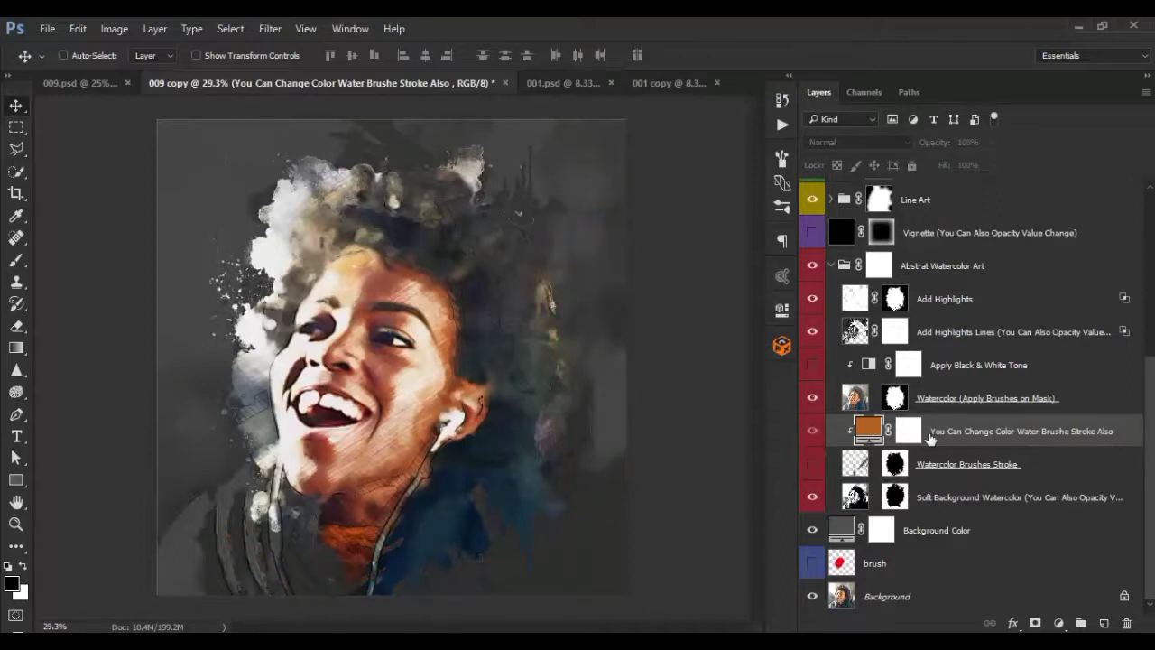
click(905, 405)
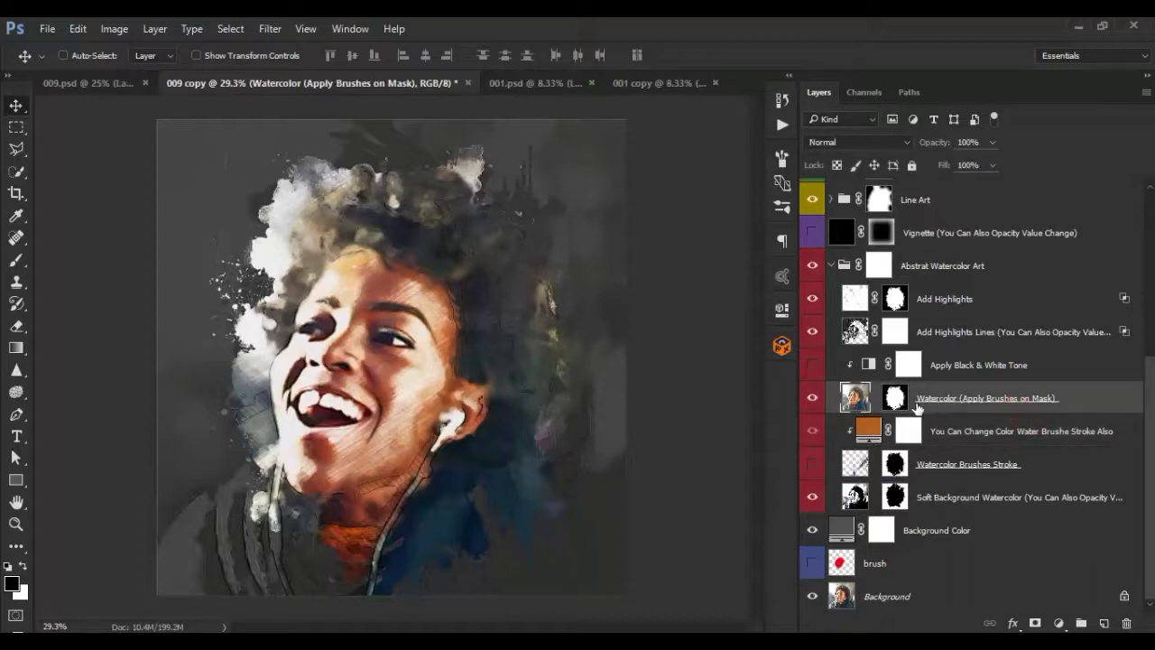
- Toggle the Watercolor (Apply Brushes on Mask) layer to compare, then target its mask
double_click(814, 400)
double_click(813, 400)
click(813, 400)
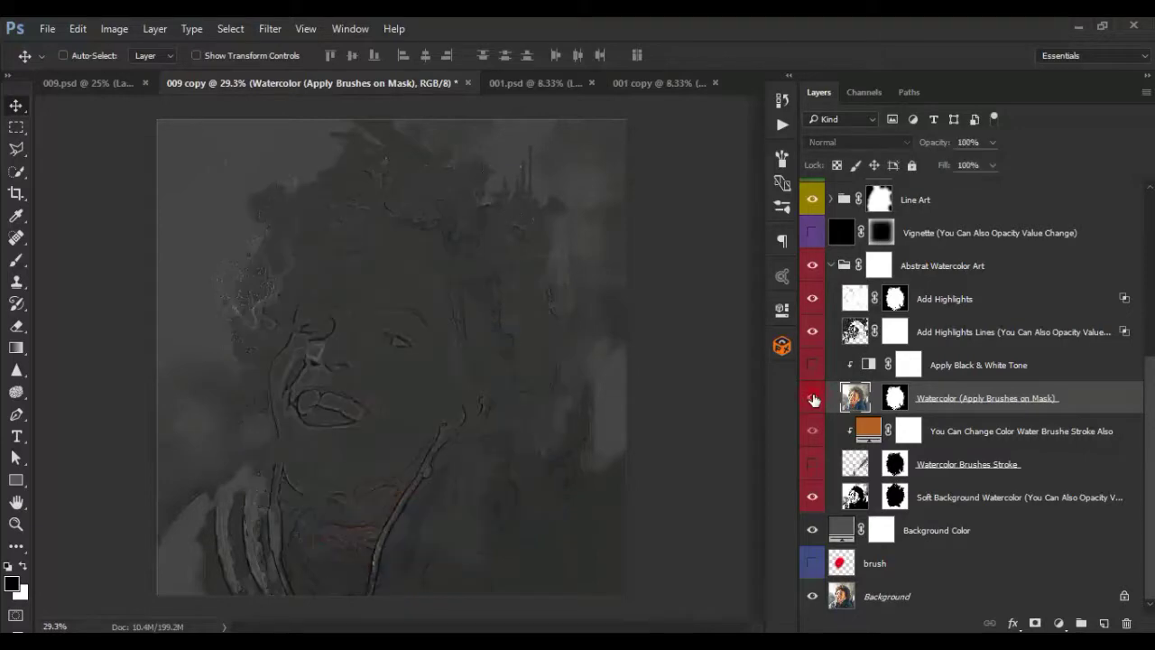
double_click(814, 400)
click(813, 399)
click(894, 397)
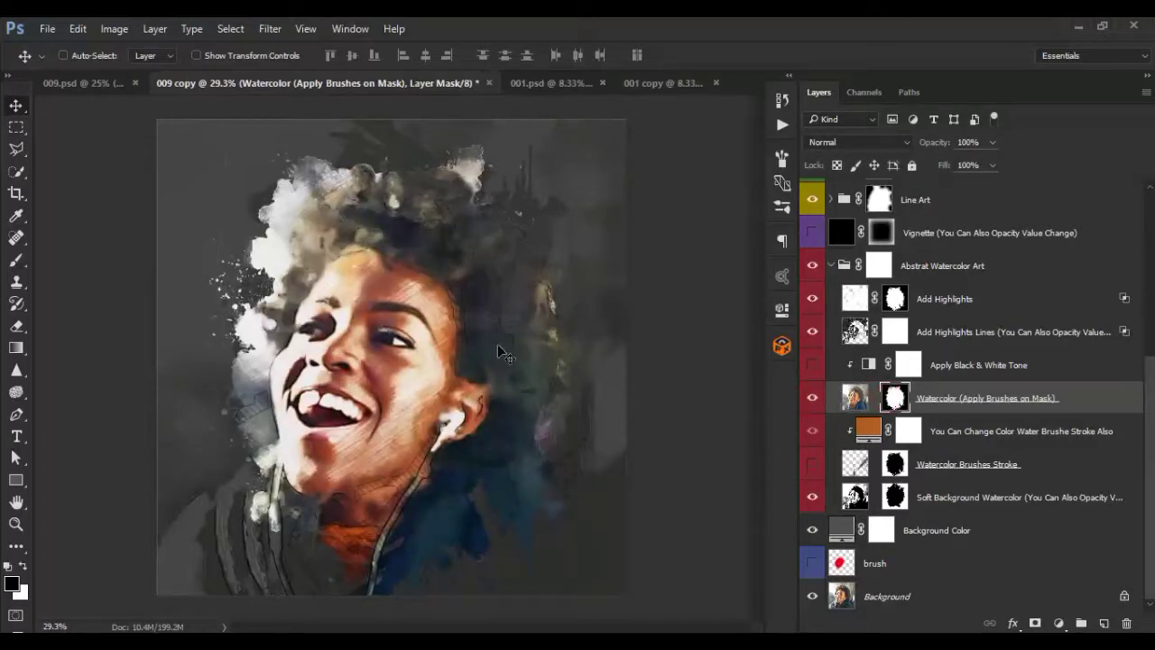
- Drag the watercolor mask up and left over the face, then compare the result
mouse_move(471, 343)
mouse_down()
mouse_move(502, 350)
mouse_move(455, 349)
mouse_move(490, 335)
mouse_move(443, 288)
mouse_move(439, 312)
mouse_up()
key(ctrl)
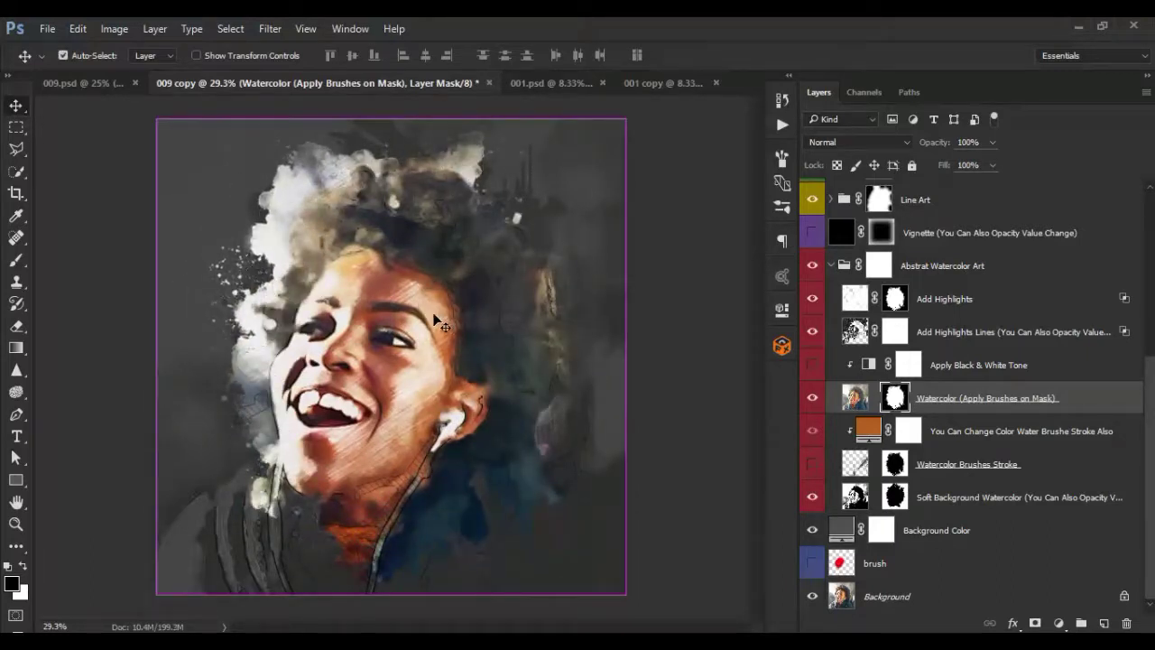
drag(434, 318, 384, 326)
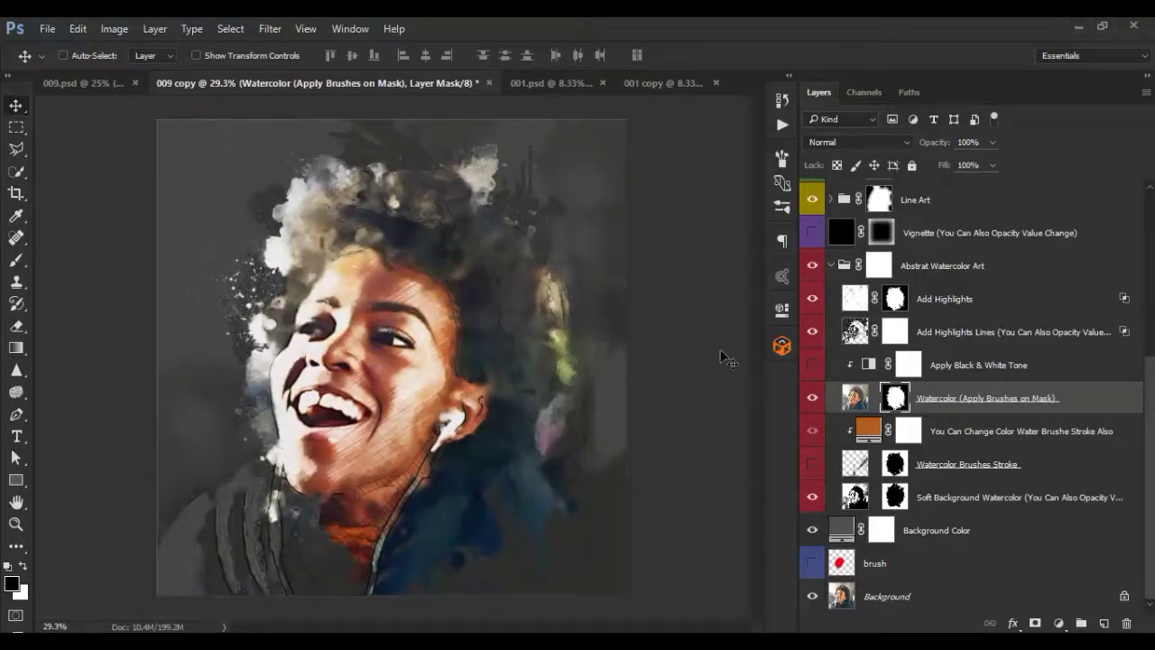
click(855, 397)
click(812, 397)
click(813, 398)
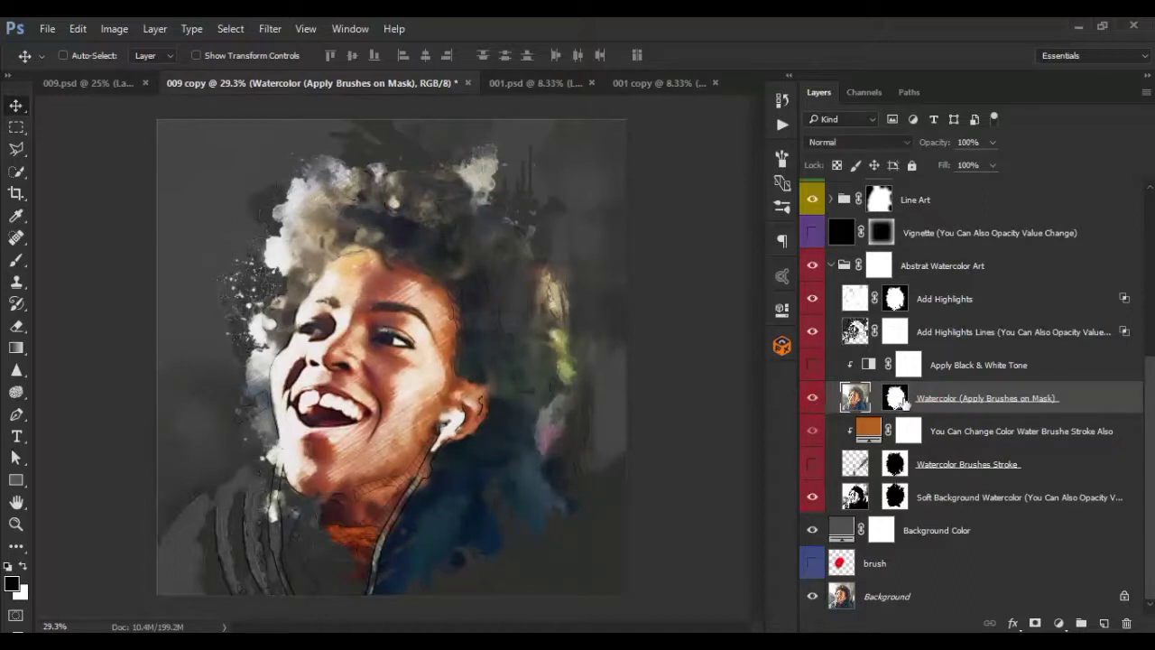
click(976, 380)
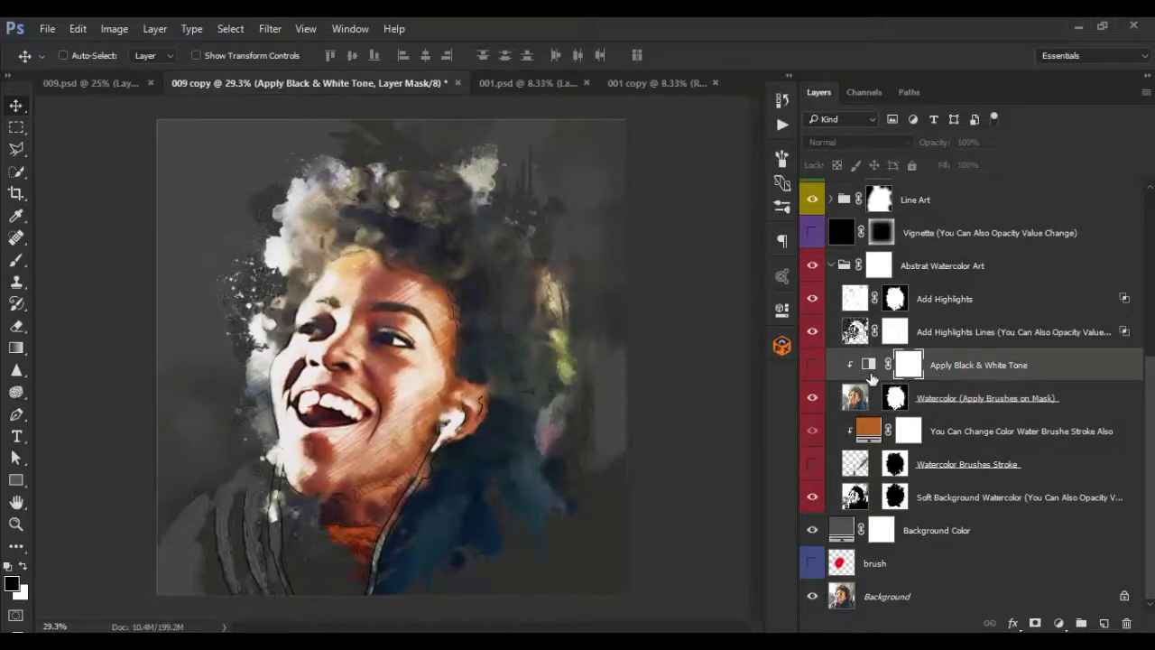
- Toggle the Apply Black & White Tone layer to compare grayscale and colour
click(812, 364)
click(812, 365)
click(811, 365)
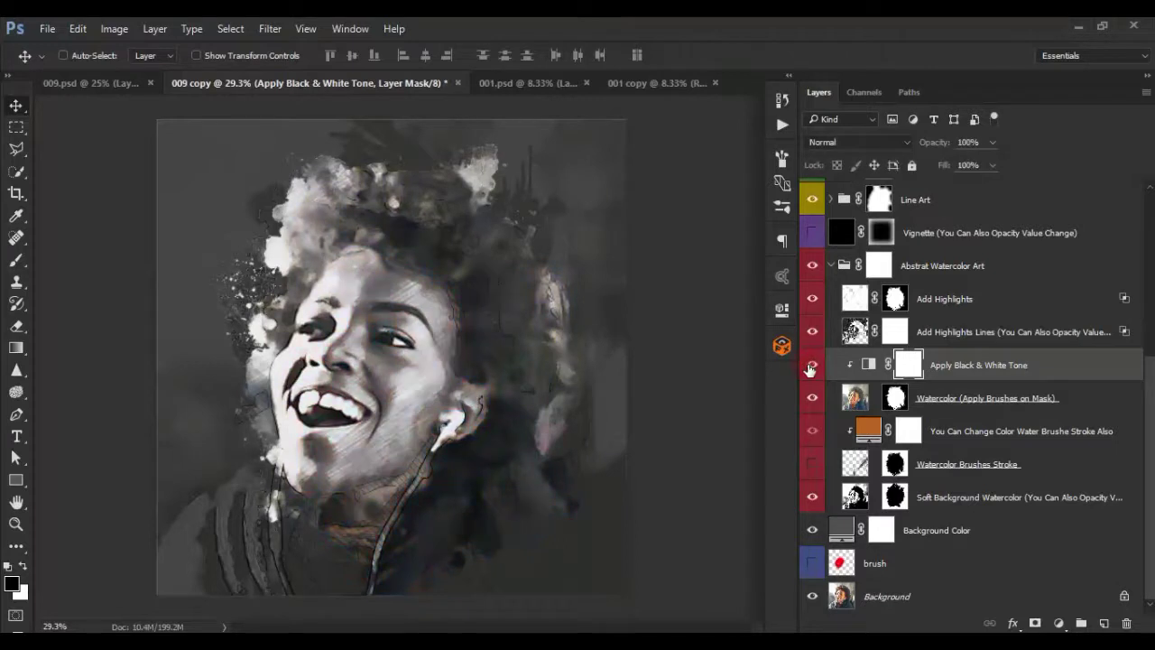
click(811, 365)
click(811, 365)
click(812, 365)
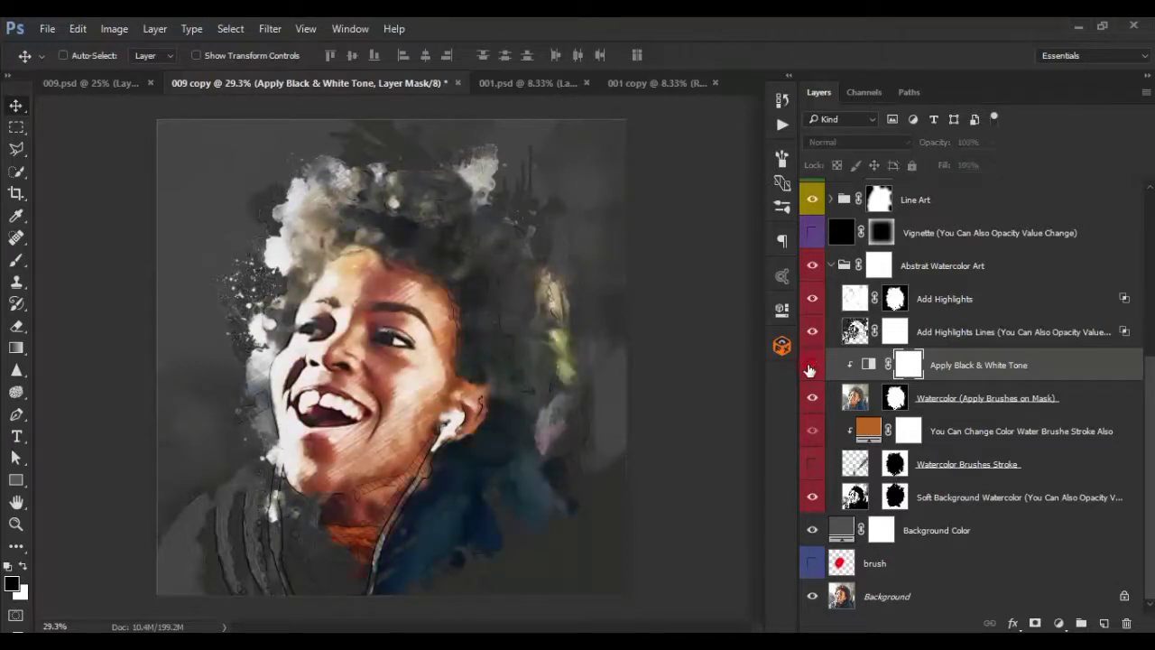
click(812, 365)
- Set the Black & White tone's Reds to 41 and Yellows to 70
double_click(867, 365)
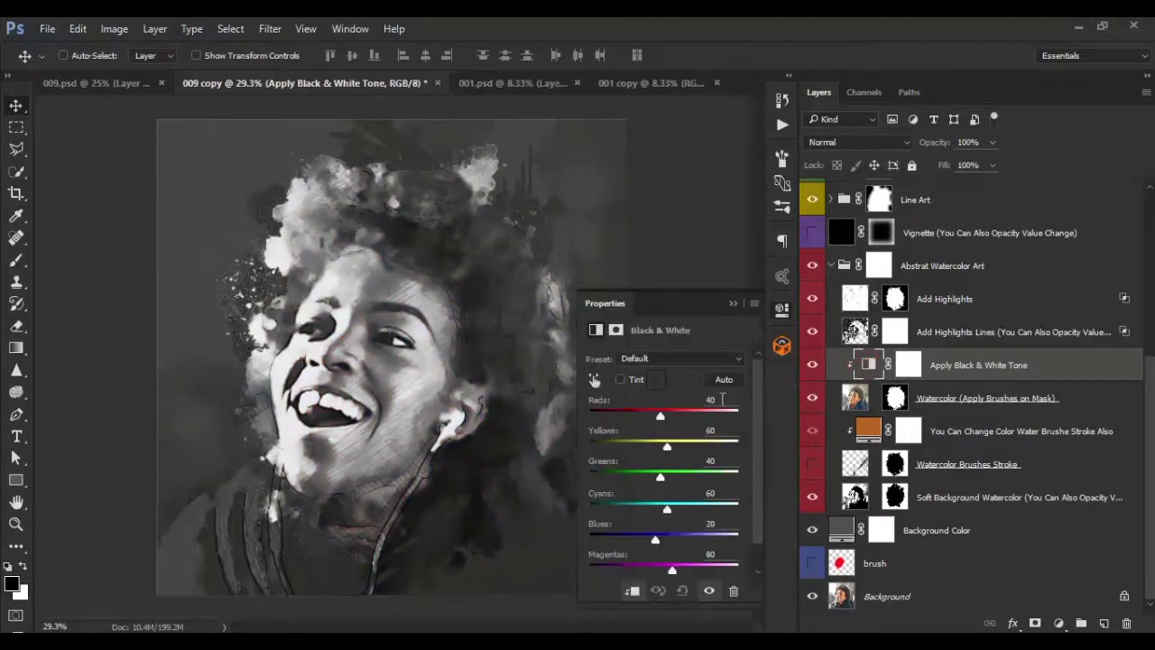
mouse_move(669, 415)
mouse_down()
mouse_move(692, 415)
mouse_move(644, 419)
mouse_move(662, 417)
mouse_move(649, 446)
mouse_move(680, 446)
mouse_move(652, 512)
mouse_move(663, 511)
mouse_up()
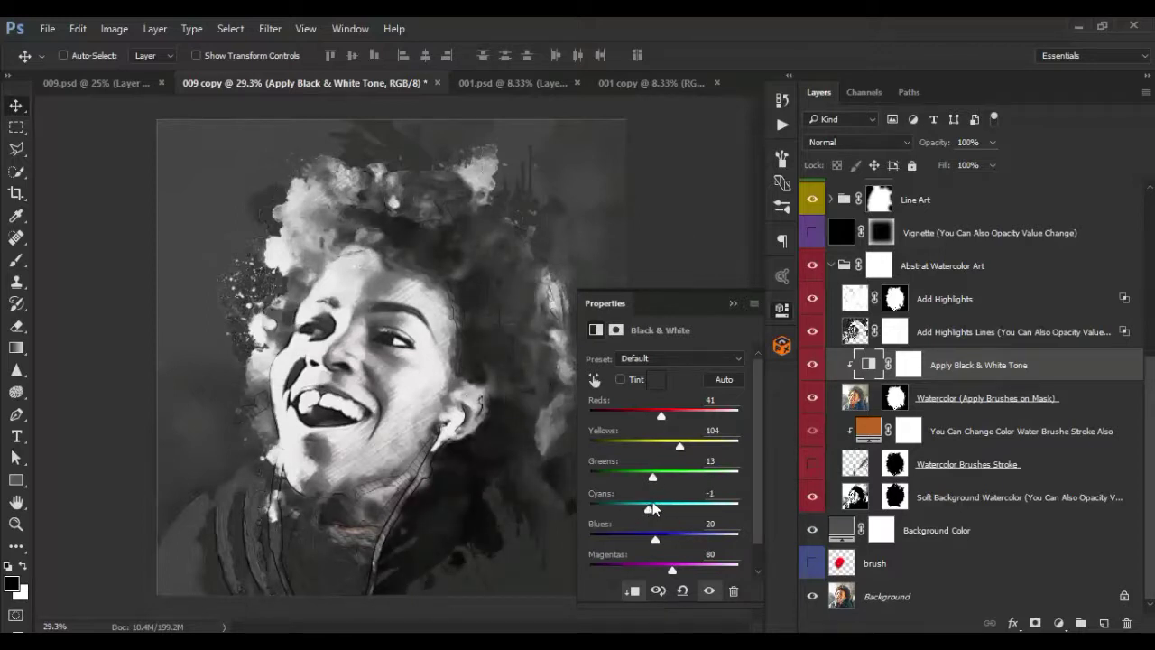
drag(676, 448, 671, 447)
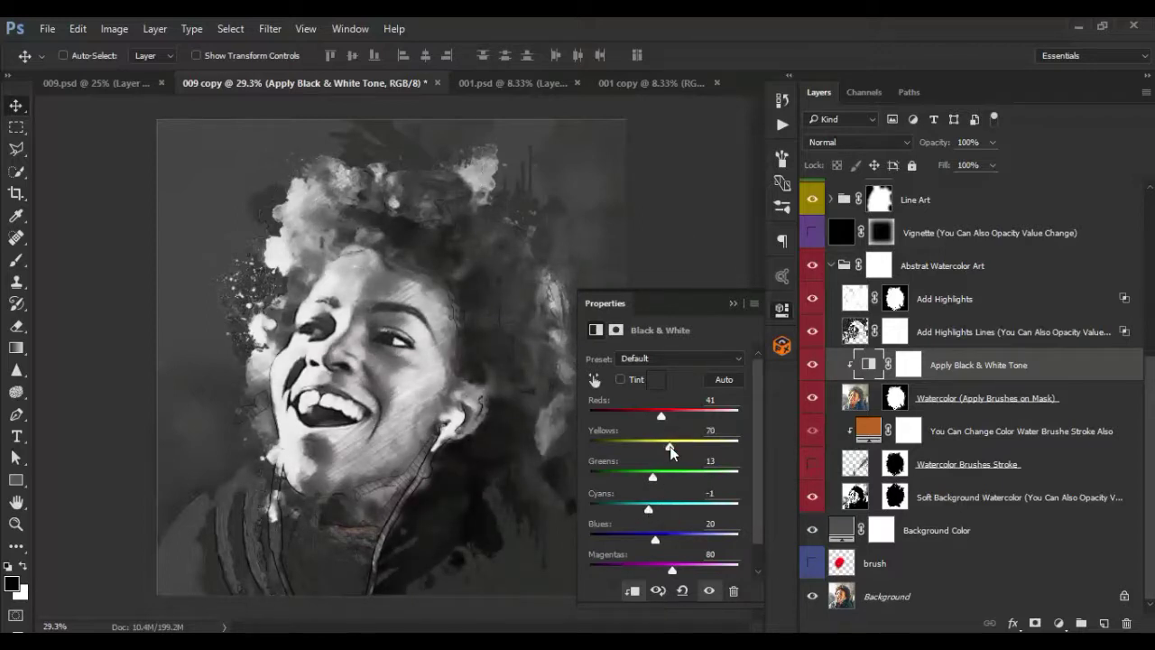
click(734, 304)
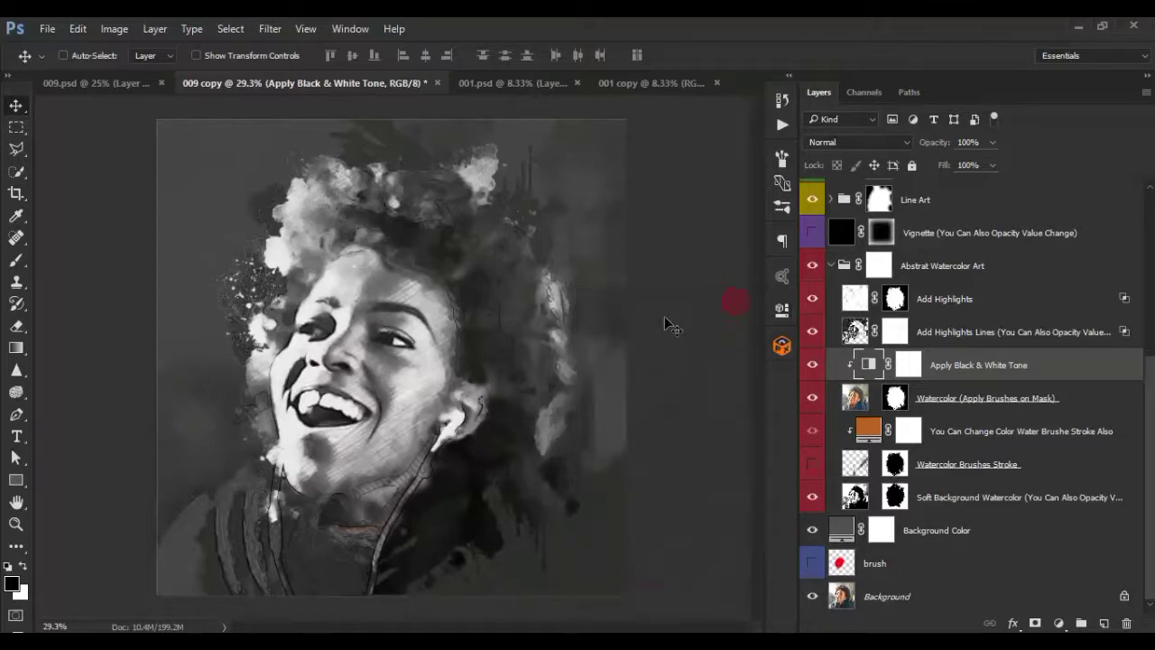
- Switch the Black & White tone off so the portrait stays in colour
click(813, 365)
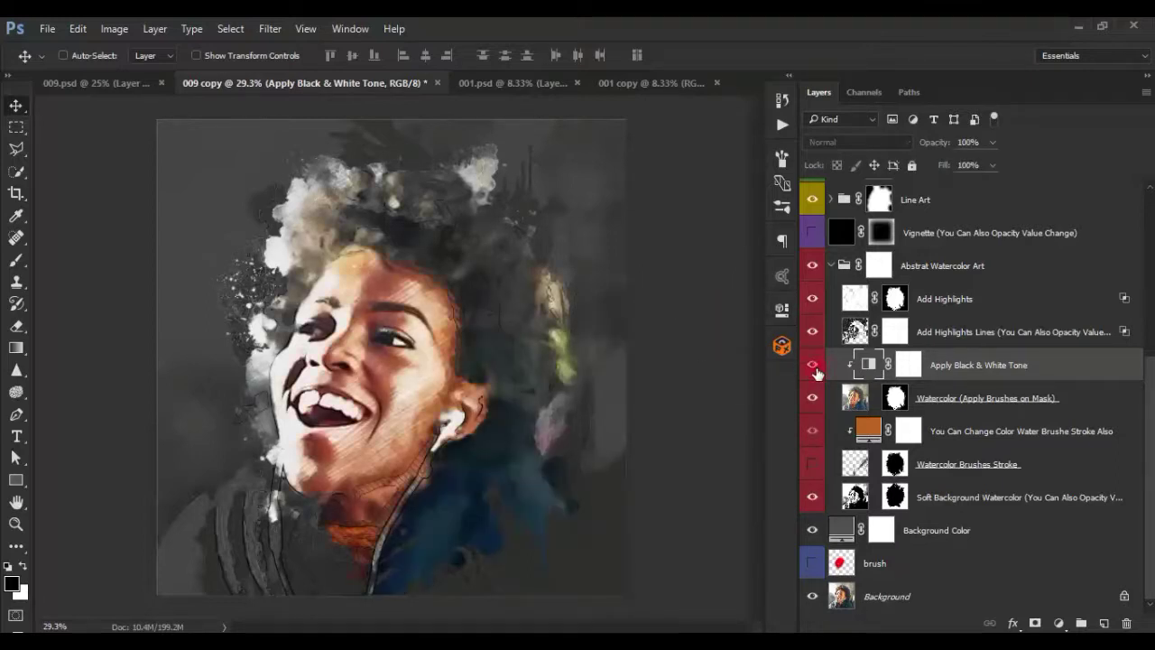
click(813, 364)
click(812, 365)
click(812, 365)
click(813, 364)
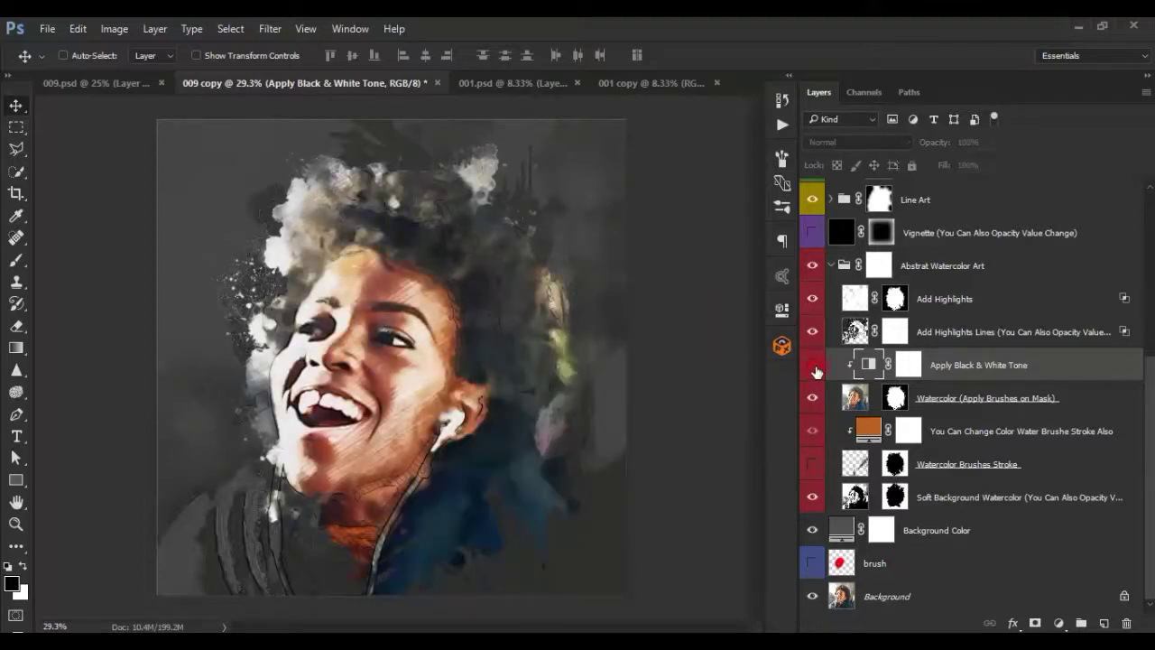
click(988, 398)
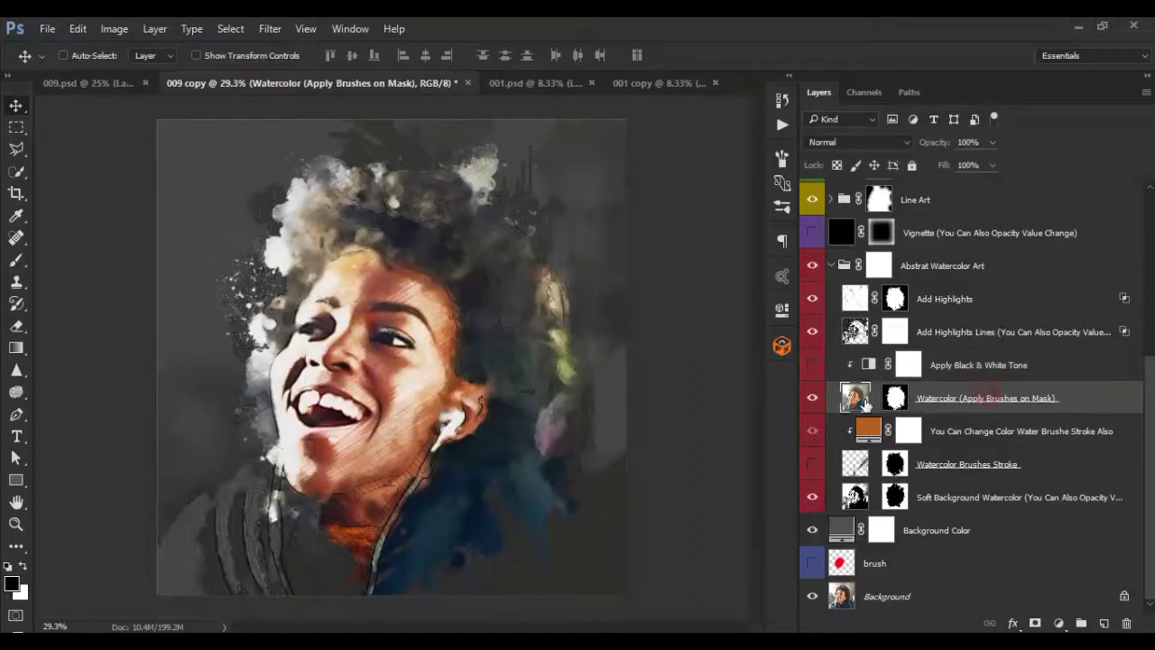
- Duplicate the Watercolor (Apply Brushes on Mask) layer with its default copy name
click(812, 398)
click(813, 398)
click(813, 398)
click(813, 398)
click(812, 398)
click(896, 402)
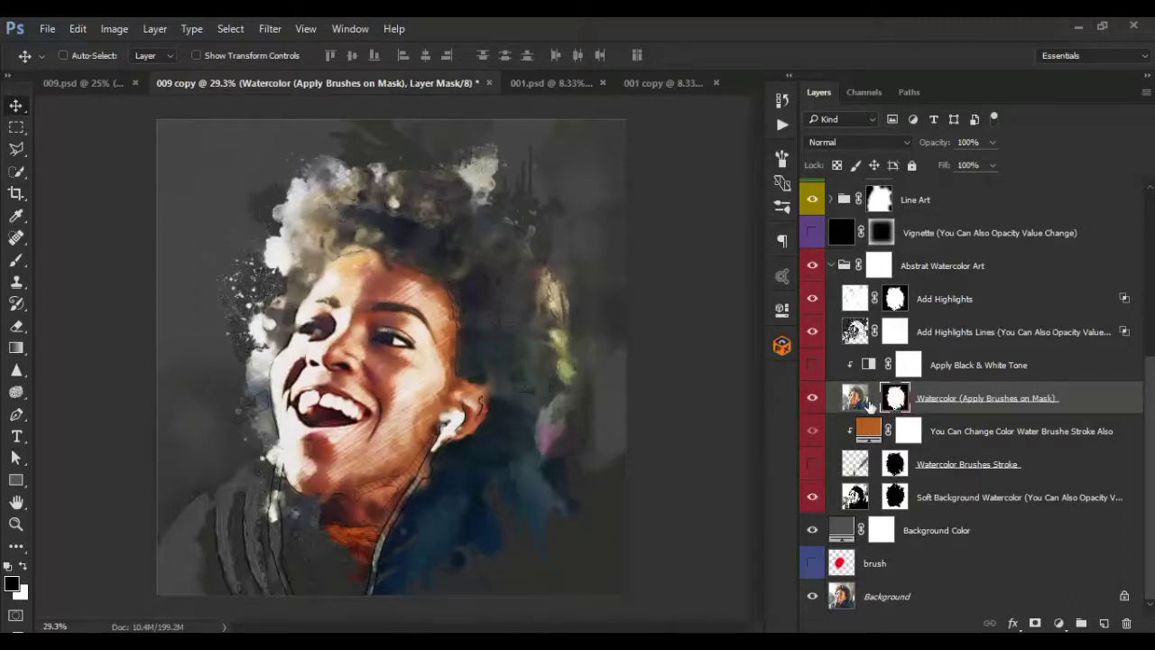
right_click(1084, 397)
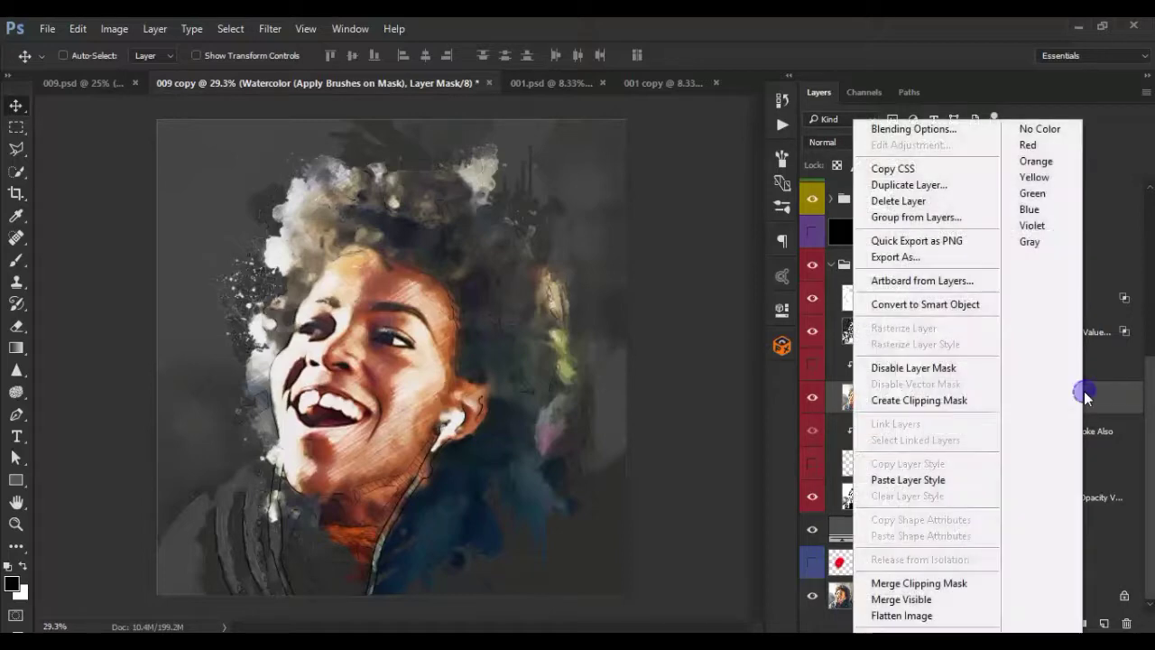
click(908, 185)
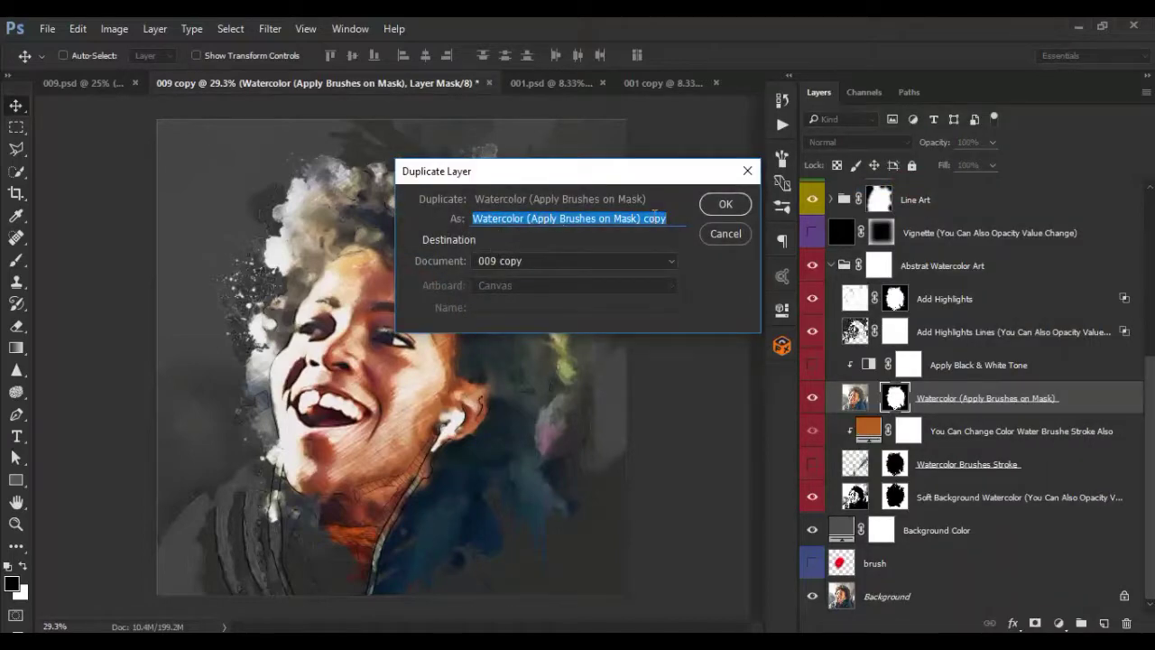
click(725, 204)
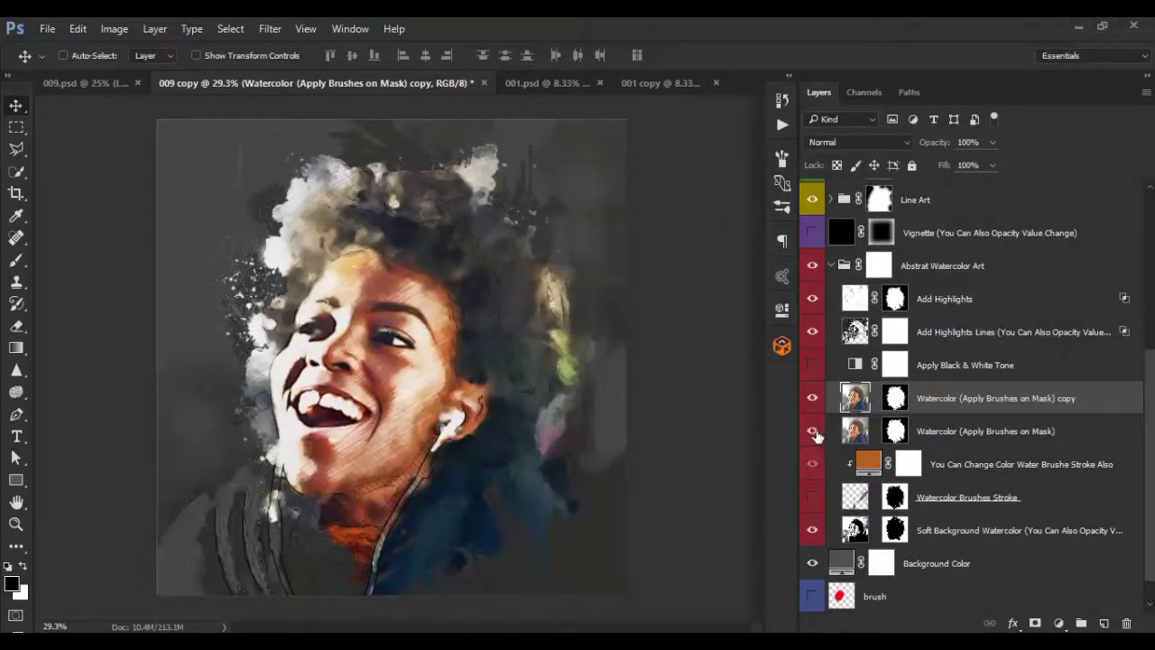
- Hide the original watercolor layer and target the copy's mask
click(813, 434)
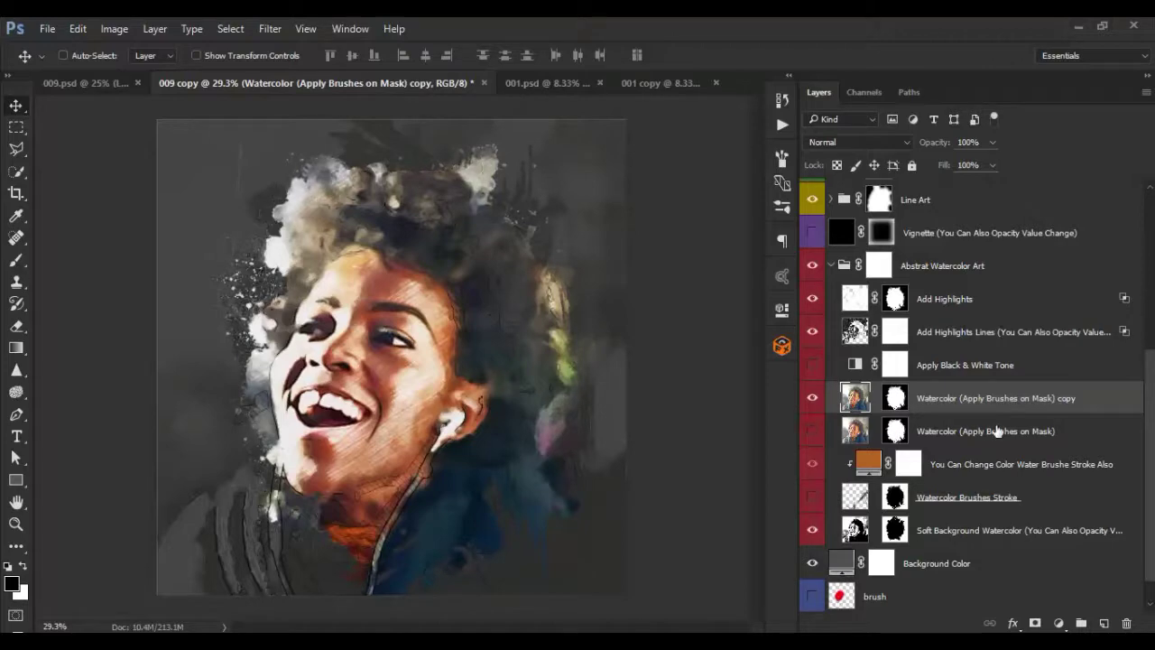
click(813, 398)
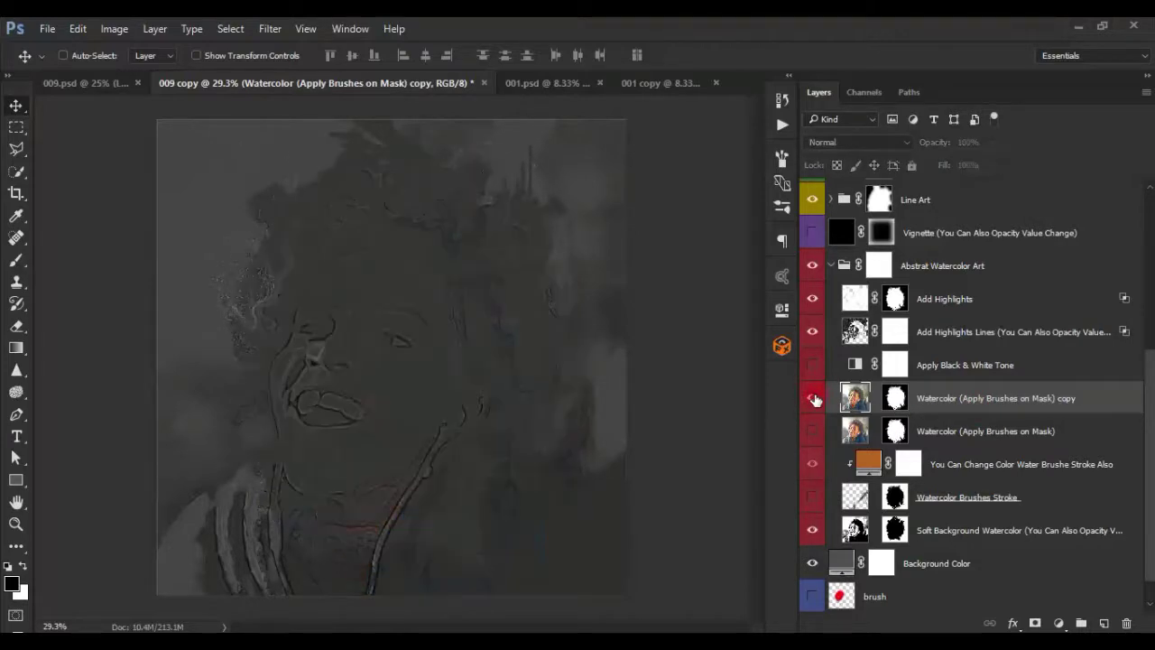
click(814, 398)
click(893, 399)
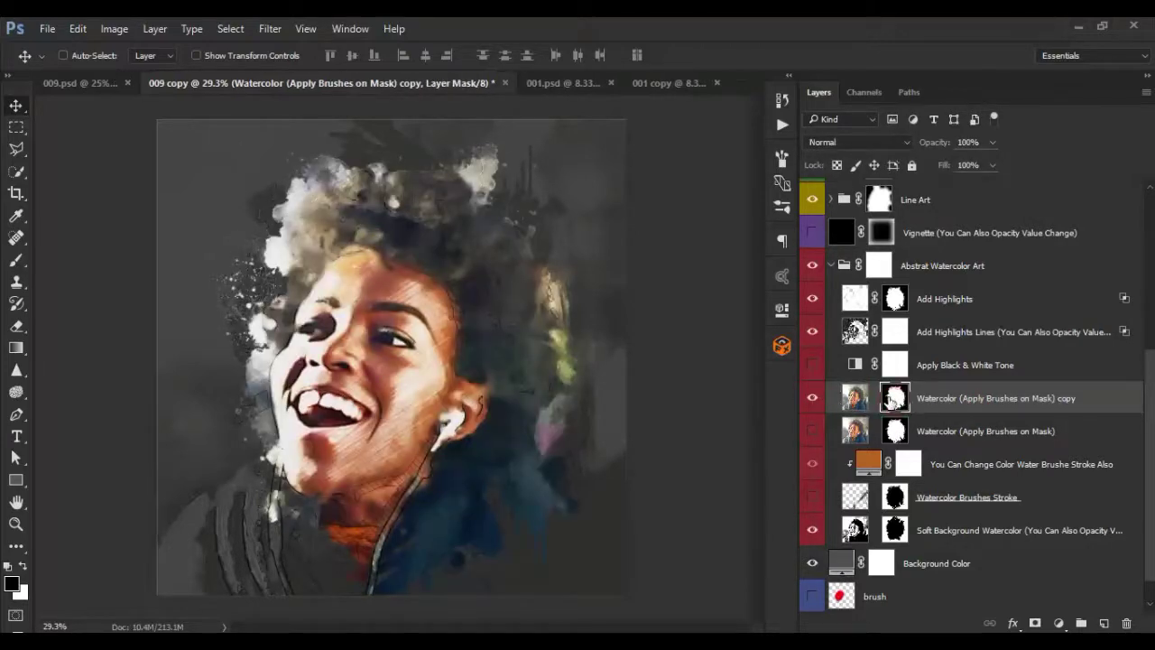
- Fill the copy's layer mask with the black foreground colour via Edit > Fill
click(13, 584)
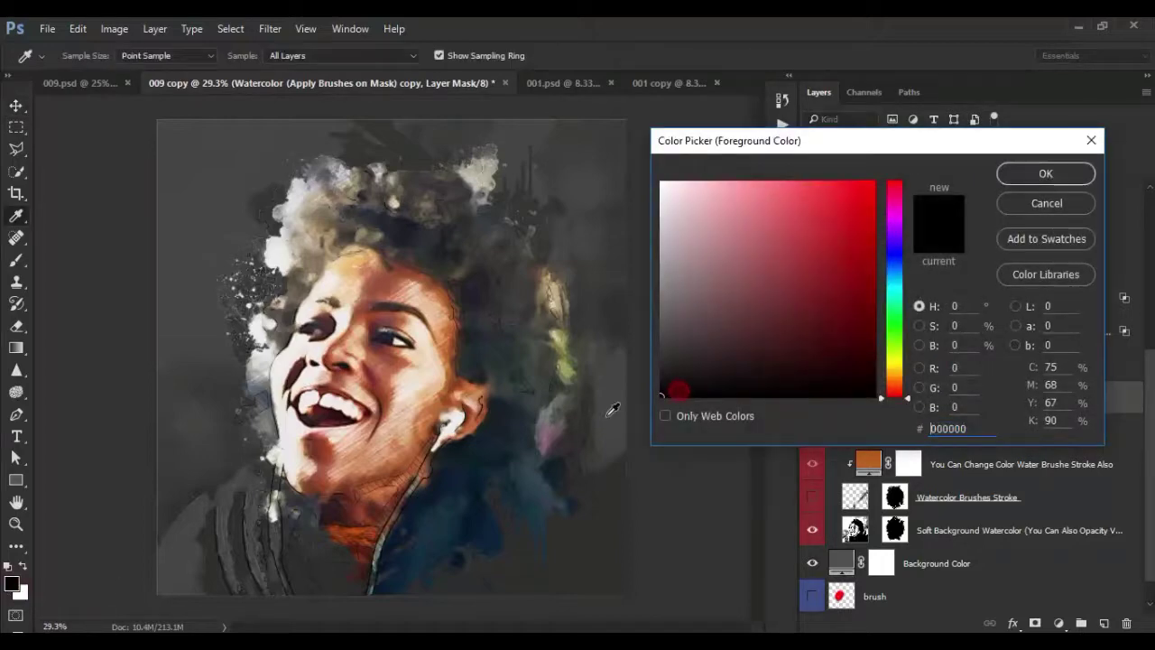
click(1083, 177)
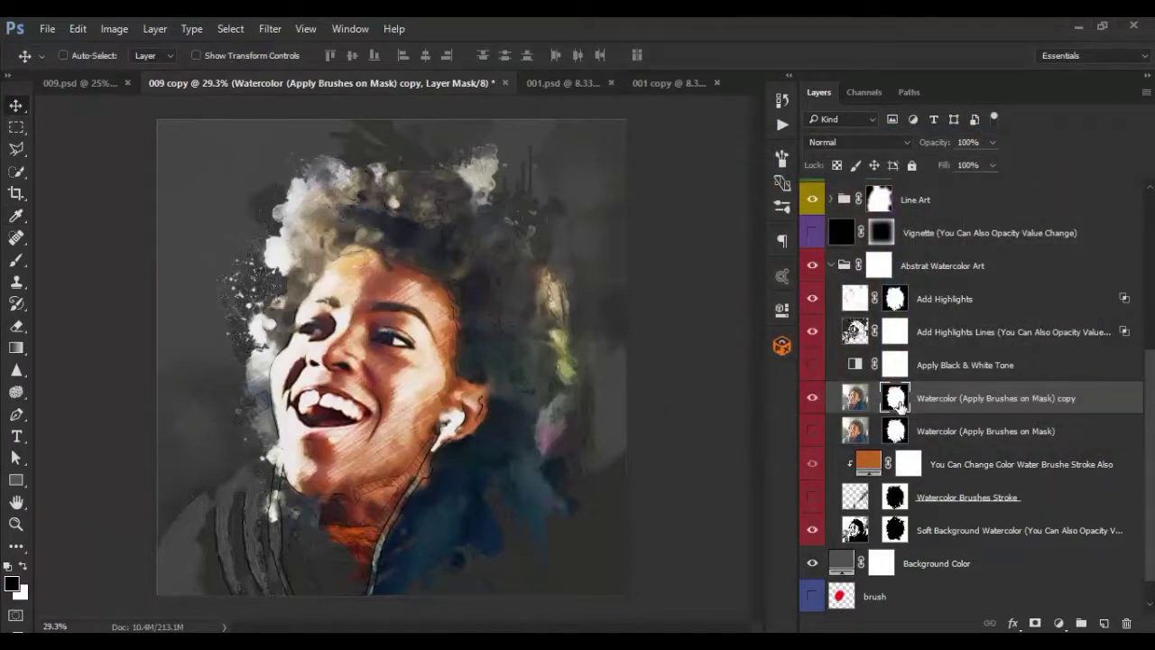
click(77, 28)
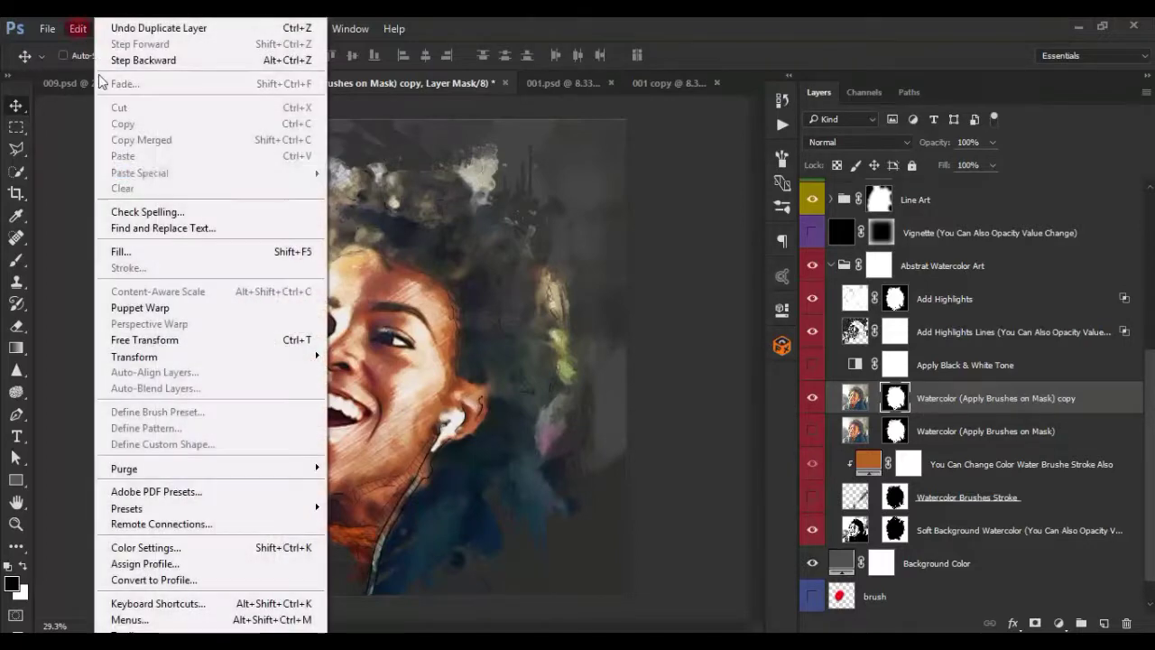
click(164, 262)
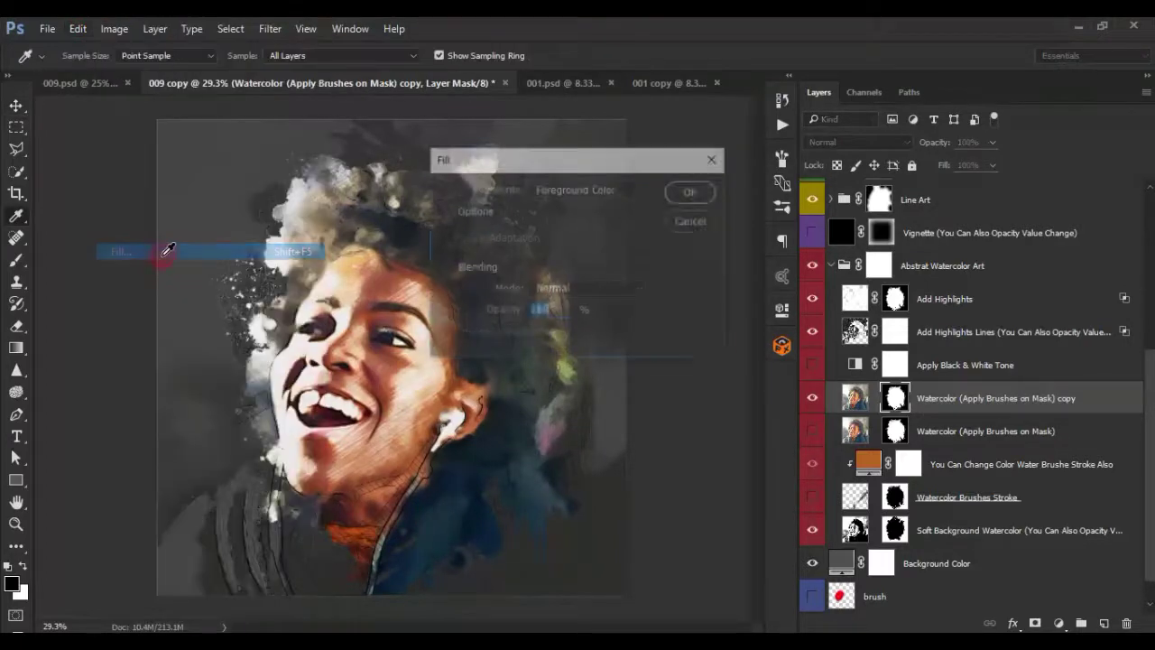
click(596, 192)
click(580, 205)
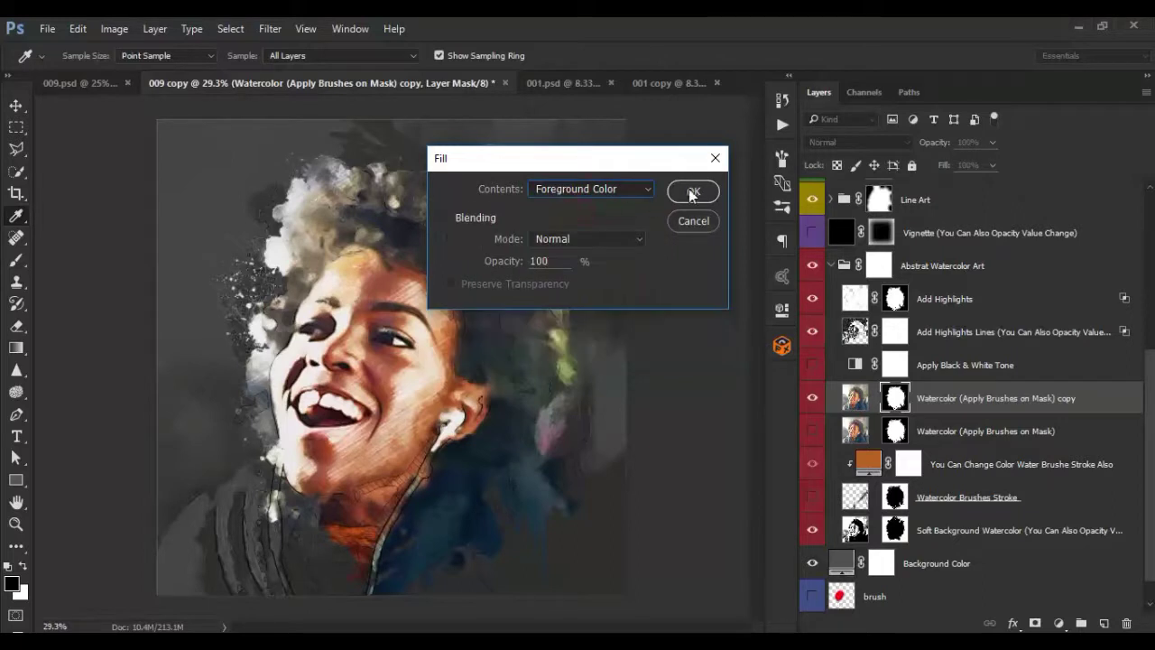
click(692, 191)
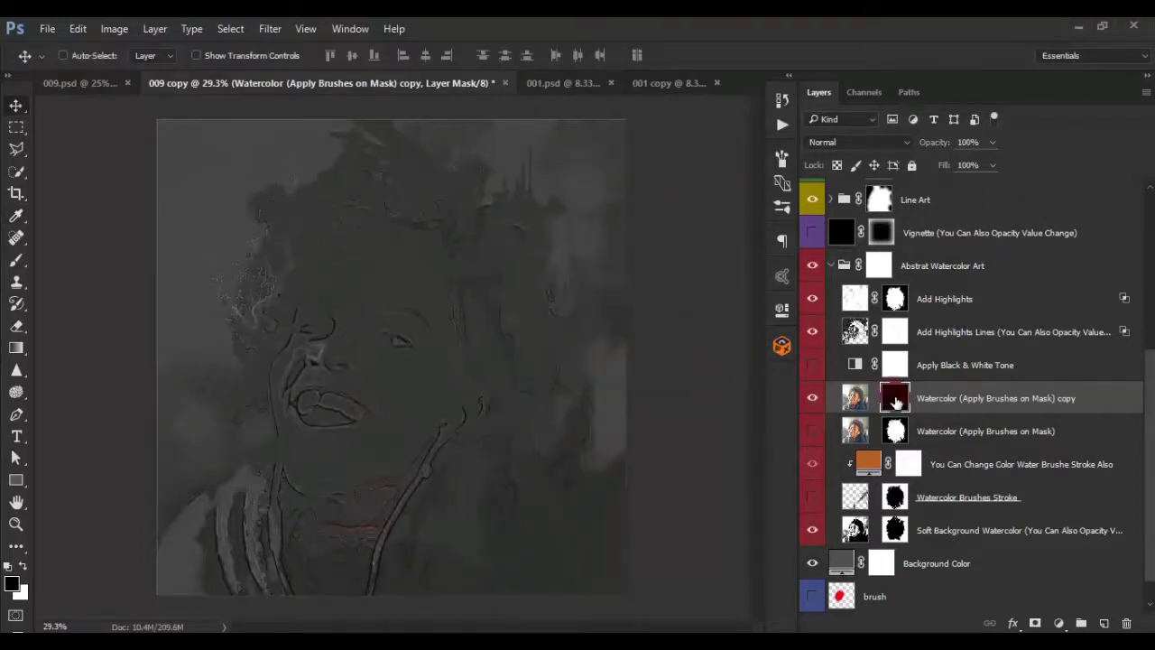
- Switch to the Brush tool and browse the 1881 and 2500 px watercolour brush presets
click(17, 262)
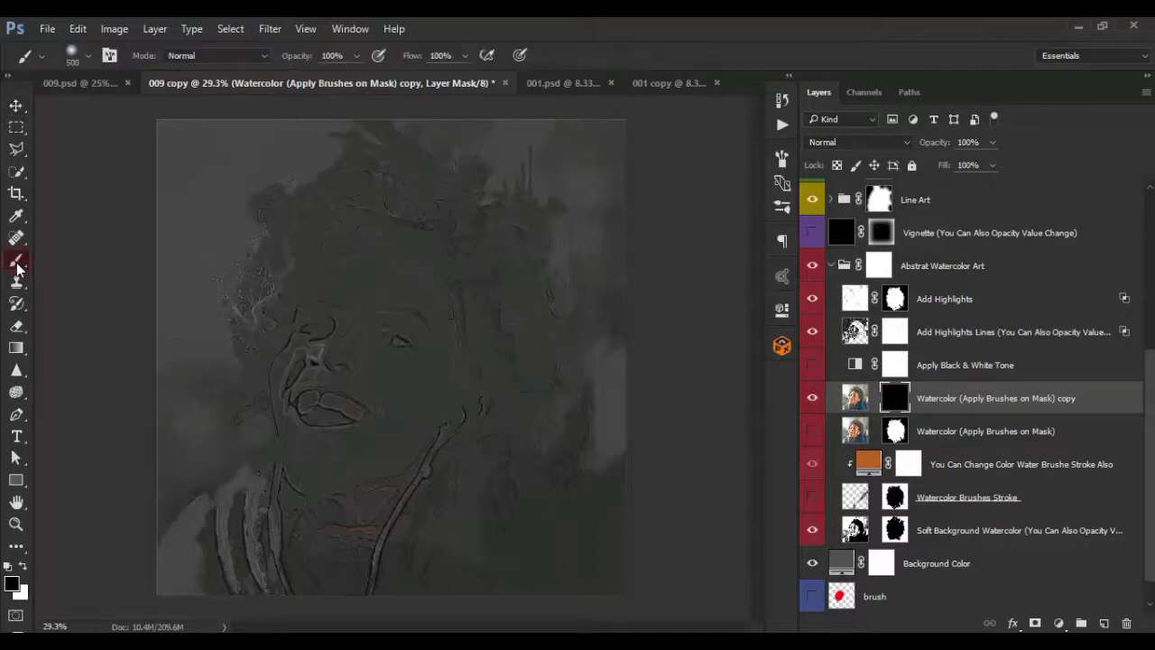
click(87, 56)
click(326, 290)
click(361, 290)
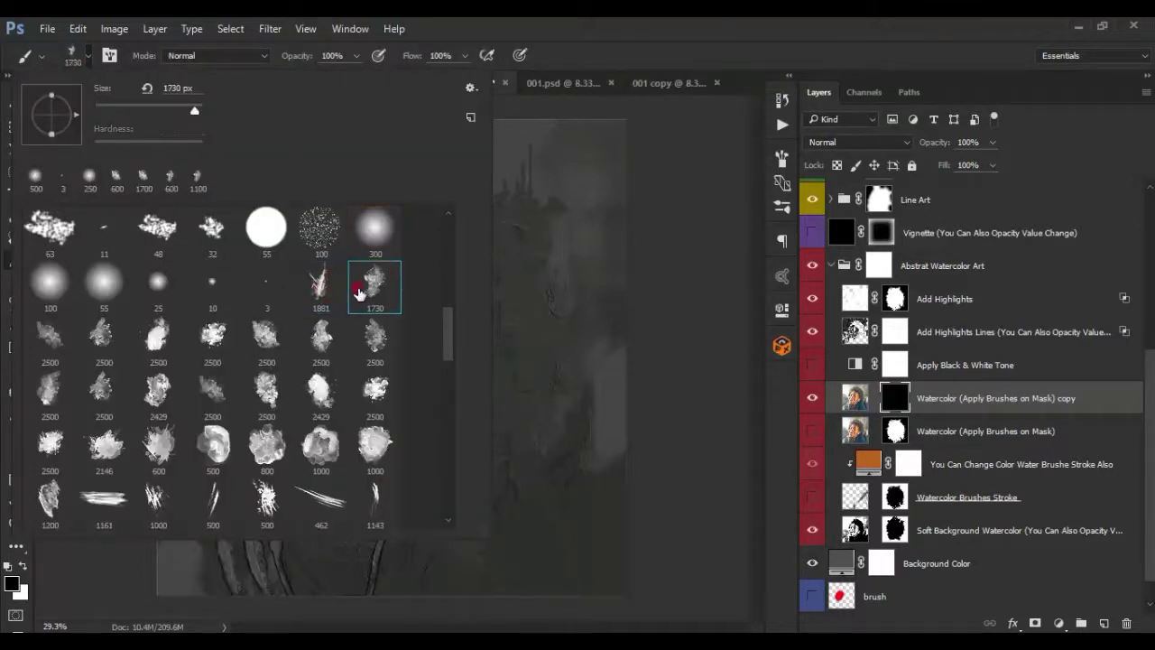
click(52, 341)
click(103, 340)
click(140, 337)
click(212, 339)
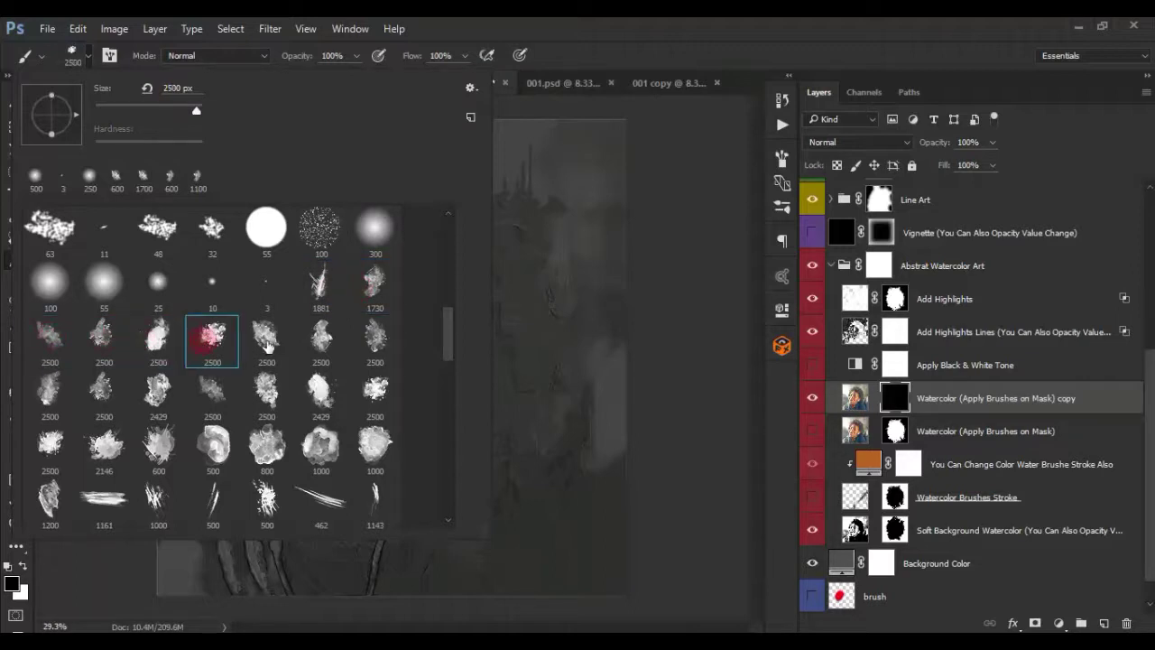
click(266, 340)
click(320, 339)
click(374, 340)
mouse_move(447, 333)
mouse_down()
mouse_move(434, 485)
mouse_move(441, 314)
mouse_up()
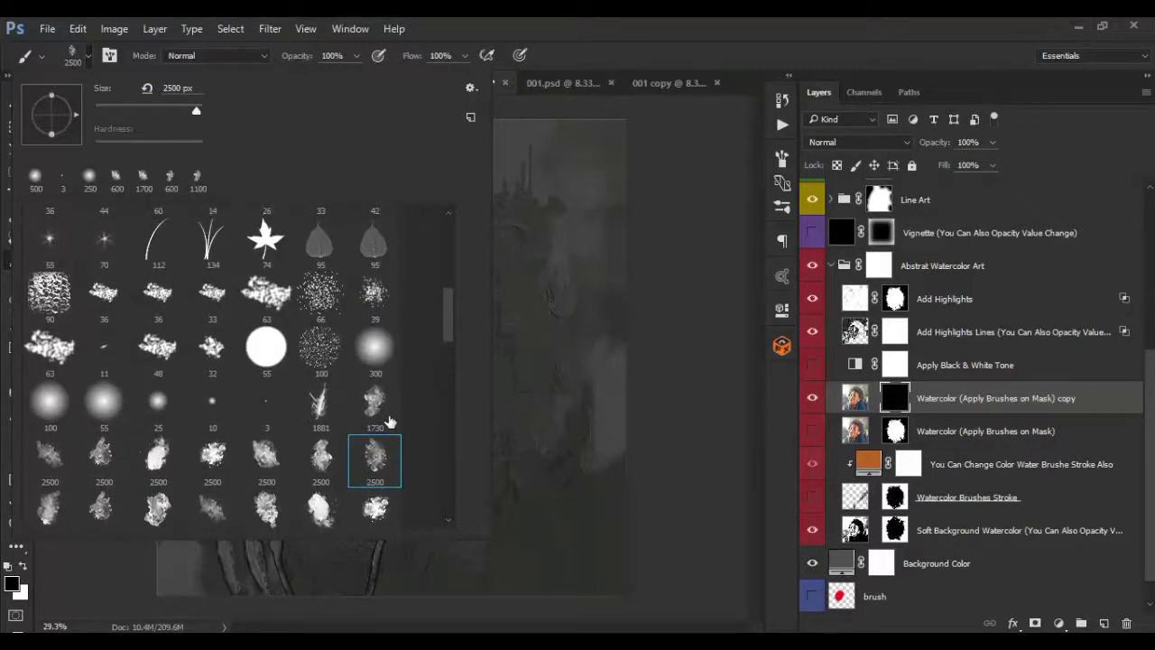
- Choose the 1730 px watercolour splatter brush and make white the foreground colour
click(374, 402)
click(526, 25)
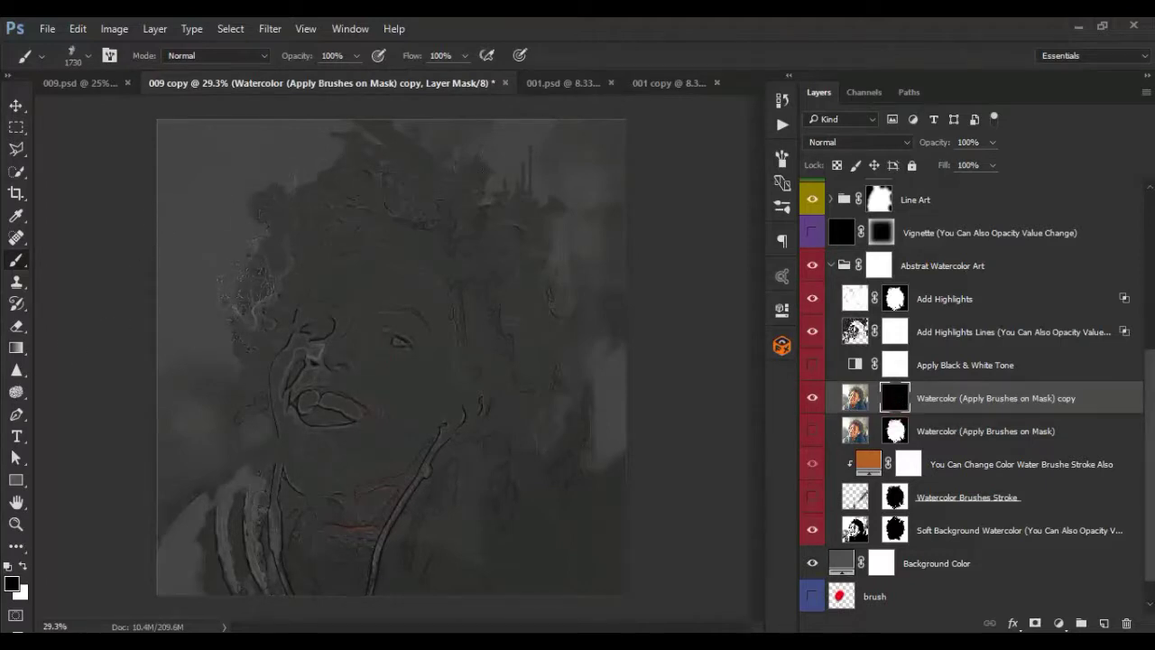
click(24, 567)
click(12, 584)
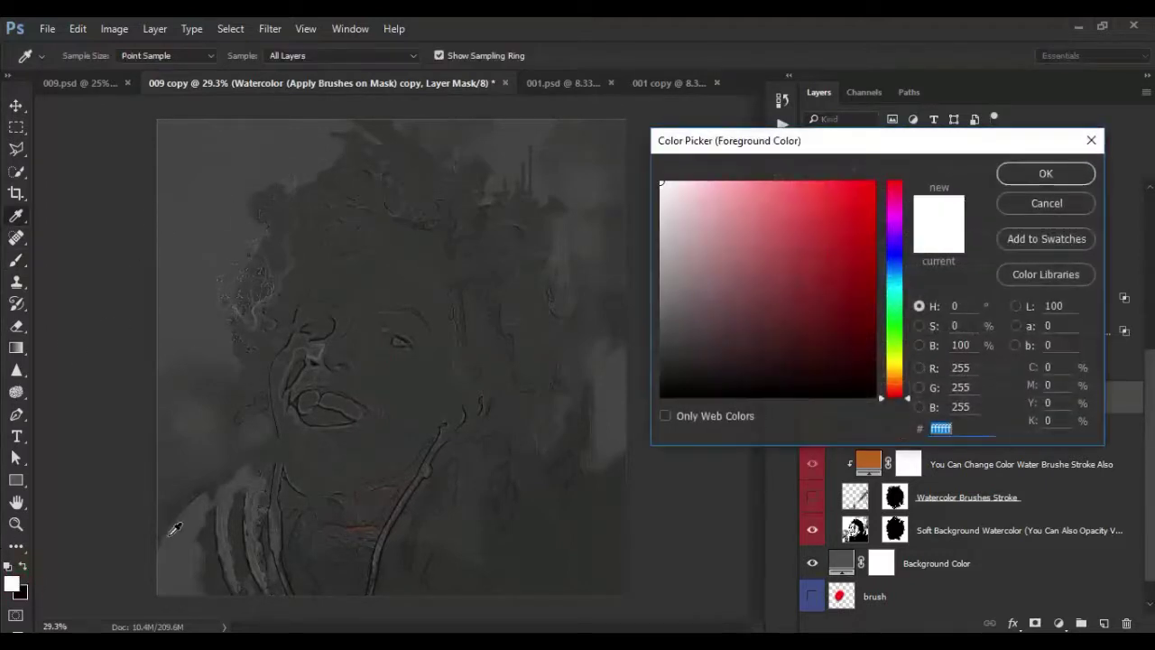
click(1038, 173)
drag(205, 333, 298, 415)
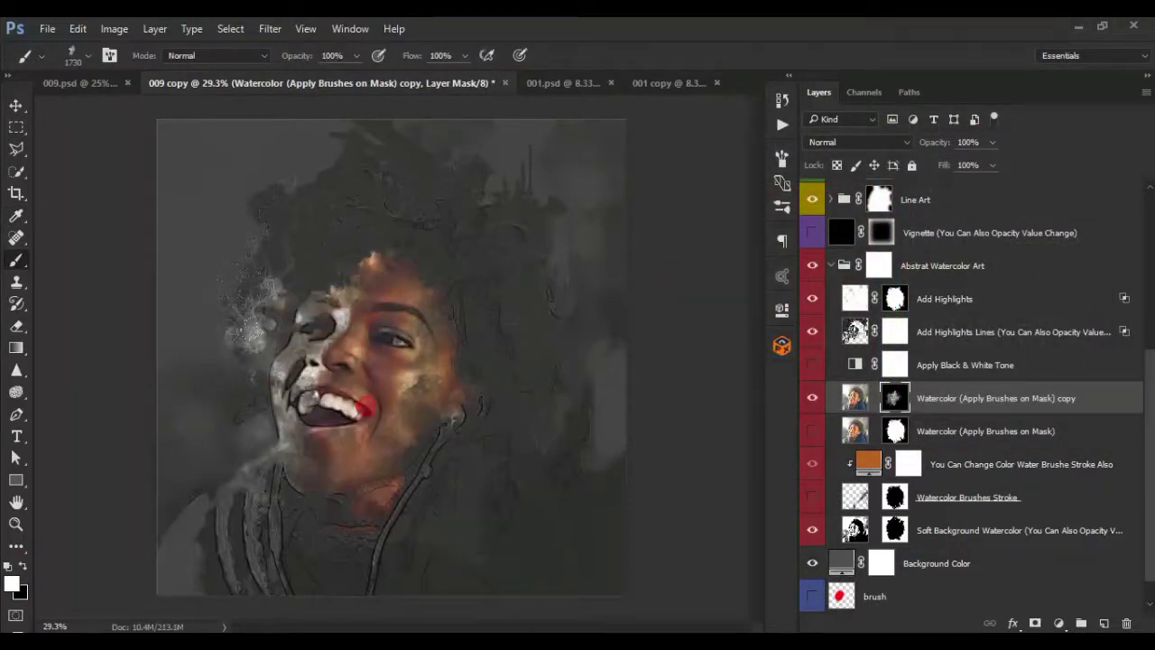
drag(225, 169, 361, 379)
drag(239, 136, 320, 287)
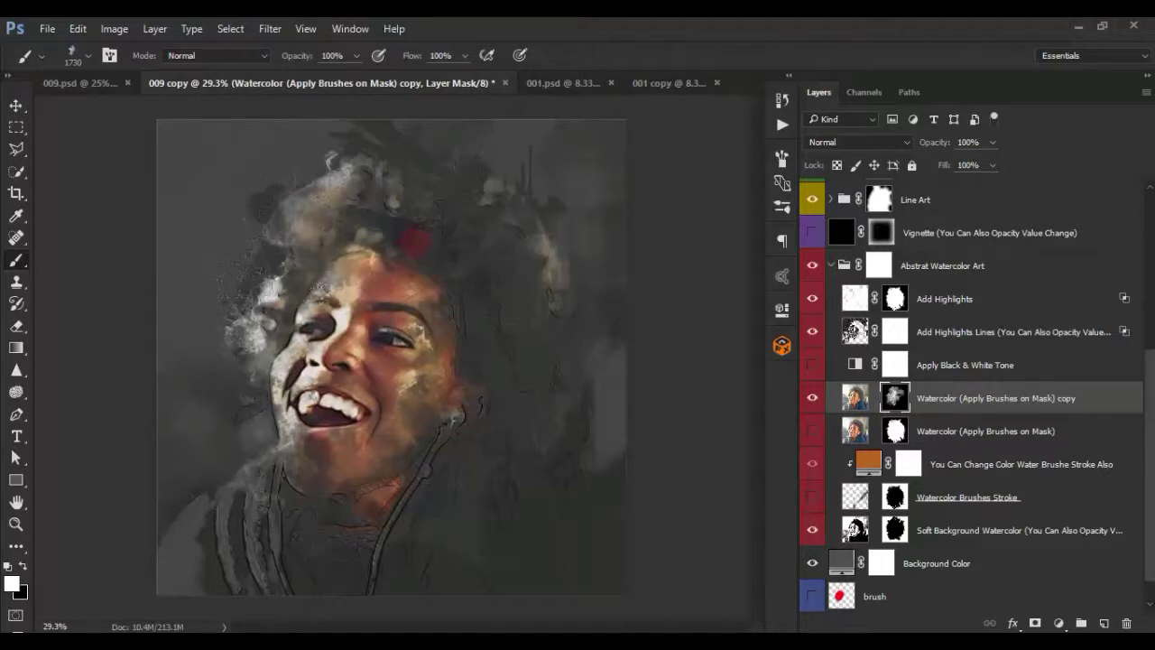
drag(451, 429, 406, 361)
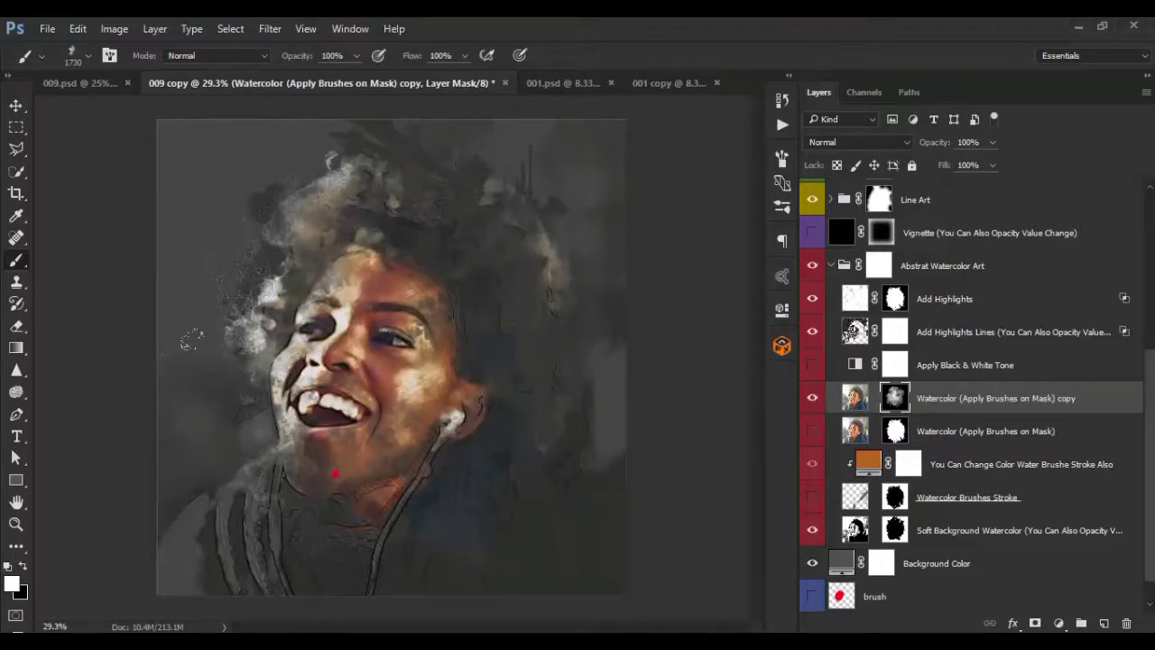
drag(334, 473, 361, 532)
right_click(331, 386)
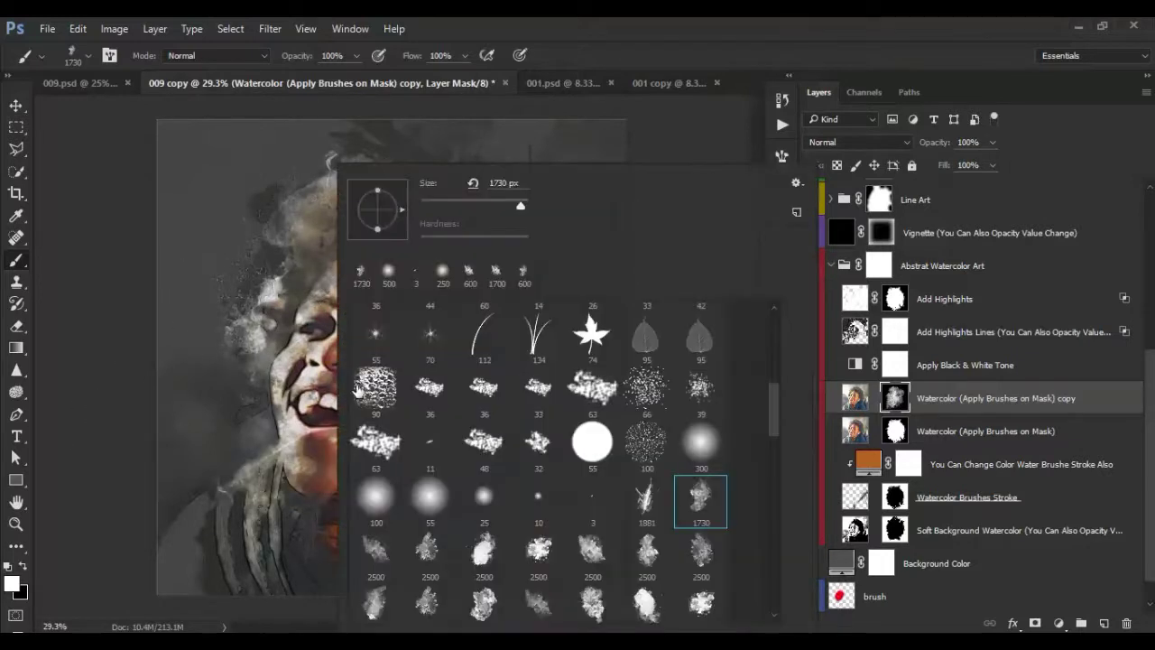
click(687, 20)
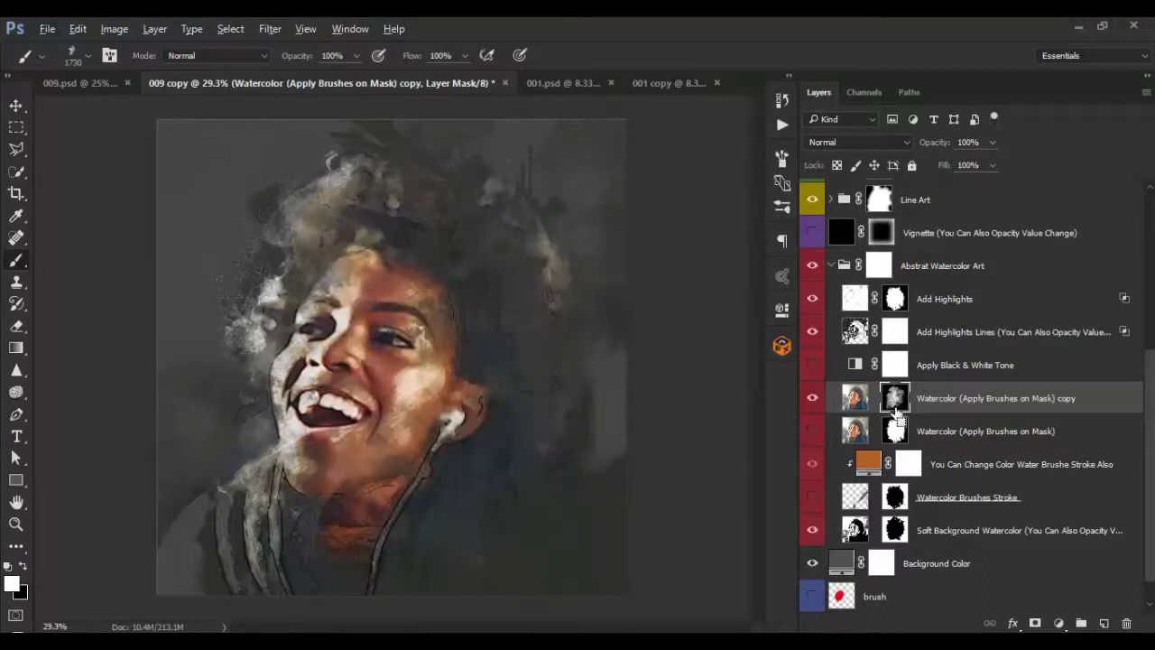
mouse_move(756, 425)
mouse_down()
mouse_move(542, 459)
mouse_move(382, 458)
mouse_up()
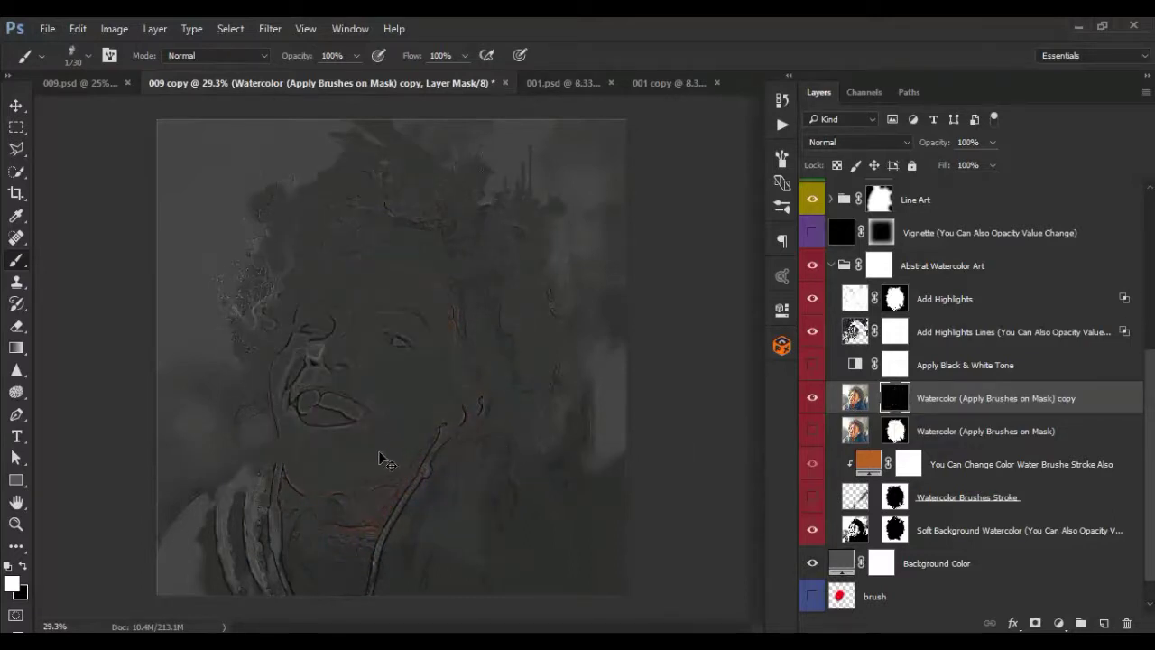
click(233, 169)
click(220, 203)
click(214, 230)
click(208, 258)
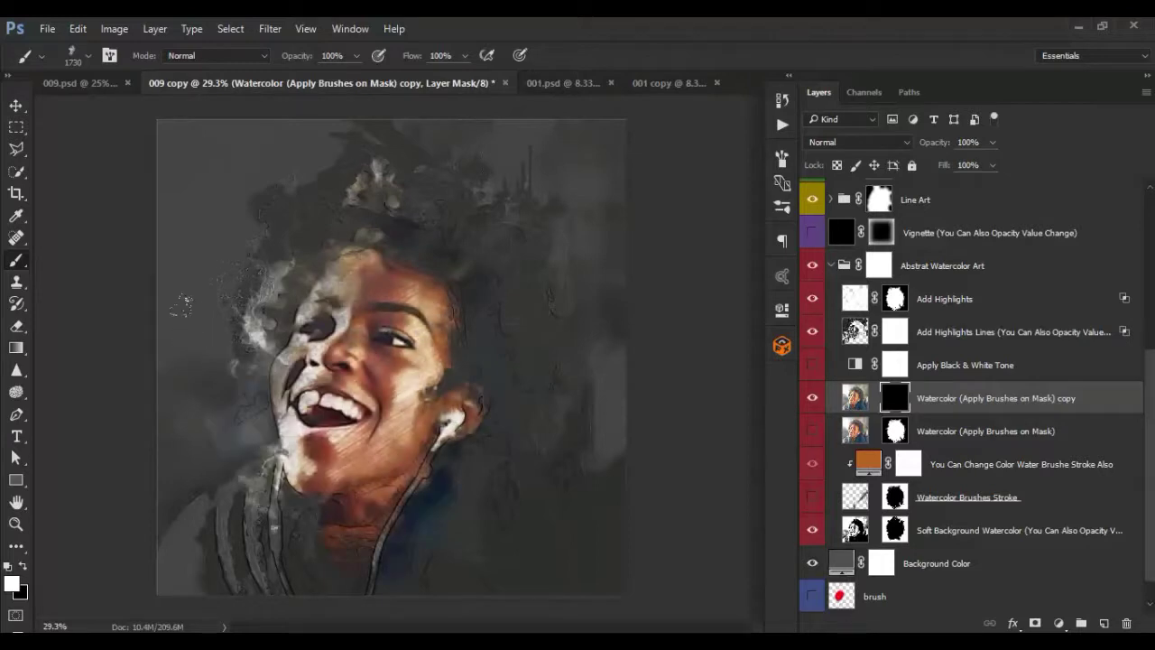
click(208, 298)
click(528, 222)
click(533, 208)
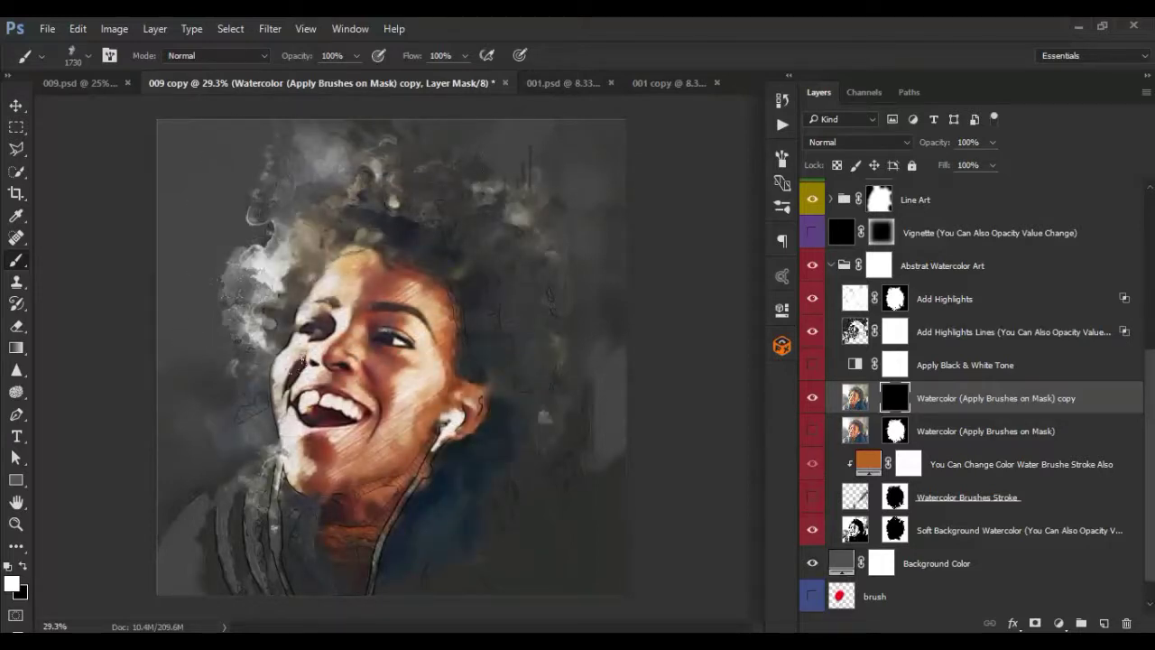
click(216, 379)
click(176, 271)
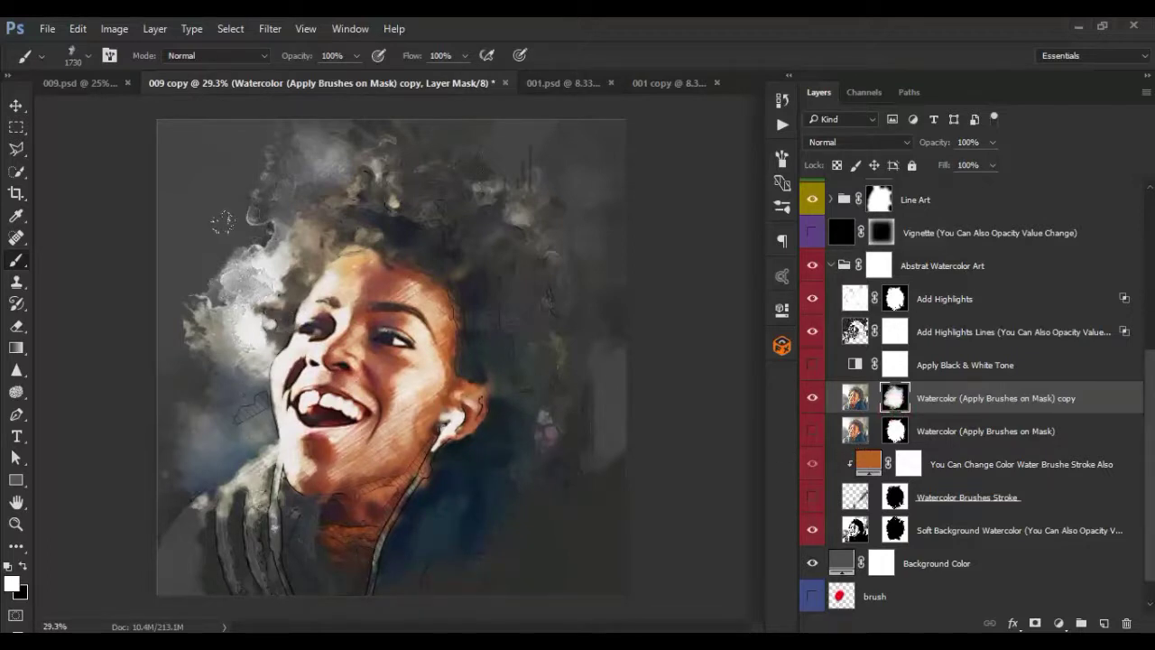
key(ctrl+BackSpace)
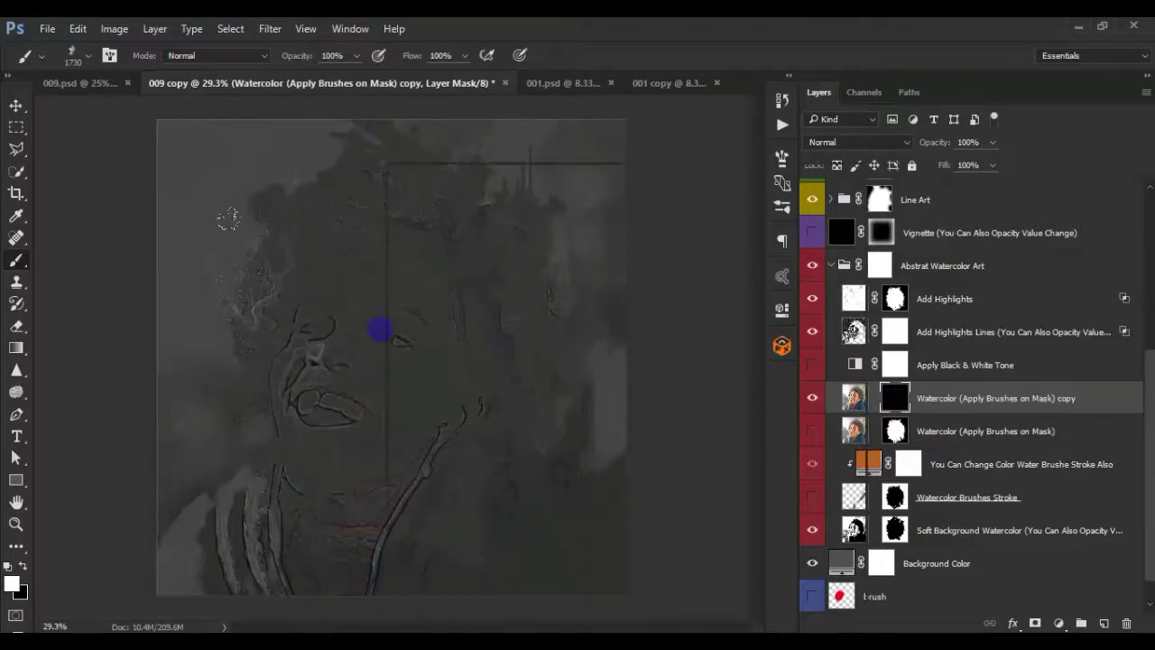
- Choose a 2500 px watercolor brush preset and test a large white stroke on the mask
right_click(381, 329)
click(420, 549)
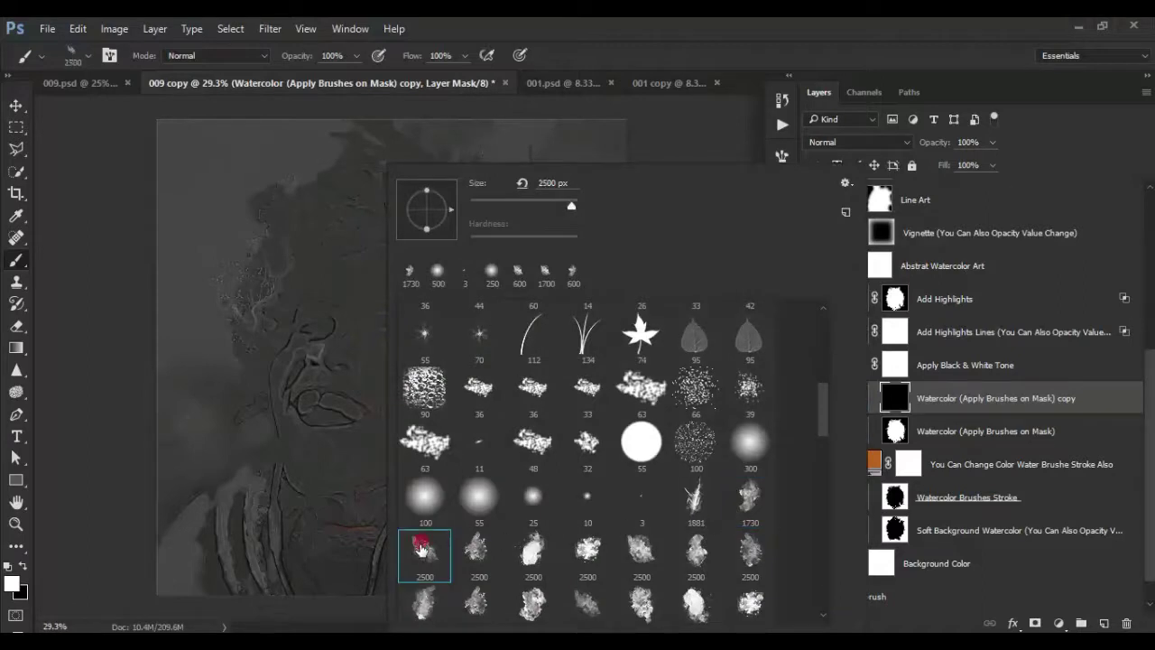
click(544, 91)
click(325, 126)
drag(325, 127, 364, 191)
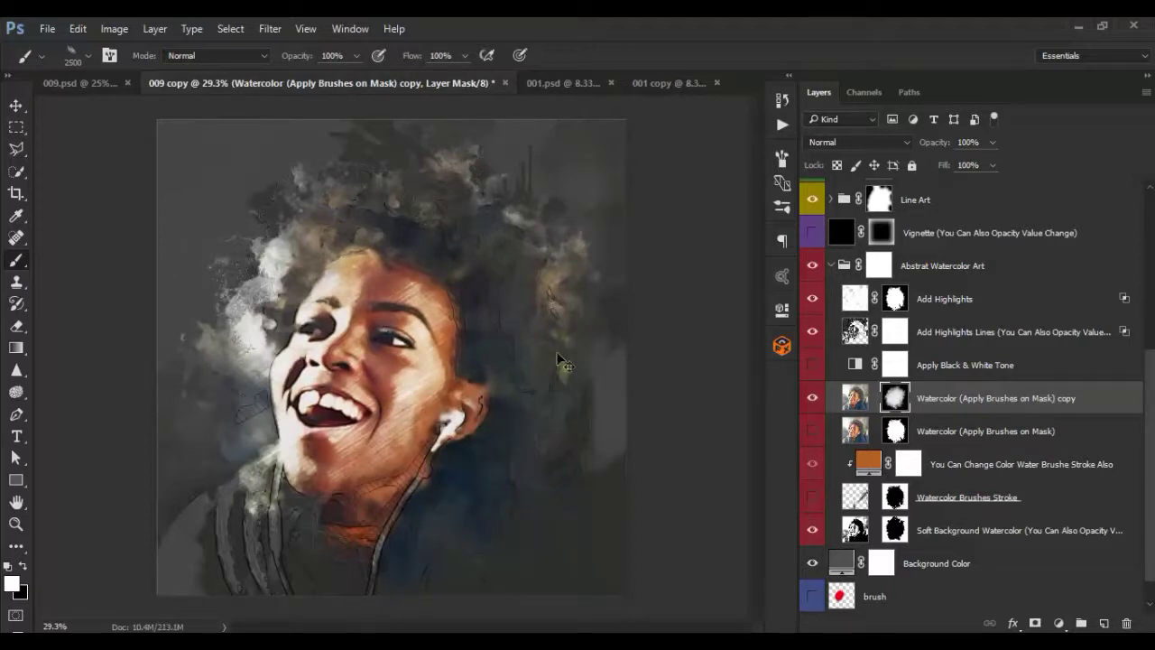
- Fill the layer mask with black and set the brush size to 511 px
key(ctrl+BackSpace)
key(bracketleft)
key(bracketleft)
key(bracketleft)
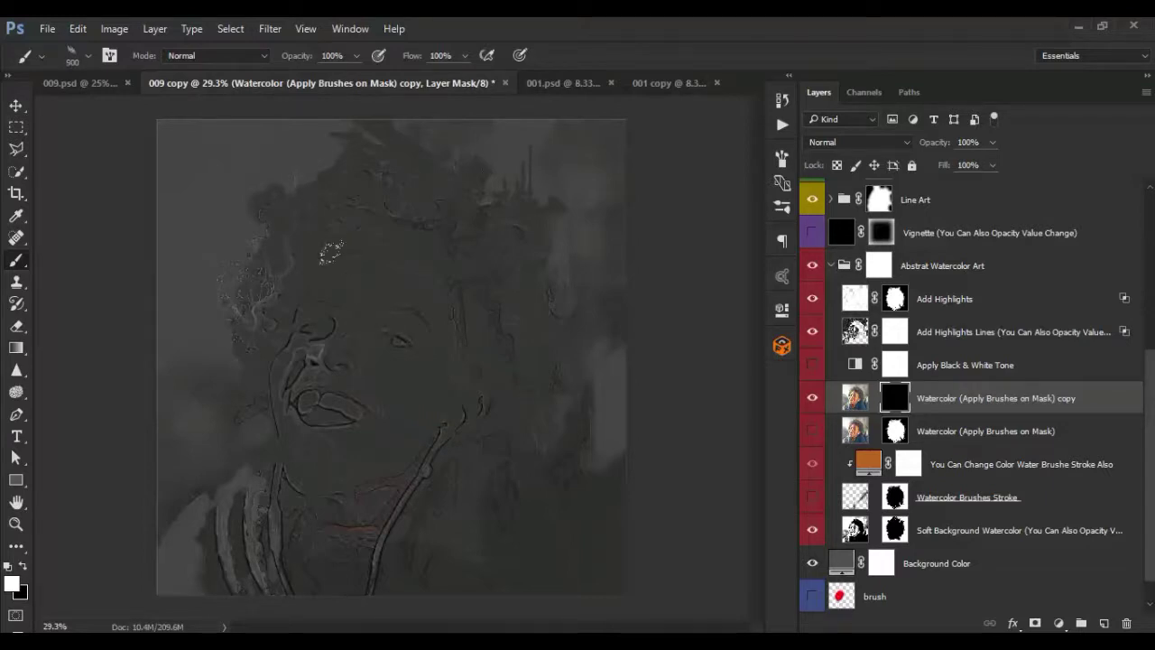
key(bracketright)
key(bracketright)
key(bracketright)
click(88, 58)
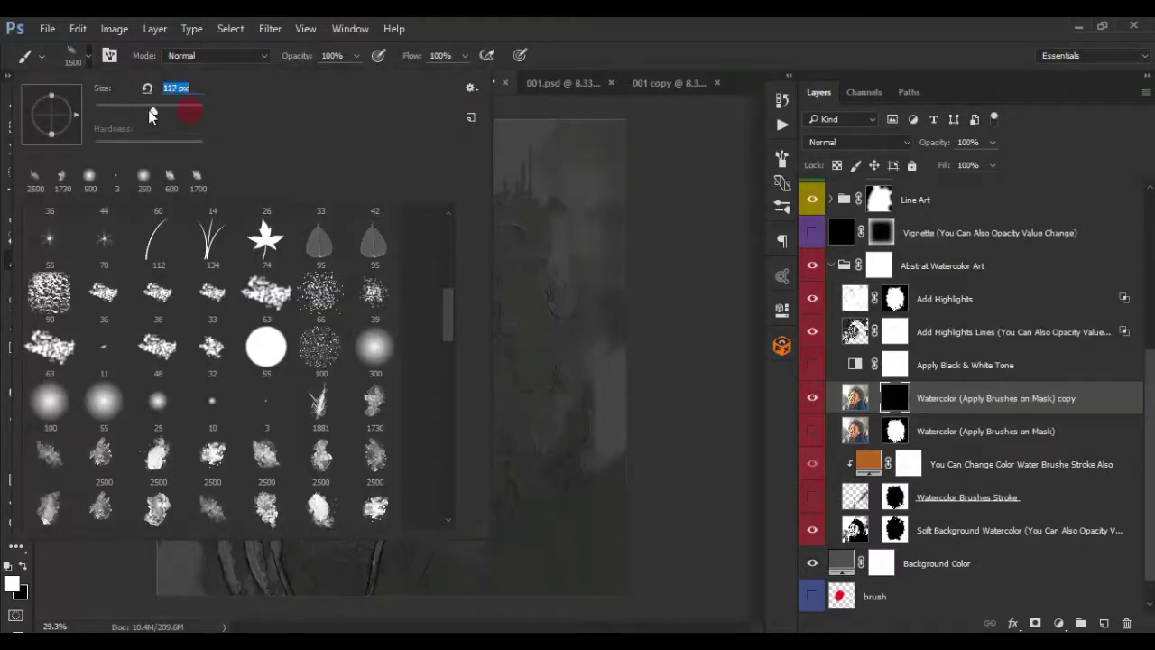
drag(178, 111, 191, 113)
key(Return)
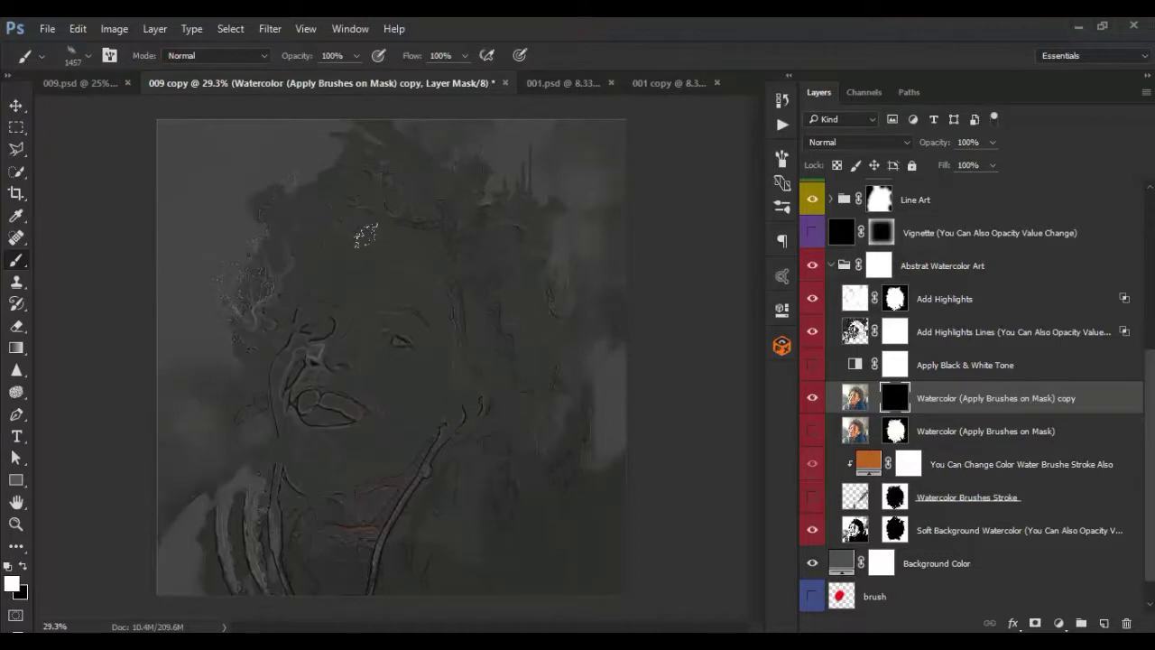
- Try several 2500 px watercolor tips and stamp the mask around the face and shoulder
right_click(420, 315)
scroll(727, 505, down, 1)
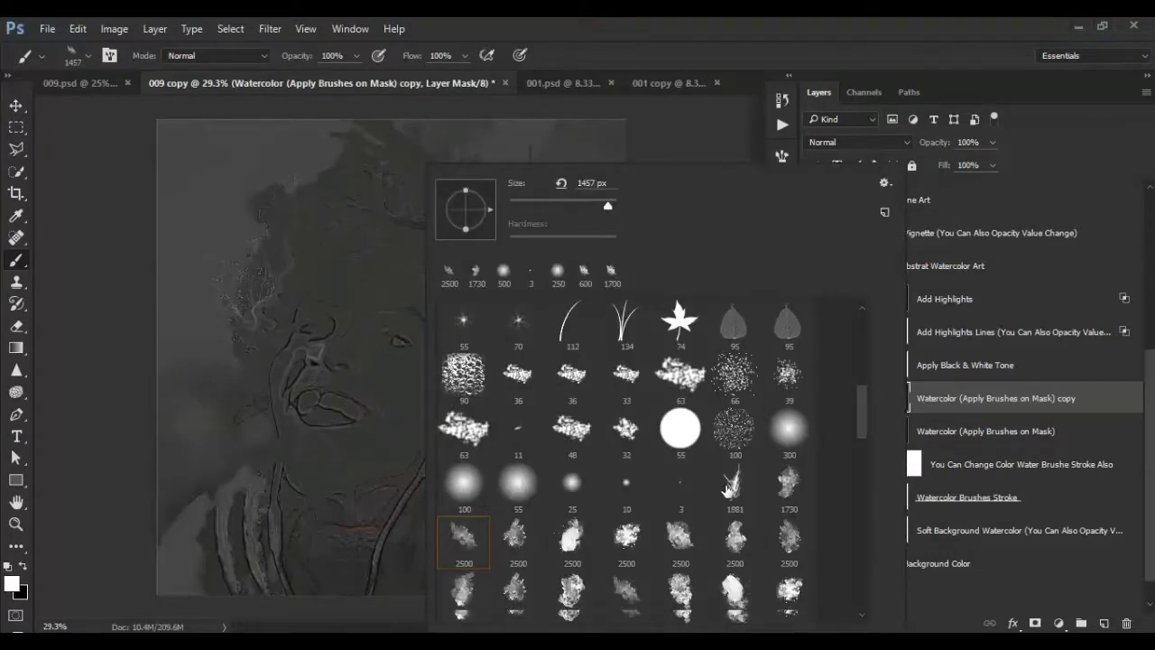
scroll(728, 495, down, 1)
click(787, 459)
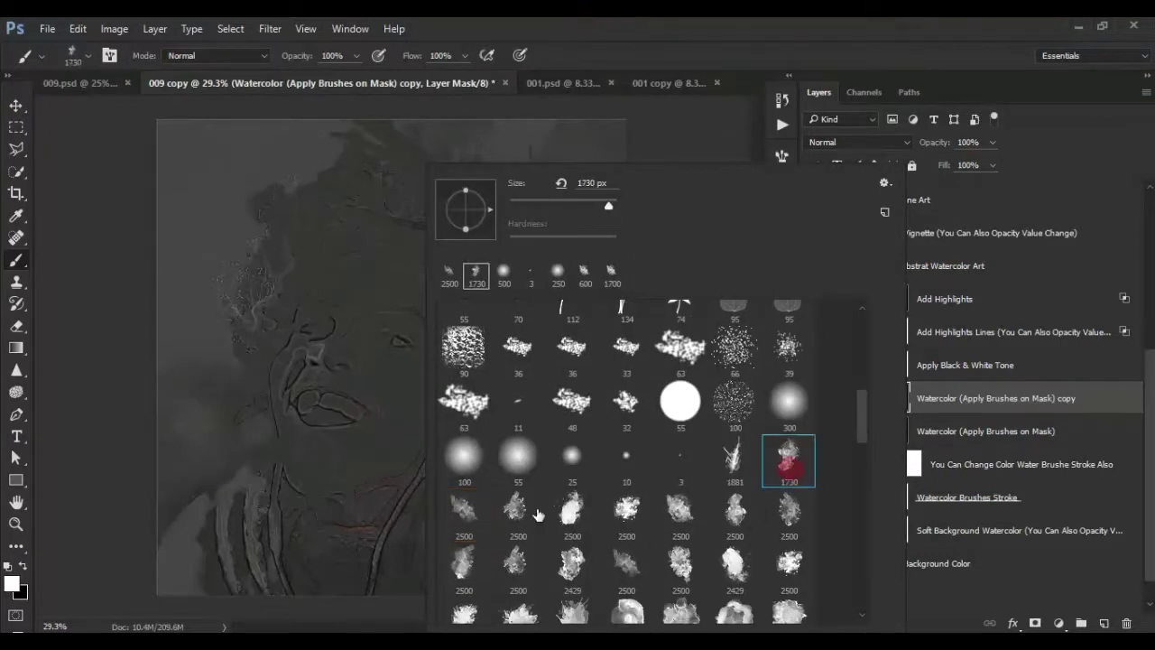
click(468, 510)
click(514, 513)
click(570, 511)
click(626, 519)
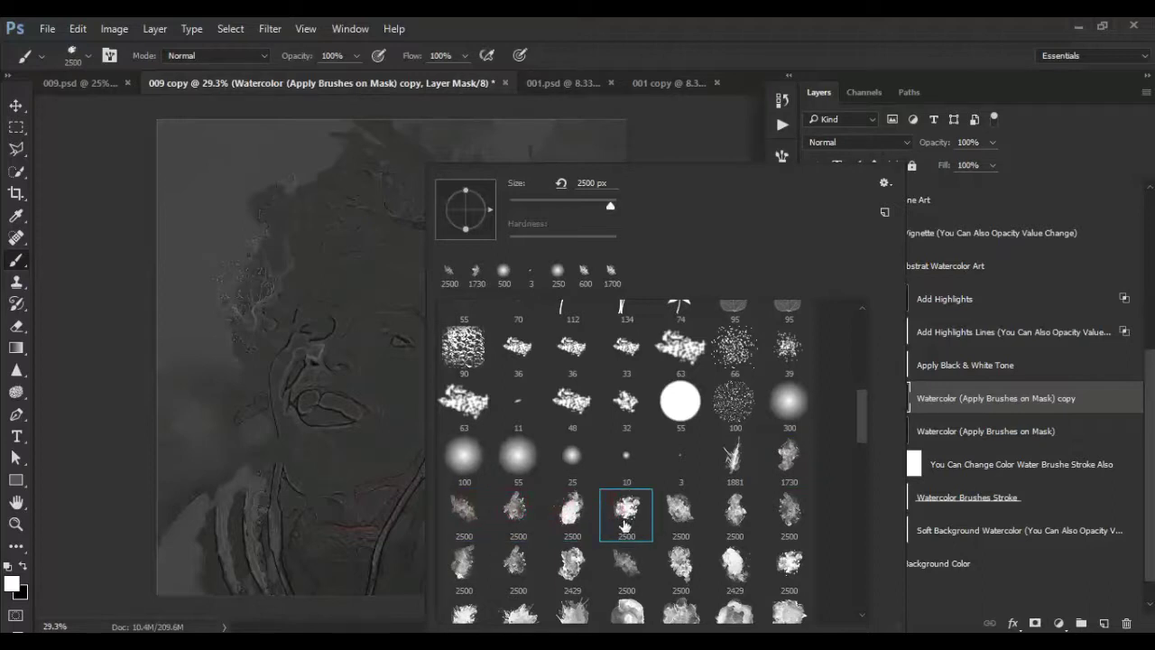
click(673, 524)
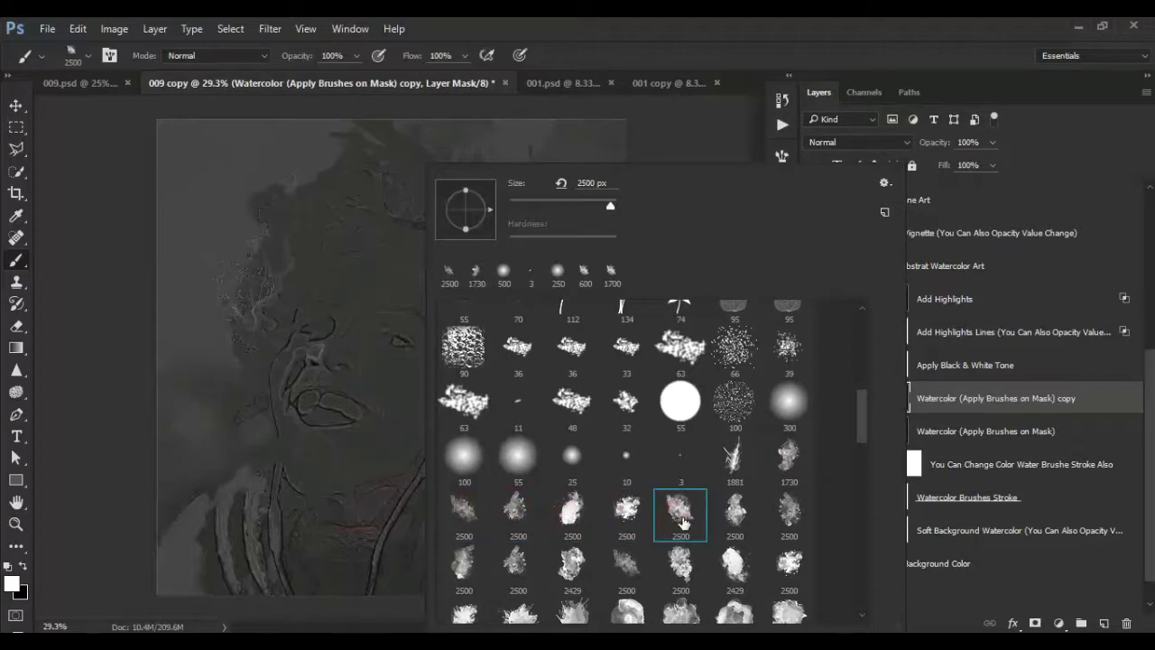
click(632, 20)
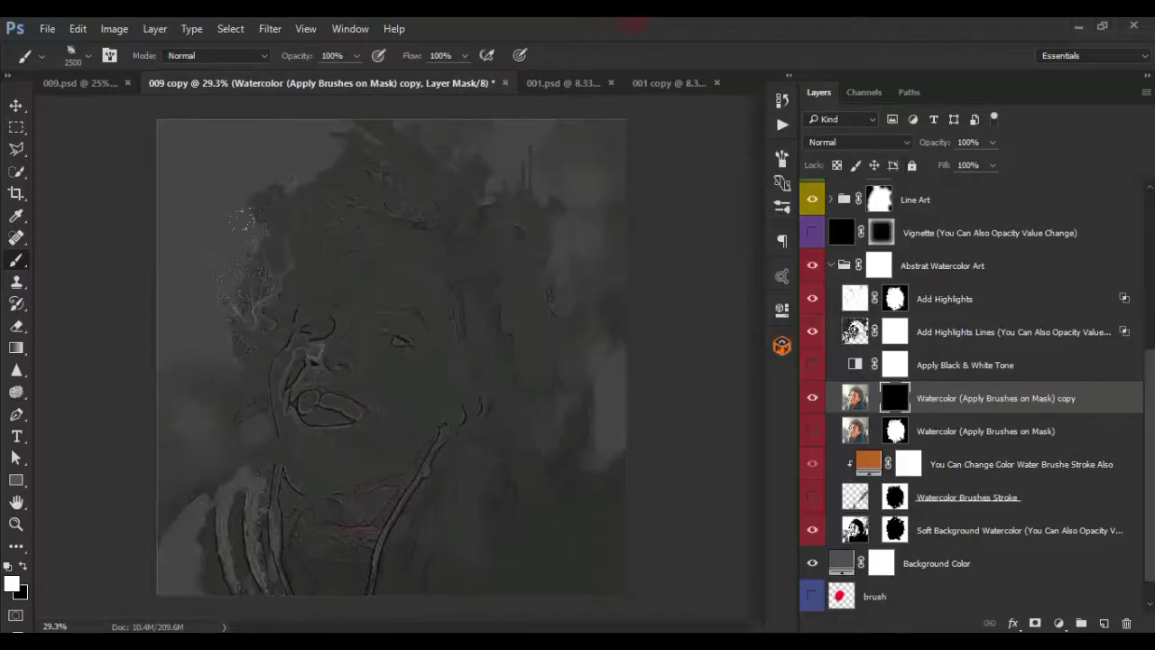
click(202, 150)
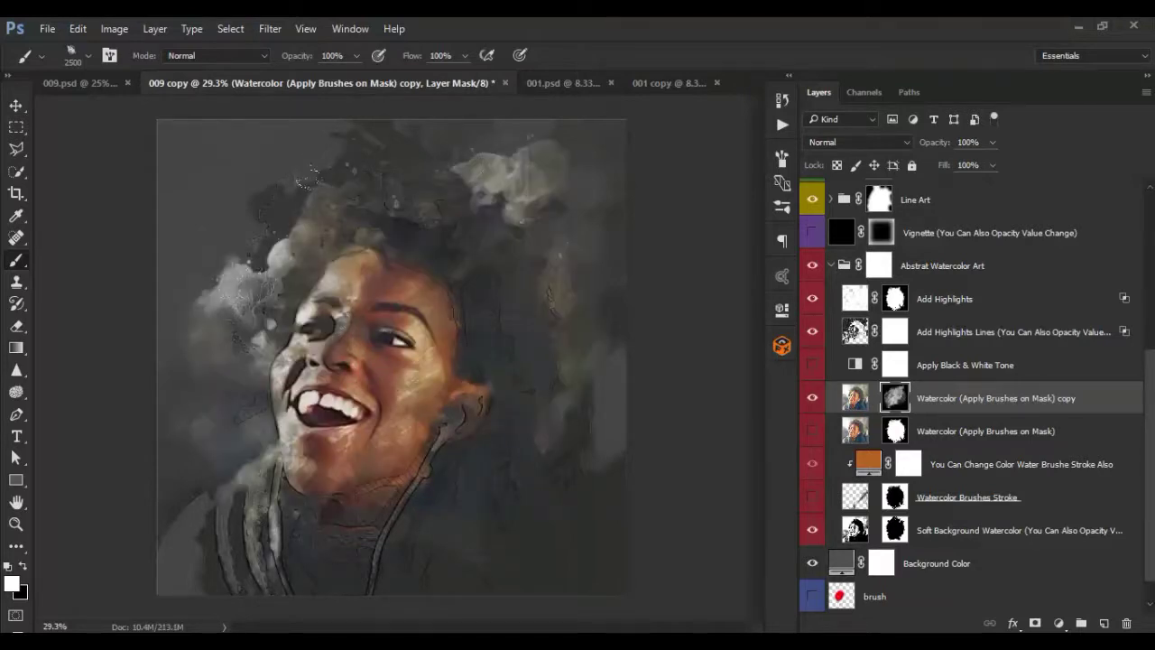
click(483, 360)
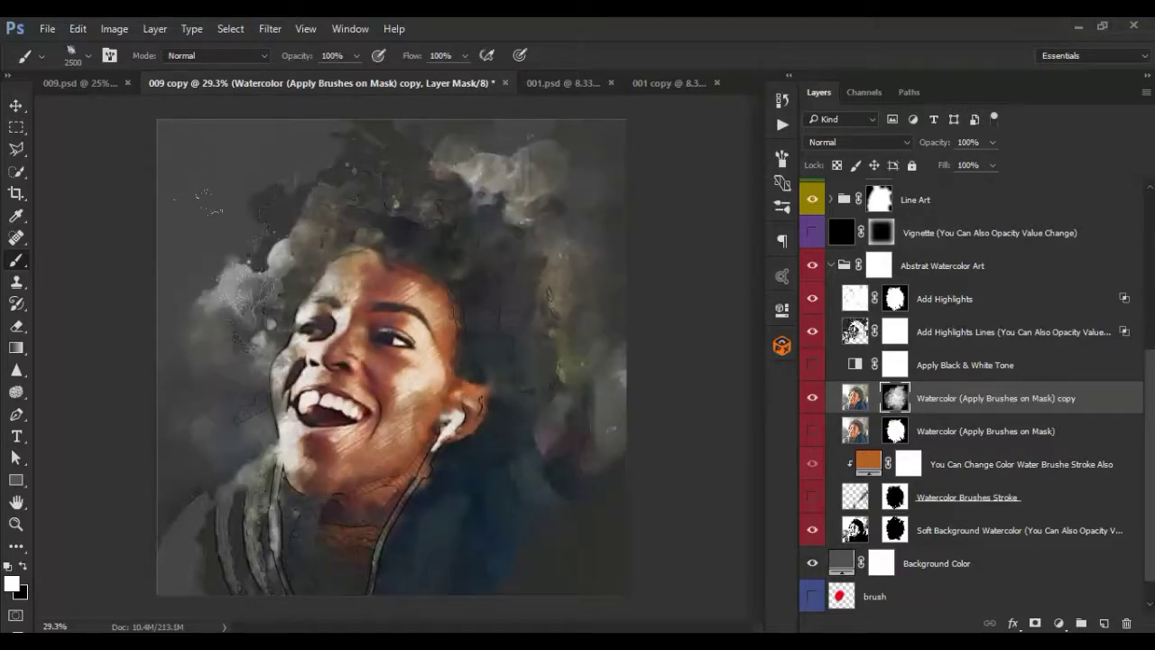
- Undo back to the all-black mask and pick a different 2500 px watercolor tip
key(ctrl+alt+z)
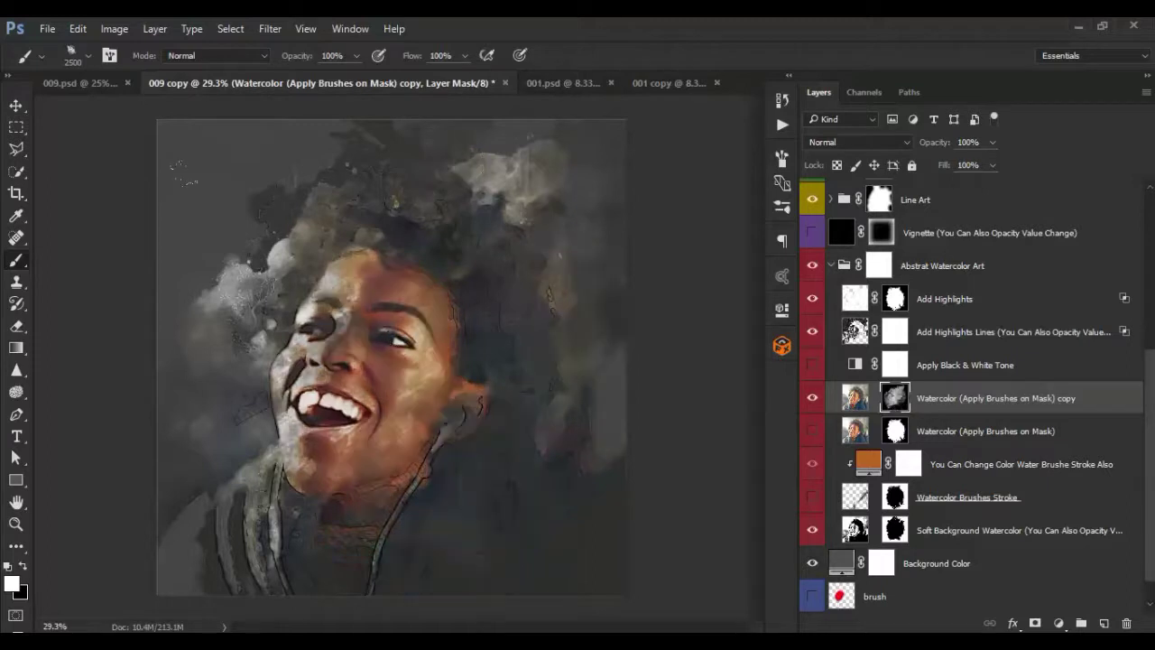
key(ctrl+alt+z)
right_click(376, 336)
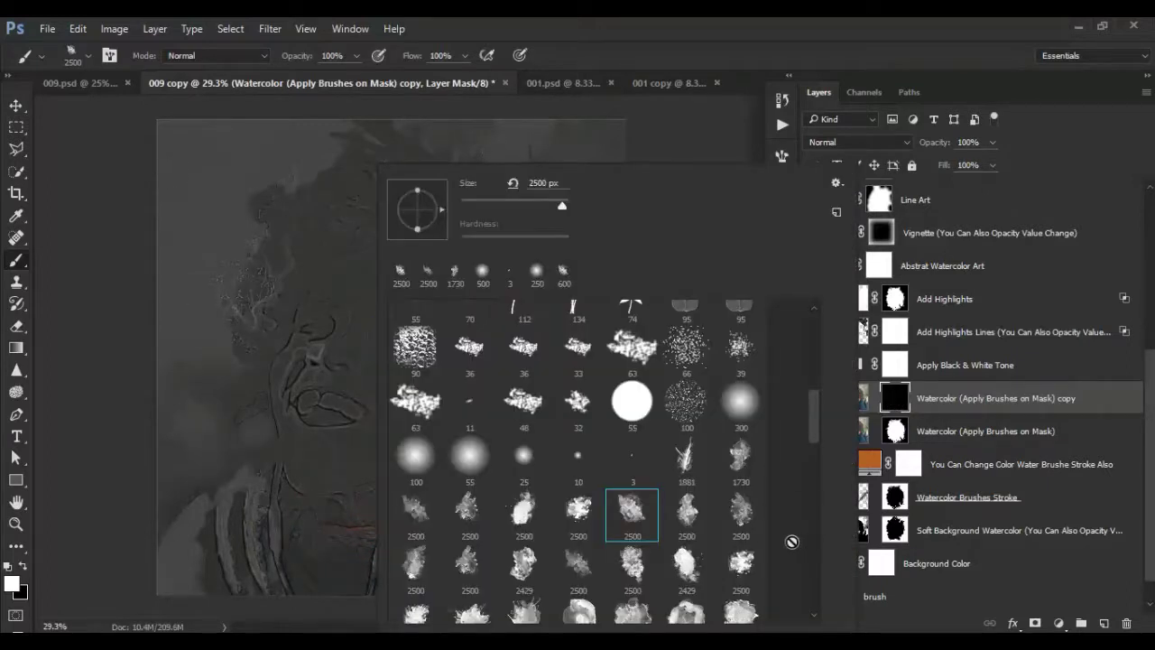
scroll(605, 460, down, 1)
click(686, 503)
key(Return)
- Stamp watercolor around the portrait and its left-side splashes
click(418, 359)
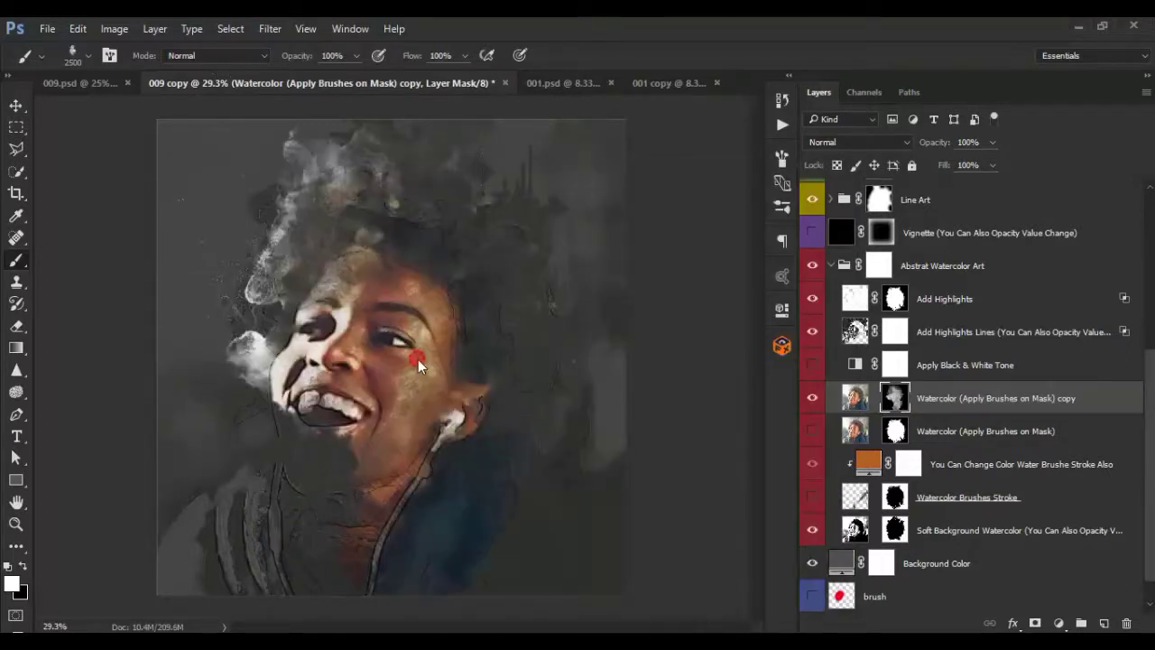
click(155, 225)
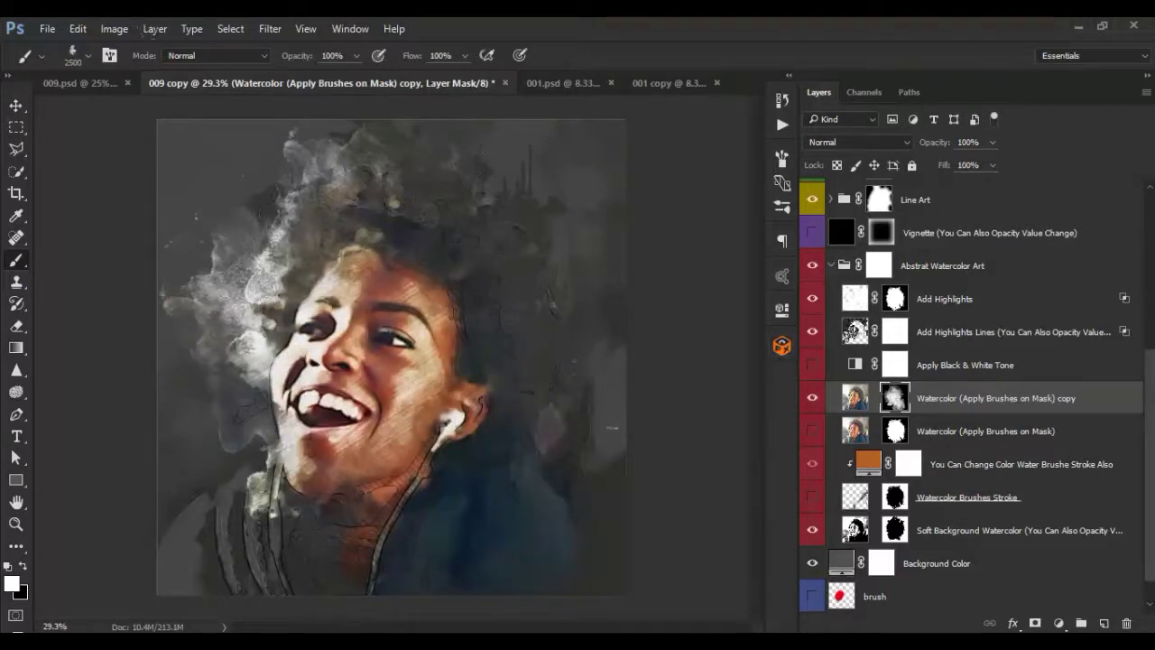
click(452, 366)
click(447, 325)
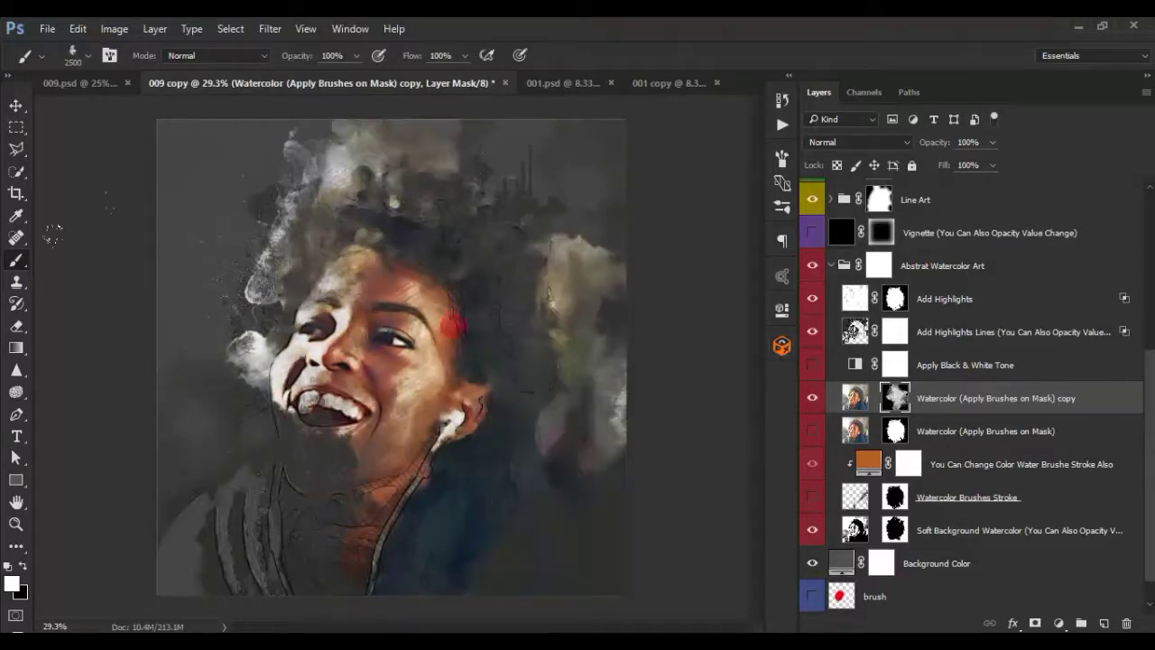
click(318, 388)
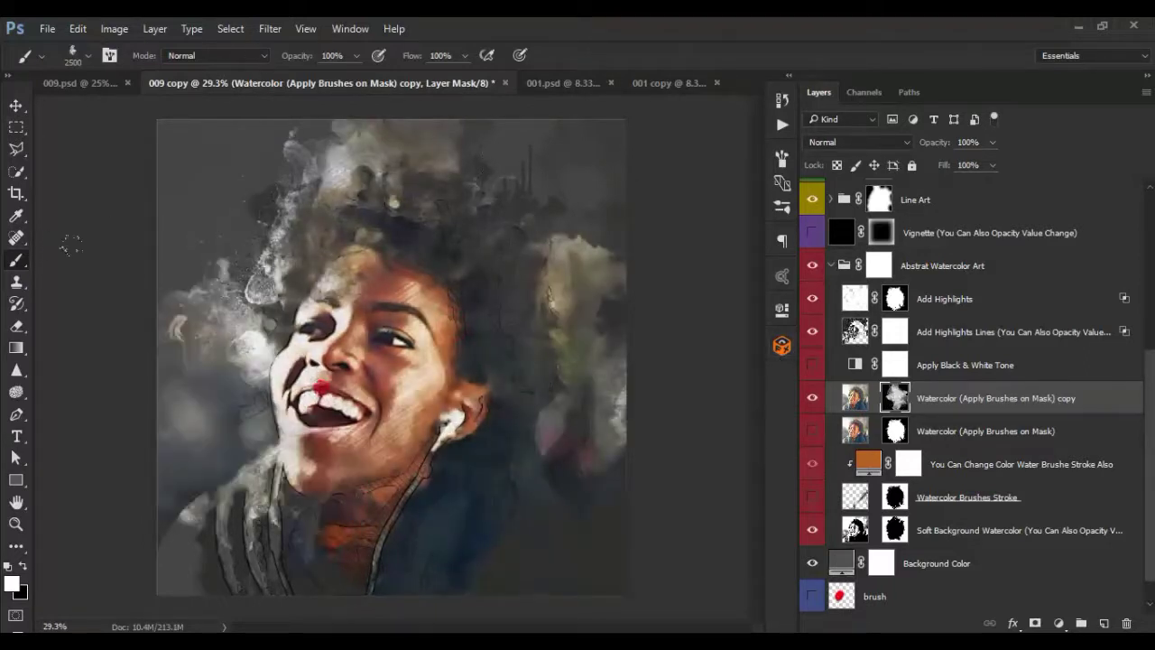
click(135, 247)
click(440, 395)
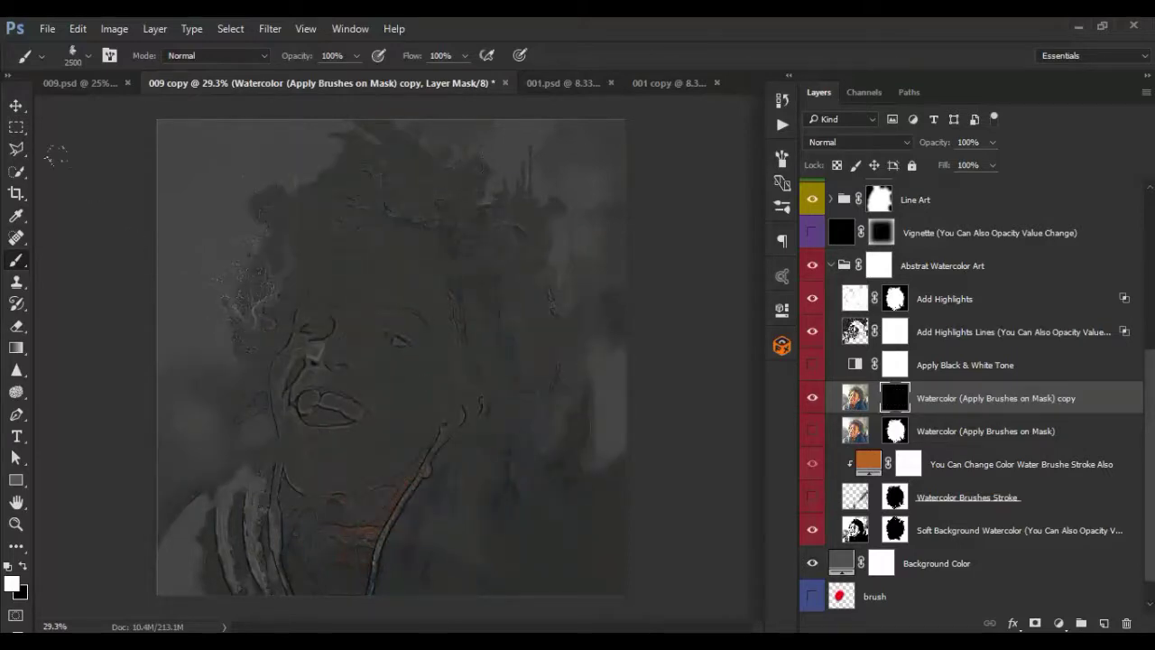
- Switch to the 2429 px watercolor tip, test a stamp, then undo to black
right_click(355, 298)
scroll(588, 369, down, 1)
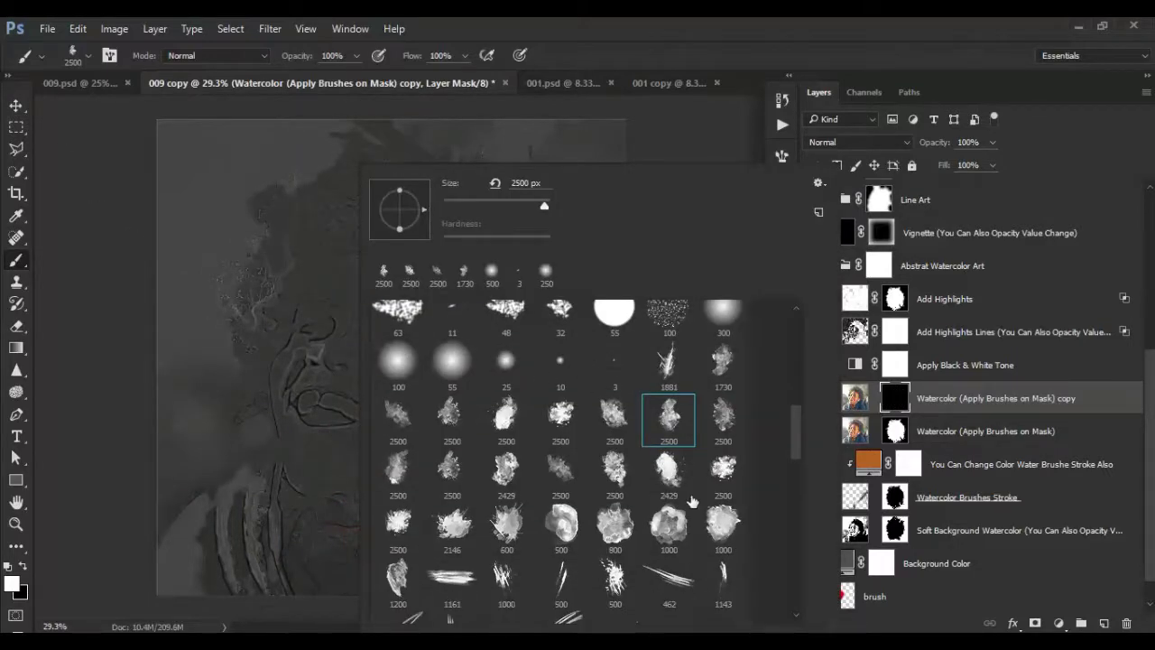
click(669, 466)
key(Return)
click(393, 356)
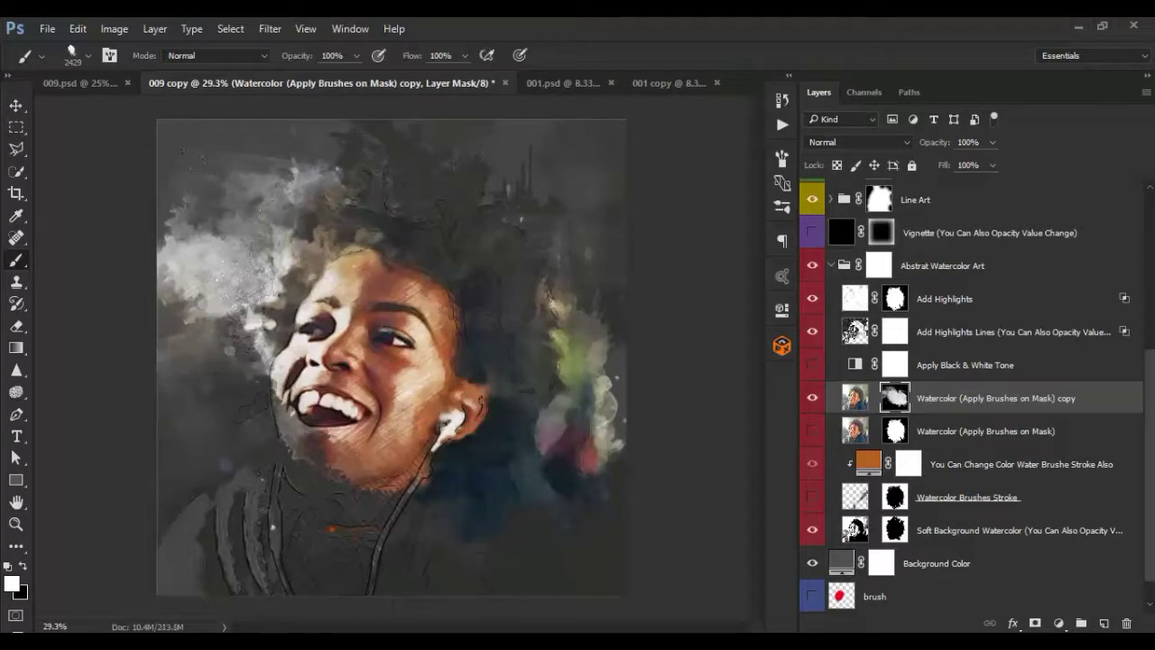
key(ctrl+z)
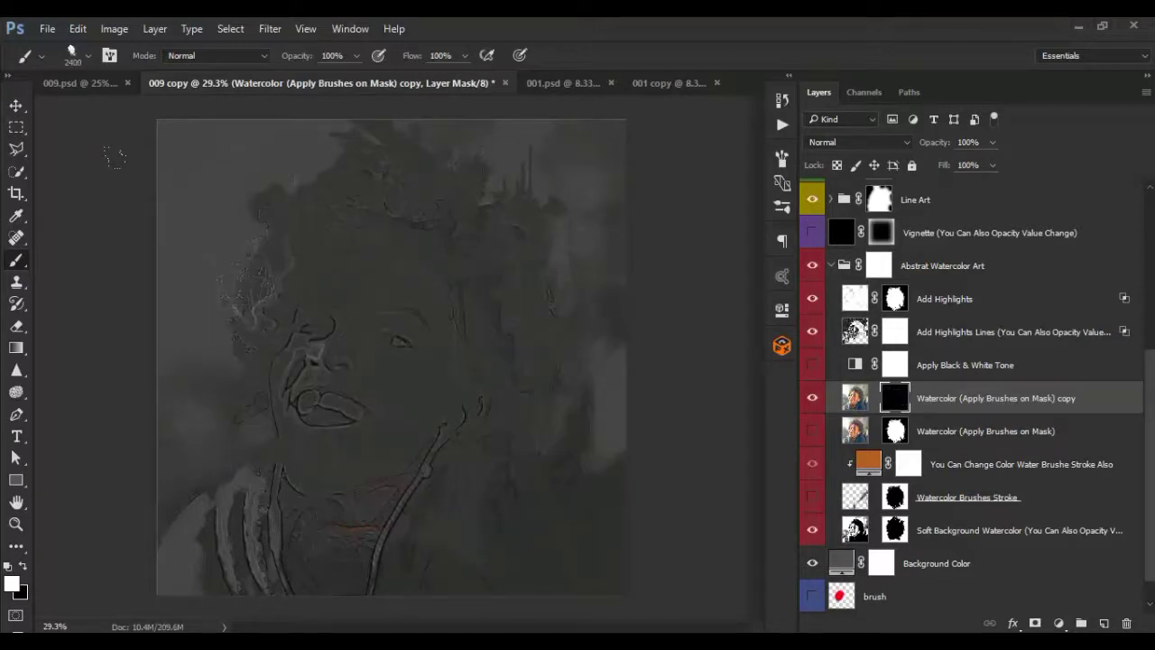
- Stamp the mask with the 2500 px watercolor tip over the hair and face
click(190, 230)
key(ctrl+z)
click(370, 366)
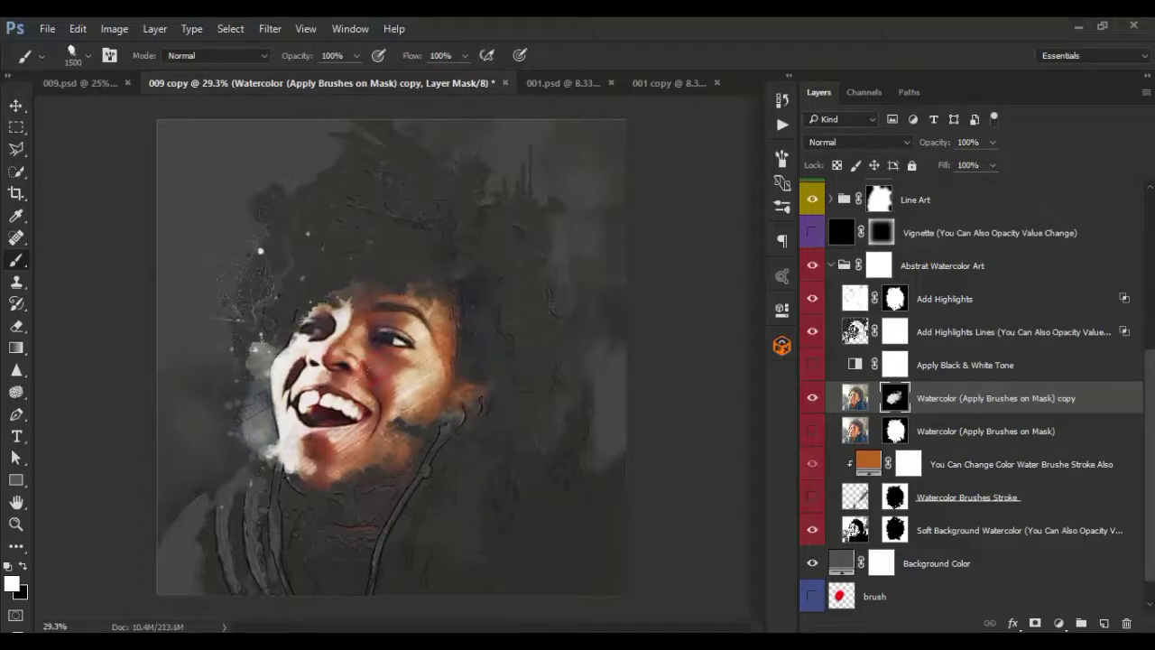
right_click(372, 377)
click(736, 431)
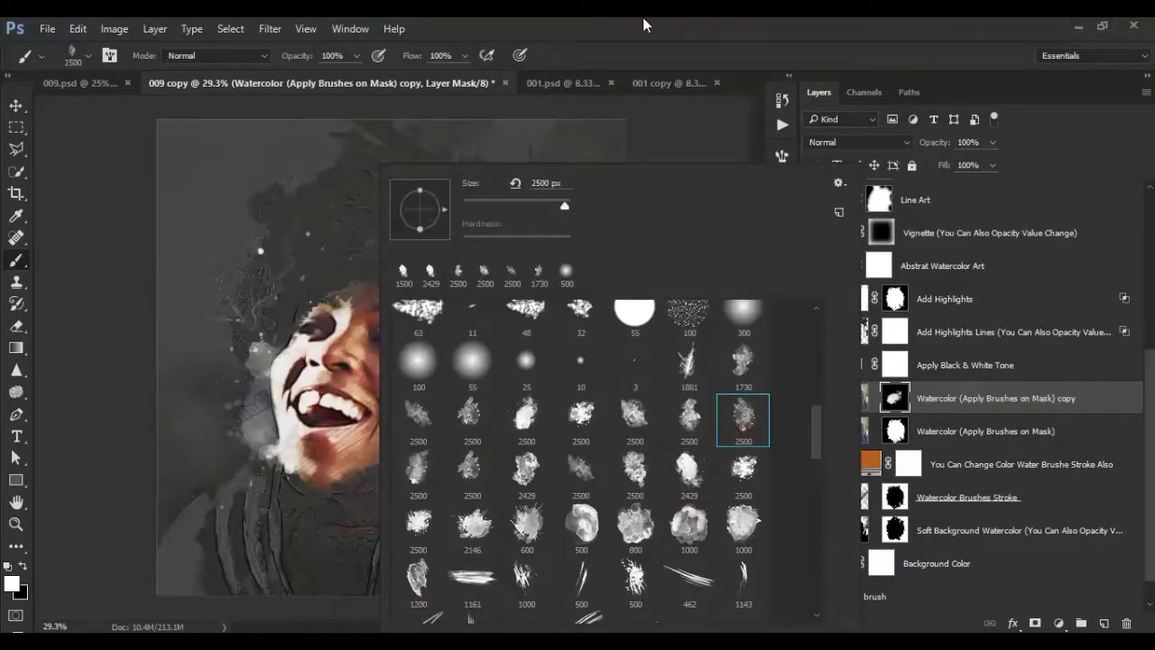
key(Return)
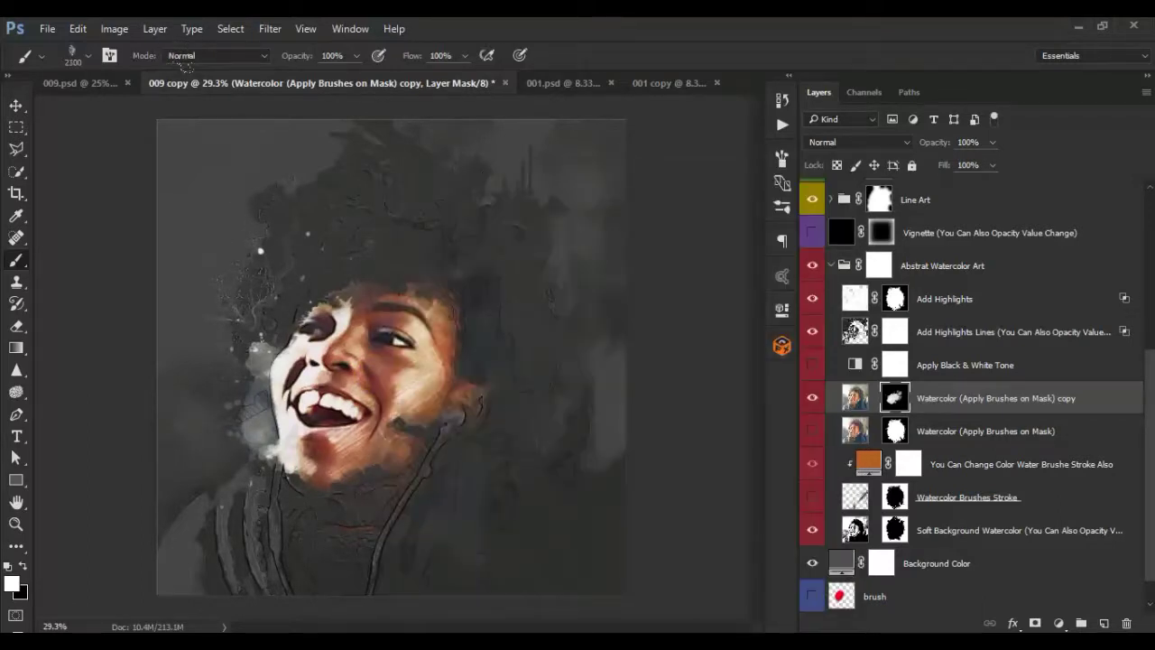
click(257, 164)
click(394, 342)
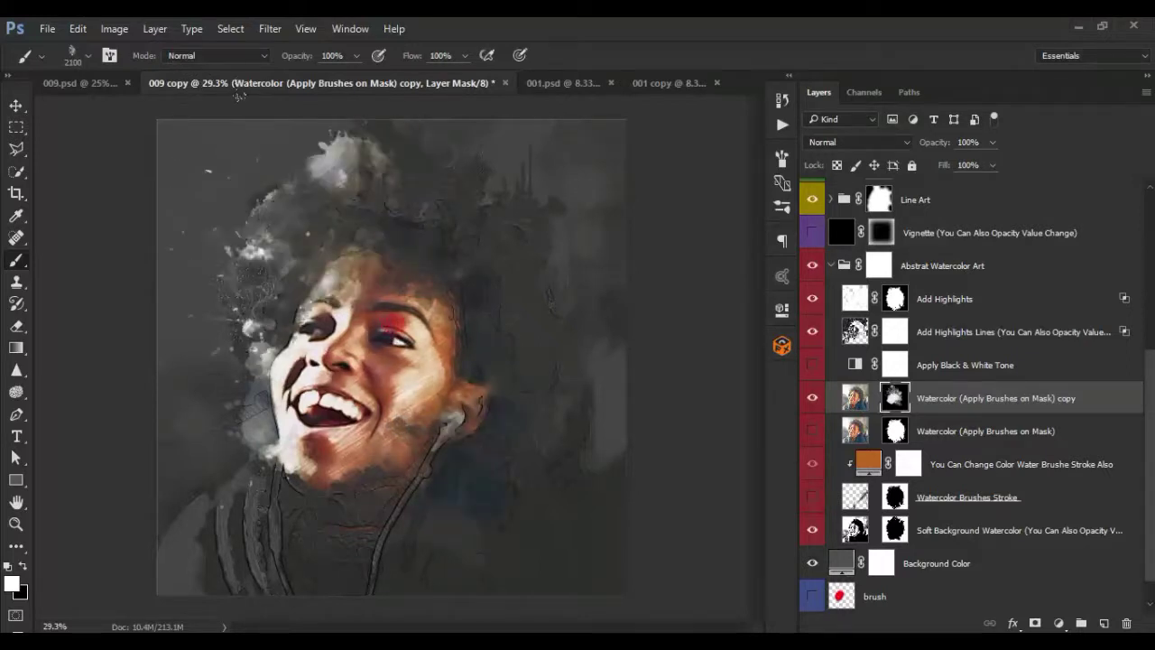
click(371, 311)
click(370, 259)
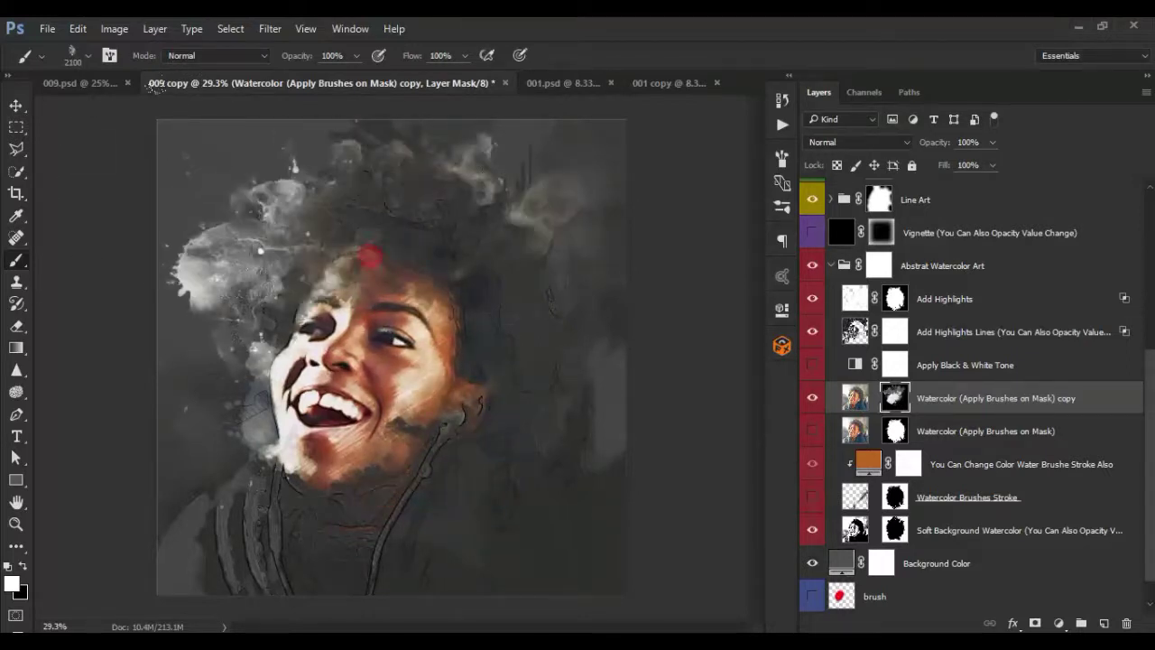
- Use the 2429 px tip to reveal the hair, neck, lower face and jacket
right_click(366, 373)
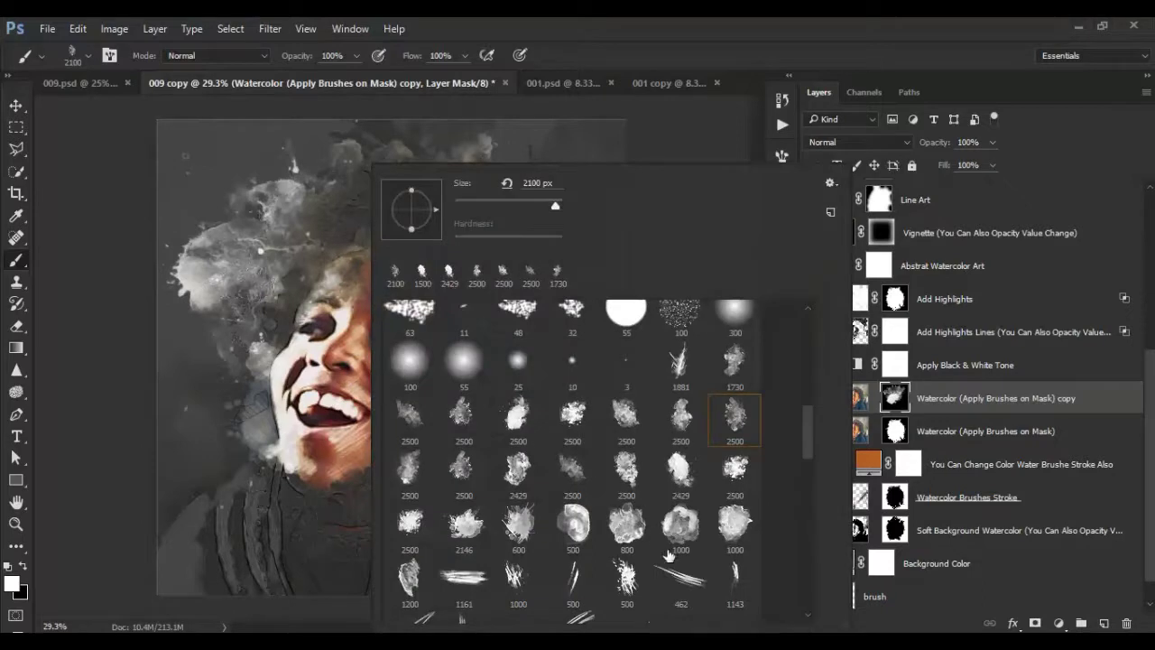
click(517, 468)
key(Return)
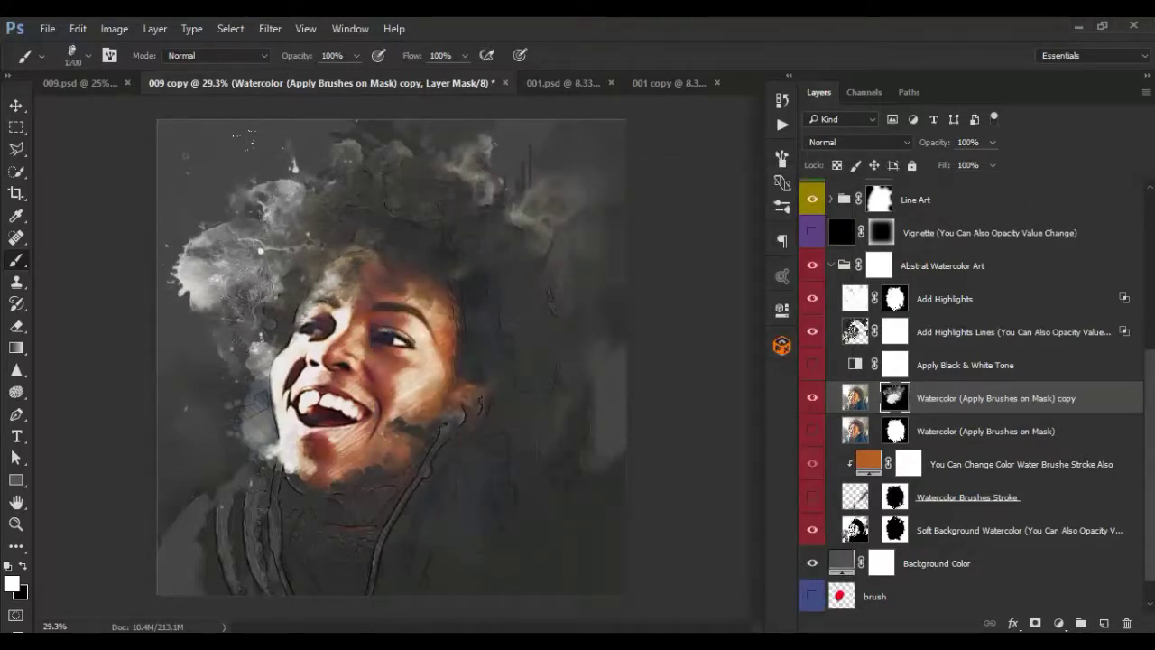
click(414, 284)
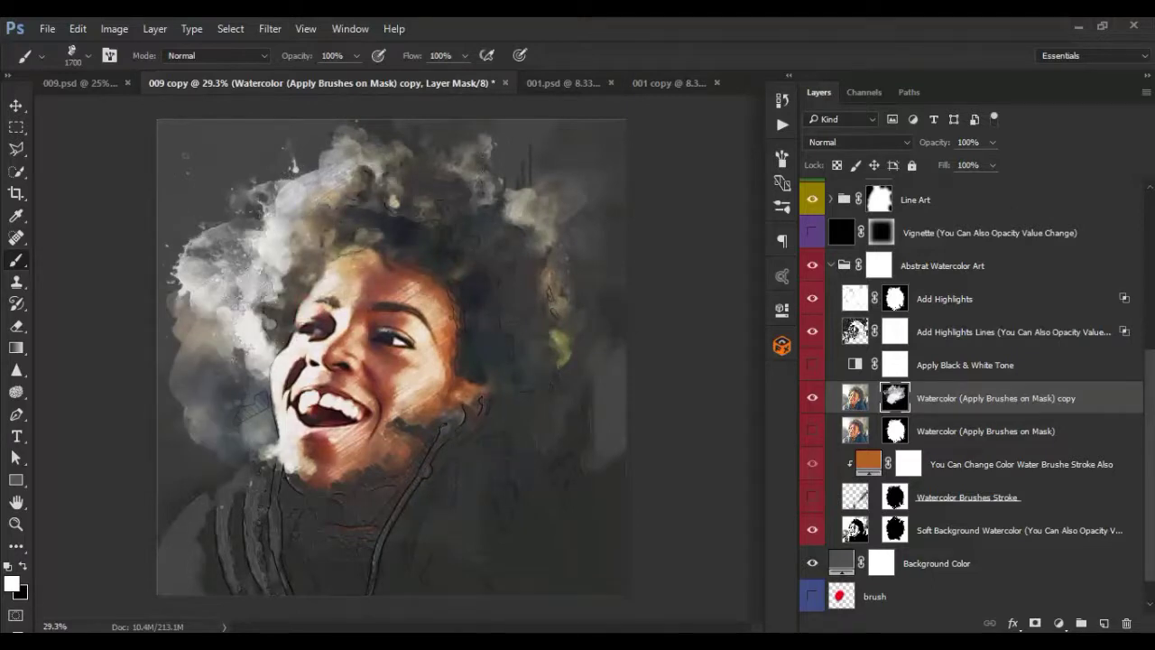
click(388, 490)
click(456, 444)
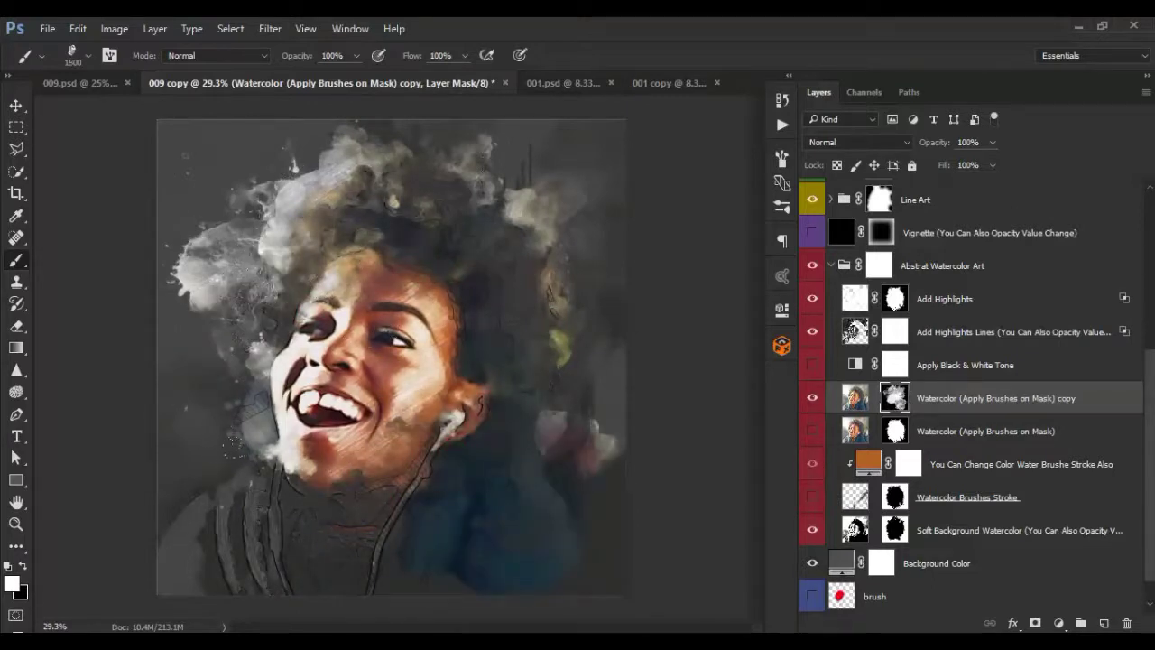
click(357, 542)
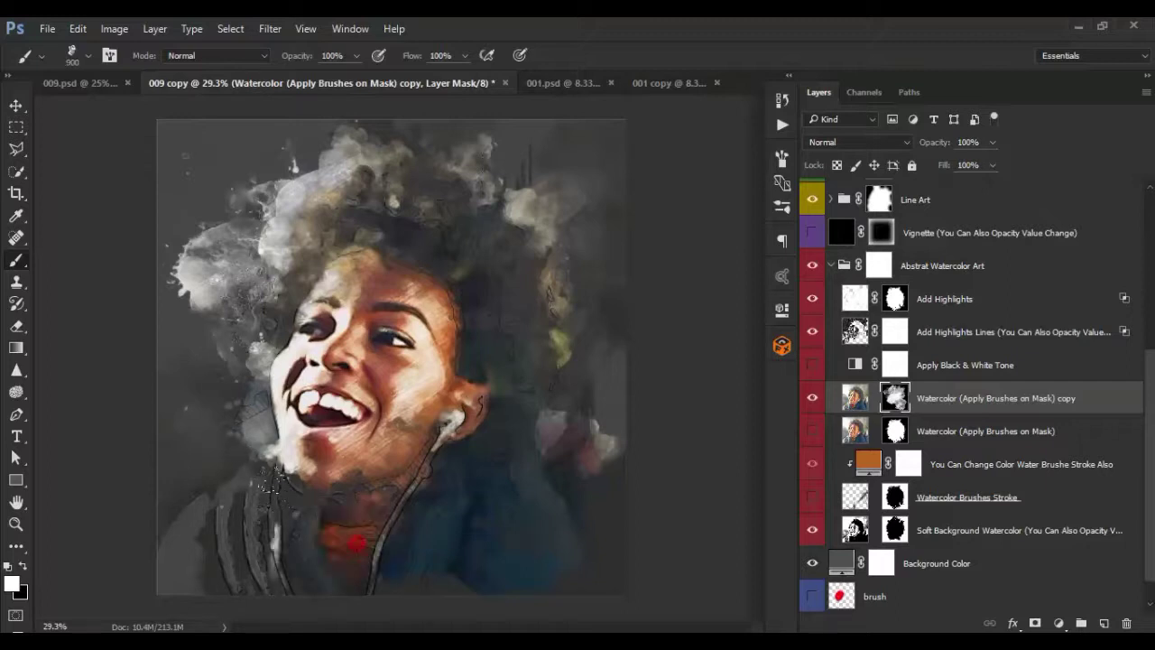
click(170, 488)
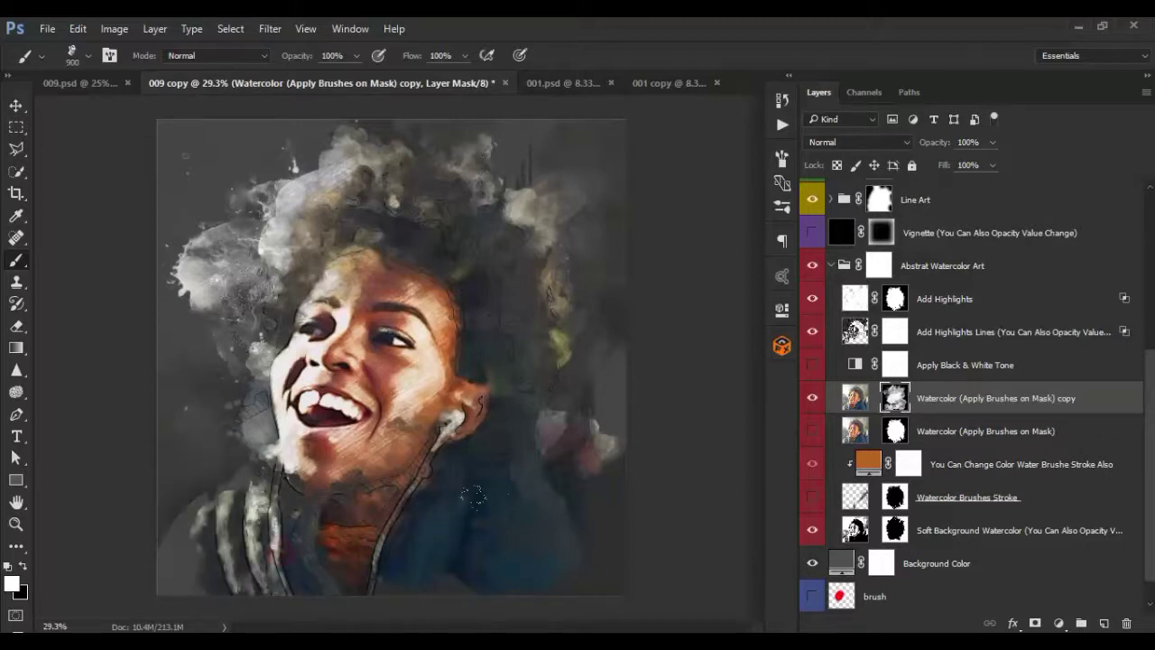
scroll(307, 480, down, 1)
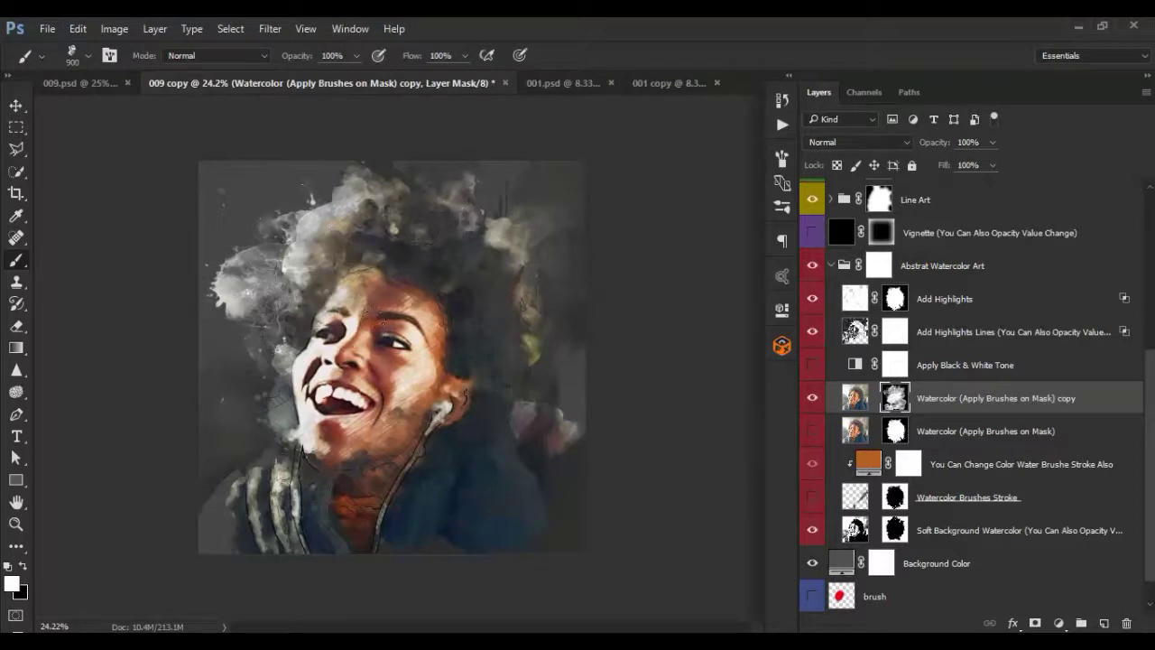
scroll(340, 335, up, 1)
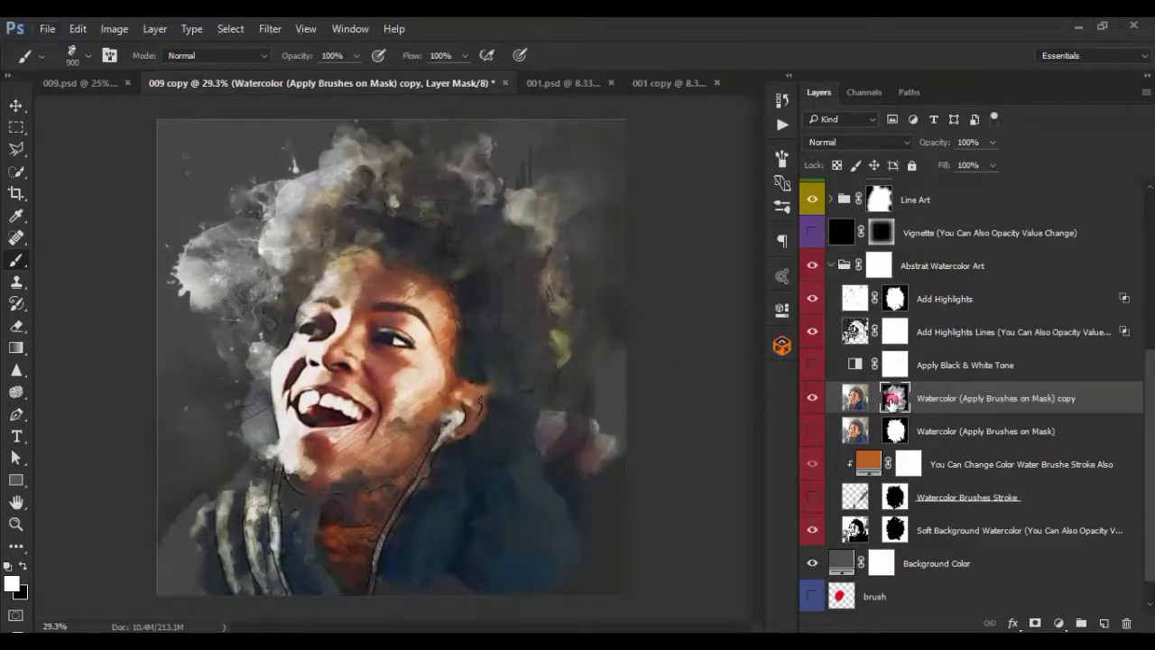
- Pick the 462 px streak brush and test a stroke left of the face, then undo
right_click(336, 334)
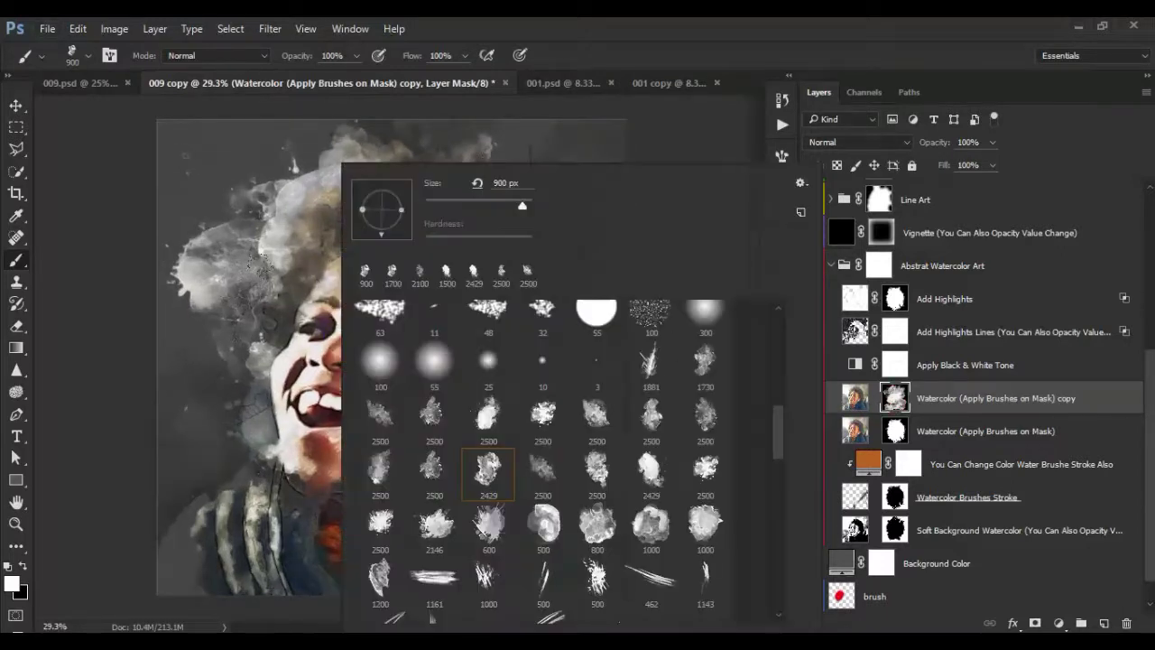
scroll(582, 456, down, 1)
click(486, 510)
click(424, 513)
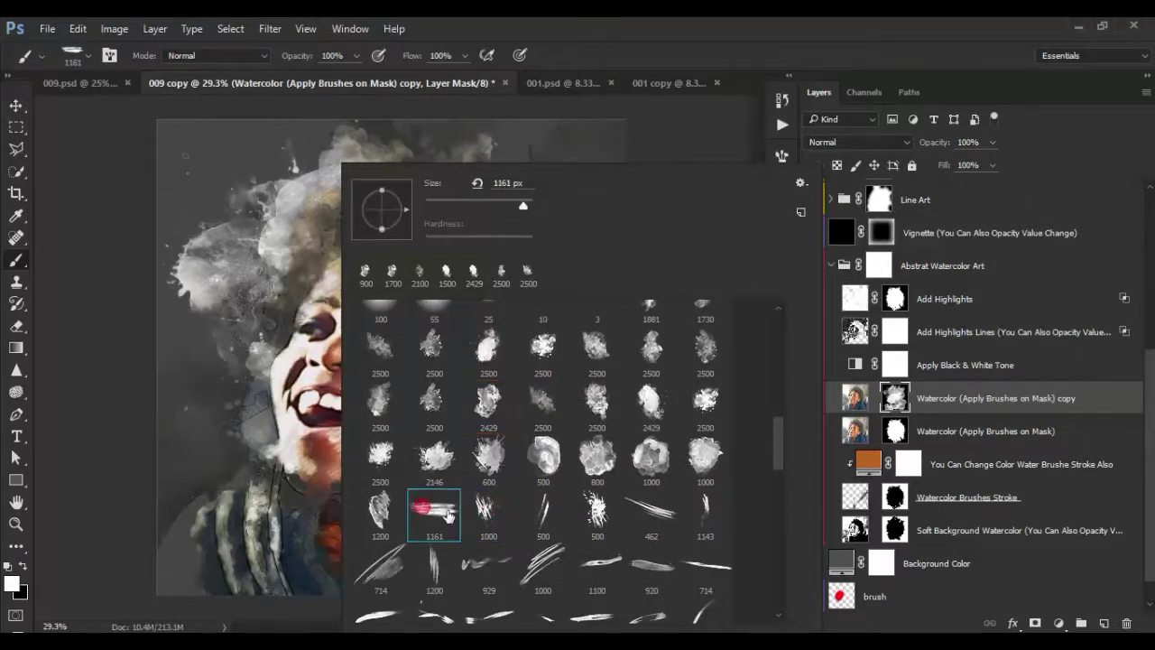
click(522, 513)
click(652, 511)
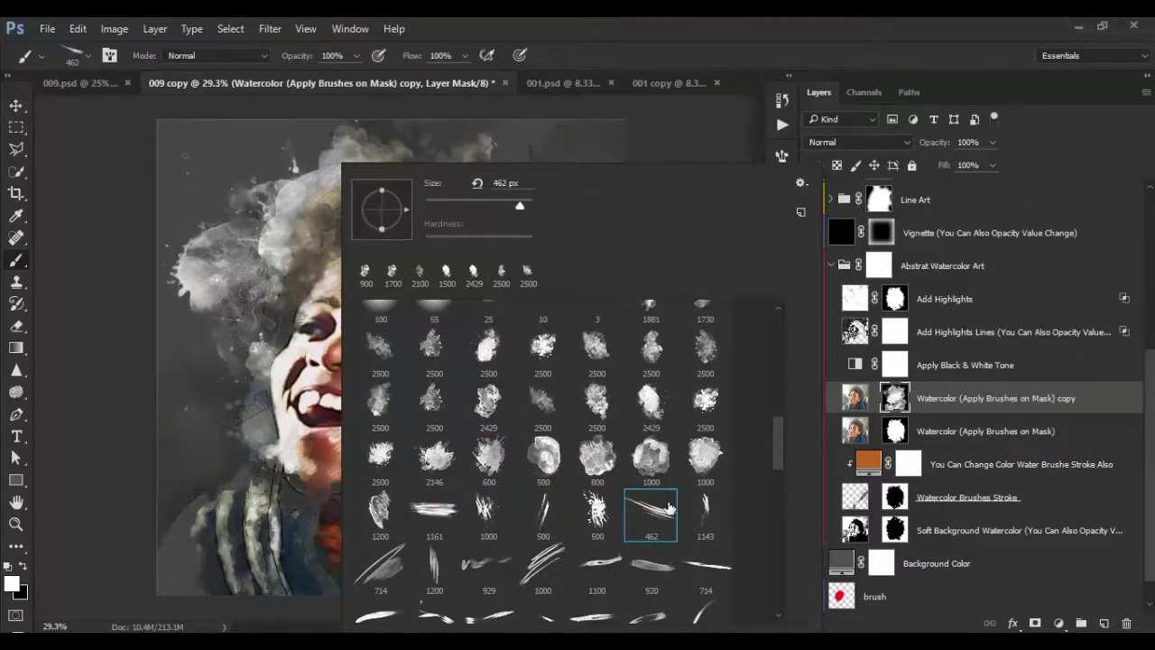
click(656, 17)
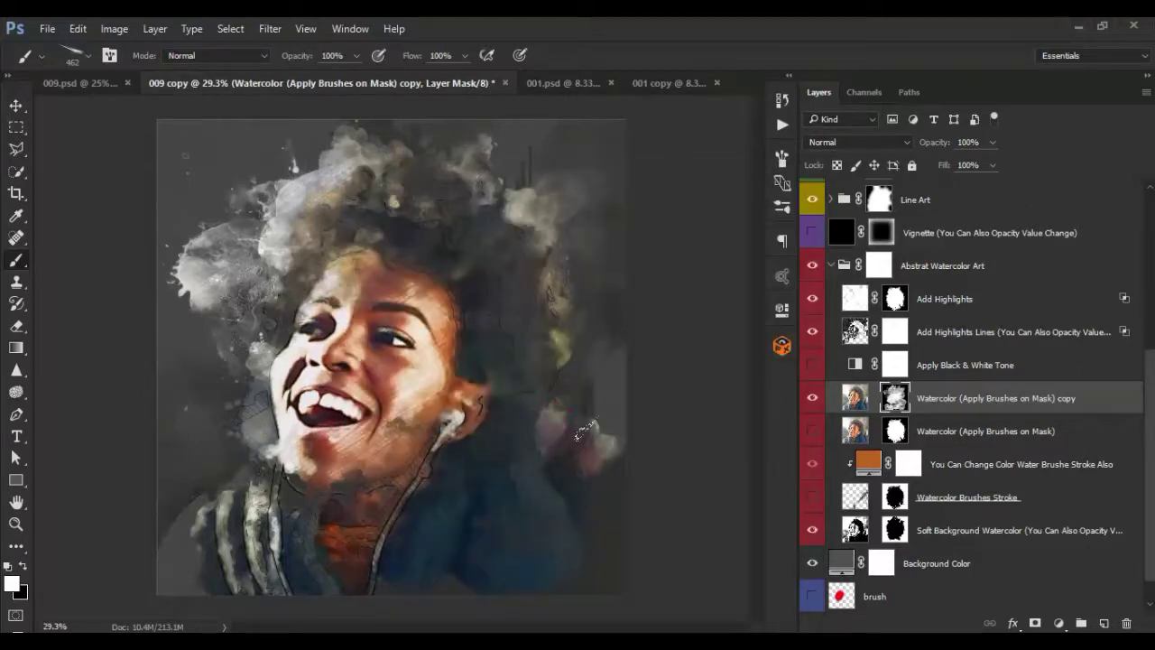
drag(218, 345, 255, 397)
key(ctrl+z)
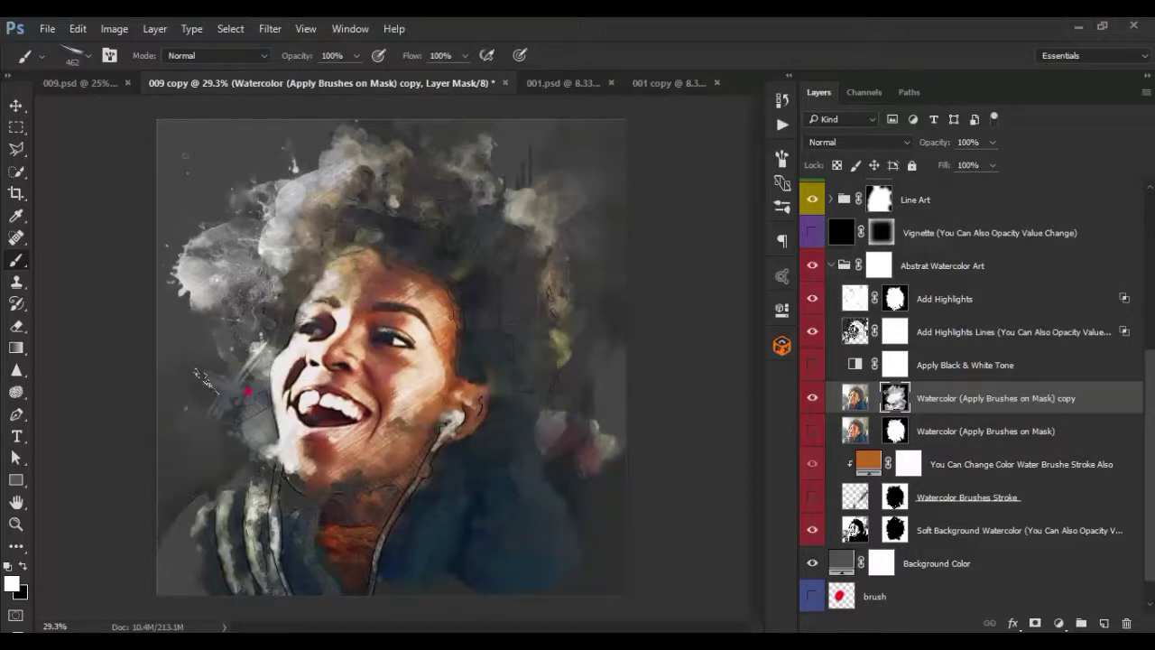
- With the 1000 px brush, paint pale streaks into the left and upper hair
right_click(262, 338)
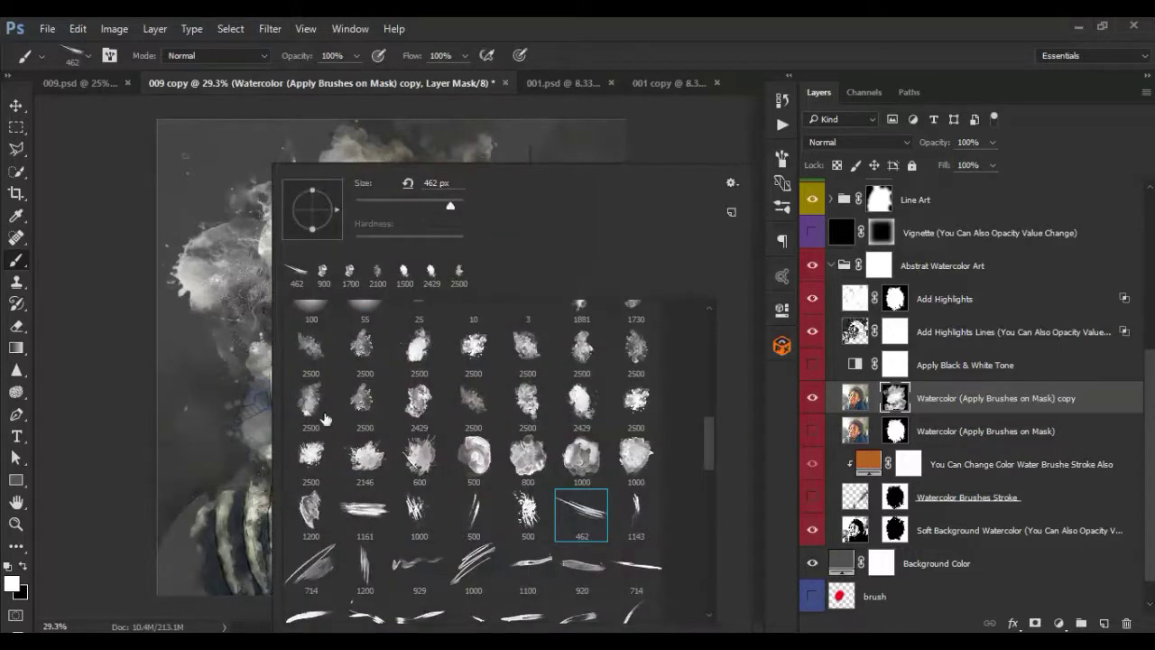
click(406, 513)
key(Return)
click(157, 307)
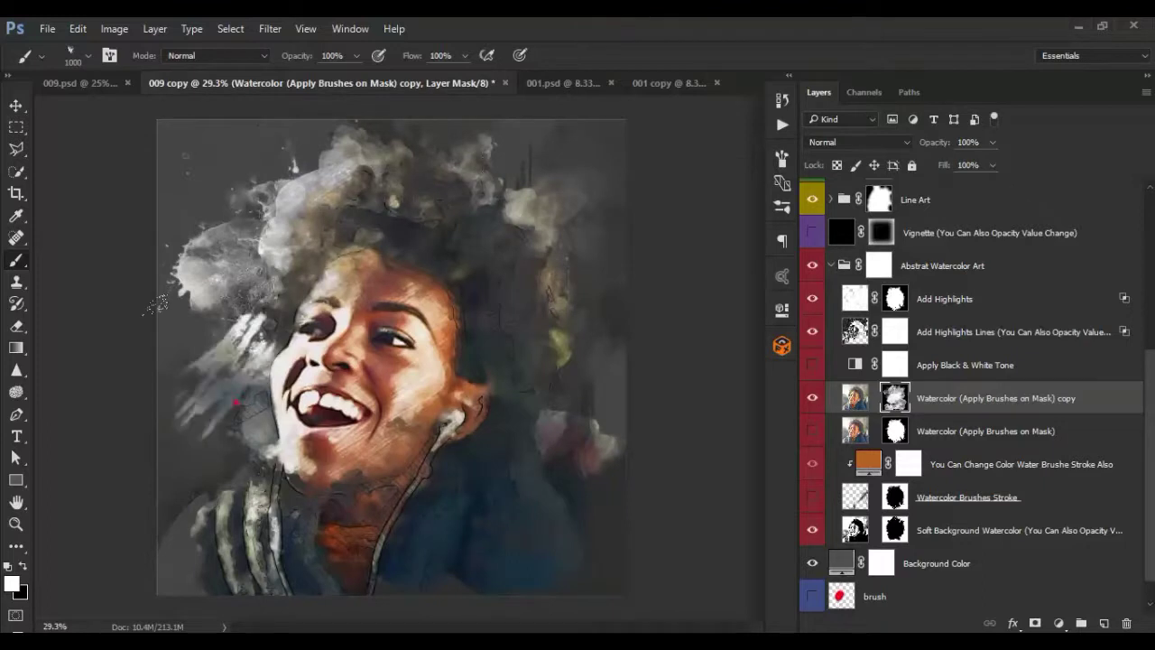
key(ctrl+z)
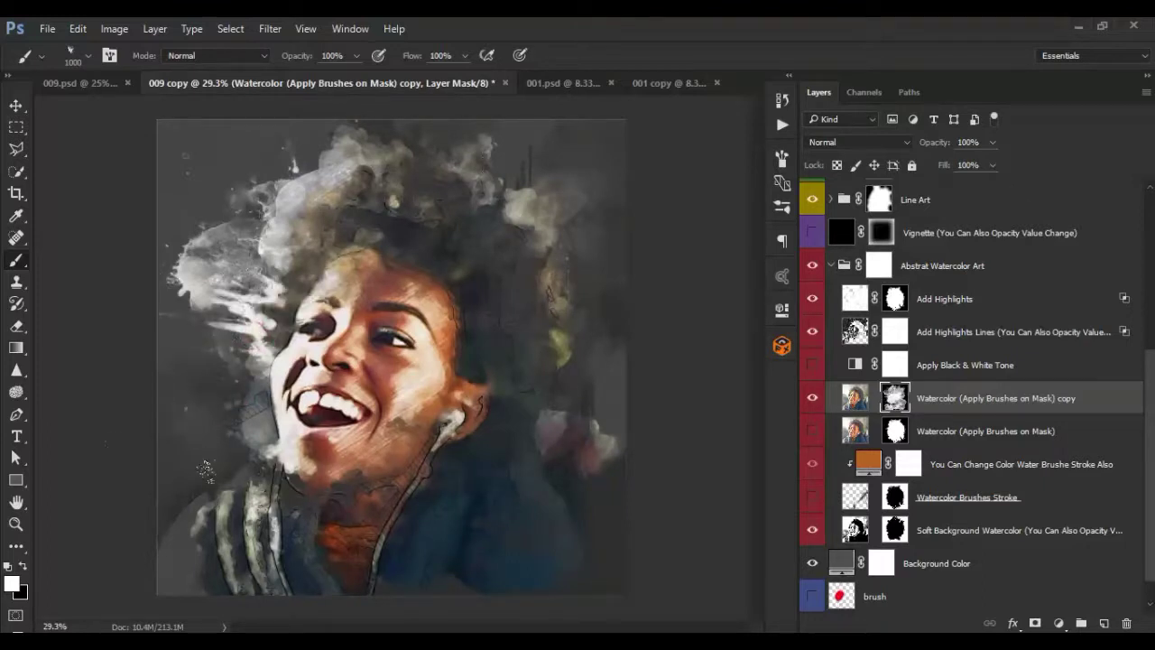
click(291, 275)
click(265, 189)
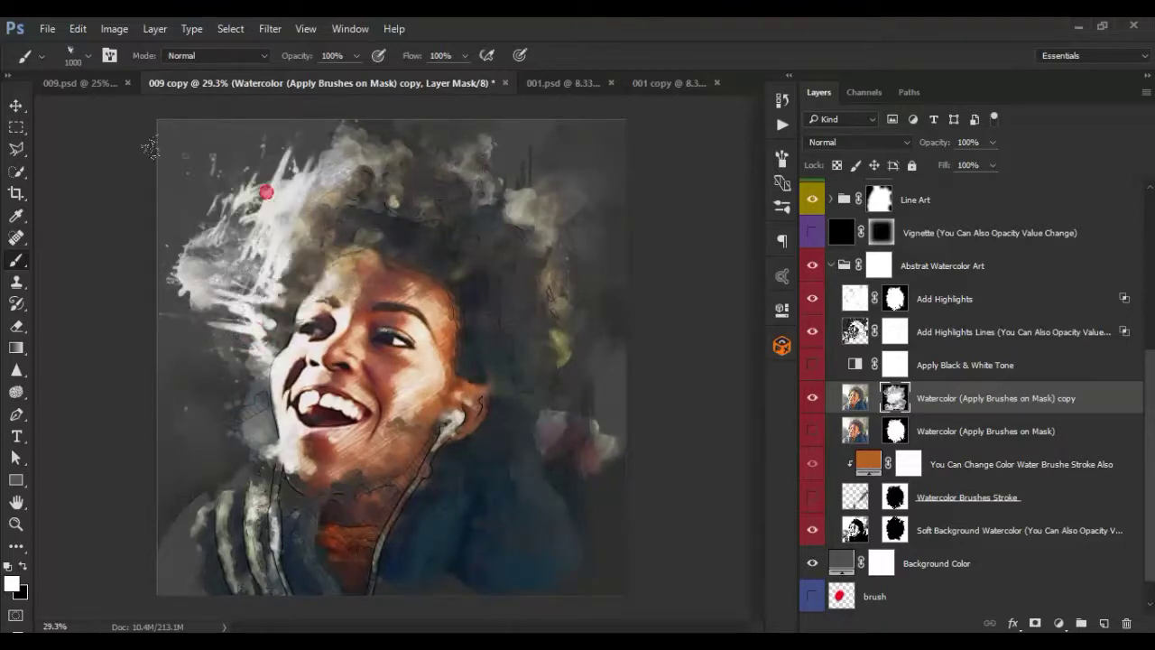
click(555, 190)
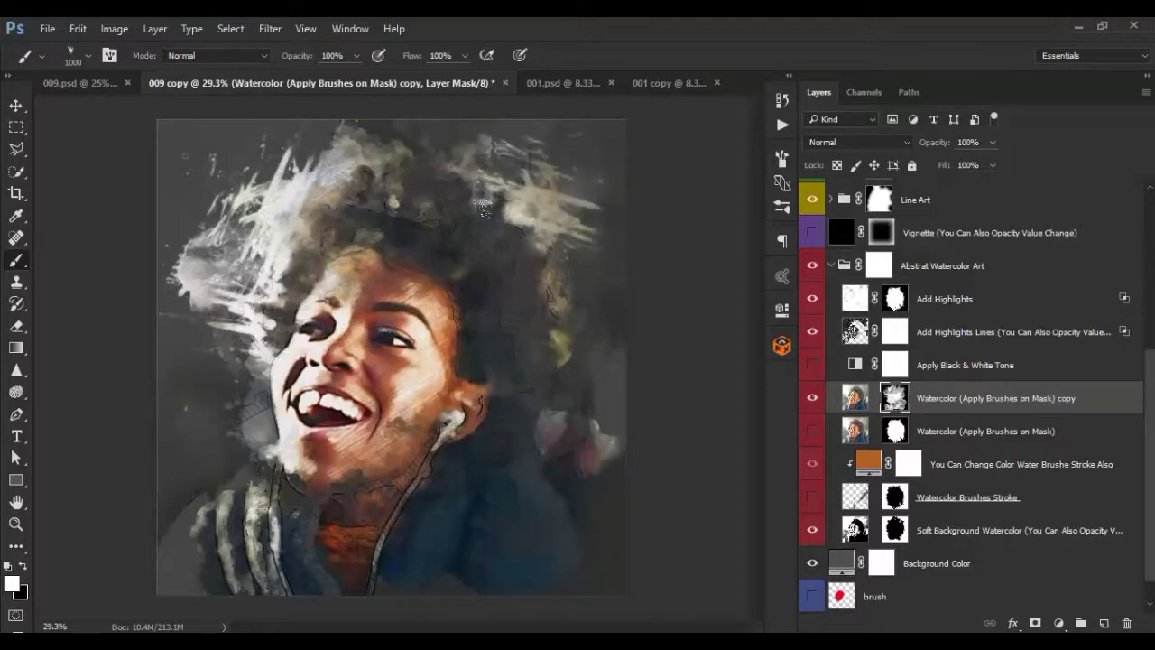
click(483, 204)
- Use the 1000 px stroke brush across the top of the hair and left of the face
right_click(348, 163)
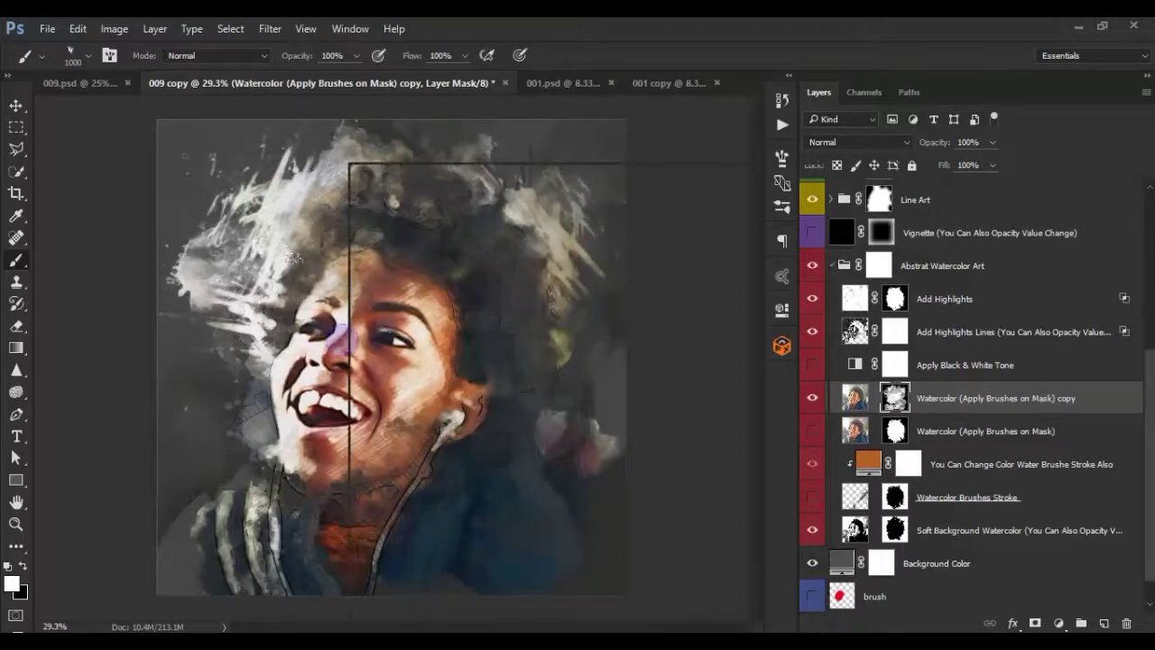
scroll(611, 485, down, 2)
double_click(611, 485)
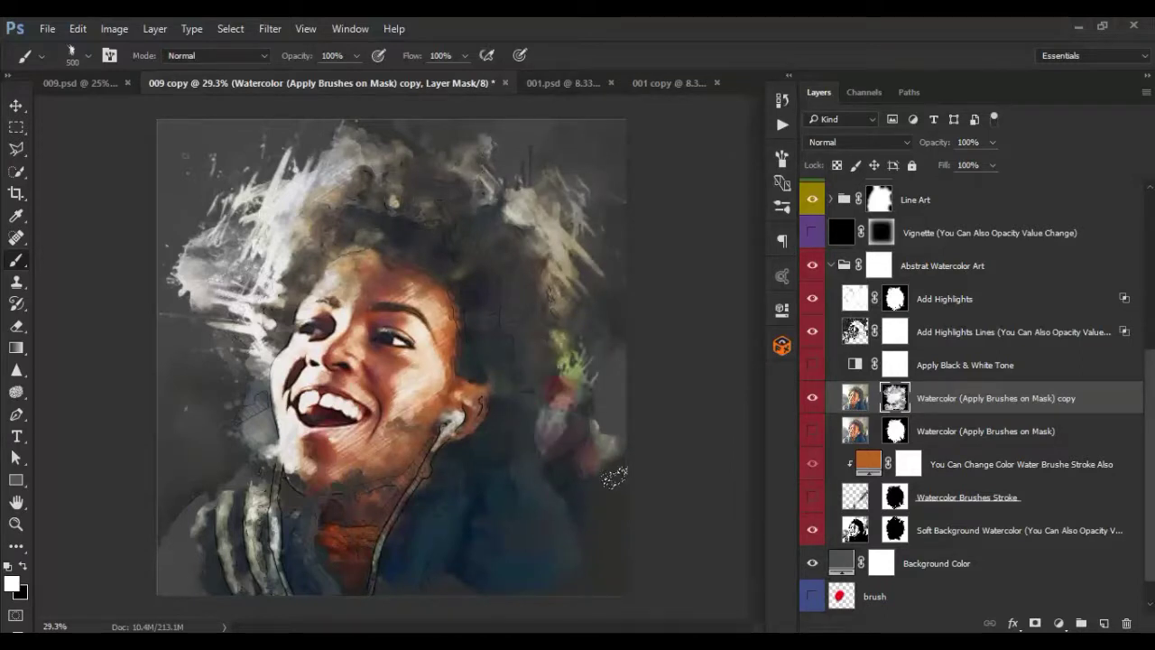
right_click(407, 350)
scroll(664, 404, down, 2)
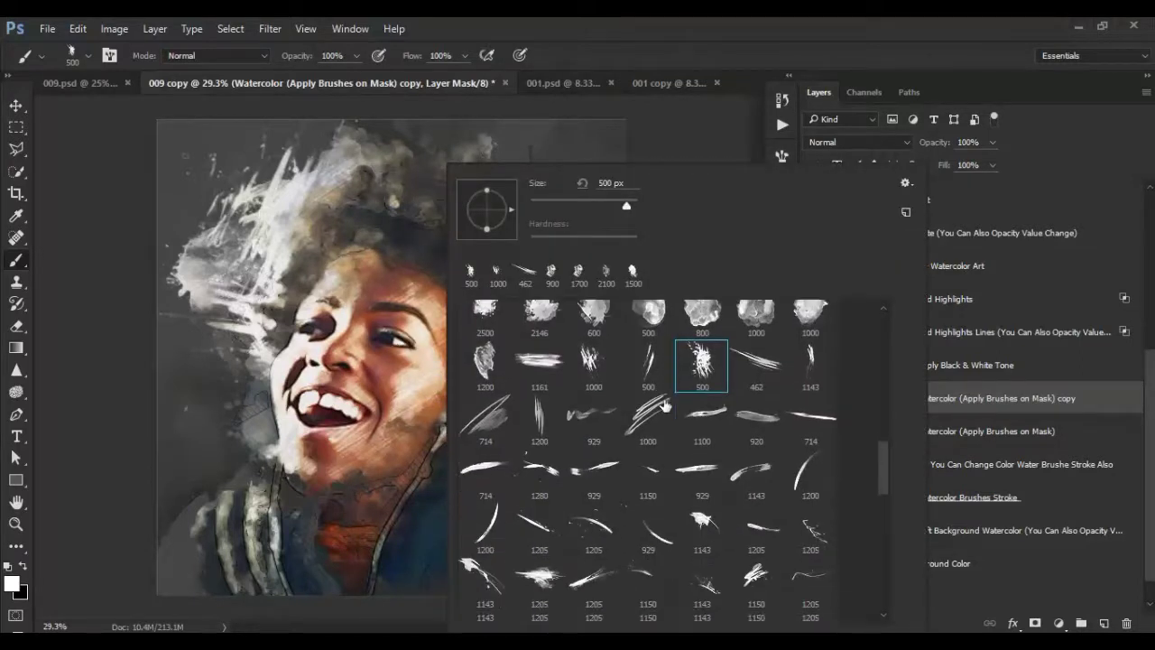
click(648, 404)
click(674, 17)
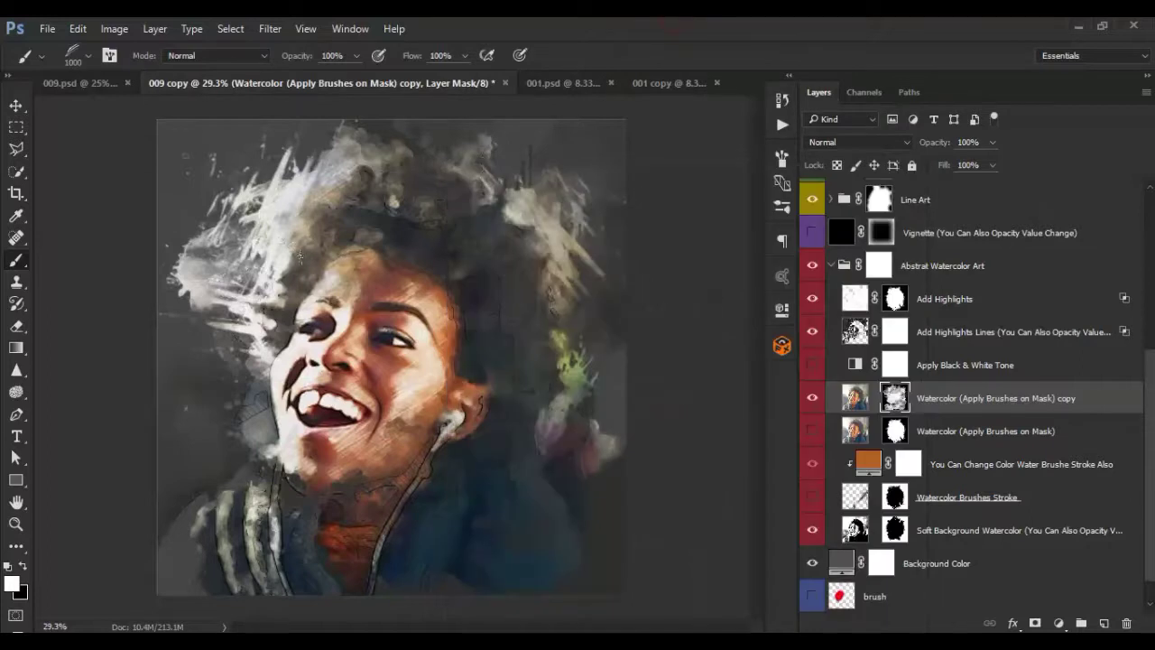
click(392, 217)
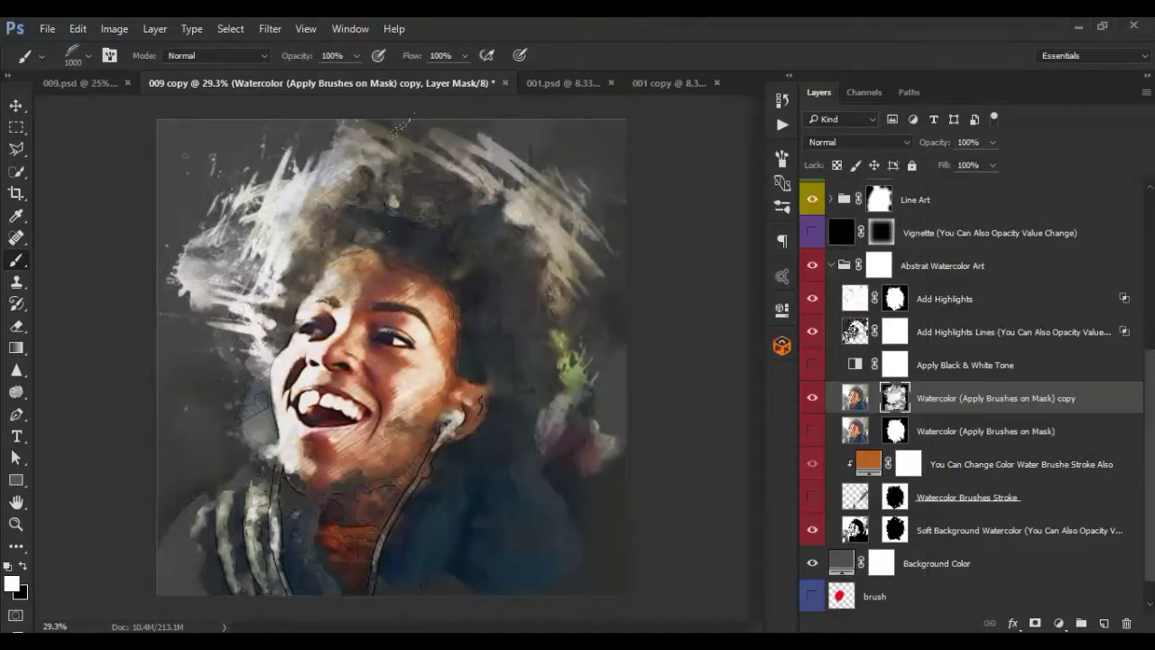
click(210, 424)
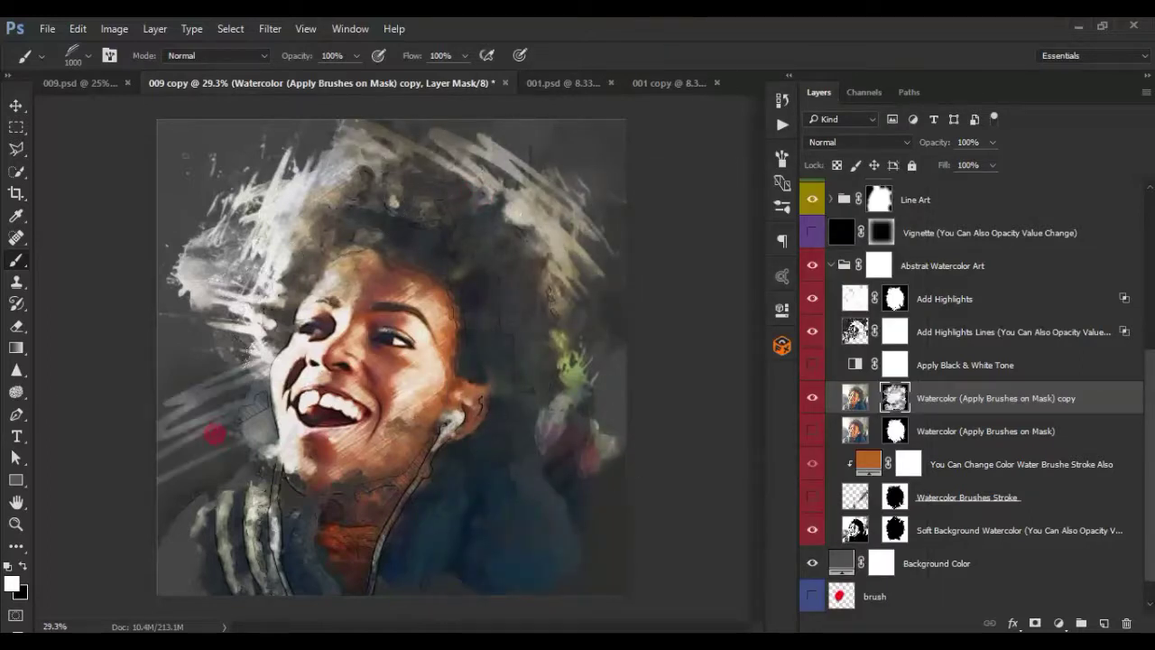
click(213, 412)
- Choose the 2160 px brush and test a stroke on the right-side hair, then undo
right_click(417, 485)
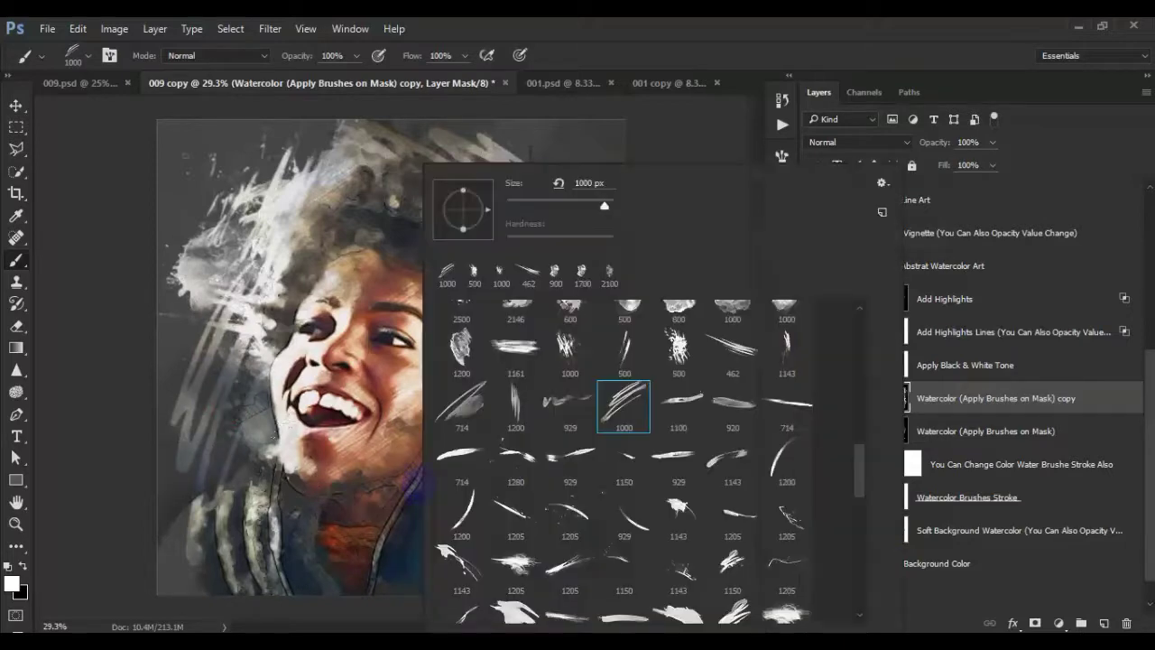
scroll(695, 487, down, 2)
scroll(695, 488, down, 2)
scroll(709, 492, down, 2)
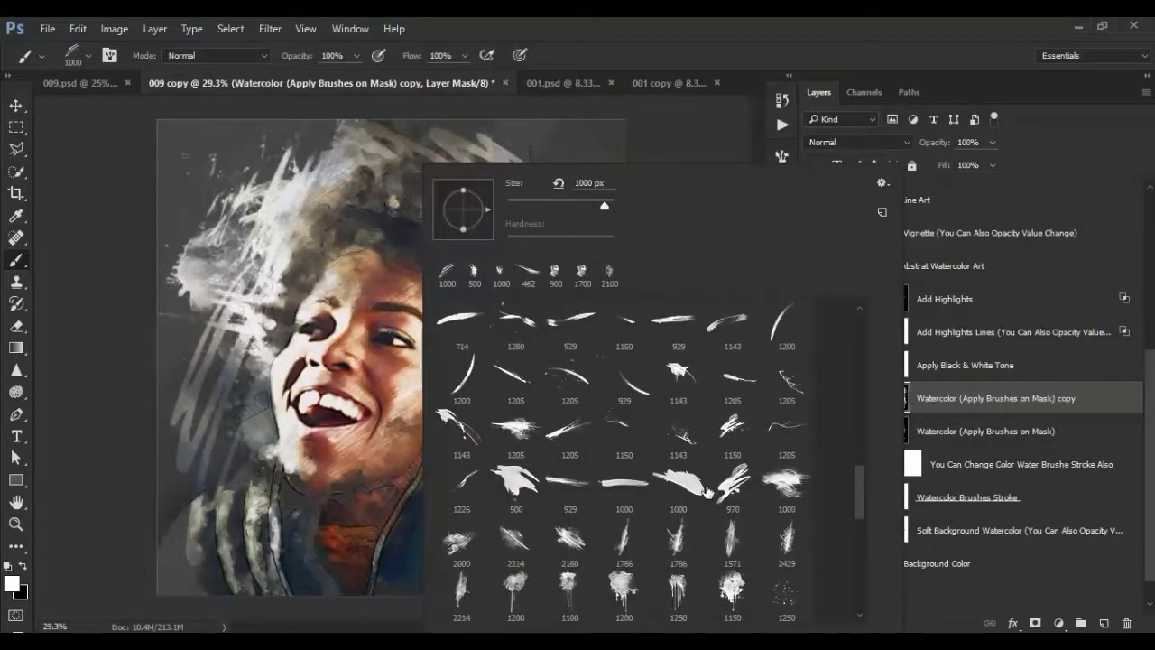
click(502, 560)
click(469, 561)
click(619, 555)
click(571, 543)
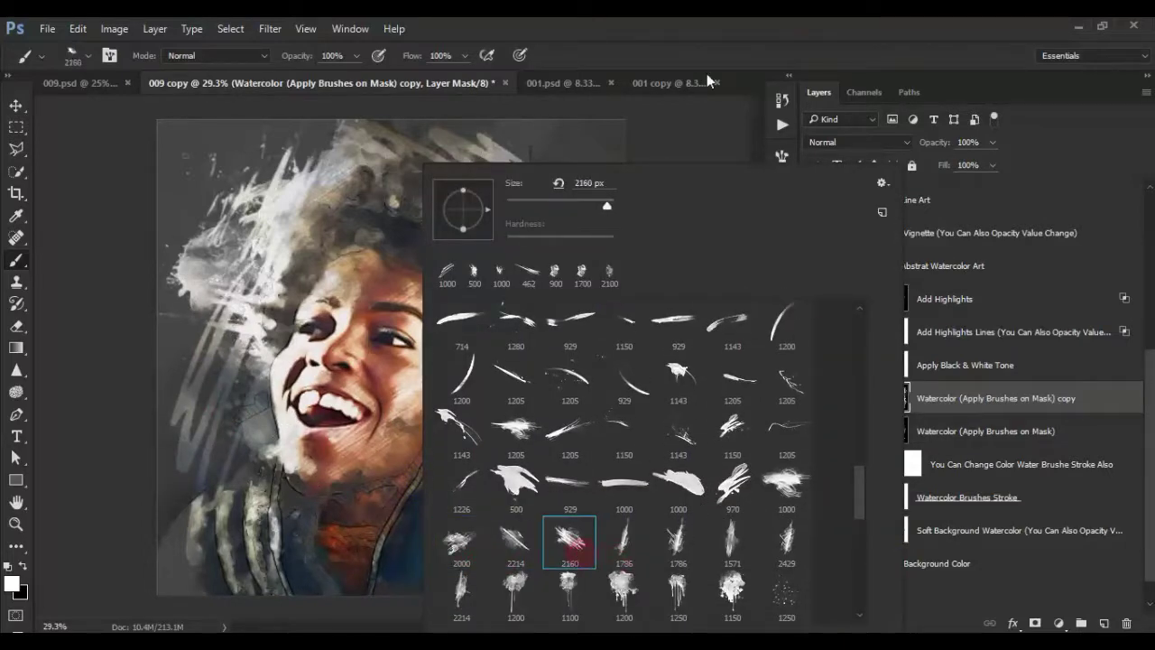
click(730, 27)
click(445, 310)
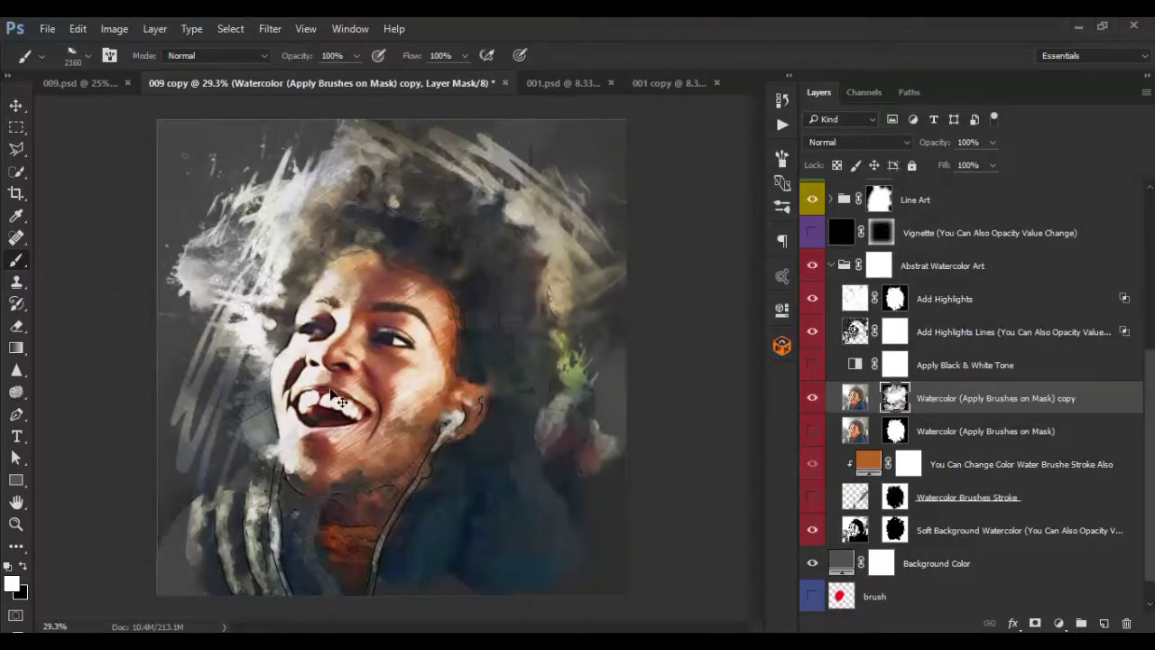
key(ctrl+z)
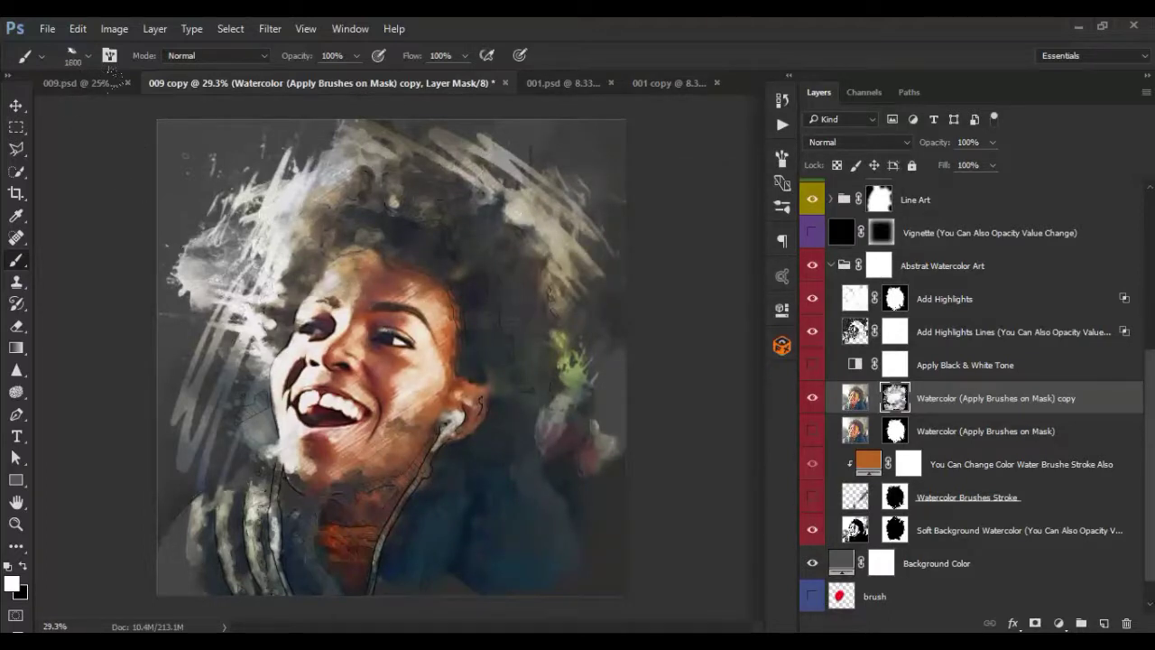
- Paint 2160 px streaks over the lower-left portrait and upper-left hair
key(bracketleft)
click(260, 167)
key(ctrl+z)
click(244, 415)
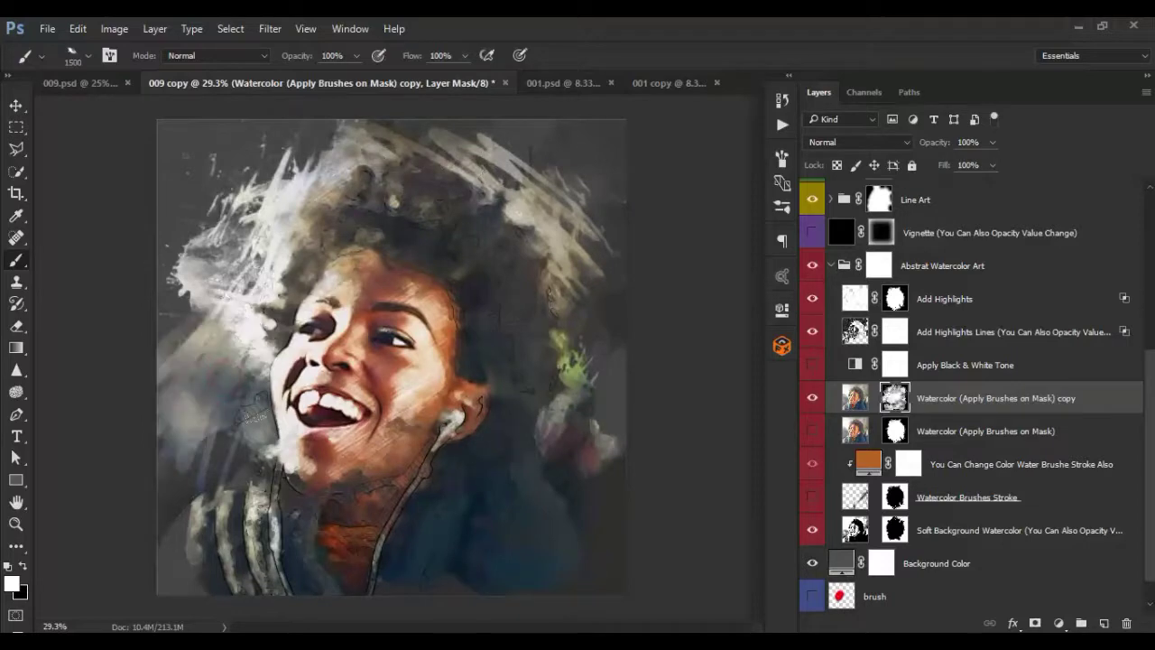
click(236, 406)
click(237, 471)
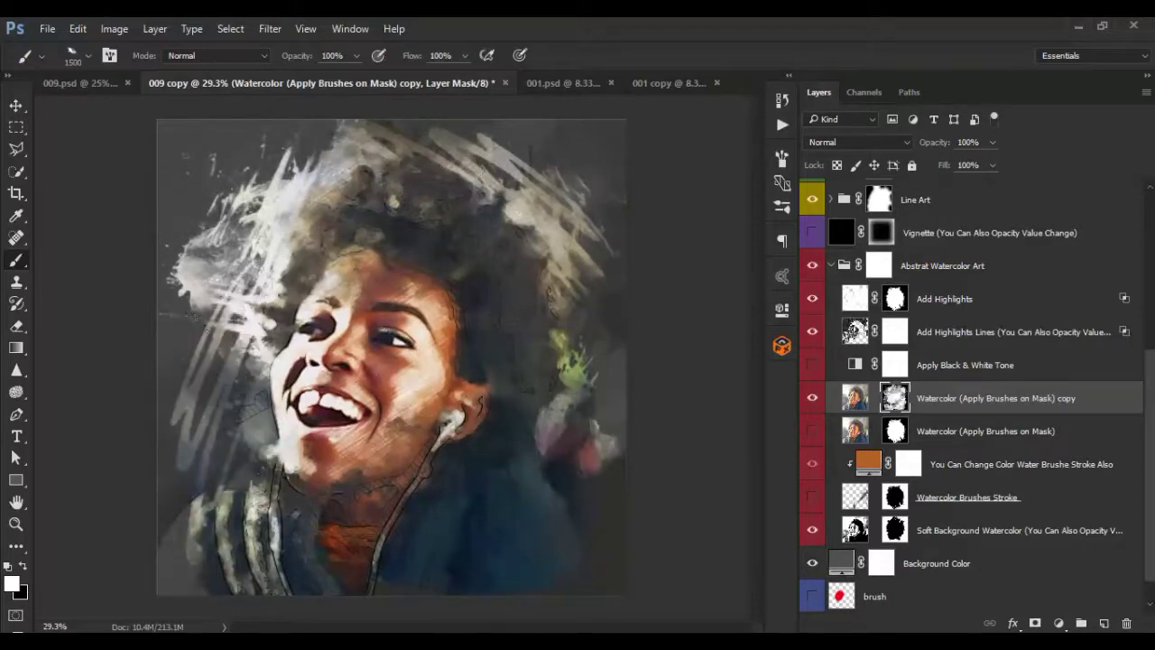
click(117, 180)
- Dab a smaller 1200 px drip brush right of the face, around the chin and left side
right_click(369, 291)
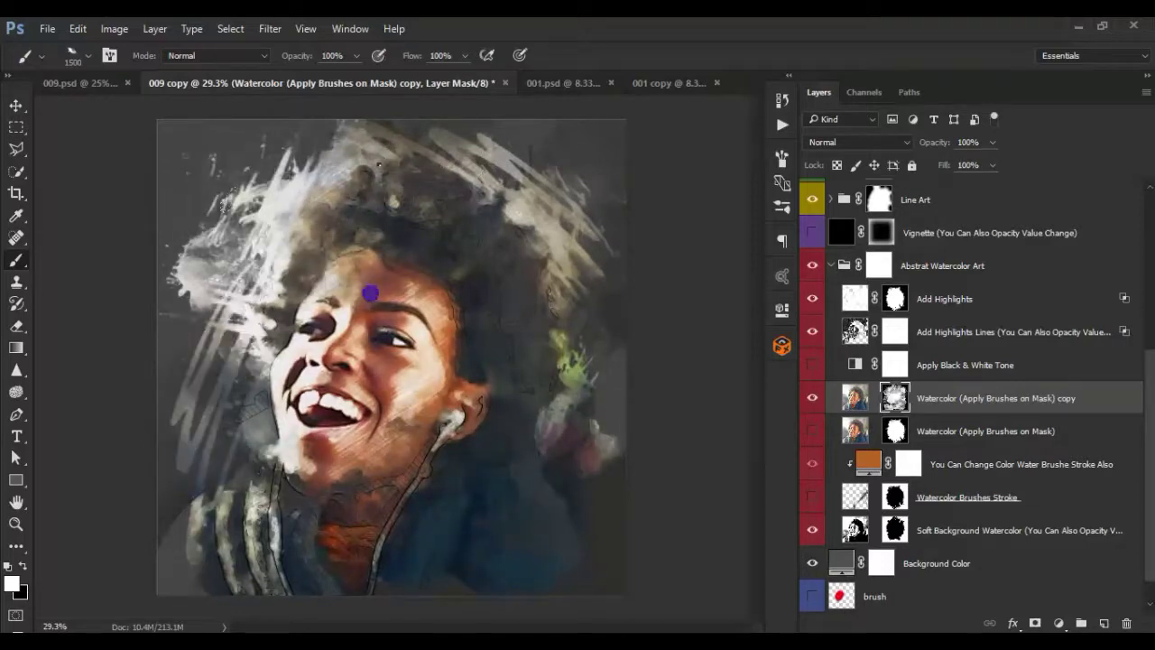
scroll(578, 452, down, 1)
click(578, 526)
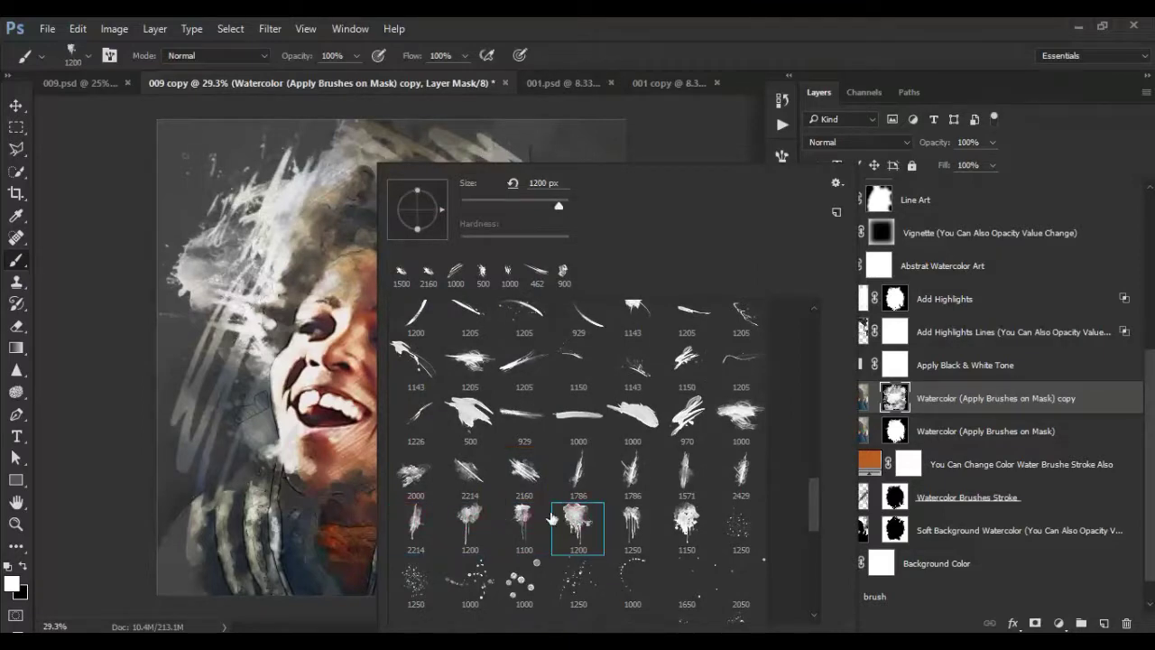
click(502, 97)
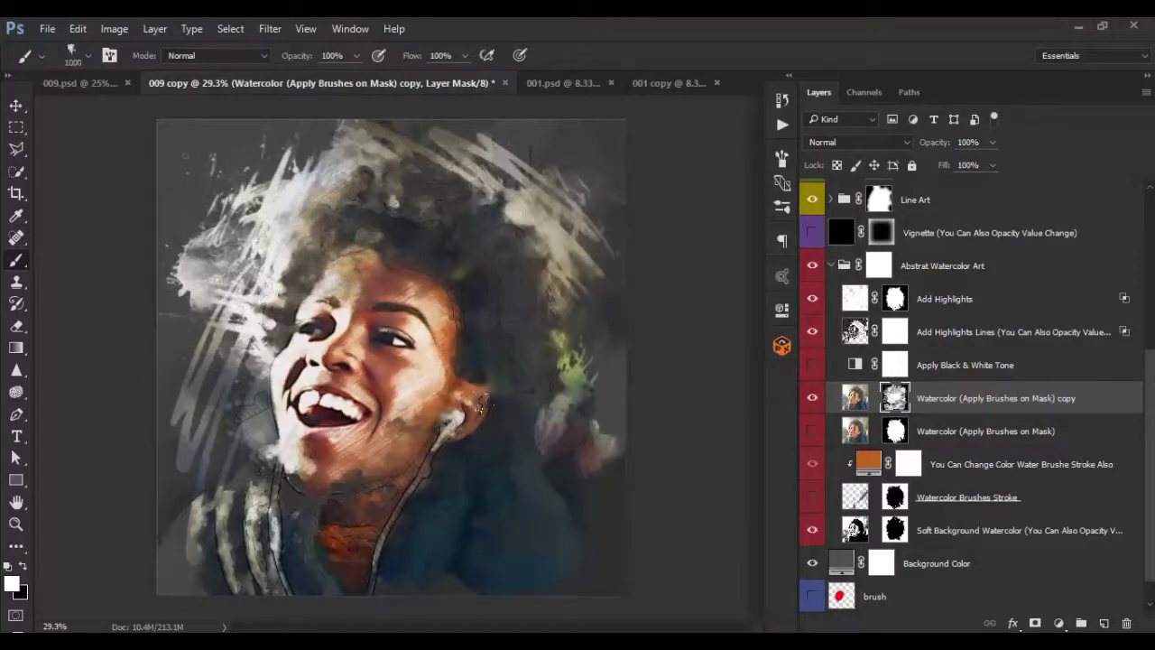
key([)
key([)
key([)
click(570, 443)
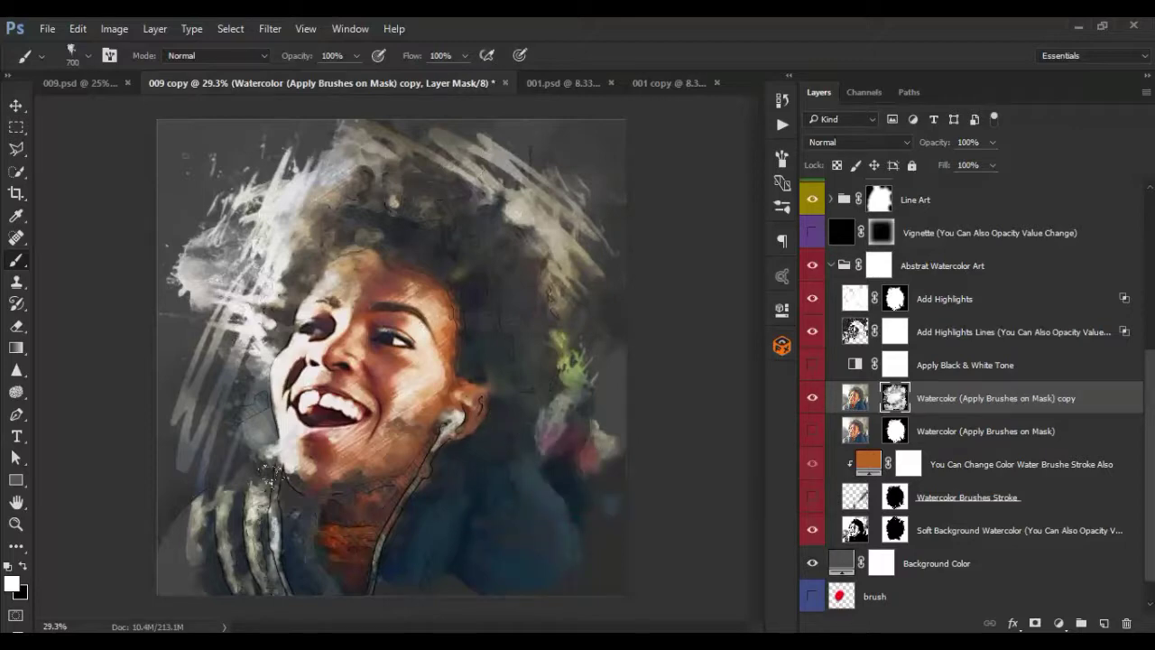
click(275, 471)
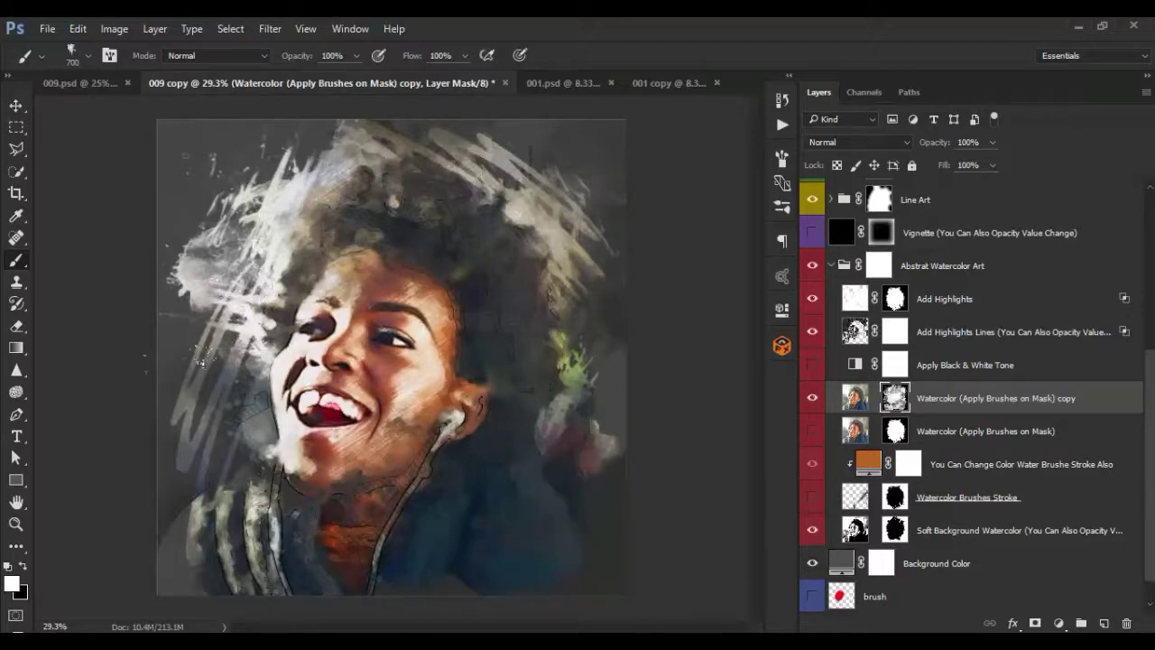
click(219, 433)
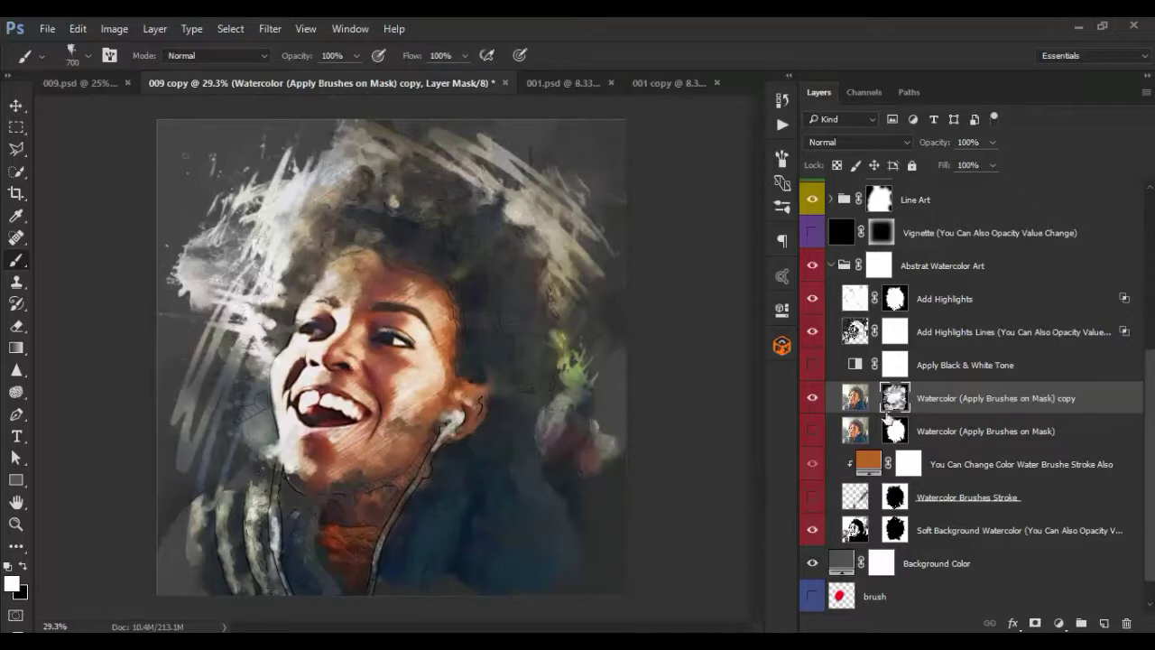
- Fill the mask white, invert it to black, then paint the face and hair back with drips
key(alt+BackSpace)
key(ctrl+i)
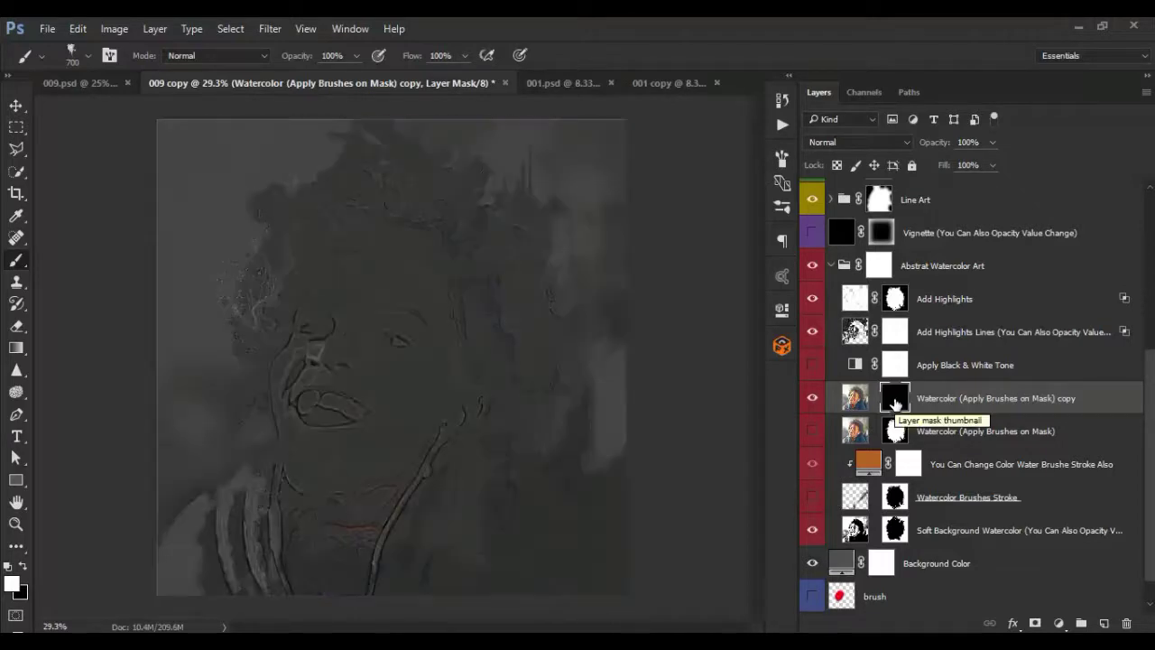
click(379, 330)
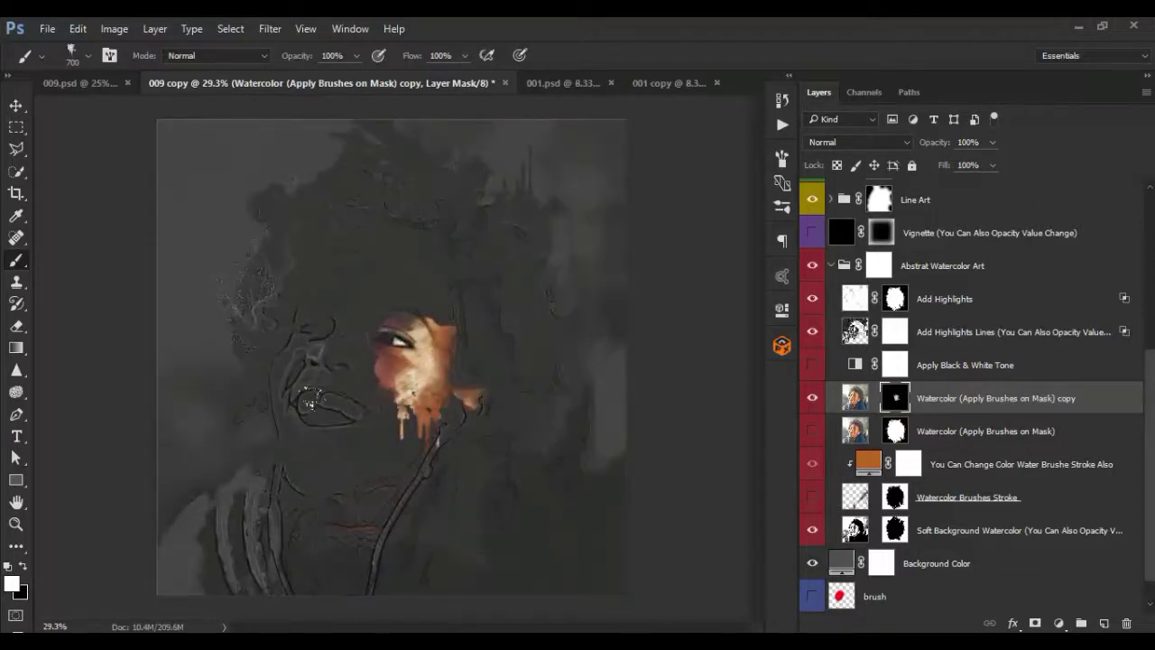
click(312, 447)
mouse_move(305, 448)
mouse_down()
mouse_move(285, 380)
mouse_move(424, 307)
mouse_move(307, 289)
mouse_move(353, 280)
mouse_up()
drag(288, 370, 271, 225)
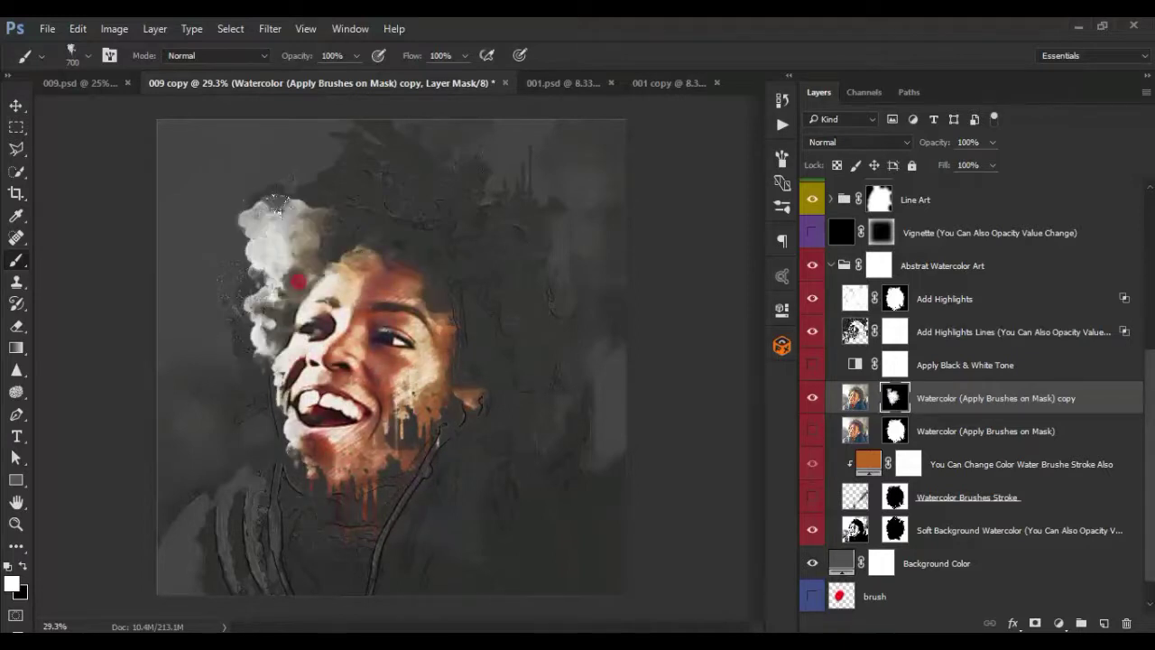
mouse_move(298, 280)
mouse_down()
mouse_move(389, 217)
mouse_move(451, 334)
mouse_up()
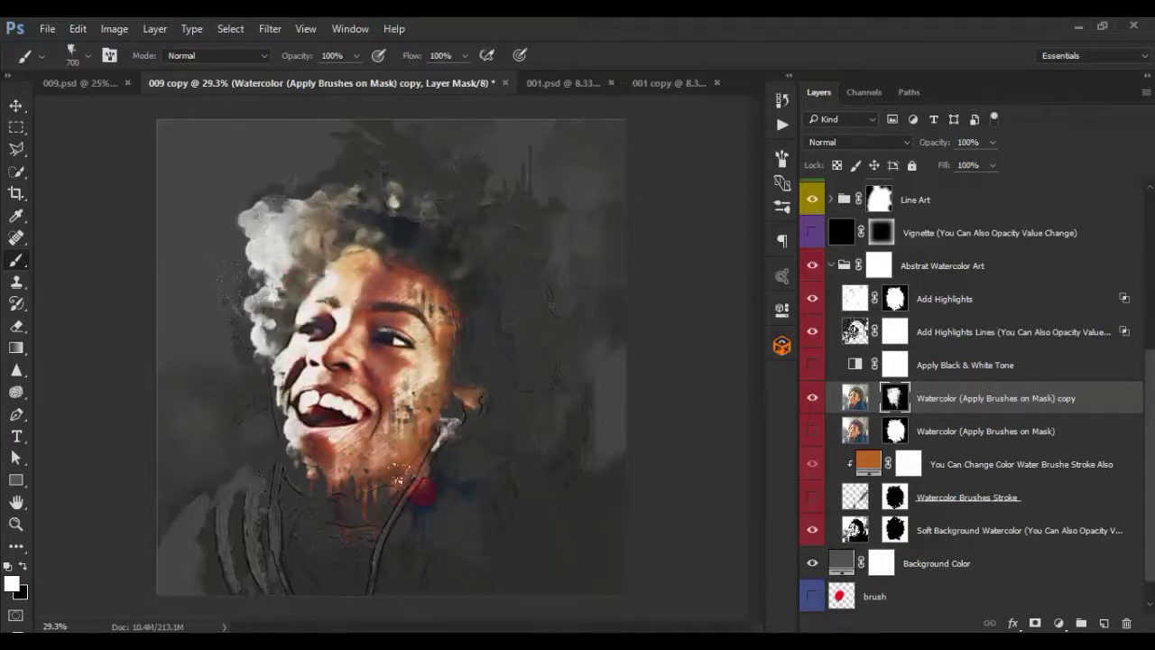
drag(406, 424, 502, 456)
drag(318, 442, 276, 431)
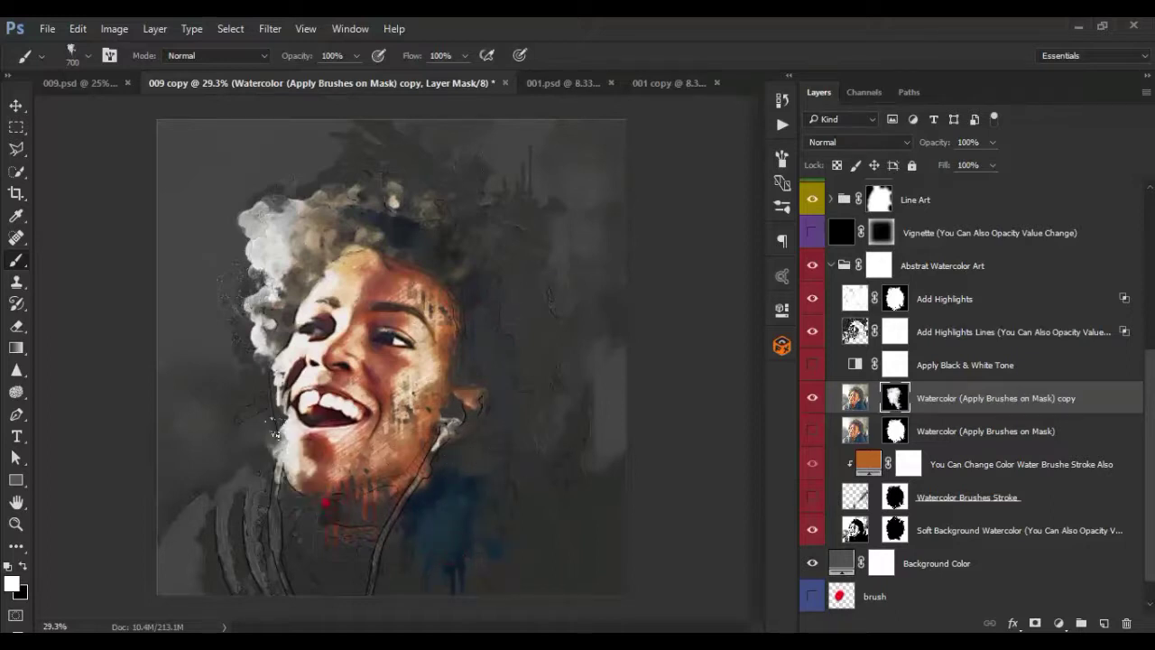
- Stamp the 2160 streaky brush over the right side, face and lower-left shoulder
right_click(354, 354)
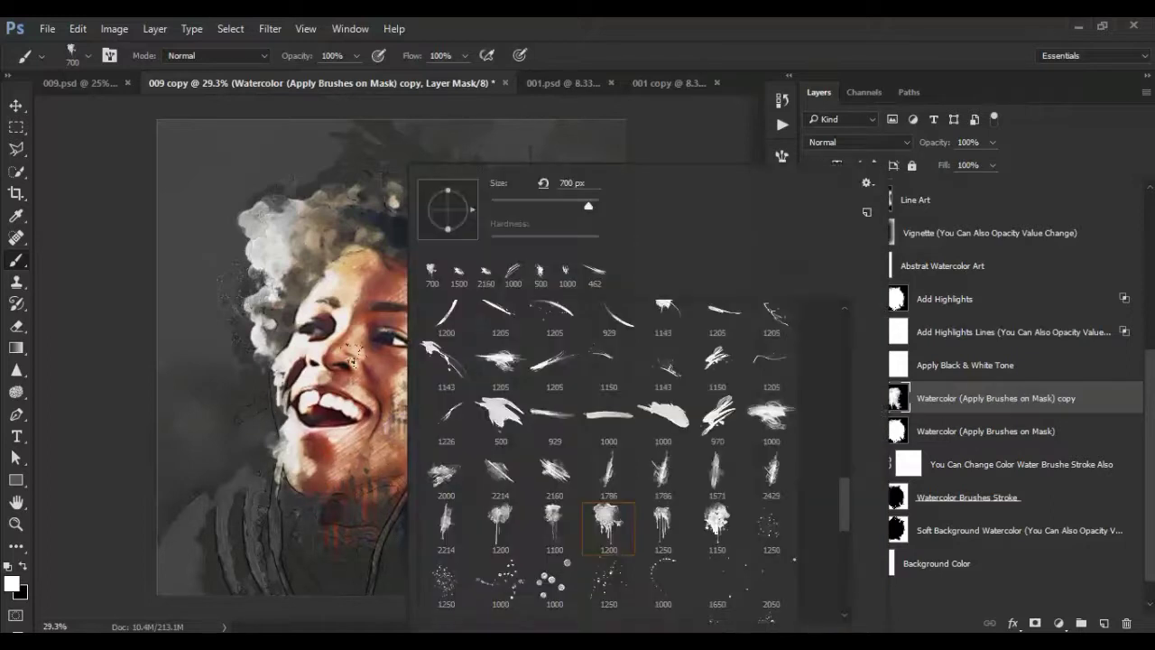
scroll(559, 470, down, 1)
click(554, 461)
click(586, 61)
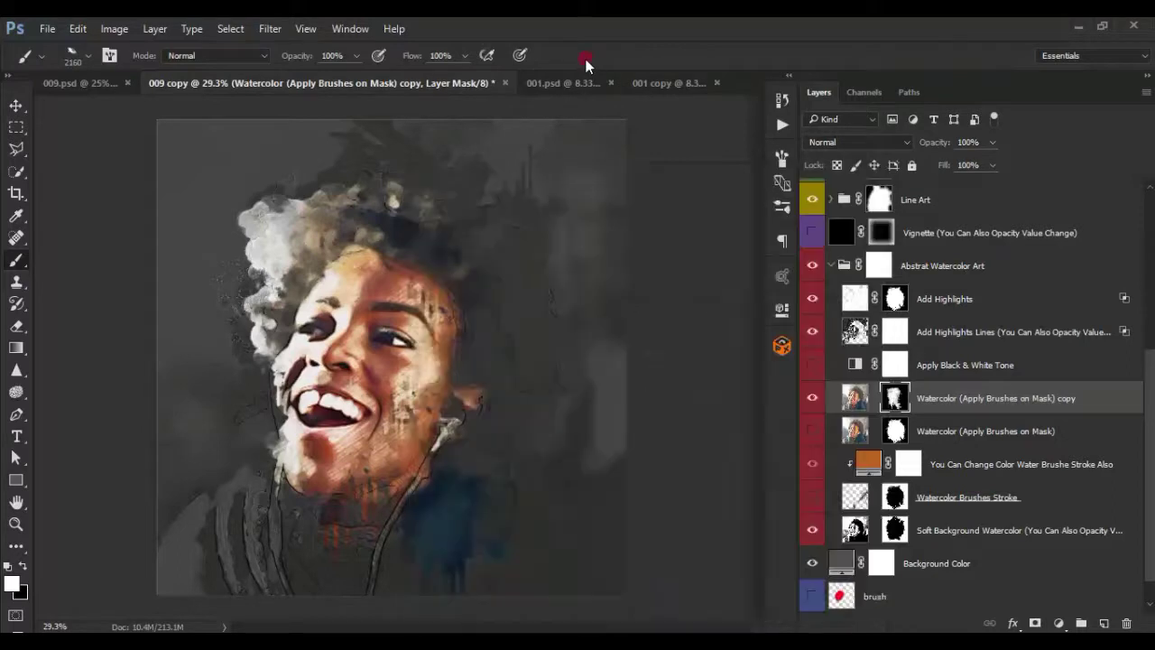
click(309, 181)
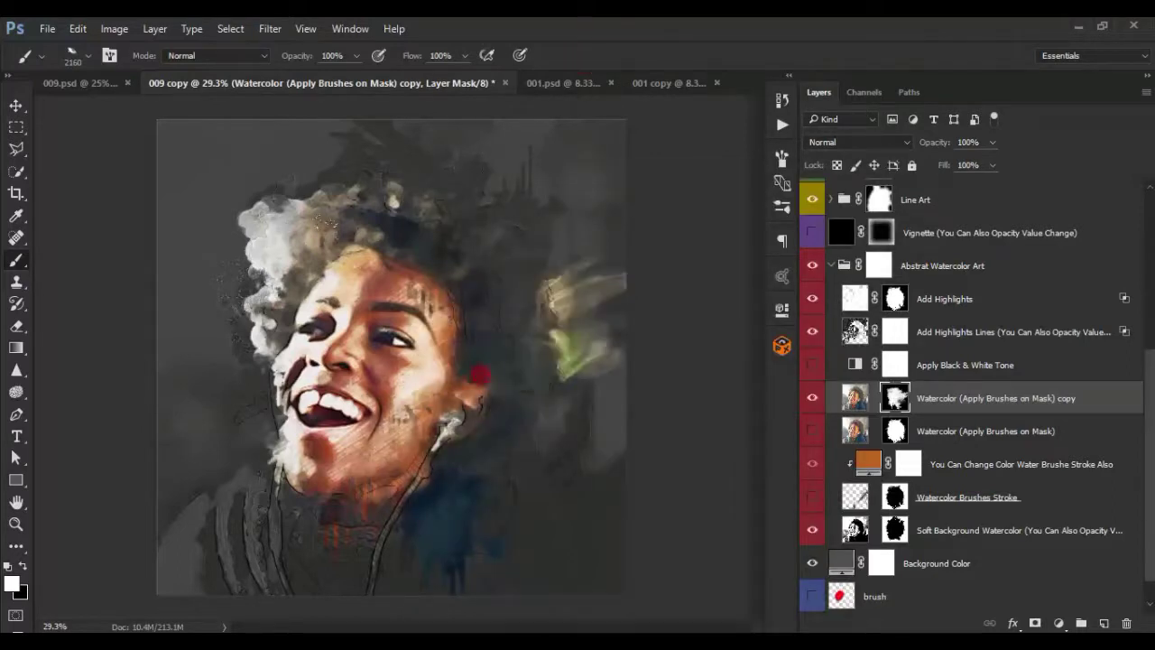
click(475, 289)
click(216, 341)
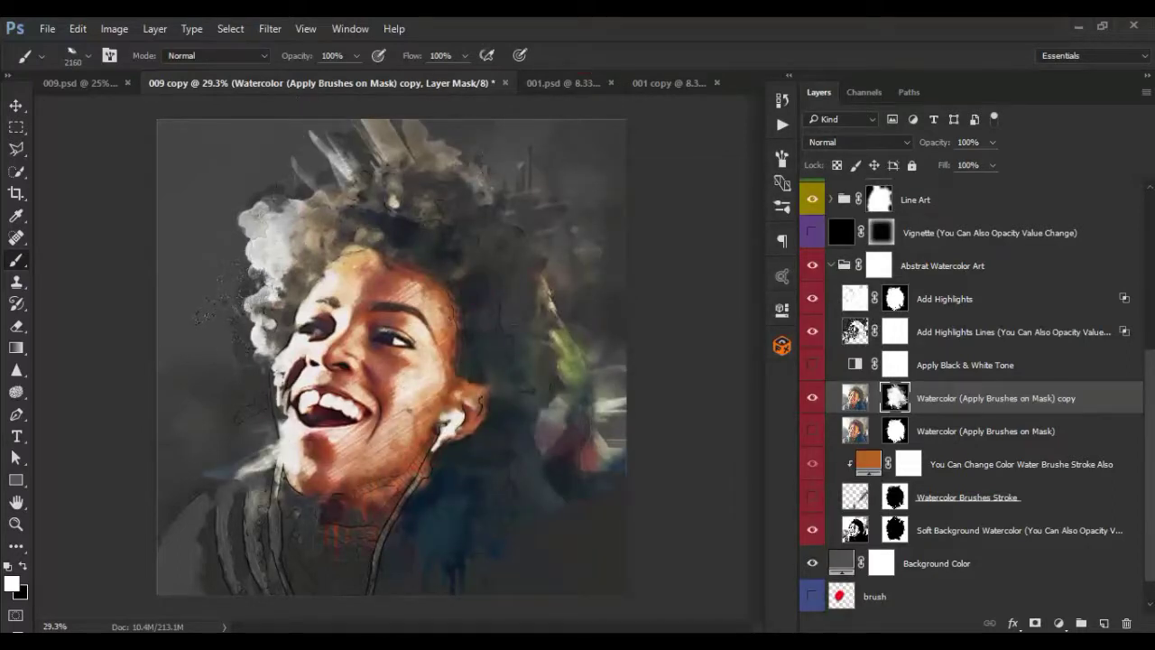
click(275, 512)
- Stamp white splatter dots beside the face with the 1250 splatter brush
right_click(370, 365)
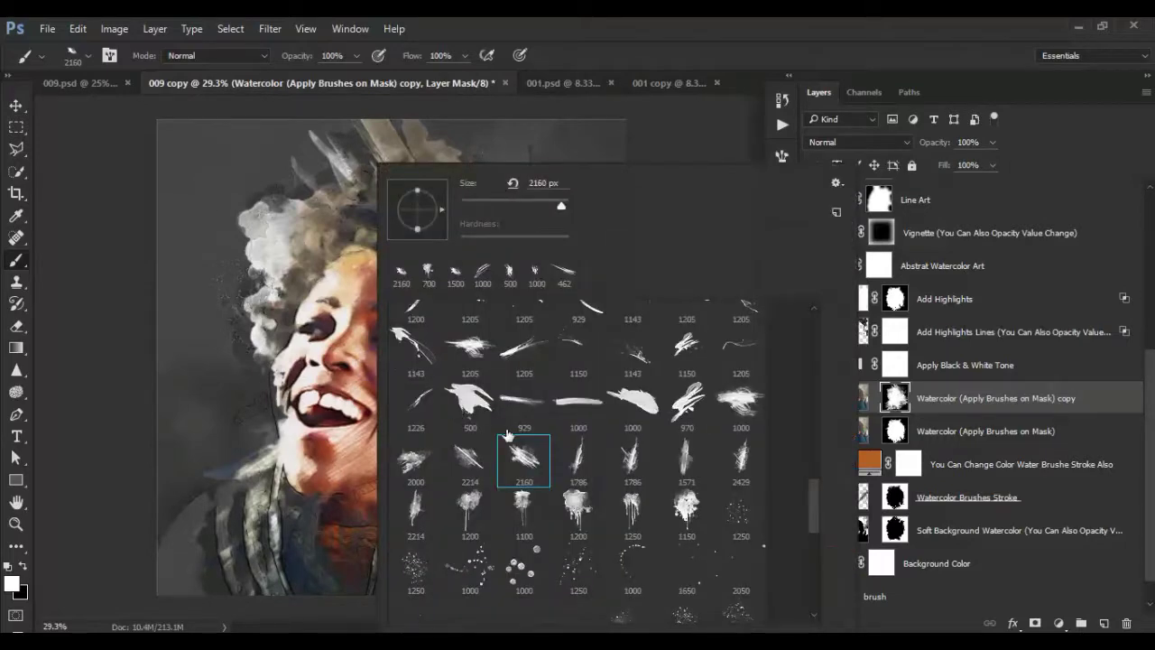
scroll(523, 451, down, 3)
click(577, 487)
key(Return)
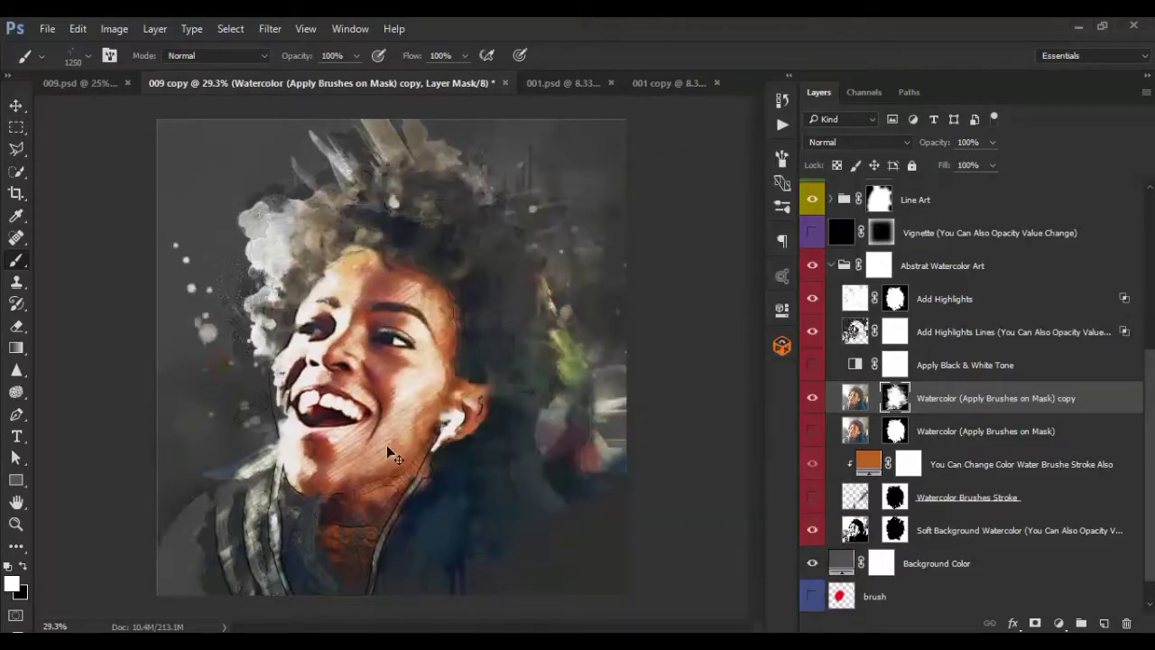
click(298, 388)
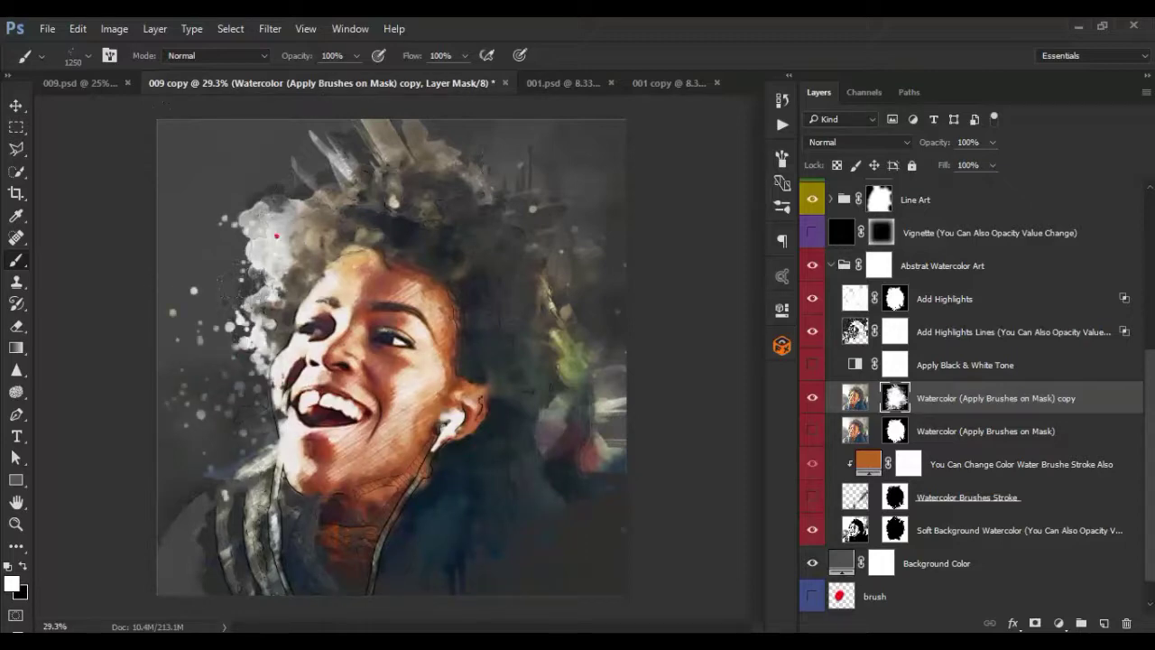
- Switch to the 1270 splatter brush and stamp more white splatter on the left
right_click(435, 327)
scroll(673, 460, down, 1)
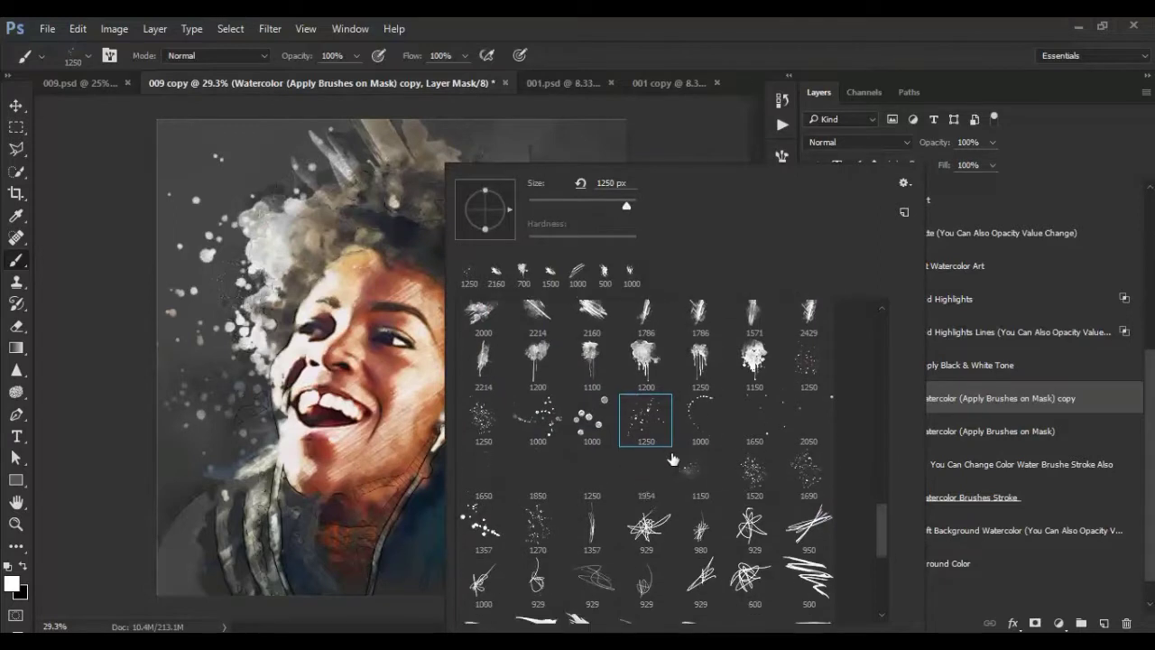
click(824, 418)
click(807, 480)
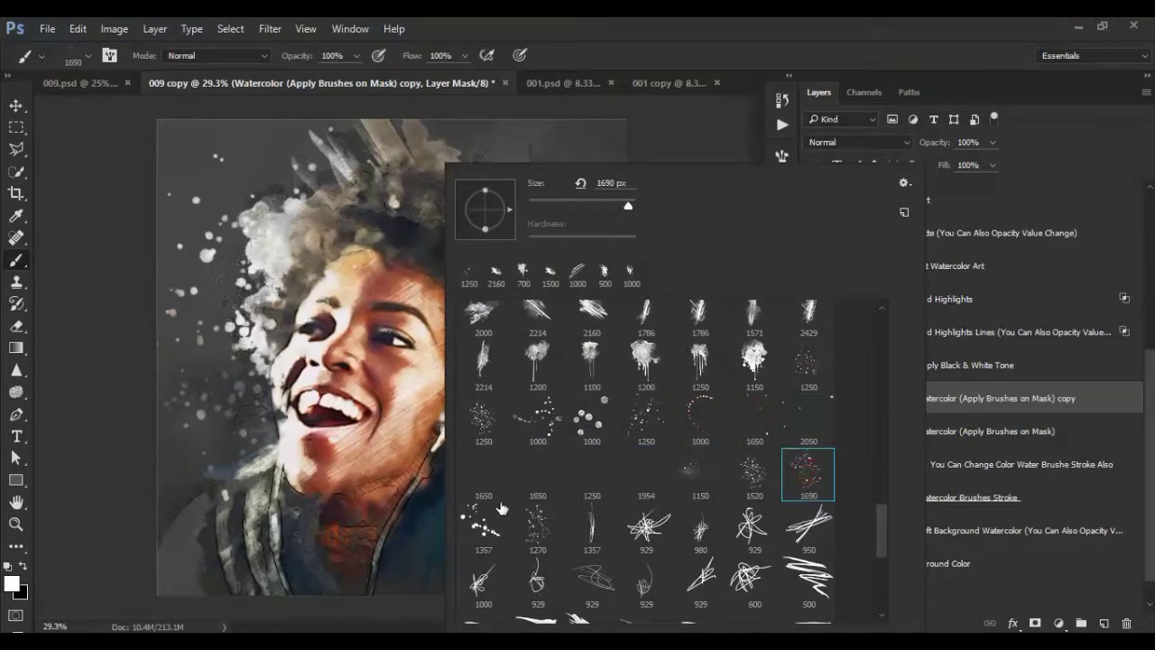
click(538, 528)
key(Return)
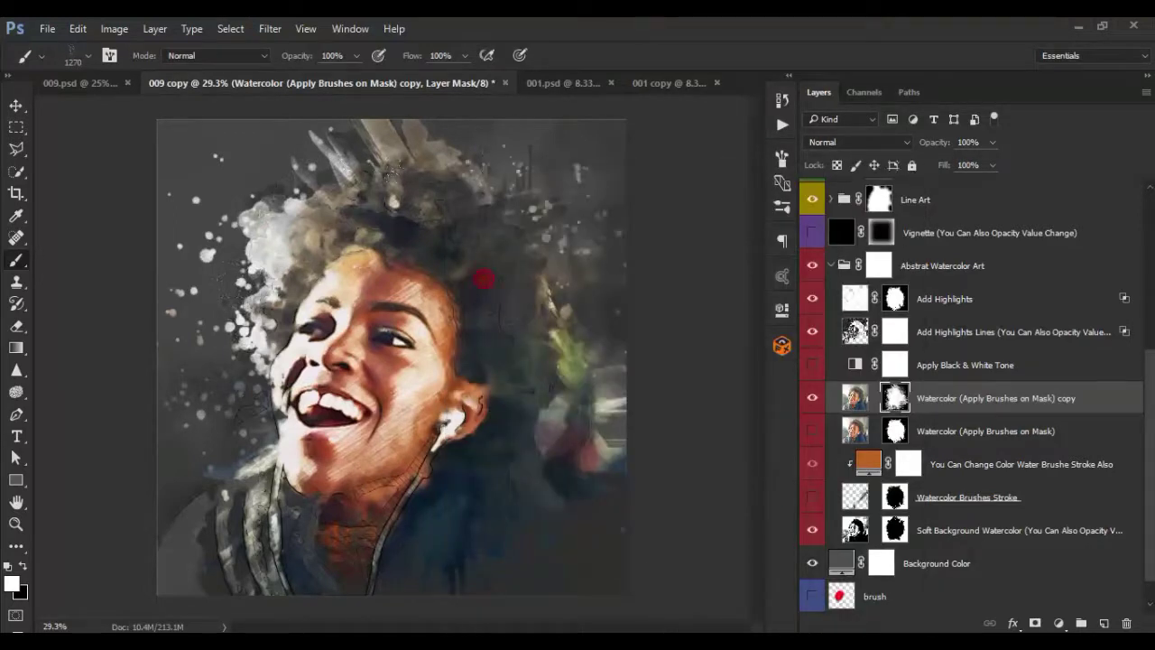
click(280, 325)
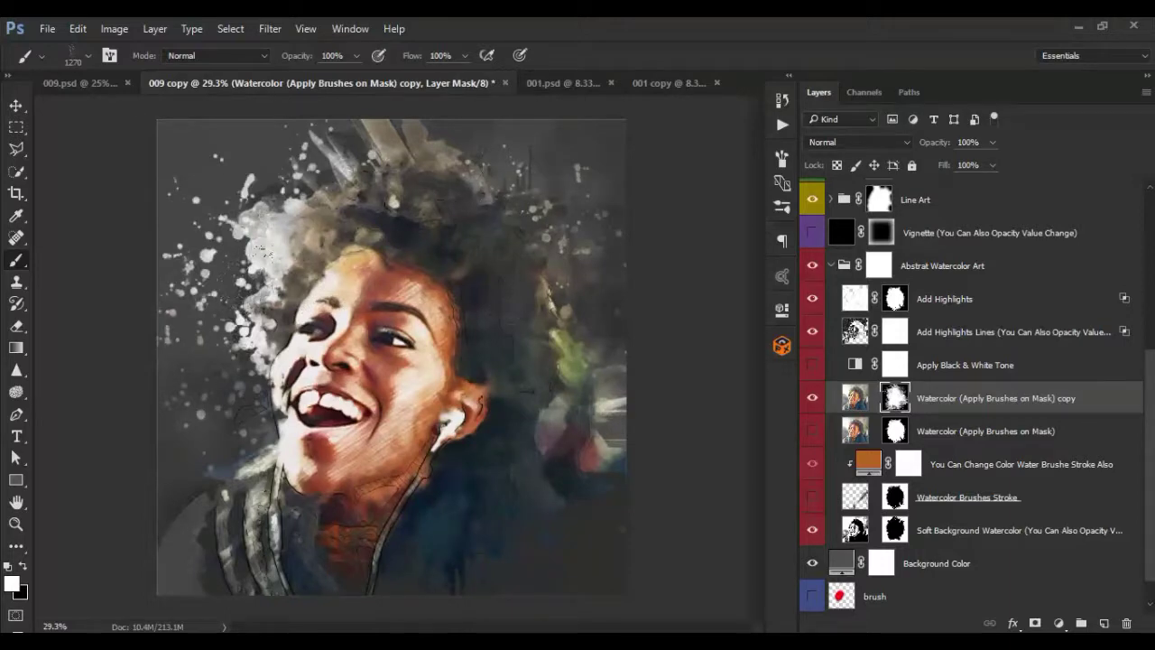
- Compare scatter and scribble brush shapes, settling on the 929 scribble brush
right_click(415, 164)
scroll(613, 451, down, 2)
click(615, 459)
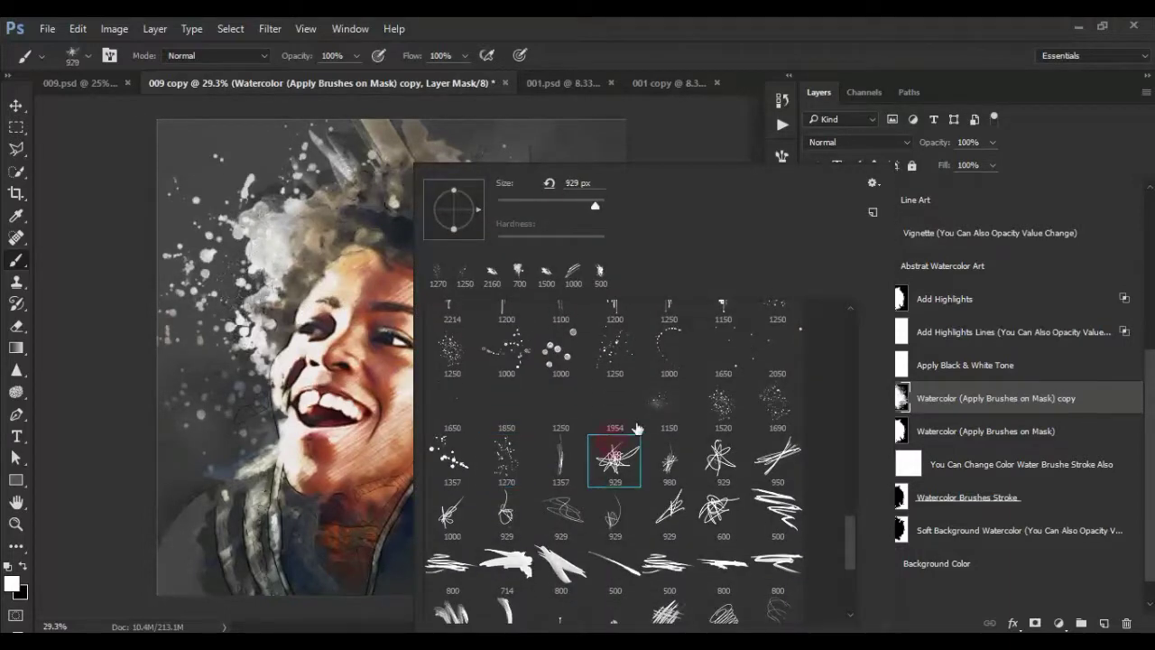
scroll(636, 428, down, 1)
click(553, 415)
click(657, 406)
click(718, 405)
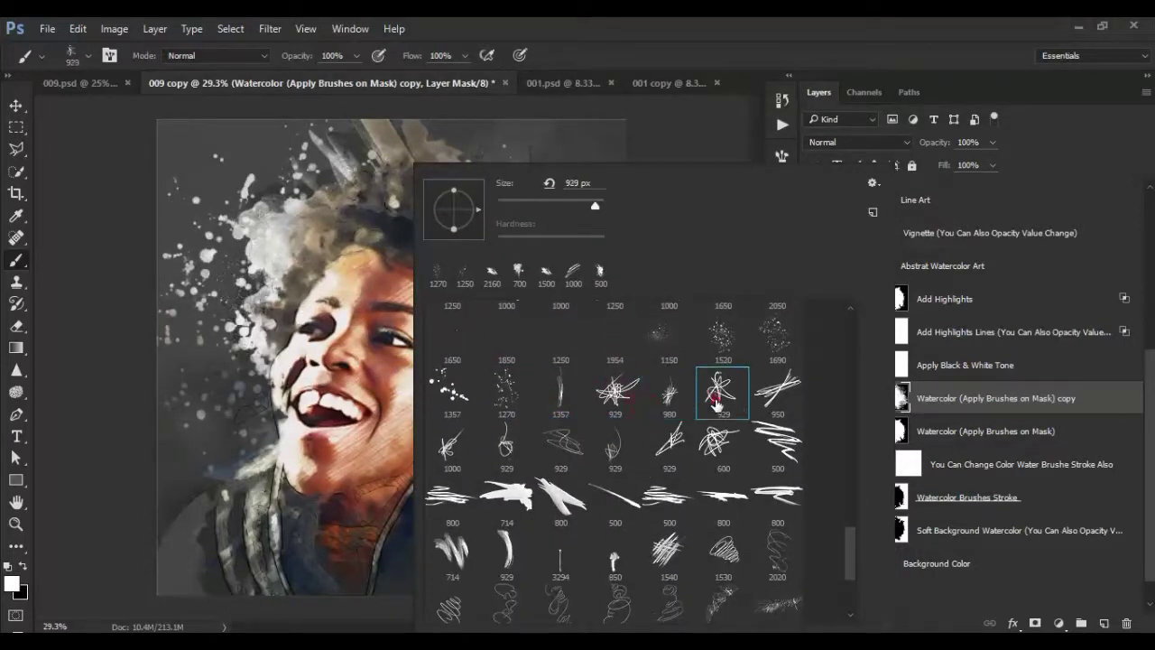
click(772, 397)
click(442, 447)
click(552, 444)
- Use the 714 stroke brush to brighten the lower-left shoulder and neck
scroll(614, 432, down, 1)
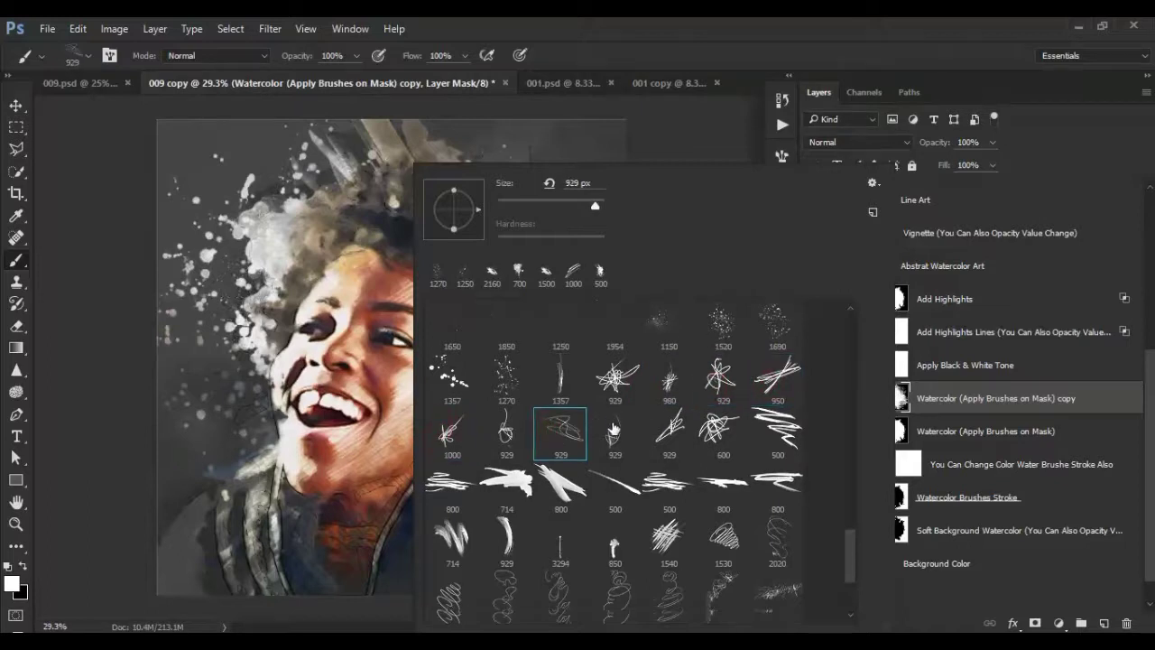
scroll(613, 431, down, 1)
click(451, 474)
key(Return)
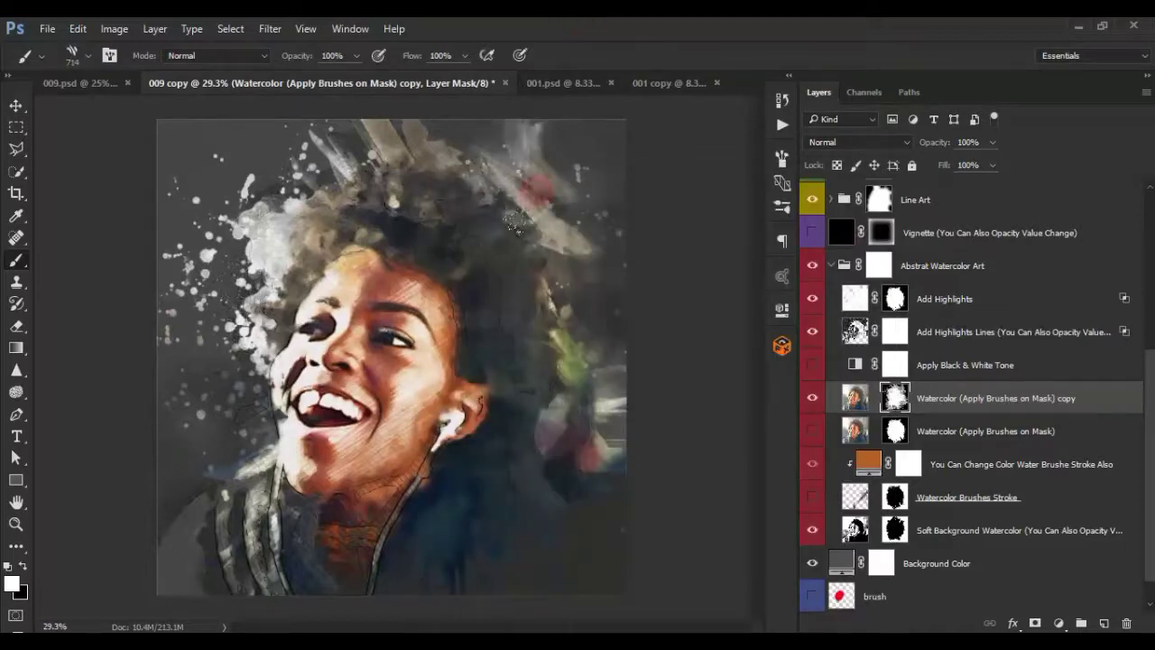
drag(225, 412, 253, 379)
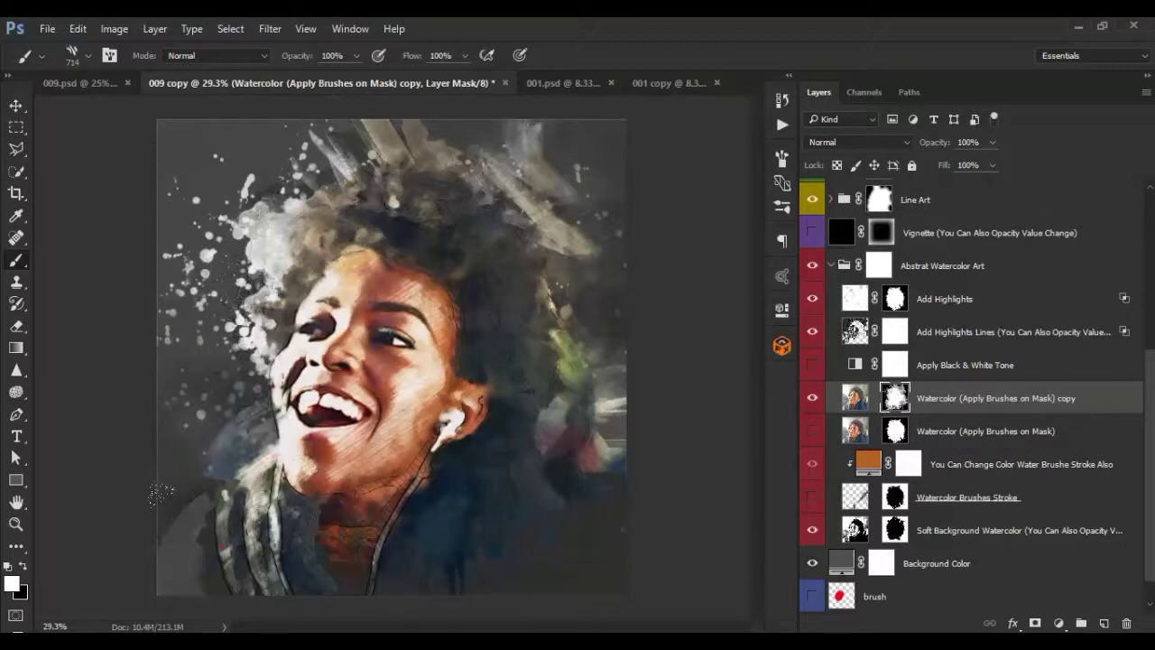
- Stamp 600 scribble brush marks near the upper-left hair and left of the chin
click(525, 518)
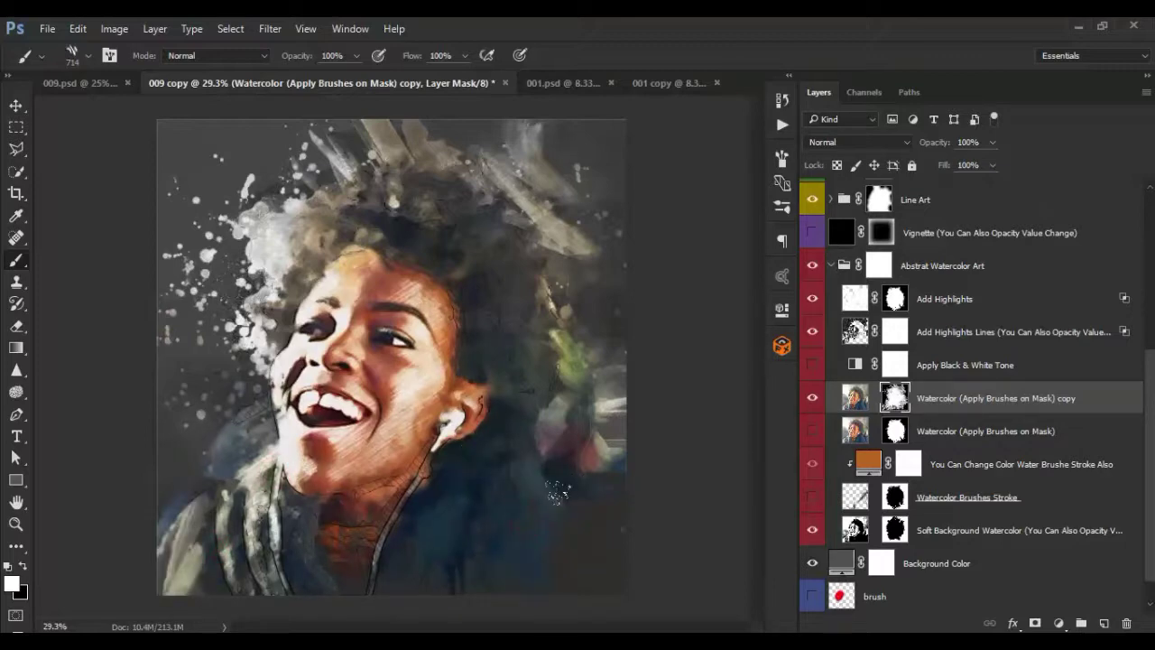
right_click(417, 421)
scroll(505, 427, down, 1)
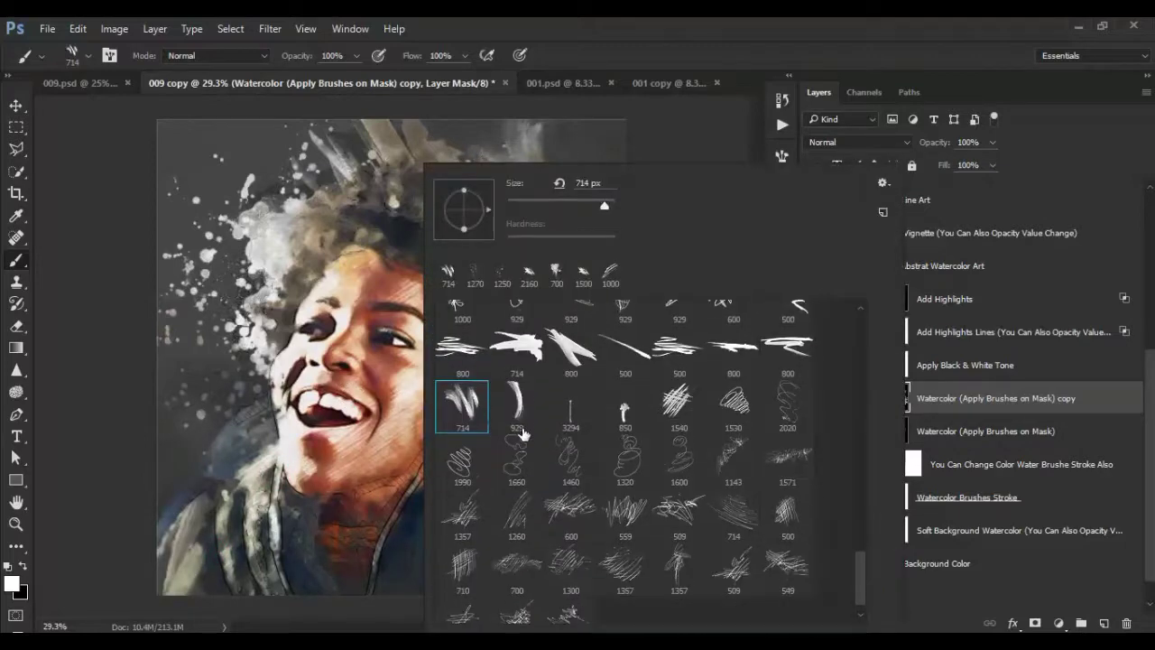
click(570, 515)
click(639, 25)
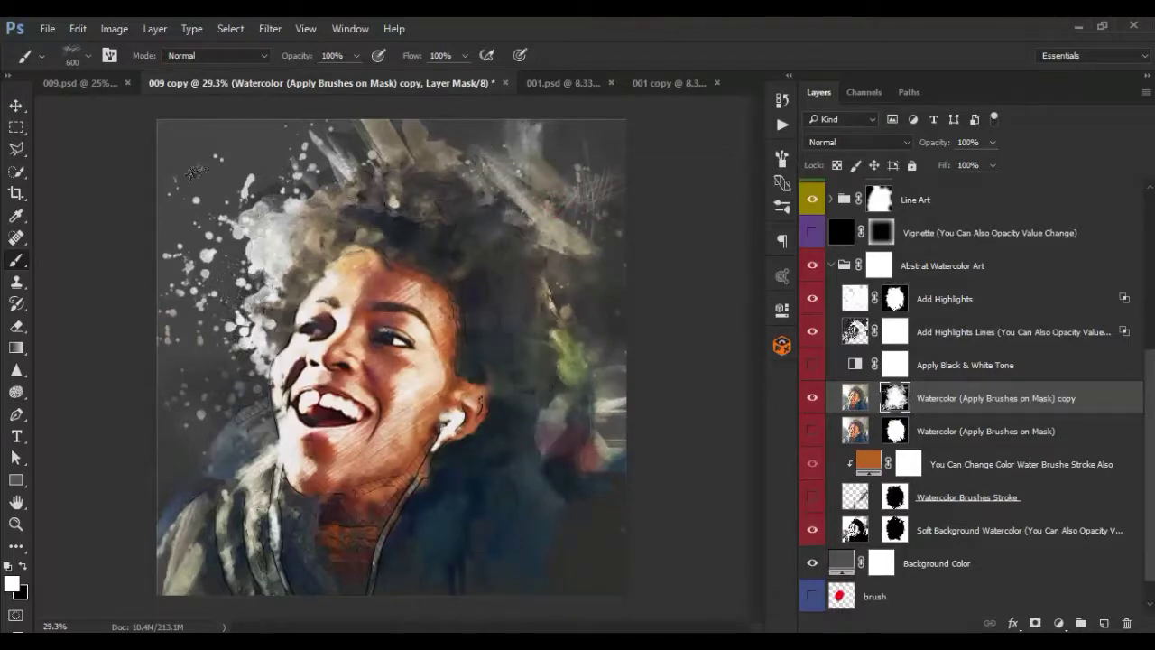
click(266, 197)
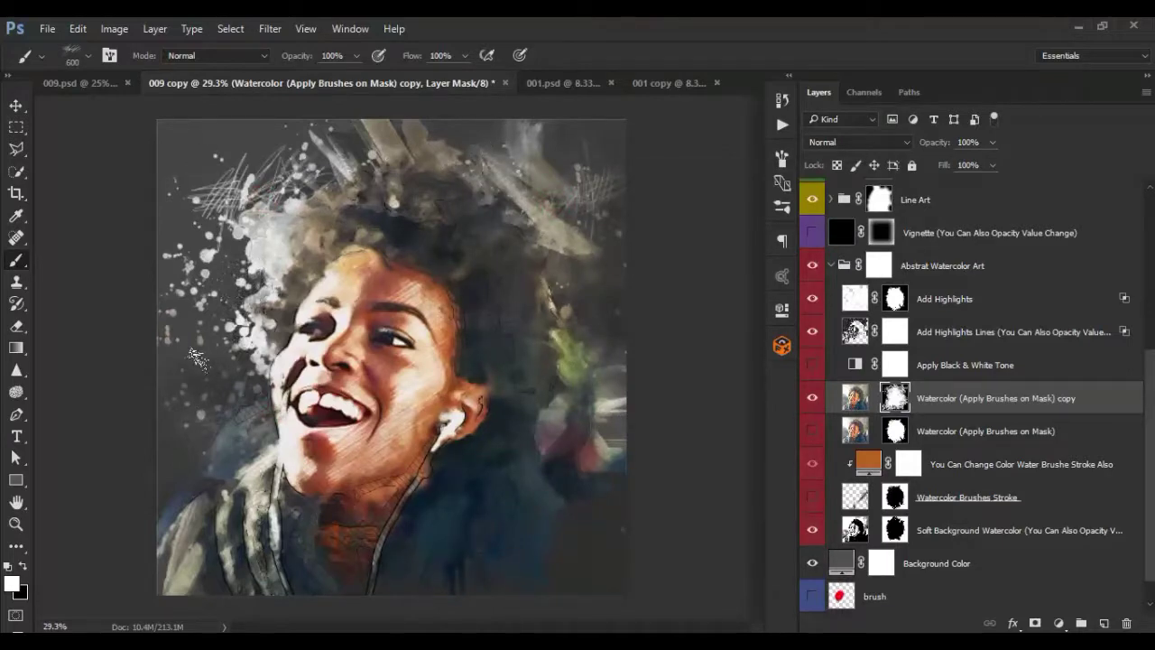
click(253, 411)
- Pick the 1660 brush and add white splatter left of the face
right_click(318, 431)
scroll(510, 501, down, 1)
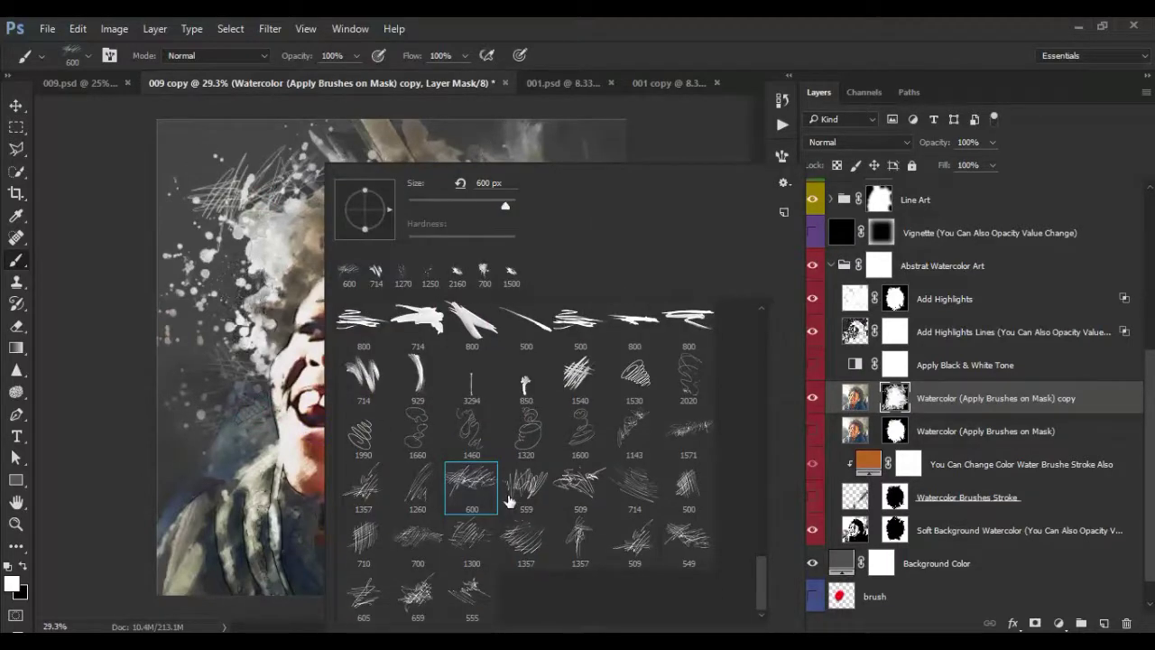
drag(533, 425, 415, 429)
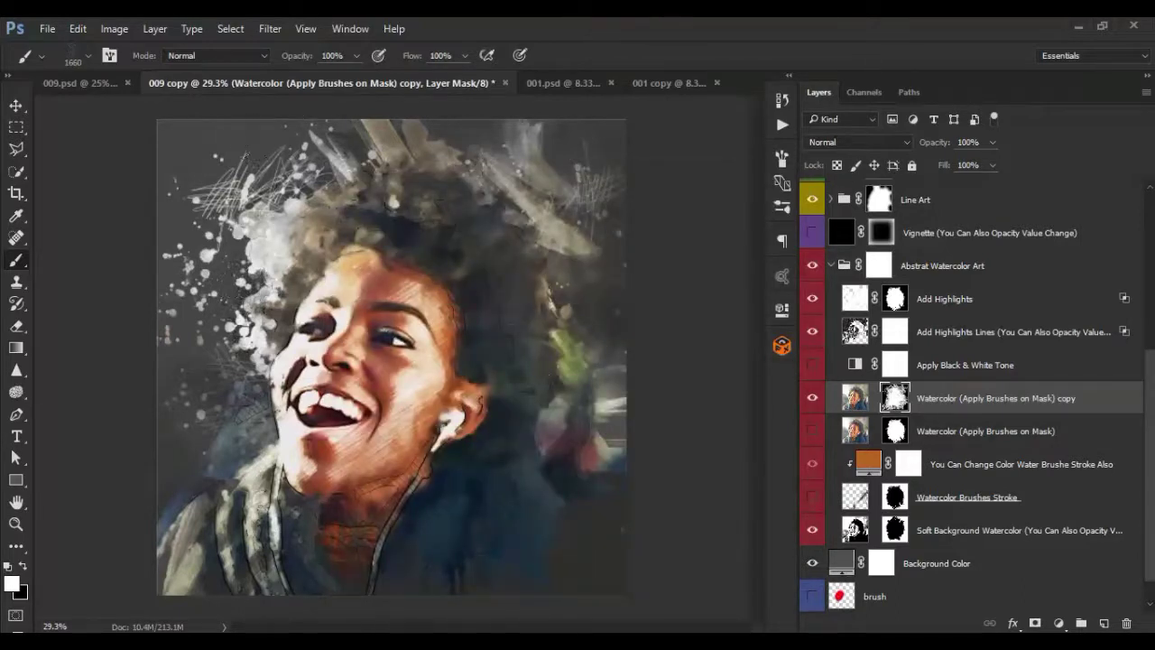
click(160, 215)
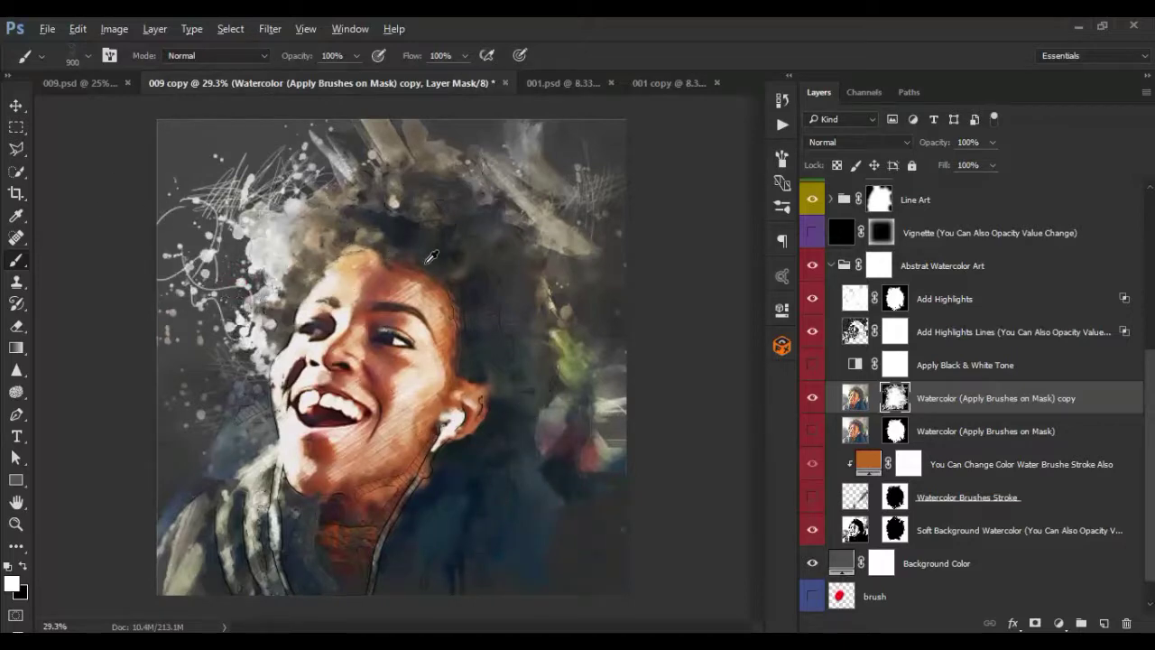
- Add a new empty layer and paint thin orange-red strokes over the neck and upper-left hair
scroll(431, 257, up, 2)
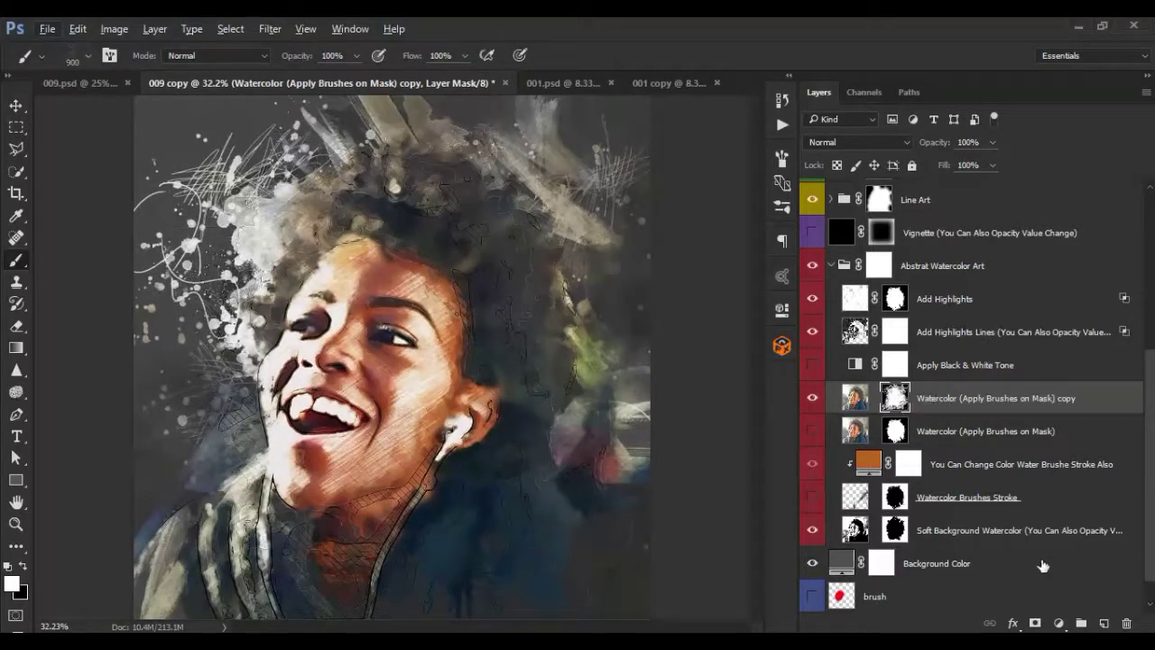
click(1104, 623)
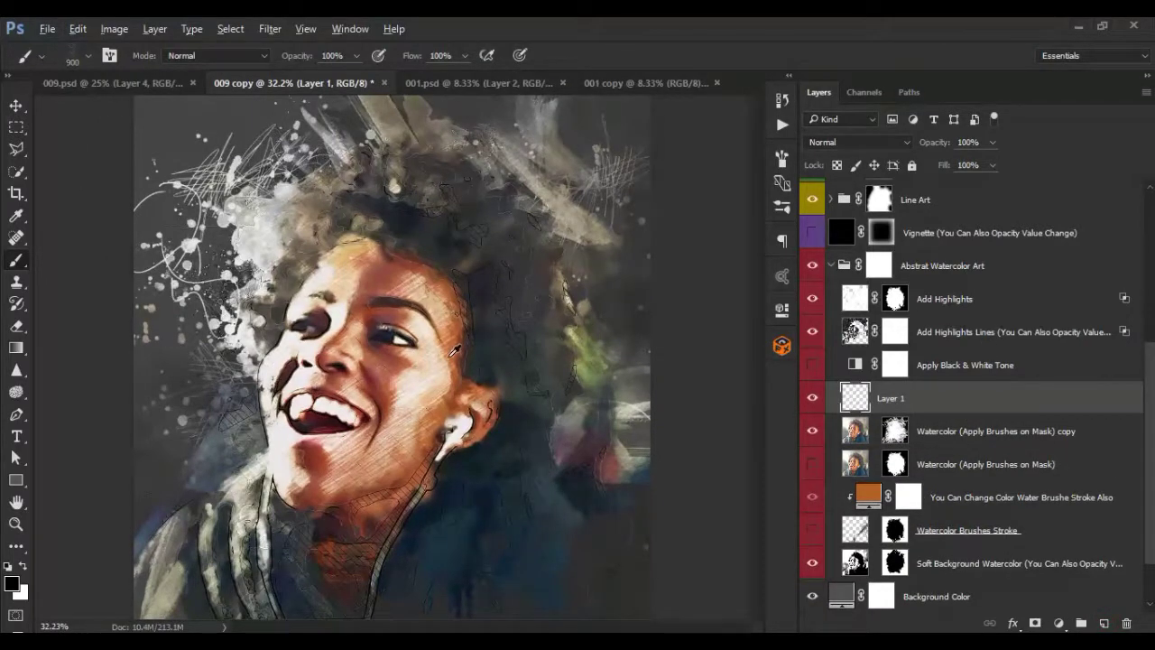
alt+click(455, 316)
drag(548, 444, 480, 367)
drag(434, 406, 533, 411)
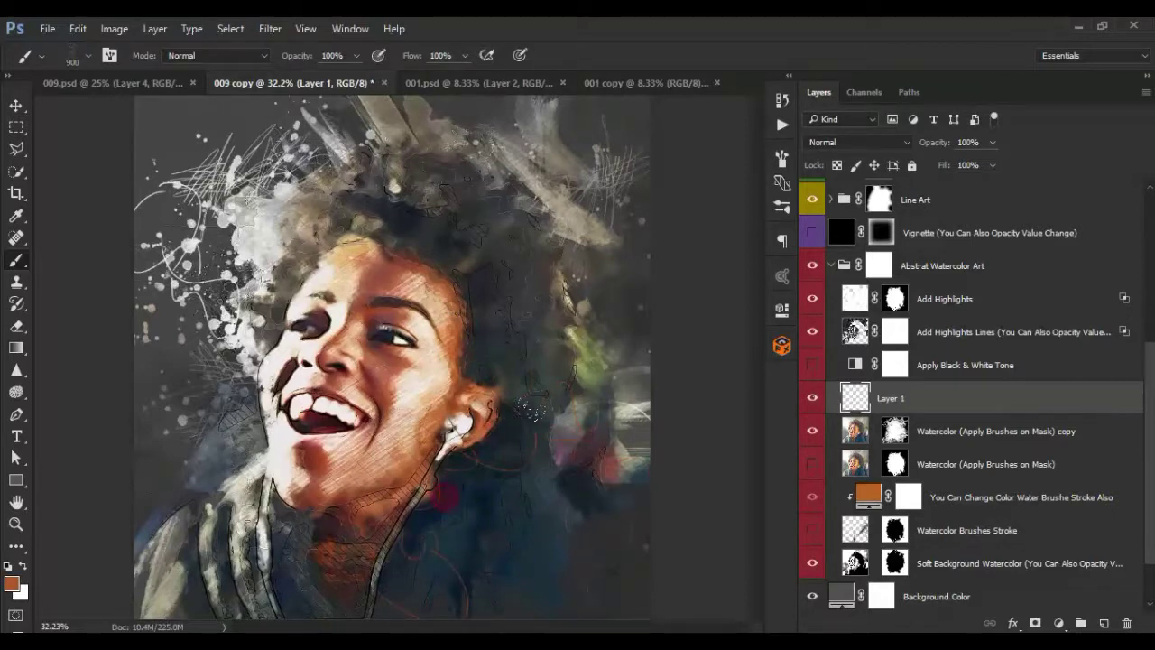
drag(298, 194, 245, 238)
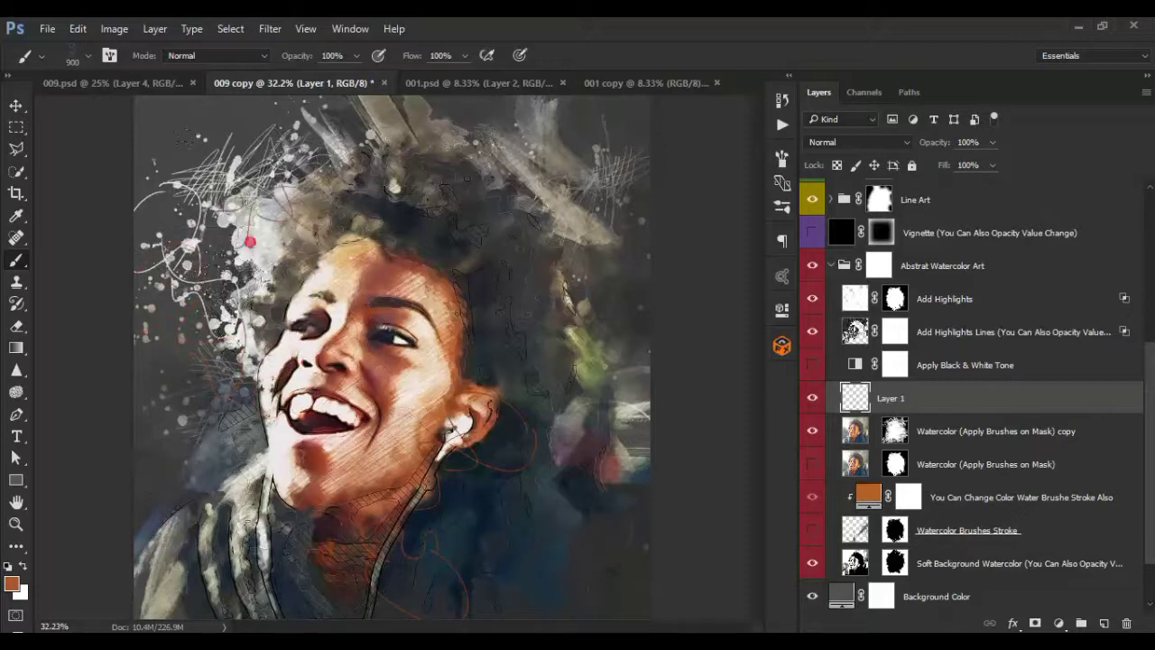
- Paint white loops over the left splatter and lower-right neck; undo a trial large-brush white stroke
key(x)
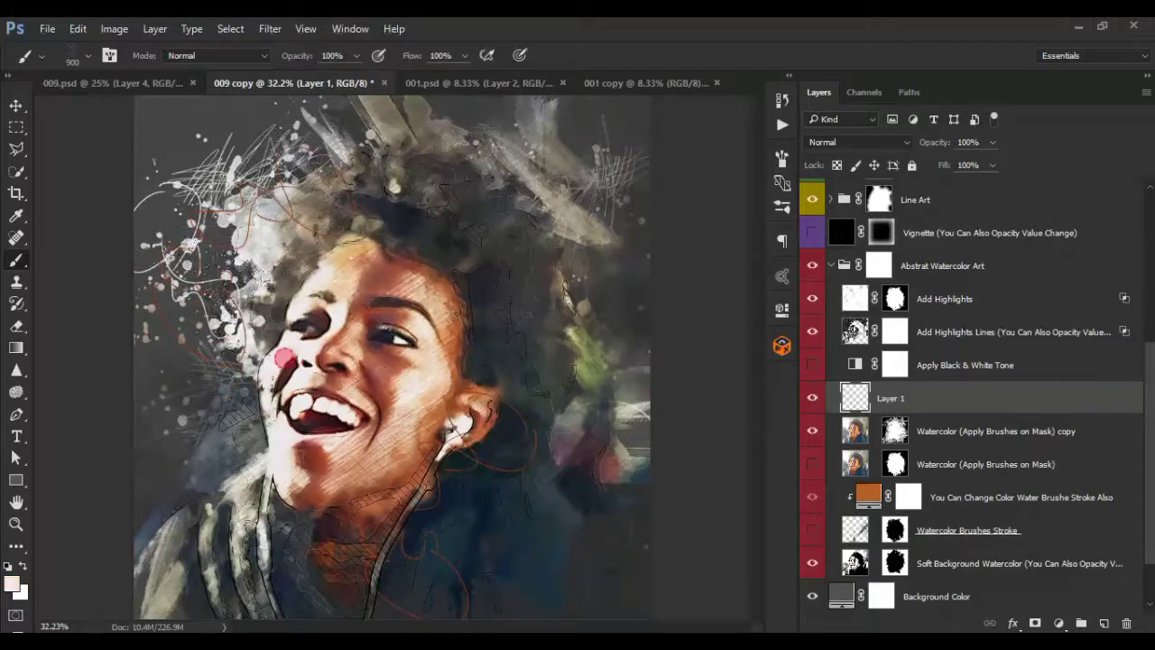
drag(298, 361, 180, 424)
drag(303, 488, 515, 451)
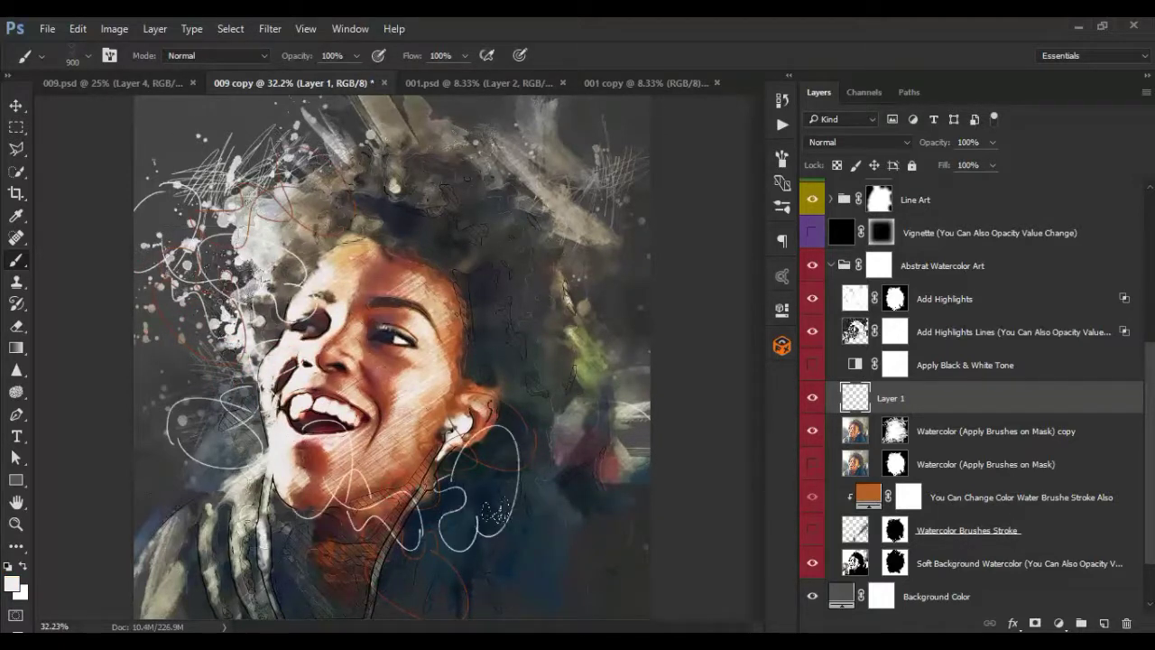
right_click(471, 433)
scroll(578, 406, up, 2)
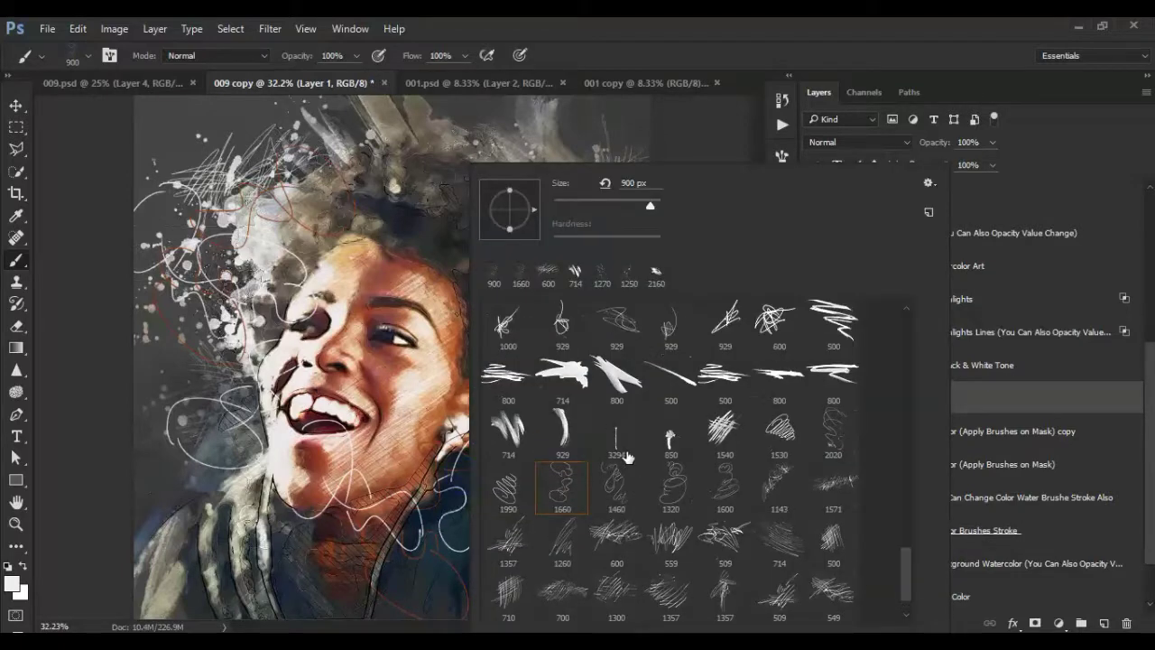
click(619, 381)
key(Return)
click(452, 300)
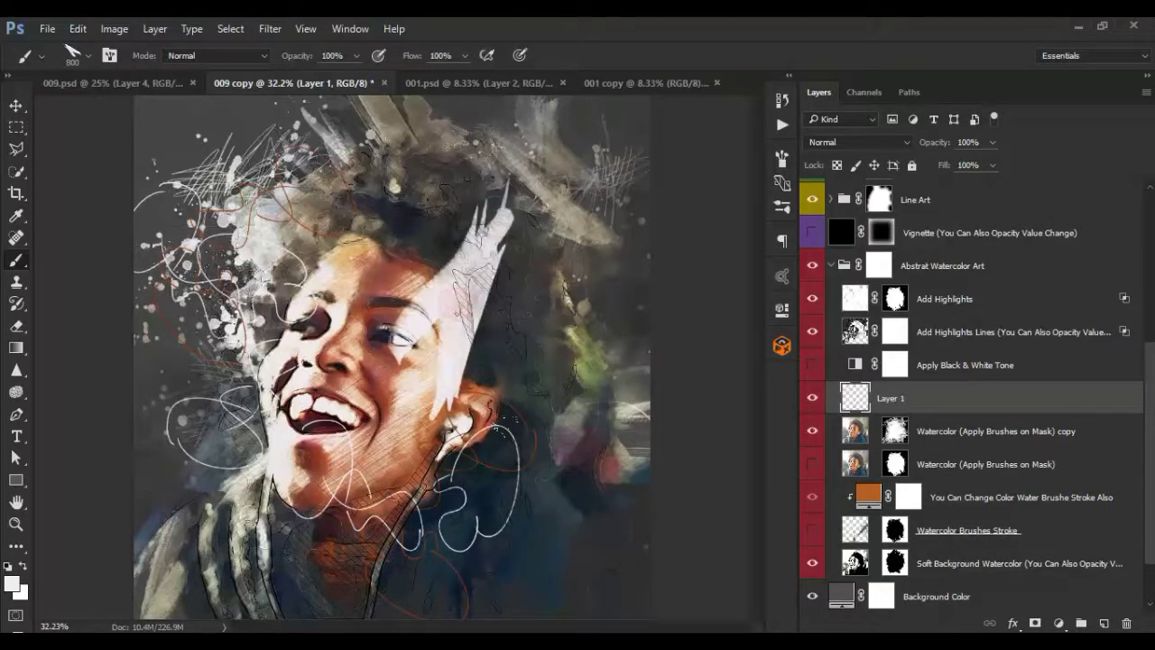
key(ctrl+z)
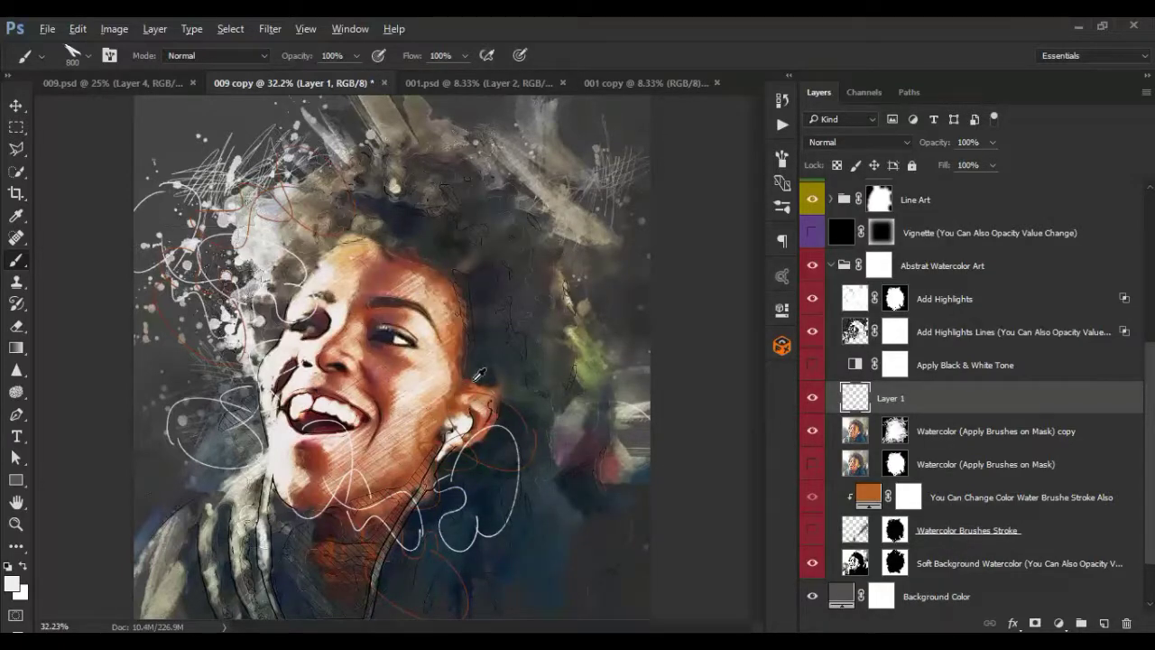
- With a sampled red-brown and a 1150 px stroke brush, stamp hair strands on cheek, ear and forehead
alt+click(467, 380)
right_click(463, 378)
scroll(636, 431, up, 5)
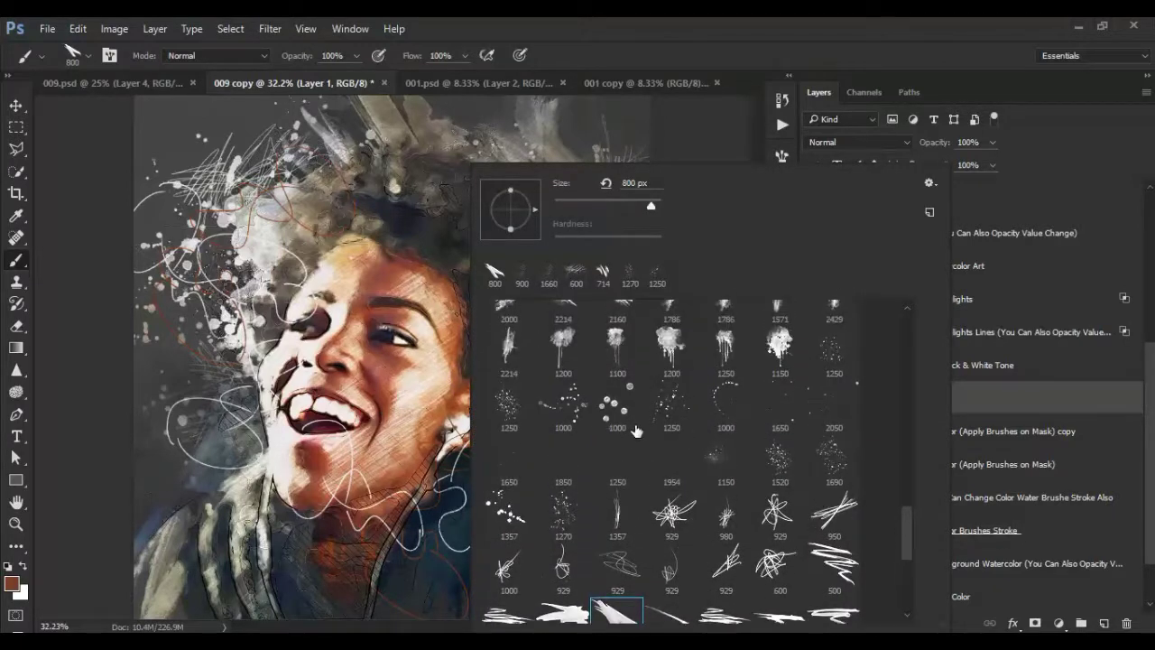
scroll(637, 431, up, 2)
scroll(636, 432, up, 1)
scroll(636, 431, up, 2)
click(663, 383)
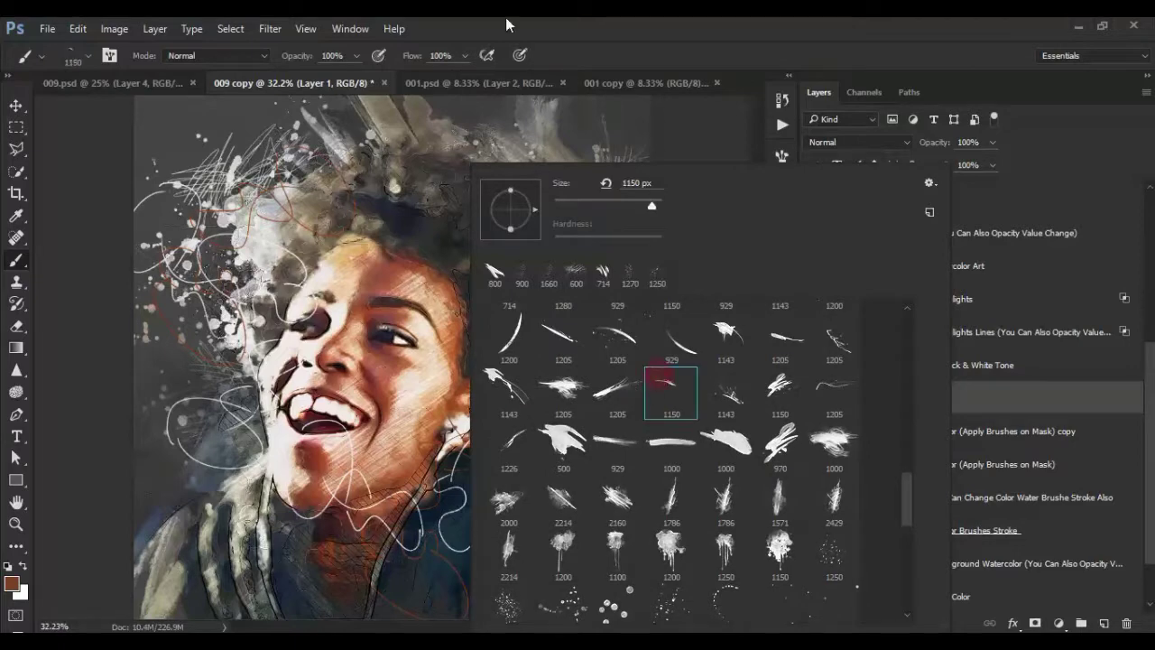
click(616, 20)
click(434, 403)
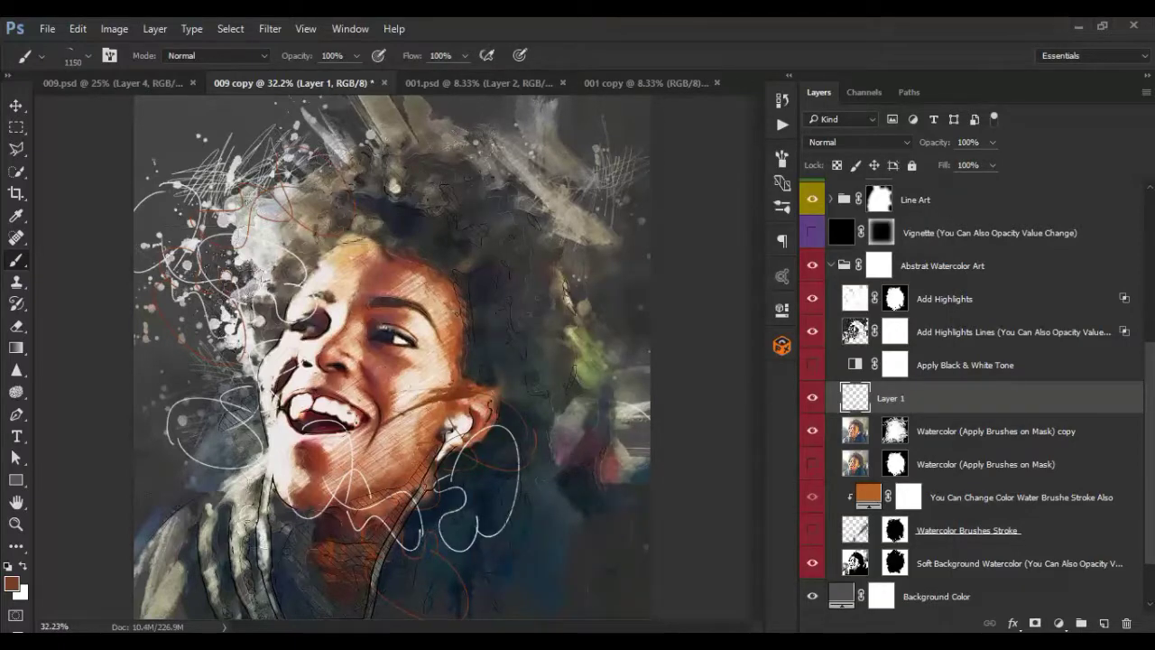
click(432, 293)
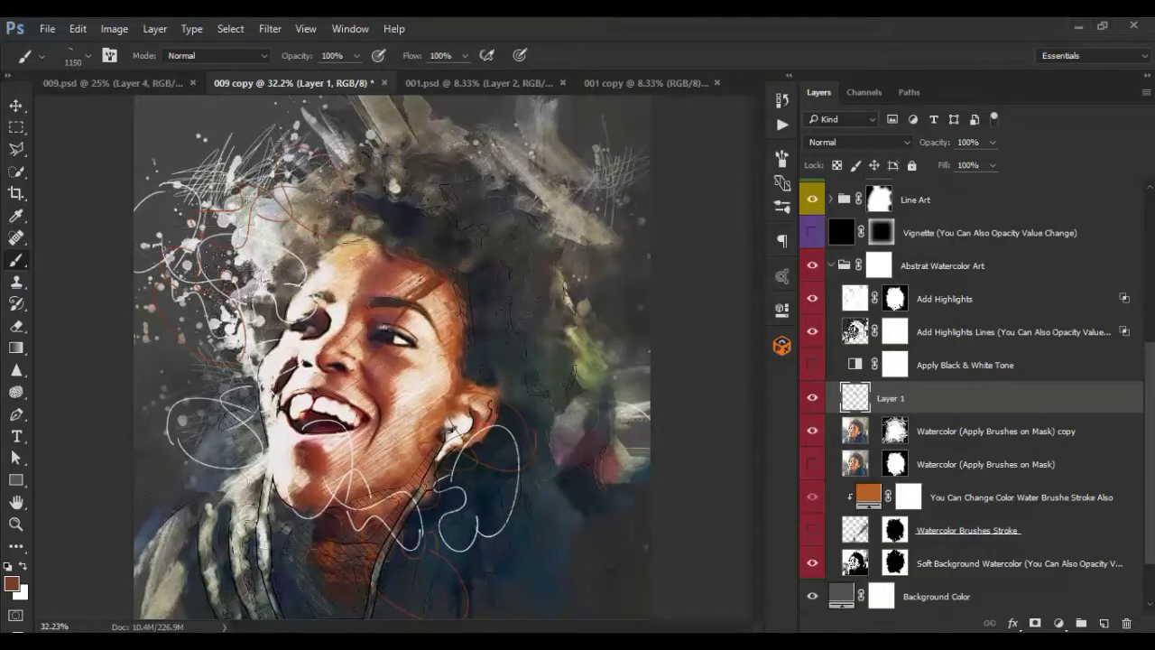
- Switch to black and stamp dark strands across the top of the hair
key(d)
click(433, 217)
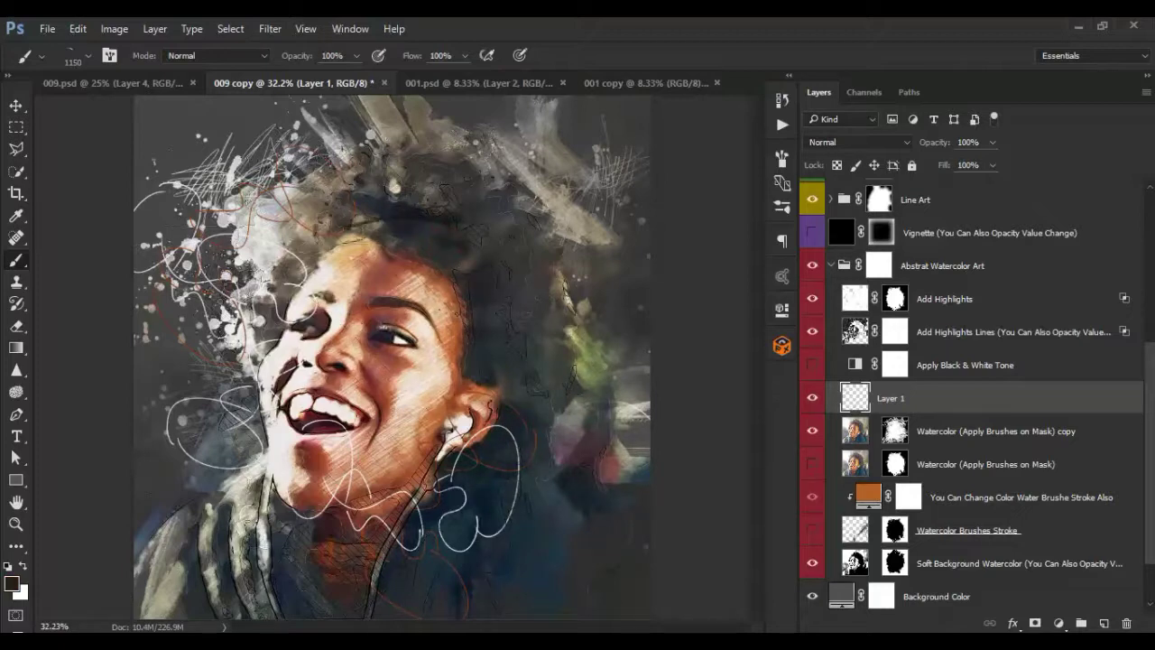
click(442, 246)
click(450, 215)
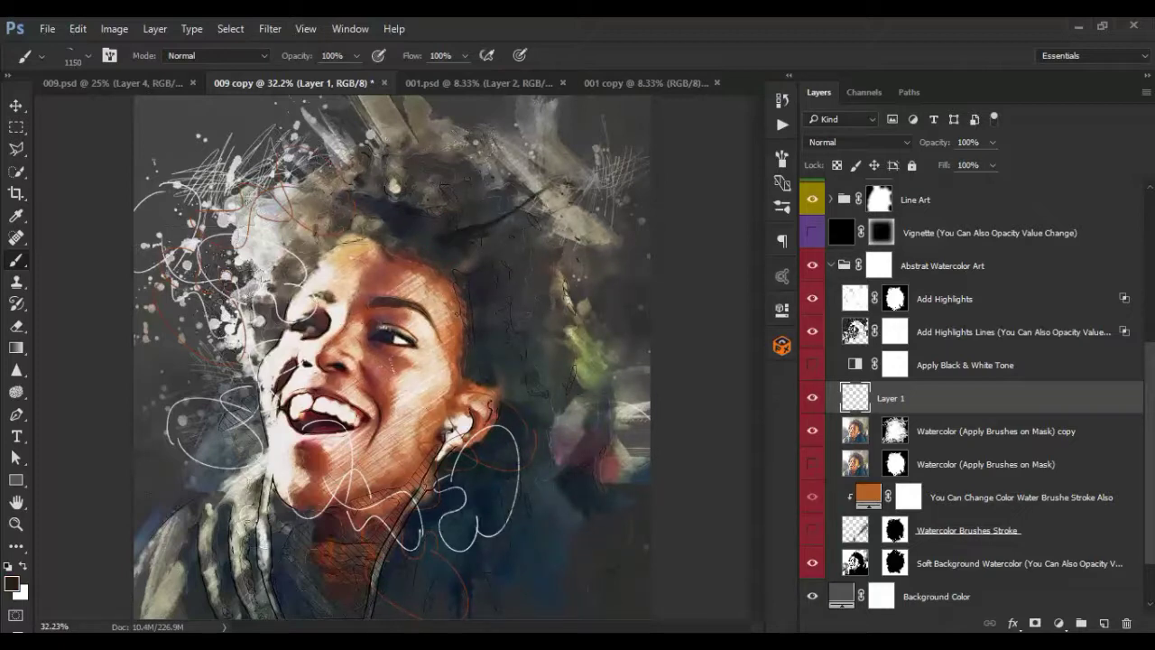
- Using the 1143 px brush, dab sampled reddish-brown paint into the hair beside the face
right_click(517, 164)
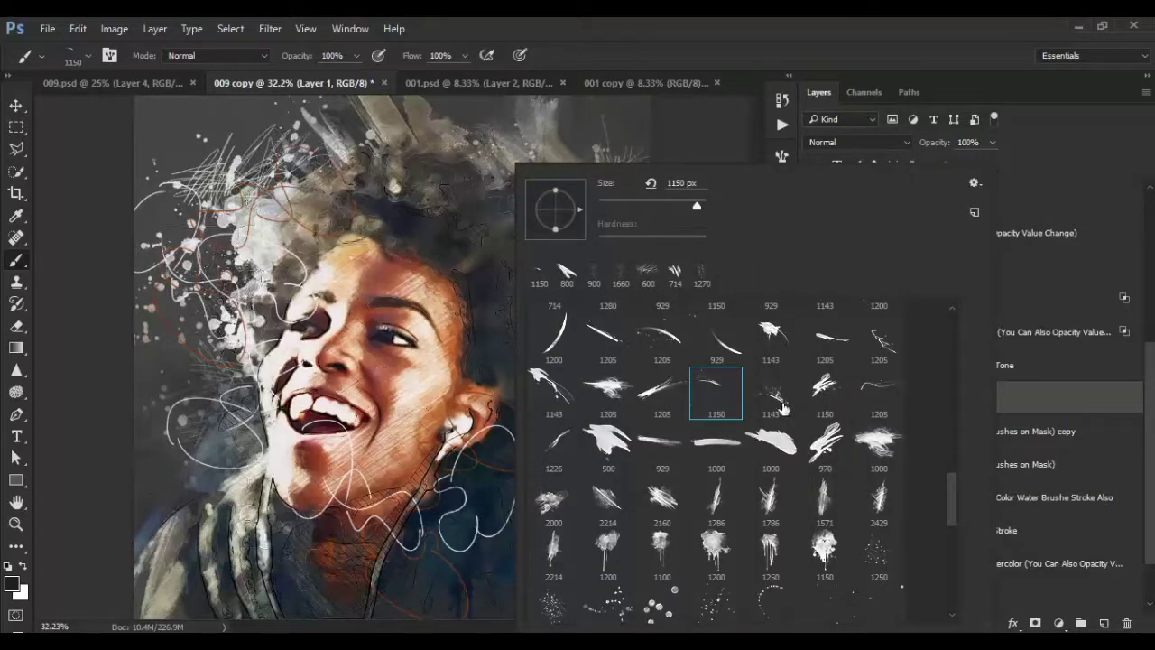
click(783, 408)
key(Return)
click(426, 246)
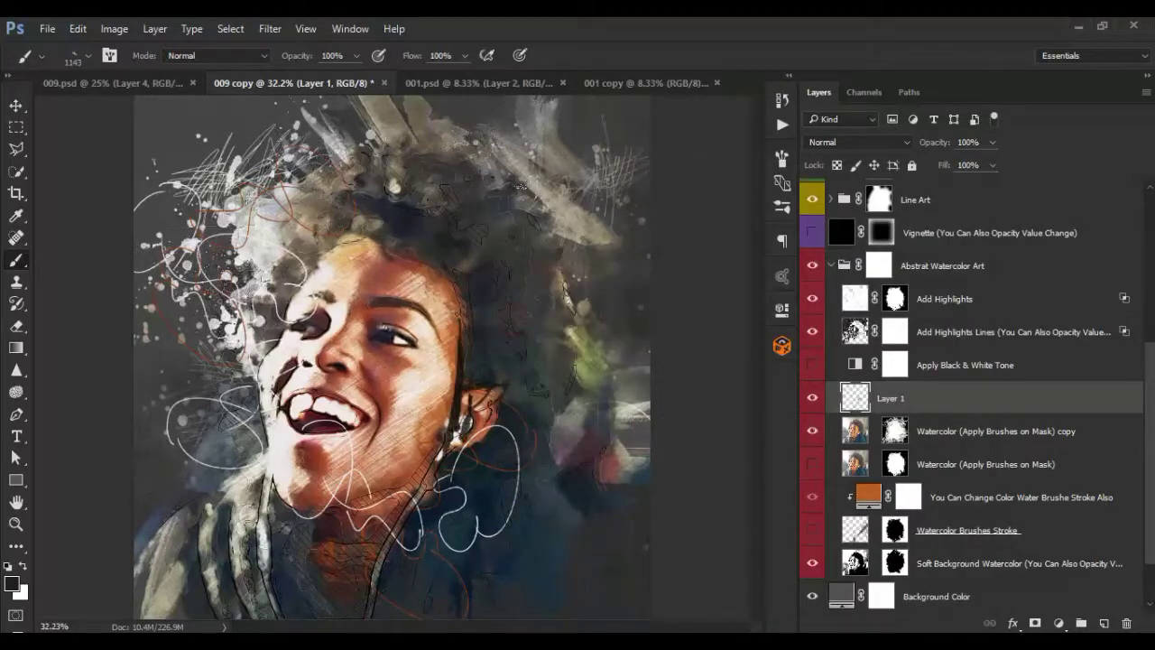
key(ctrl+z)
alt+click(459, 384)
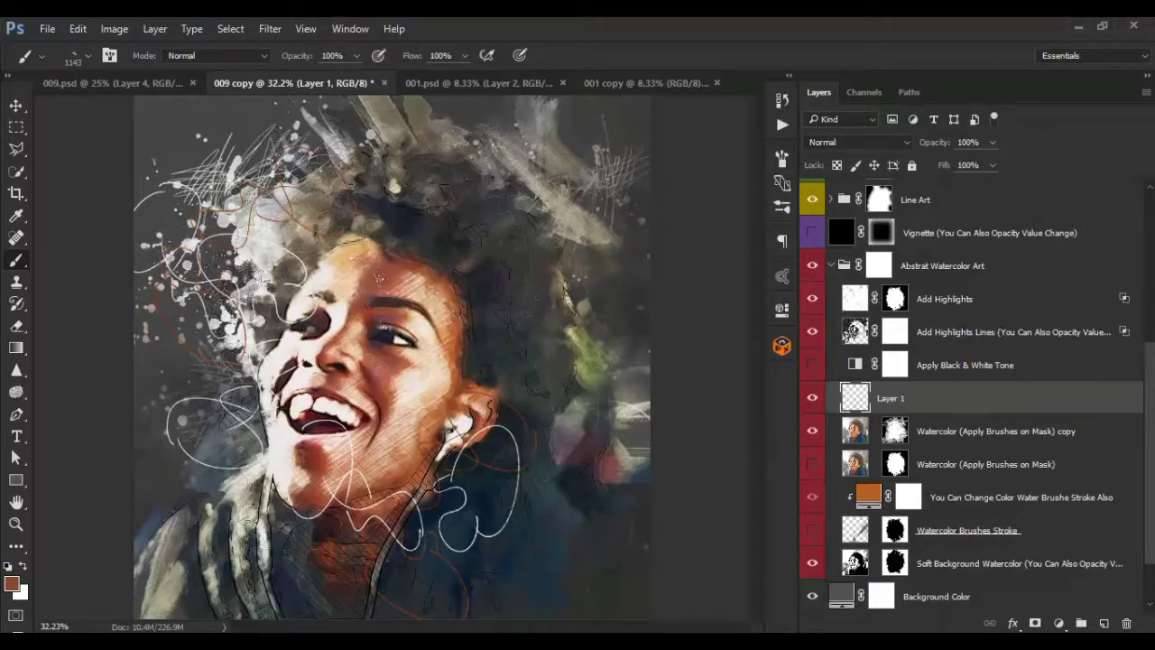
click(387, 242)
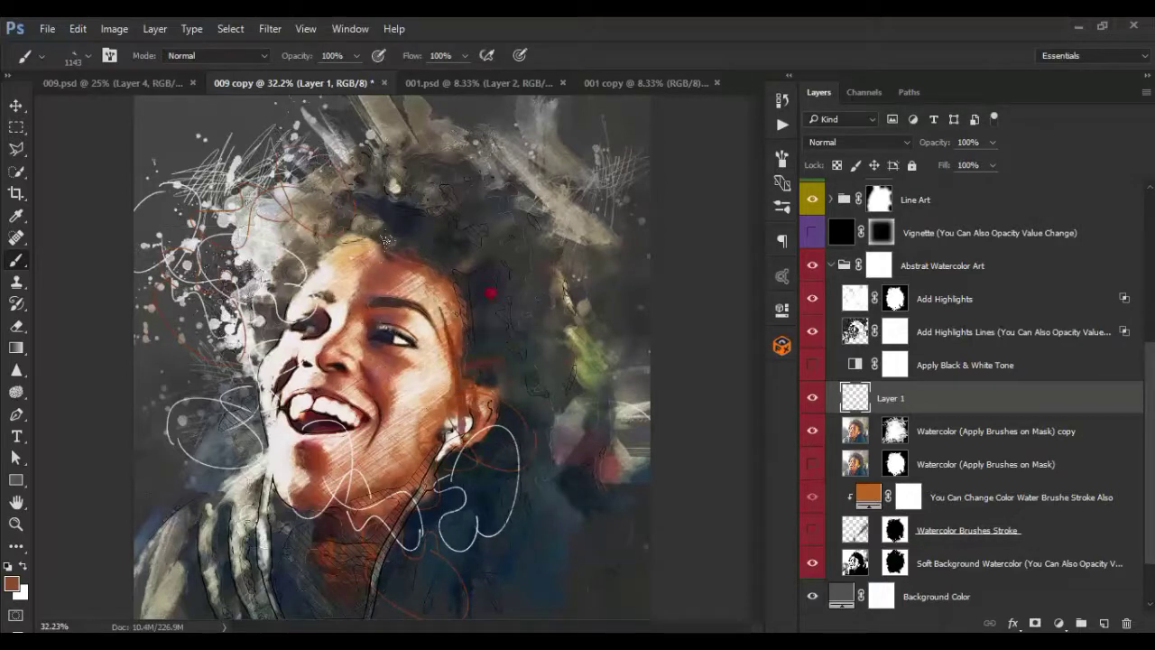
click(11, 584)
- Sample dark blue-grey 1e333c from the canvas as the foreground colour and review the brush presets
click(407, 305)
click(402, 295)
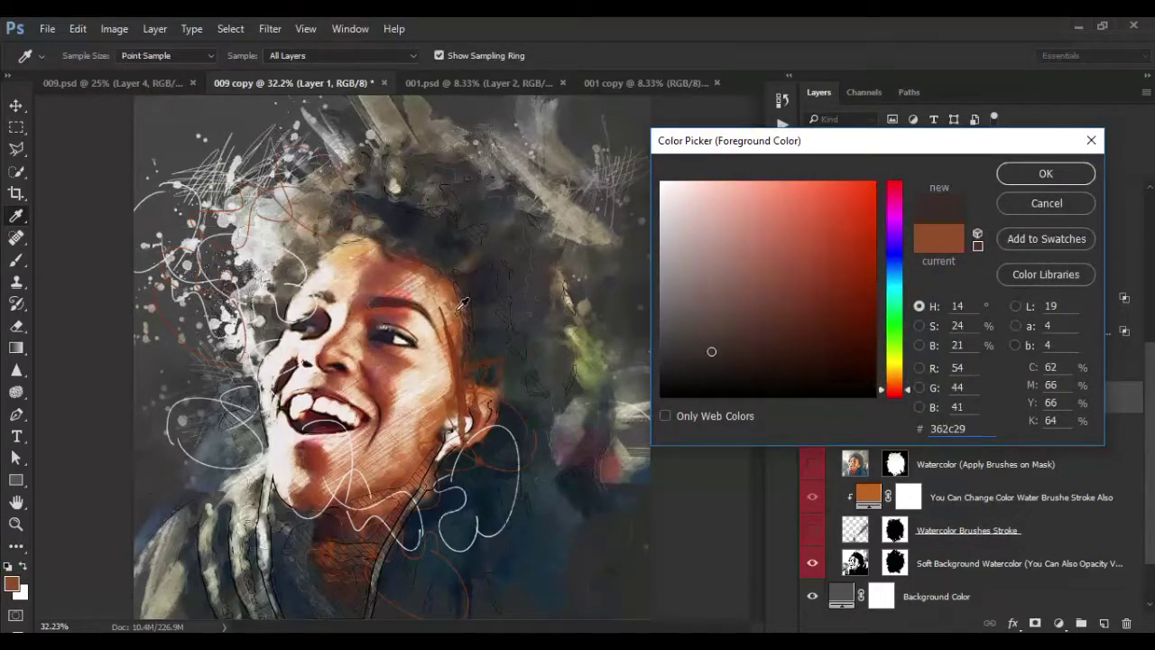
click(557, 541)
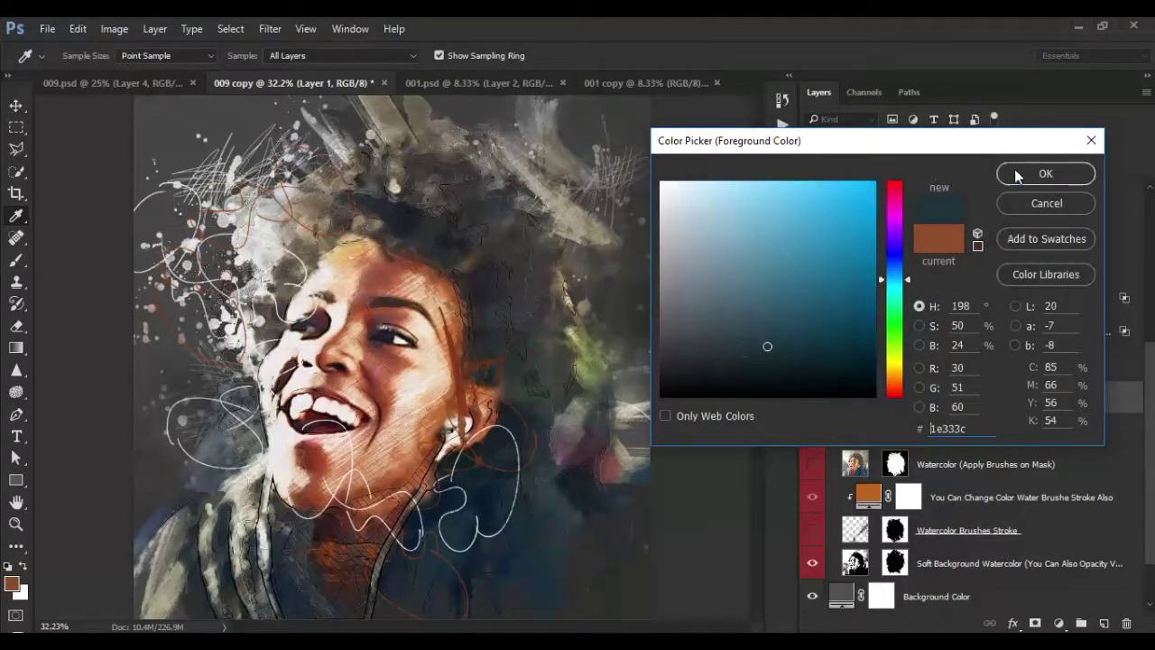
click(1046, 173)
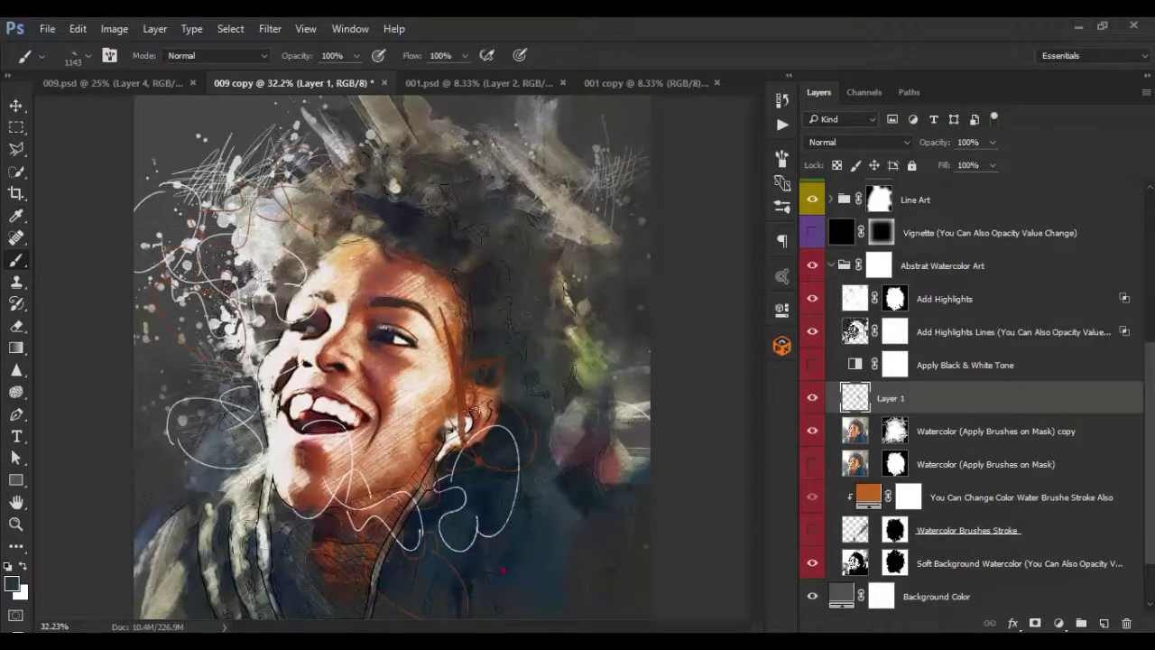
scroll(307, 289, down, 2)
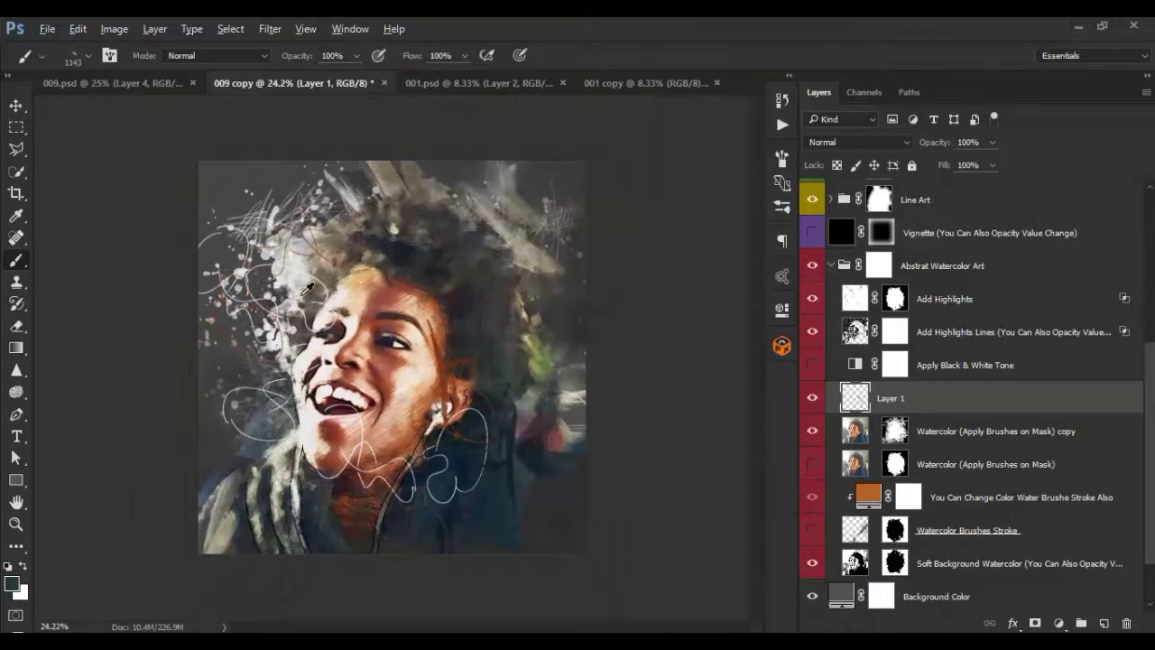
scroll(545, 325, up, 1)
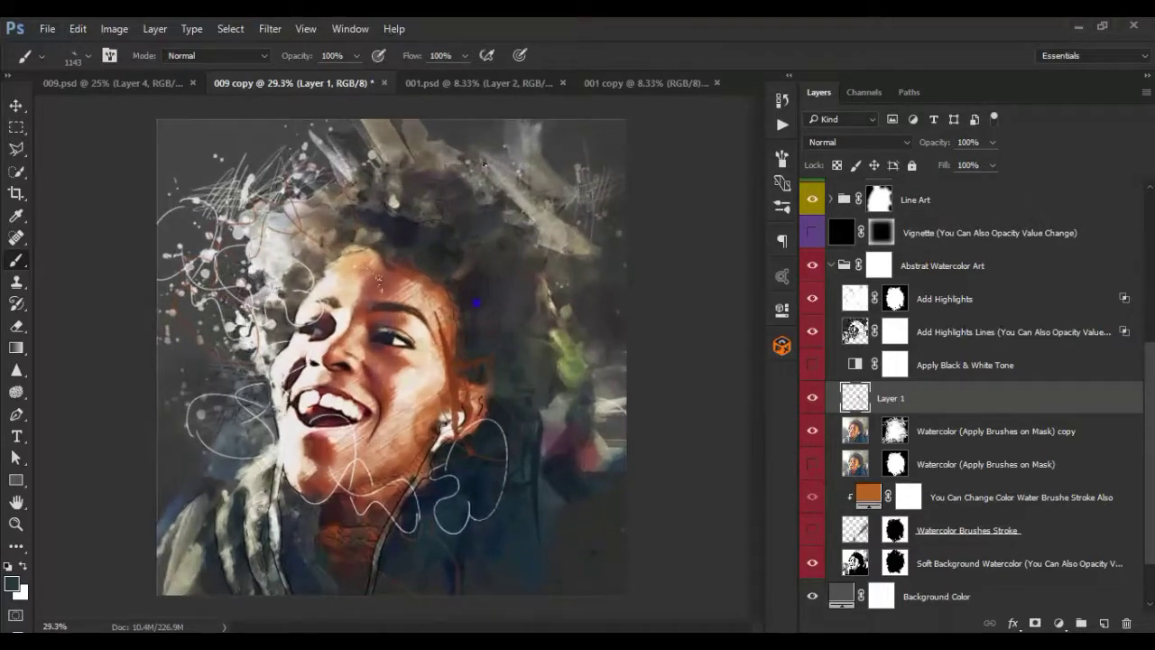
right_click(476, 303)
mouse_move(918, 517)
mouse_down()
mouse_move(903, 423)
mouse_move(886, 579)
mouse_up()
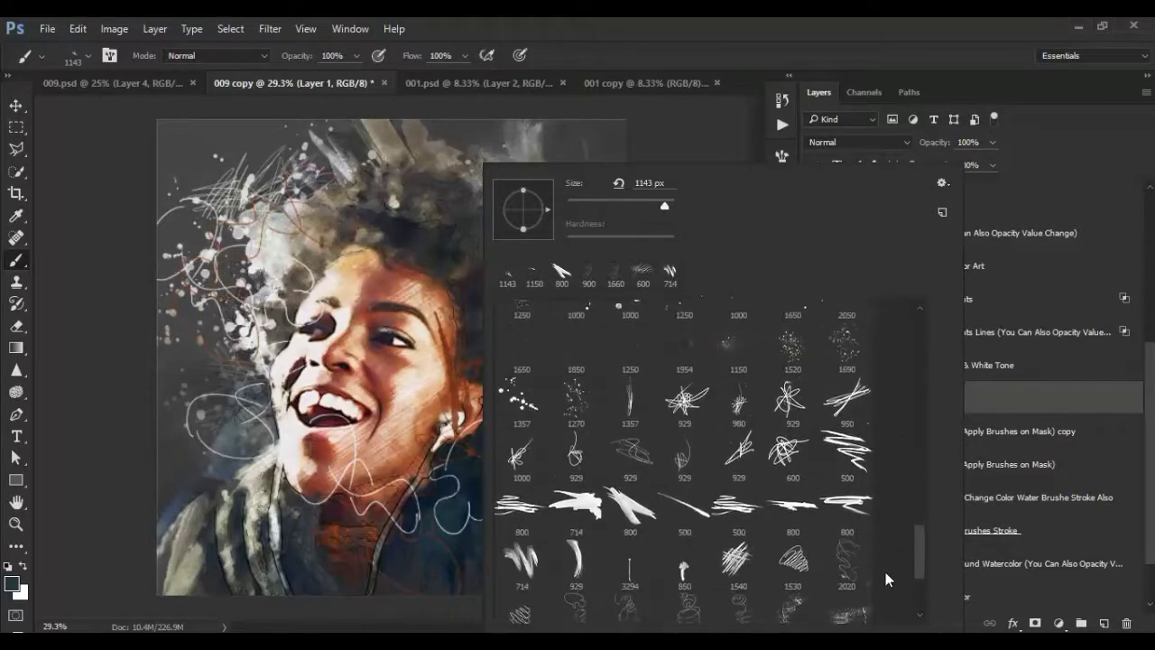
scroll(887, 578, down, 2)
- Delete Layer 1 and the Watercolor (Apply Brushes on Mask) copy layer
click(864, 25)
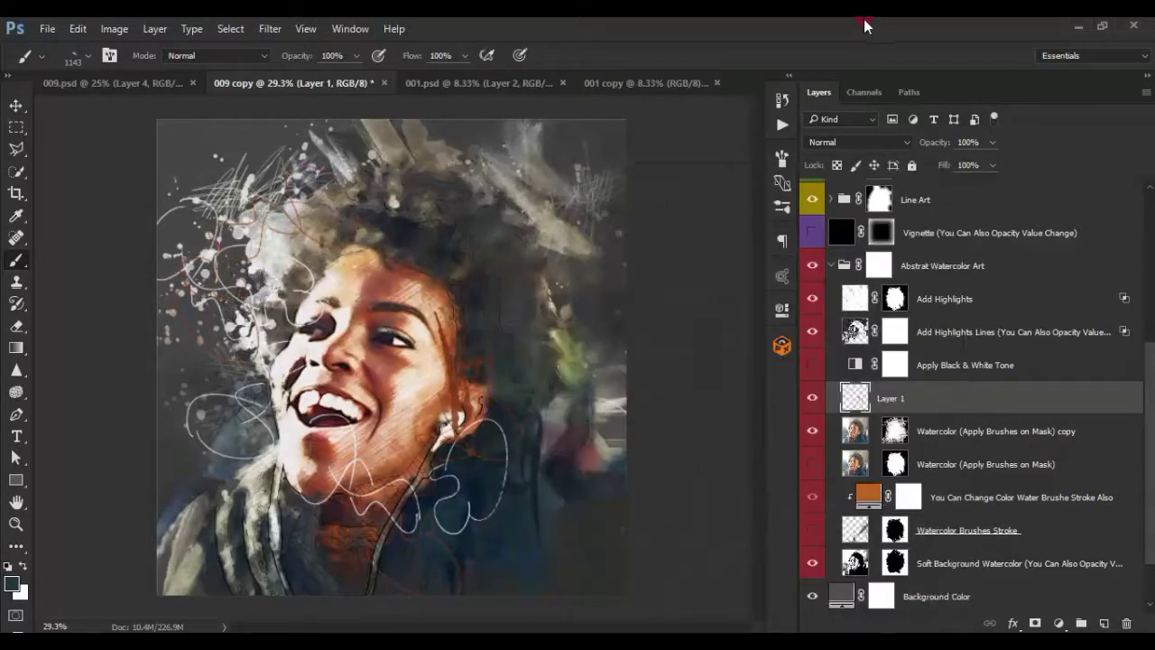
click(812, 402)
click(812, 431)
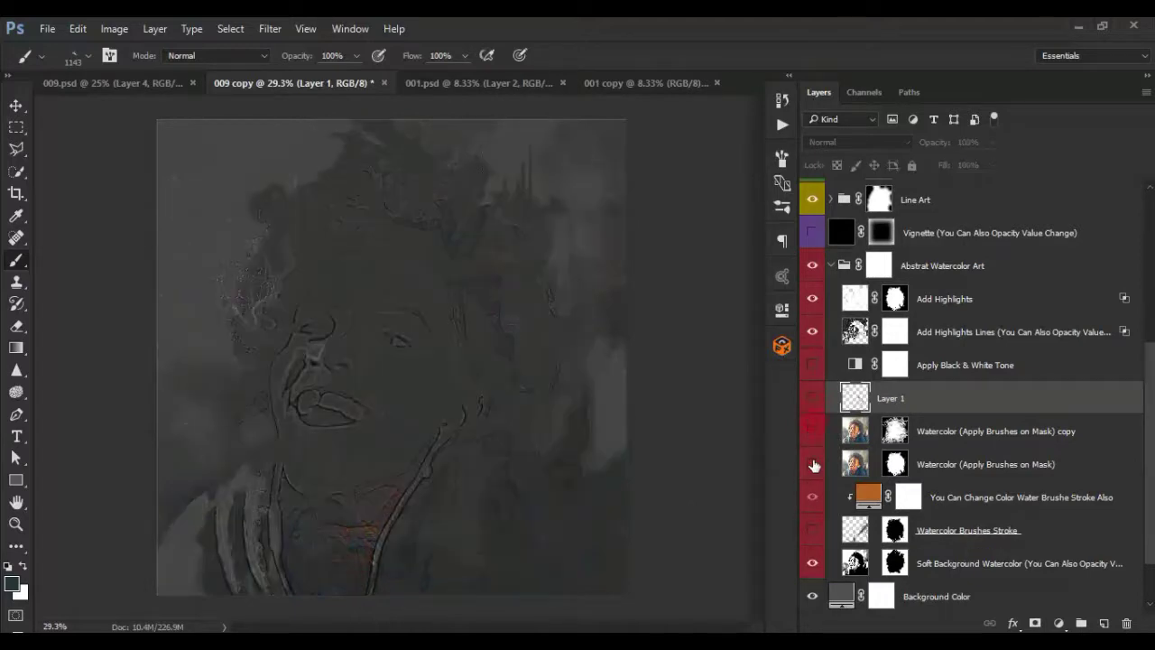
click(812, 464)
click(1004, 462)
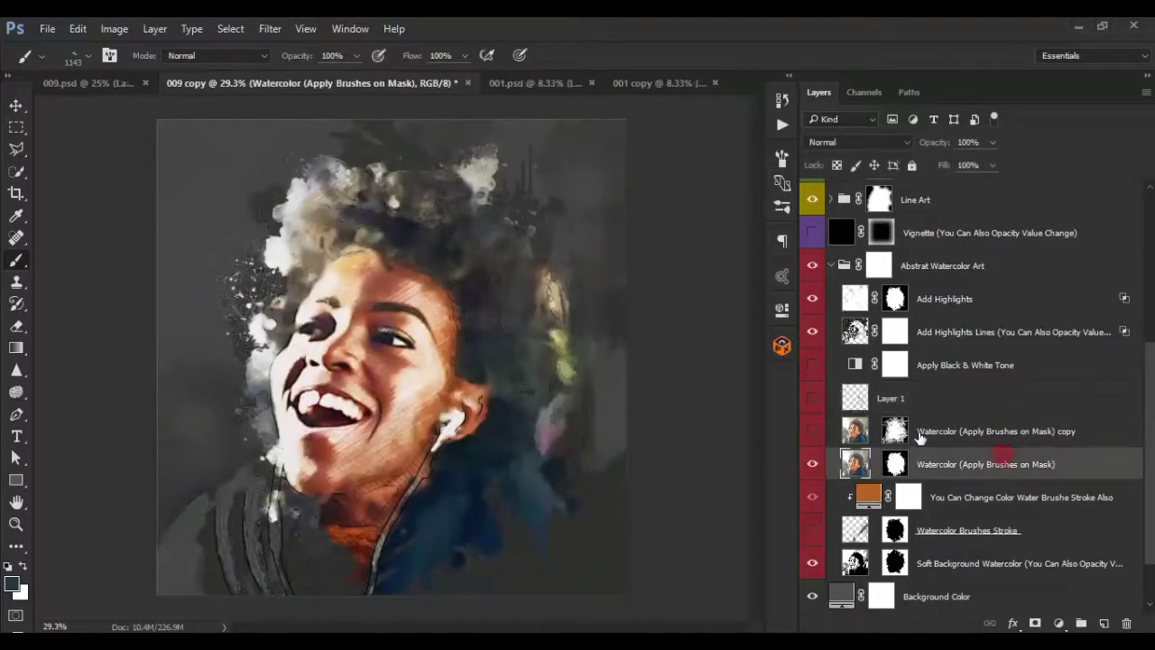
click(945, 435)
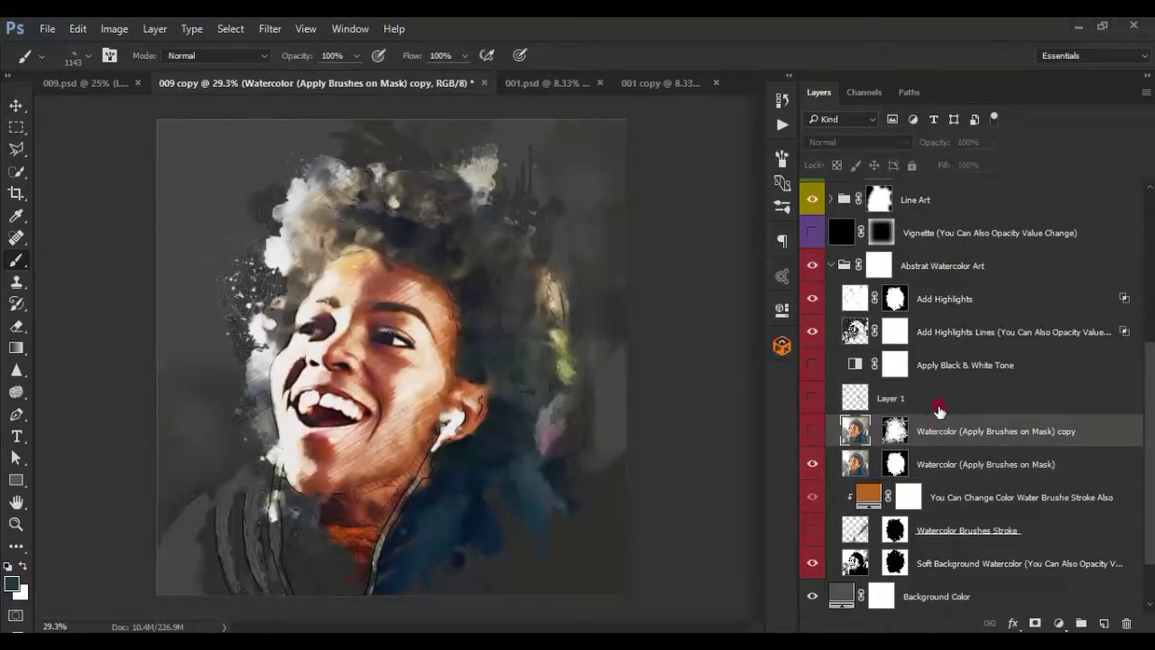
shift+click(939, 407)
click(1126, 623)
- Add a new empty layer and choose a 1250 px splatter brush
click(316, 281)
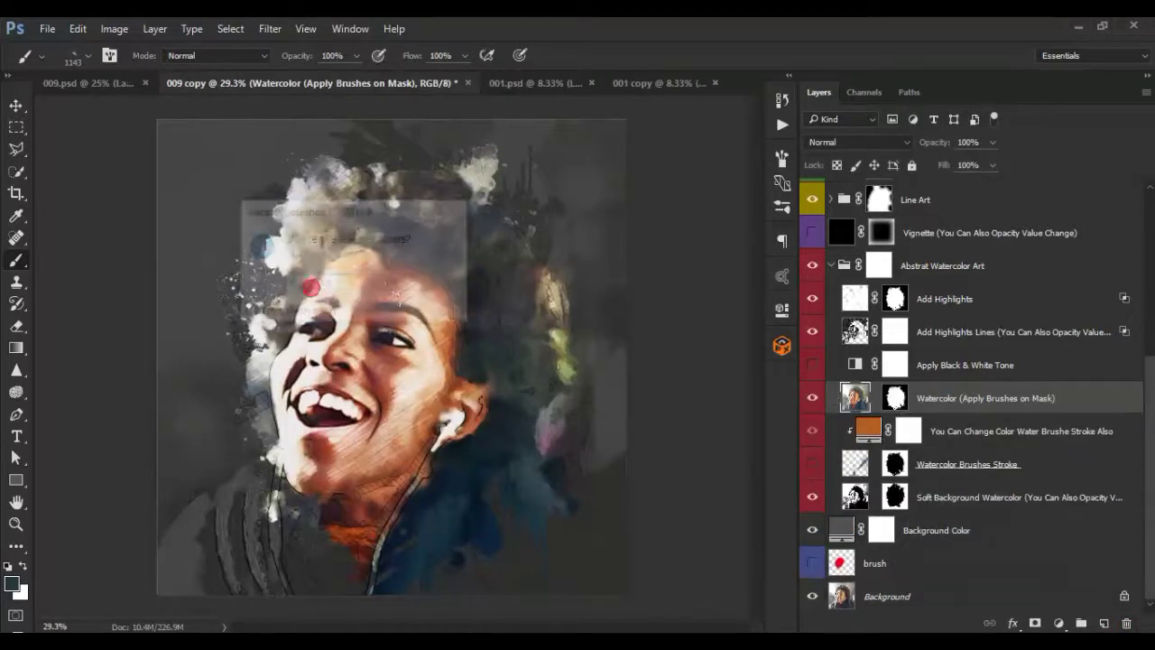
click(1104, 622)
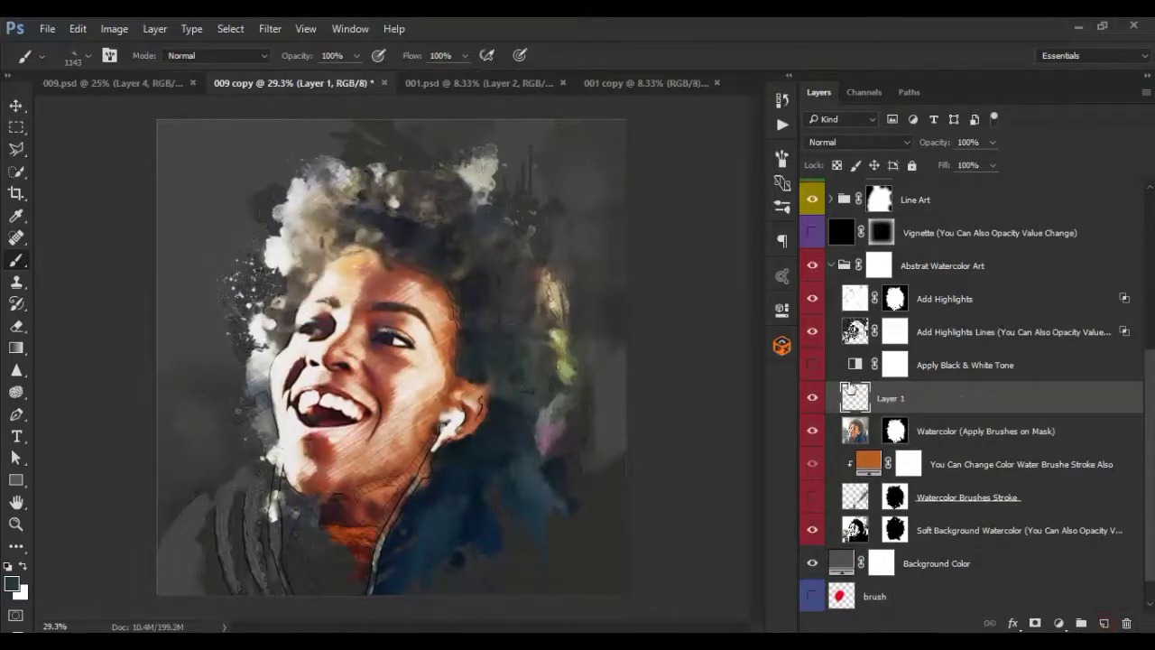
right_click(375, 296)
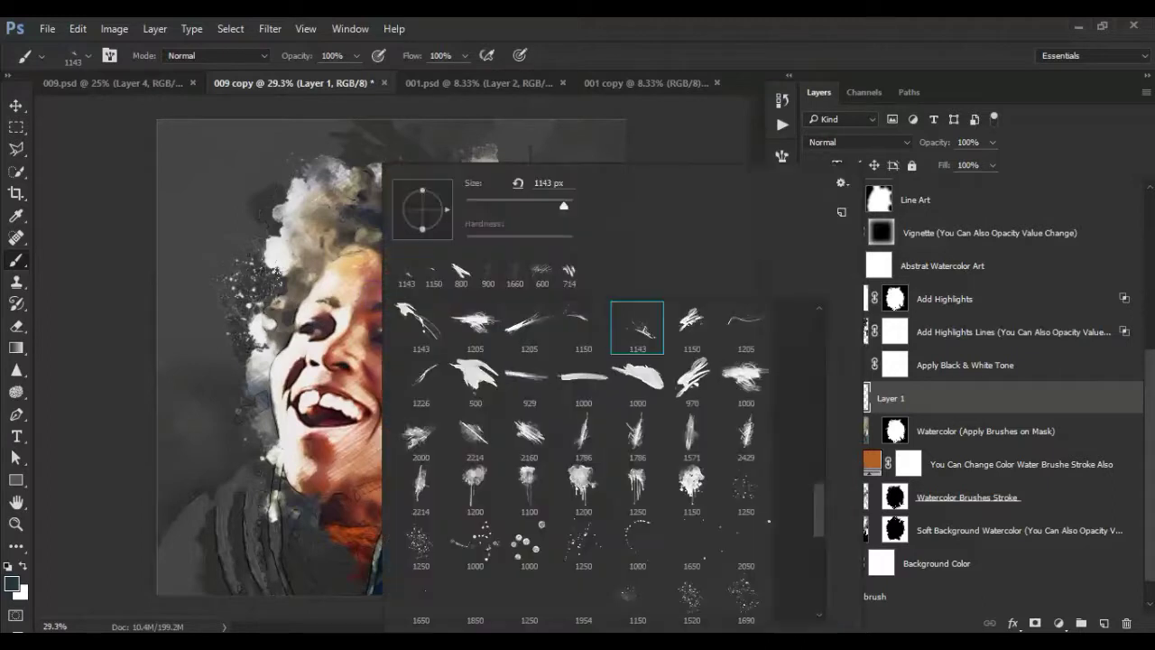
click(583, 539)
key(Return)
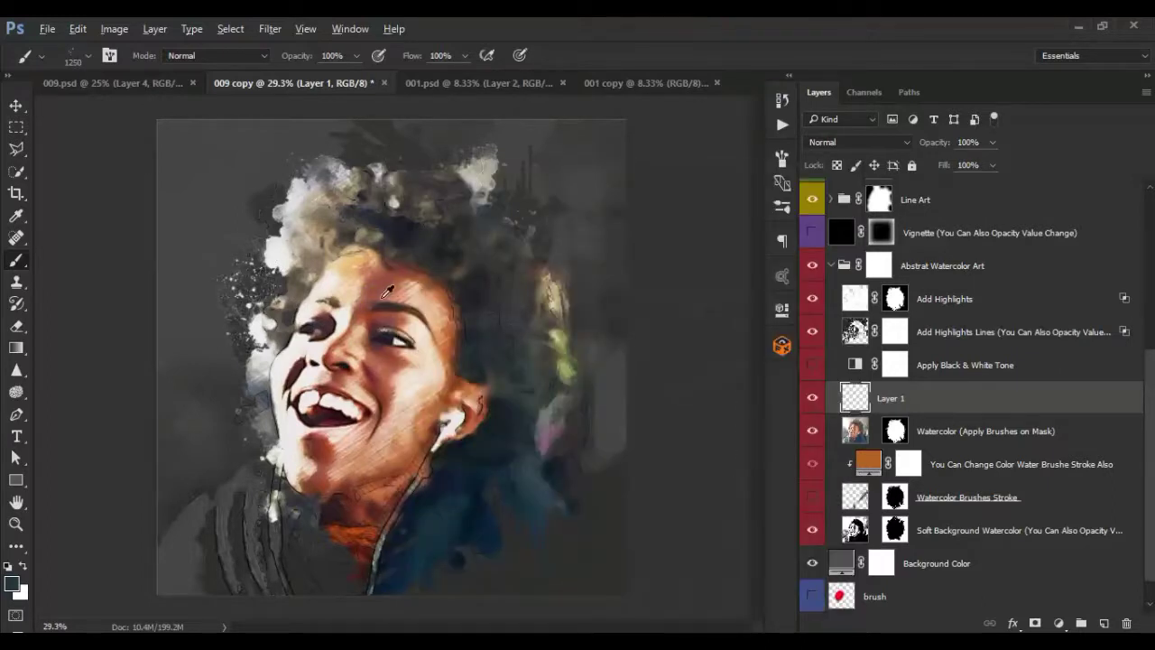
- Stamp sampled brown splatter beside the hair and dark splatter on the clothing, replacing an undone orange one
alt+click(385, 295)
click(379, 296)
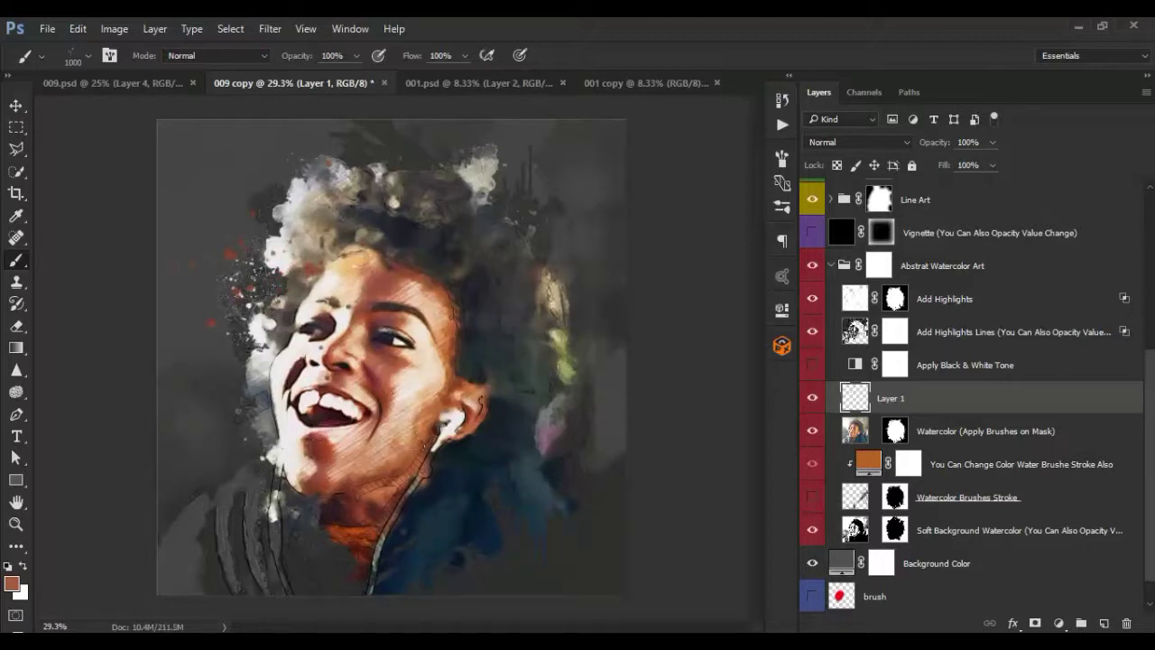
click(505, 524)
key(ctrl+z)
key(d)
click(504, 540)
alt+click(331, 448)
click(16, 105)
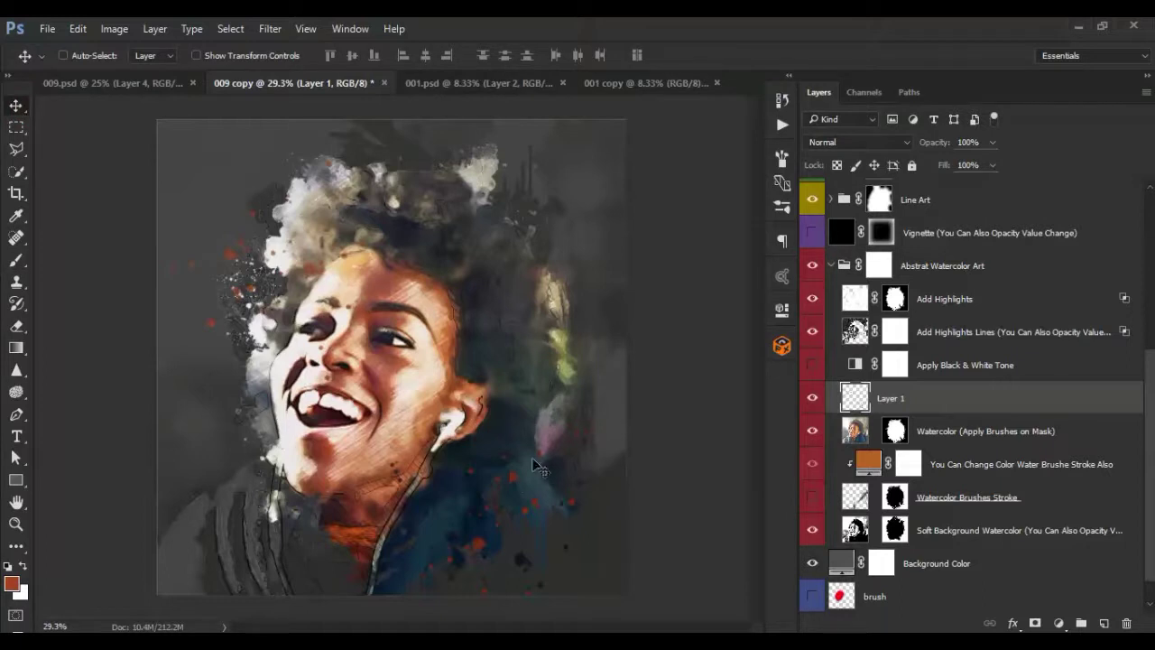
click(947, 411)
scroll(946, 414, up, 2)
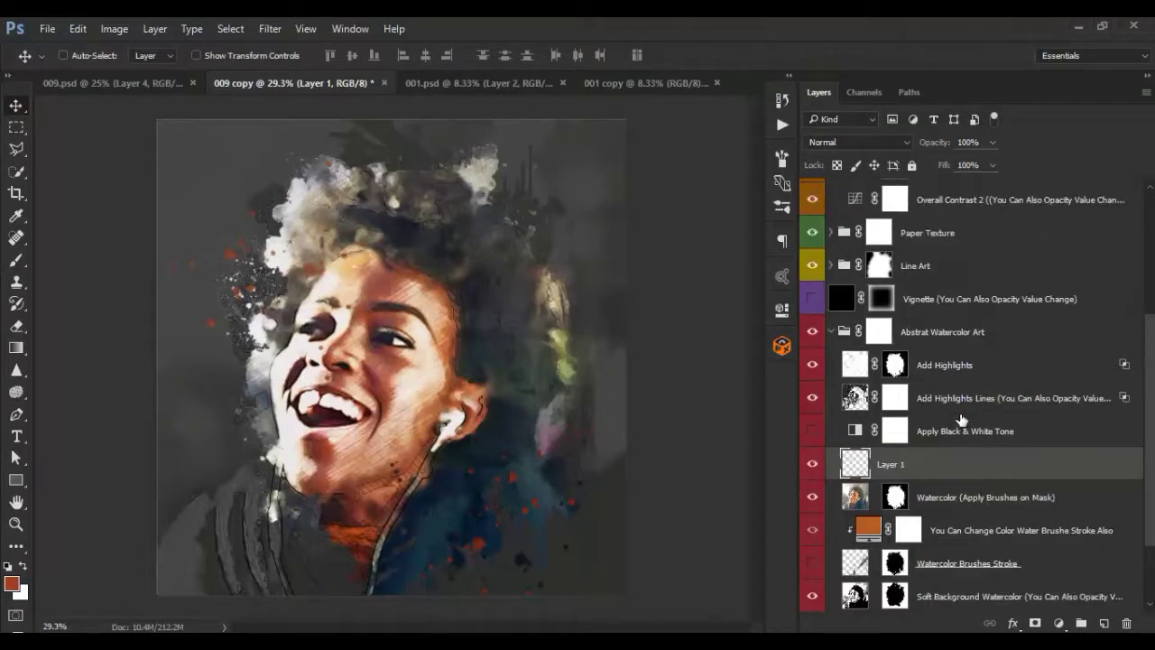
click(957, 404)
click(813, 398)
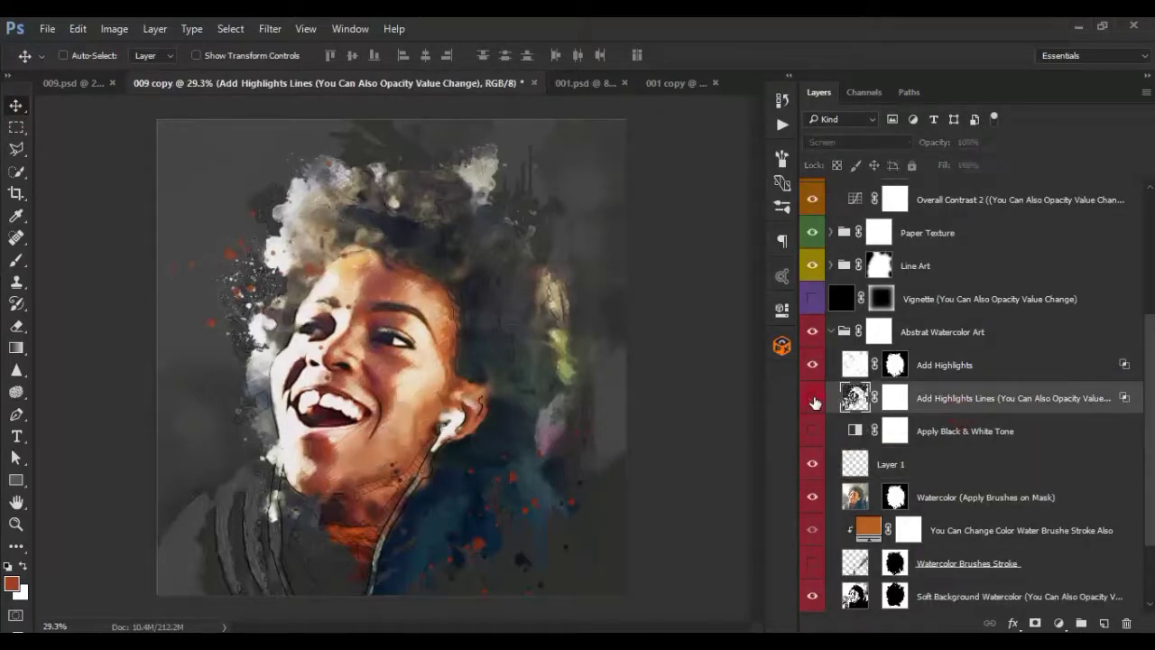
click(813, 398)
click(814, 398)
click(814, 398)
scroll(473, 392, up, 3)
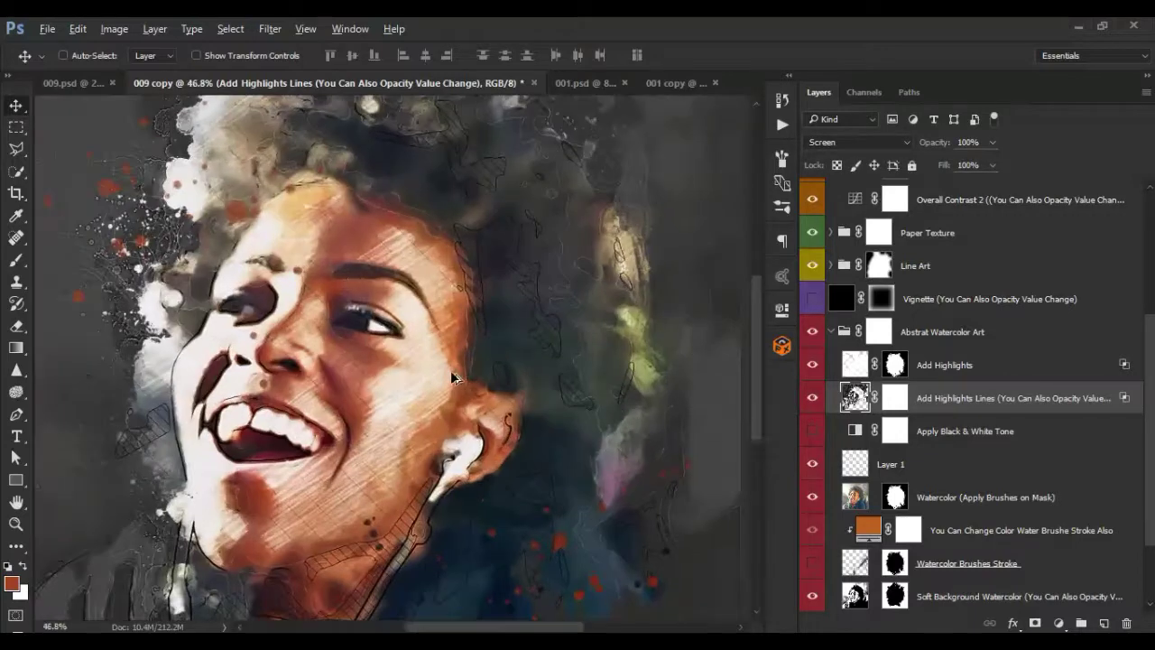
scroll(681, 379, down, 2)
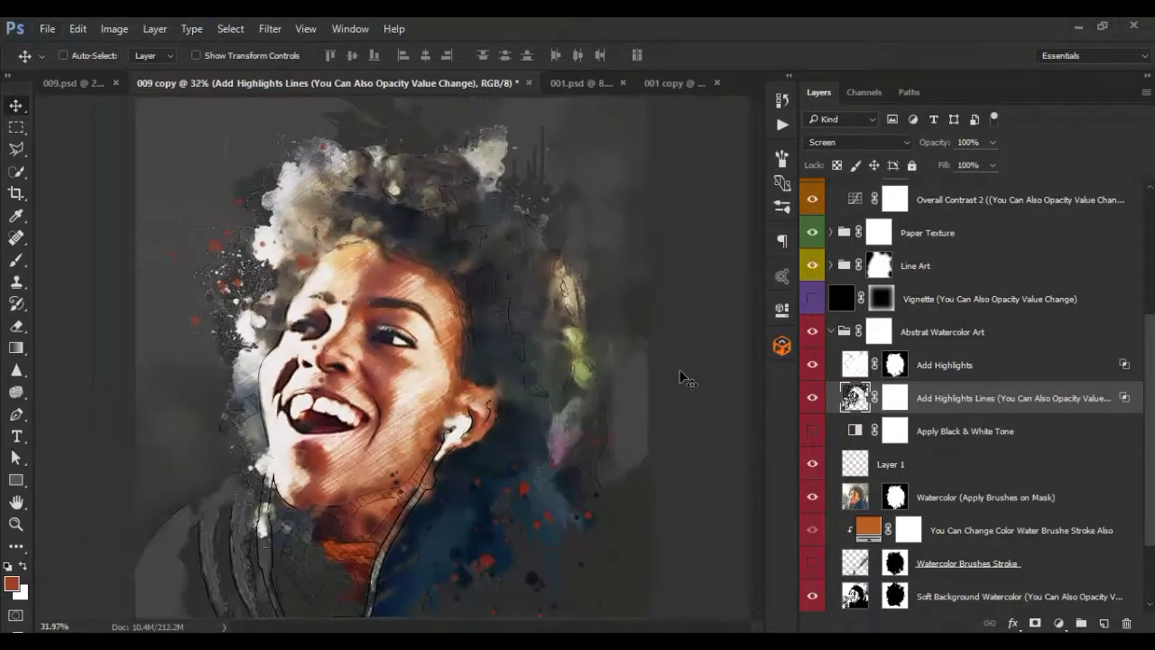
click(813, 398)
click(813, 398)
click(814, 398)
click(813, 398)
- Set the Add Highlights Lines Underlying Layer Blend If sliders to 95 and 195
double_click(1130, 398)
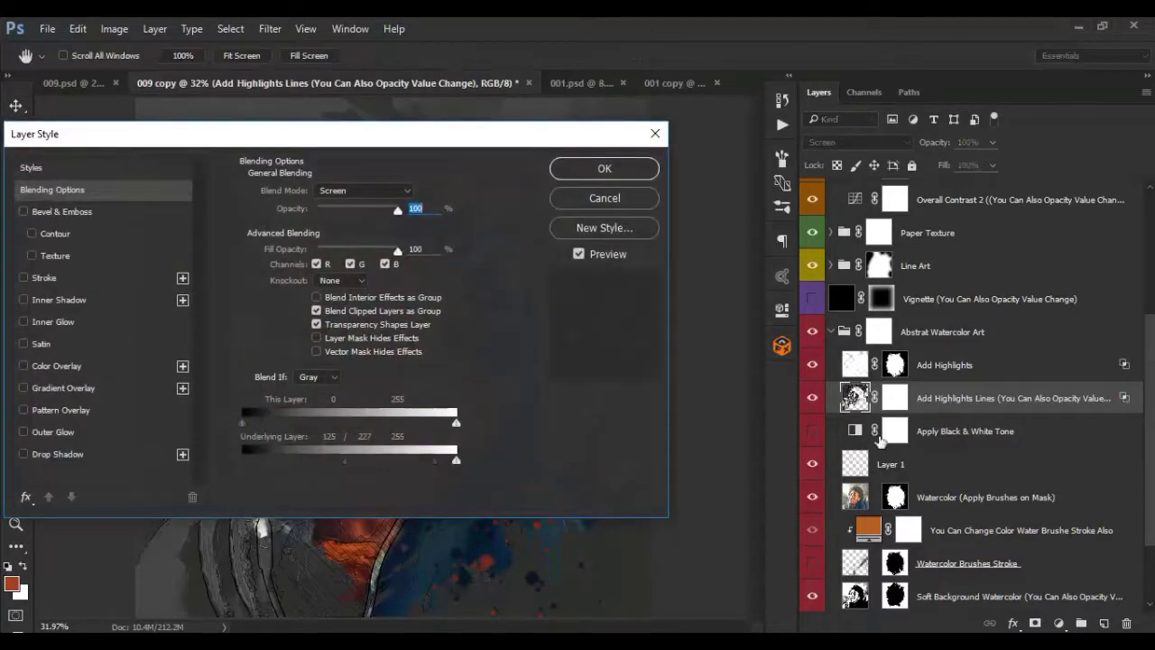
drag(417, 135, 945, 149)
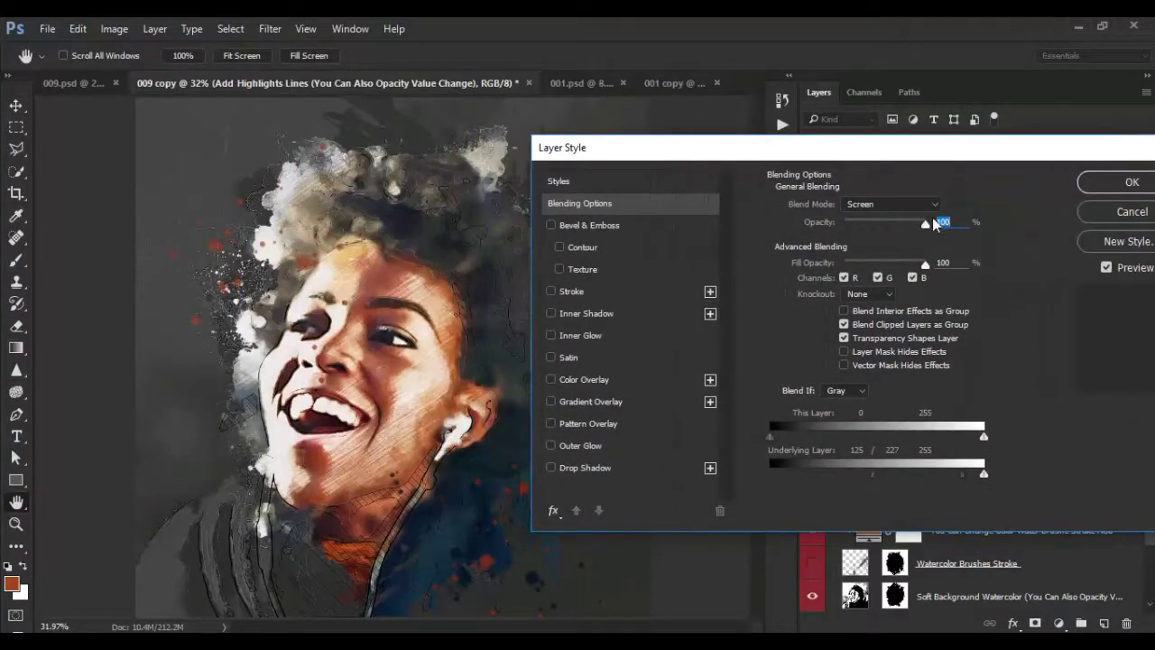
mouse_move(871, 474)
mouse_down()
mouse_move(758, 470)
mouse_move(868, 476)
mouse_up()
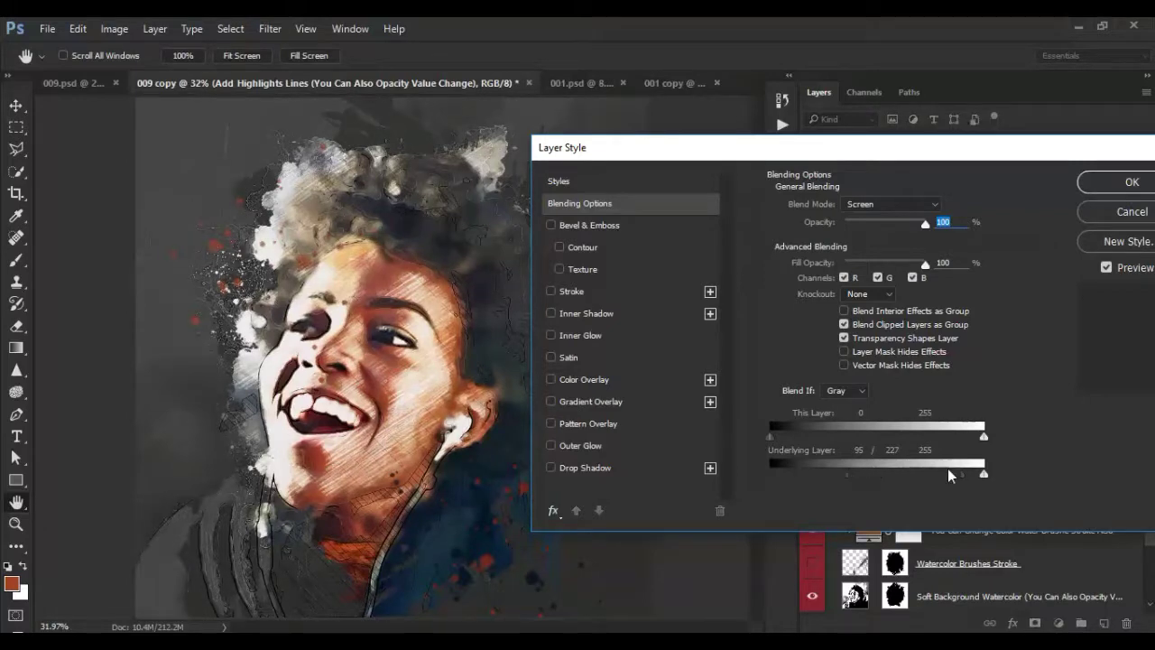
mouse_move(963, 471)
mouse_down()
mouse_move(869, 476)
mouse_move(934, 478)
mouse_up()
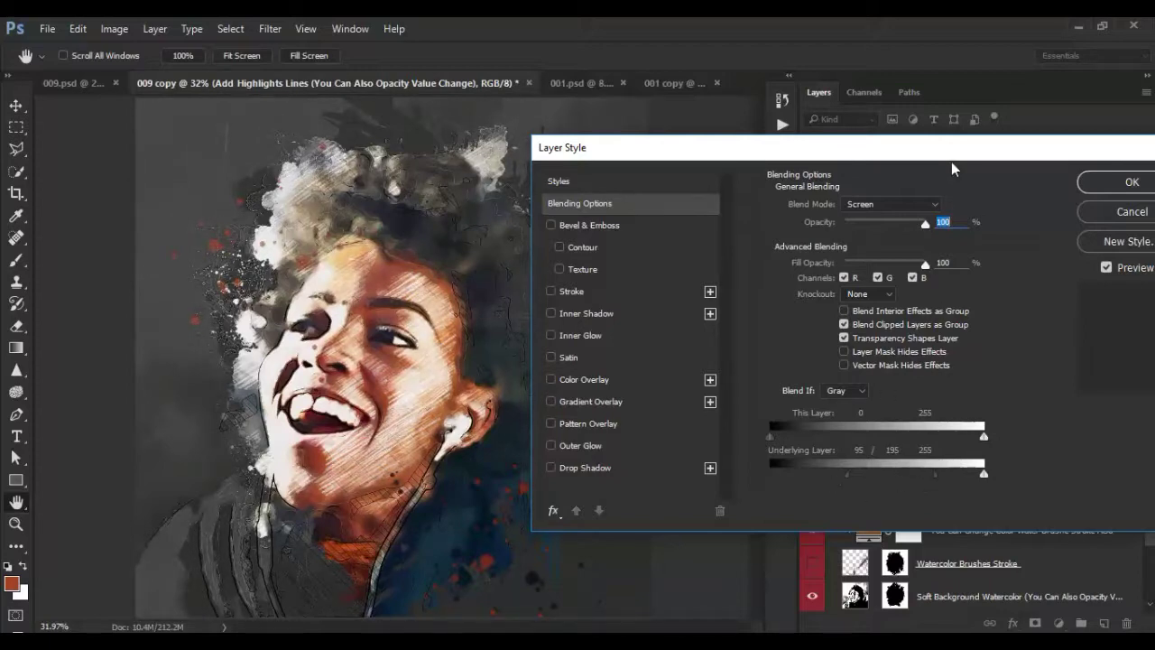
drag(952, 162, 839, 183)
click(1023, 243)
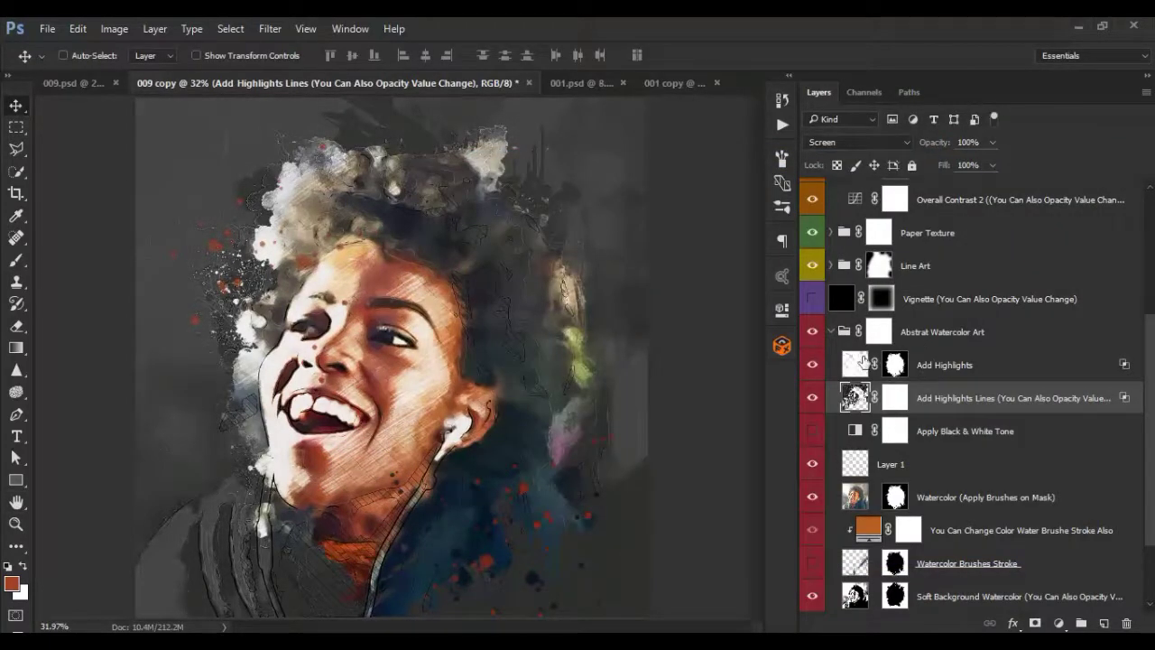
- Toggle the Add Highlights layer on and off to compare the result
click(812, 366)
click(812, 366)
click(812, 366)
click(812, 365)
click(812, 366)
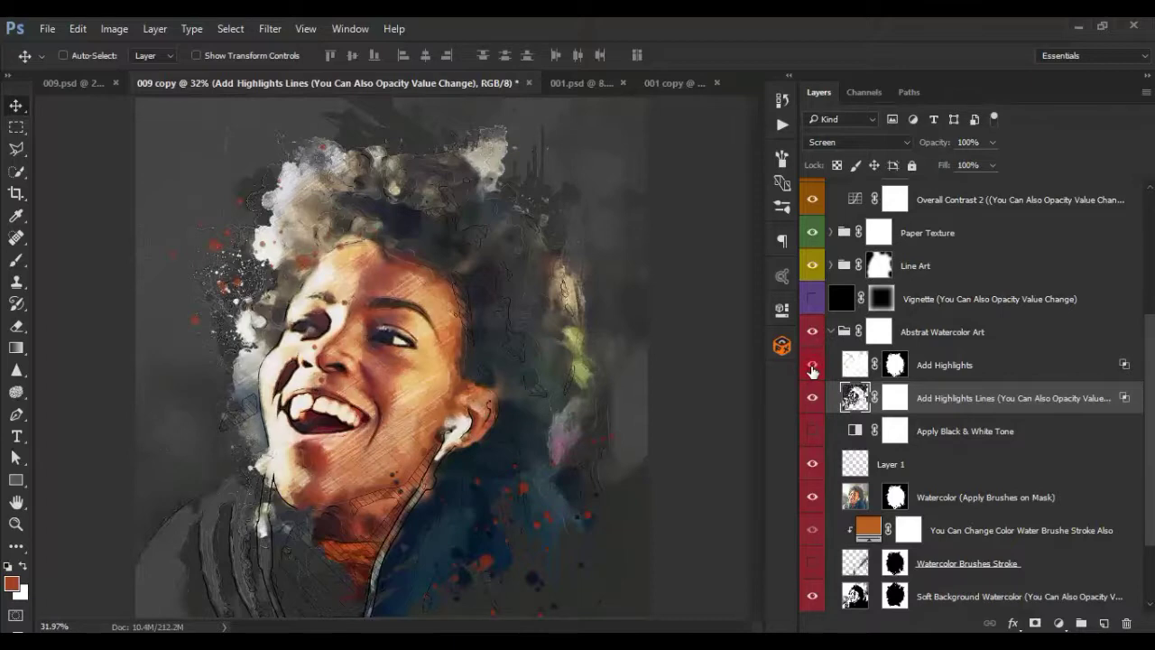
click(812, 365)
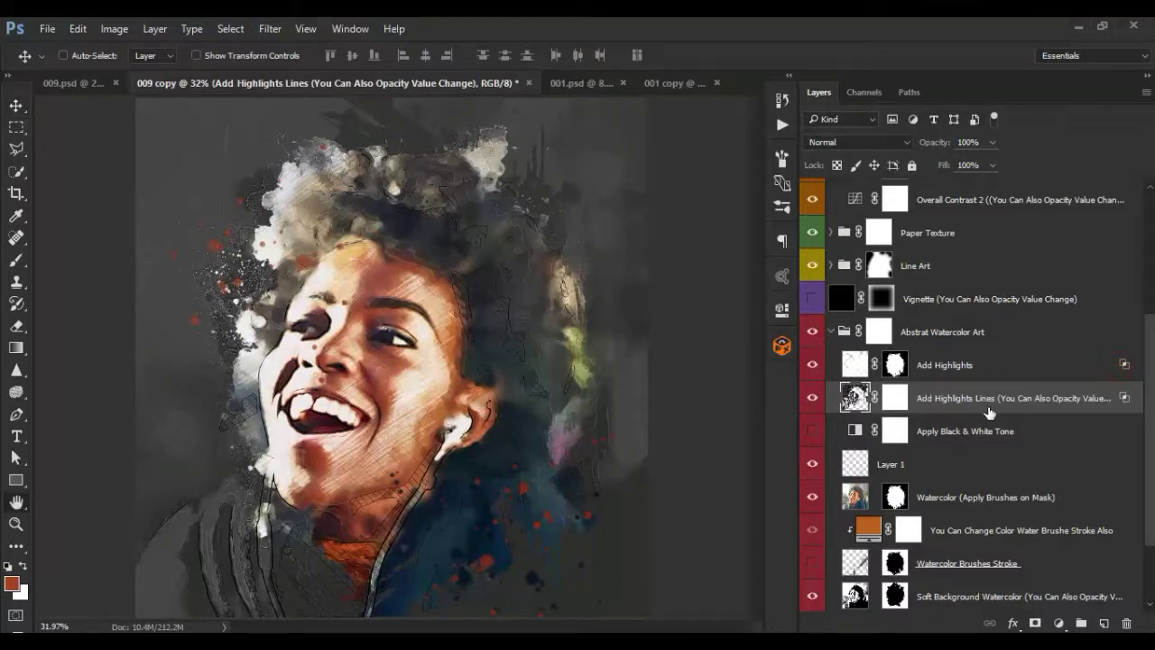
- Try new Underlying Layer Blend If values on Add Highlights, cancel them, and toggle its visibility
double_click(1078, 370)
drag(677, 187, 839, 210)
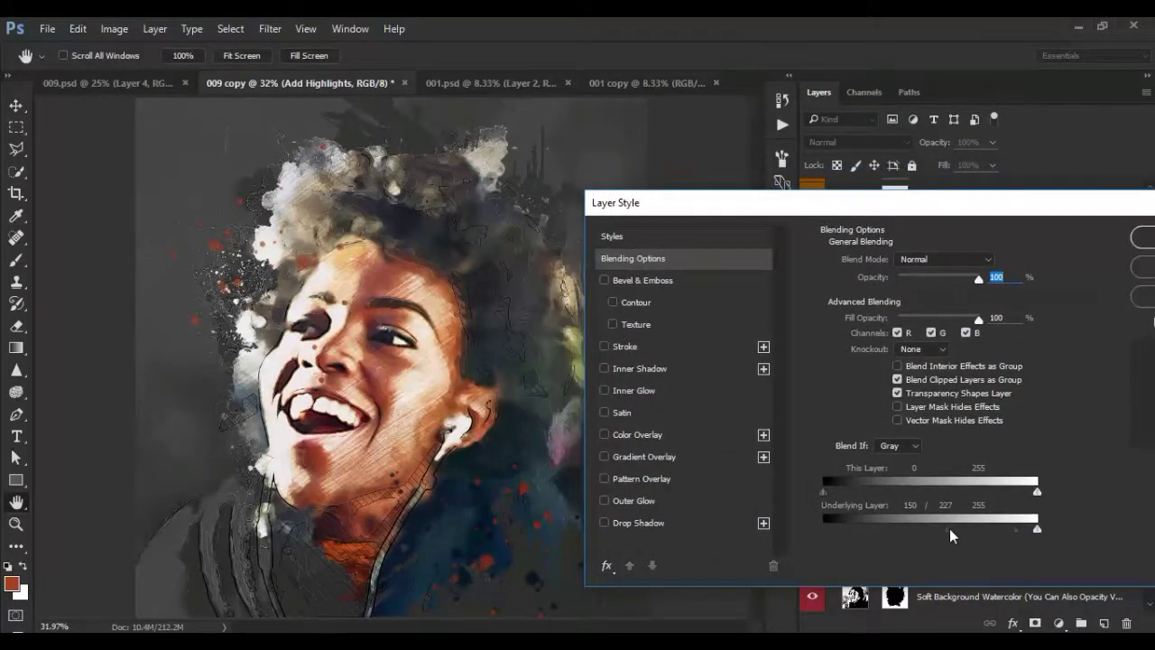
mouse_move(947, 530)
mouse_down()
mouse_move(873, 533)
mouse_move(925, 533)
mouse_up()
drag(902, 535, 923, 533)
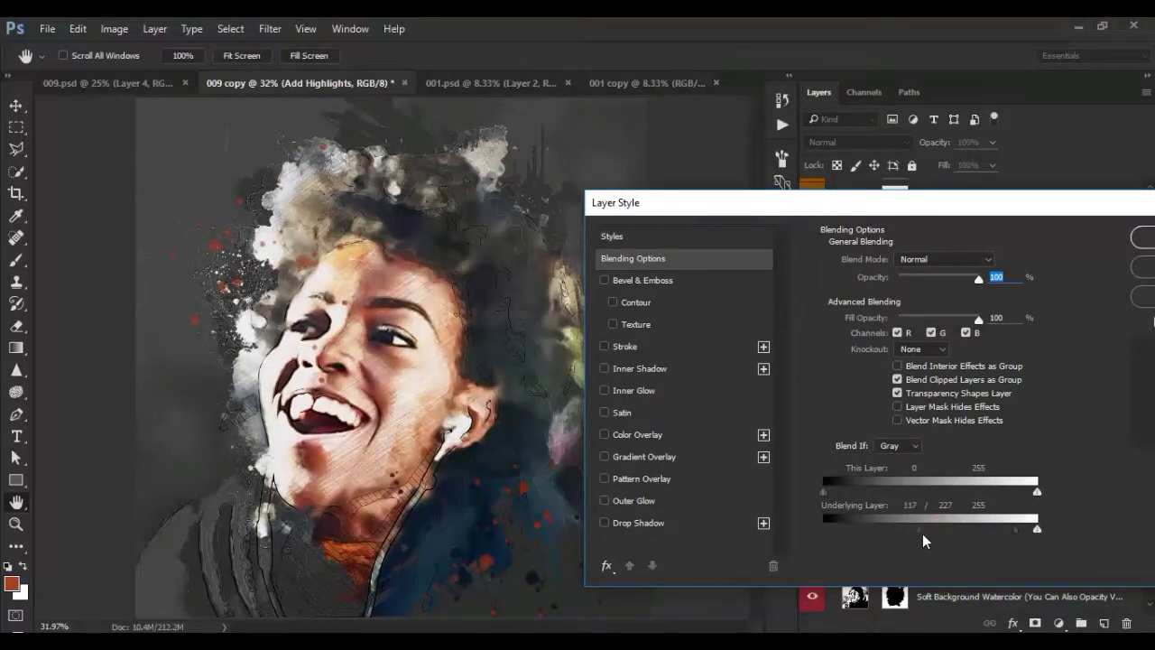
mouse_move(1005, 535)
mouse_down()
mouse_move(948, 536)
mouse_move(1017, 531)
mouse_up()
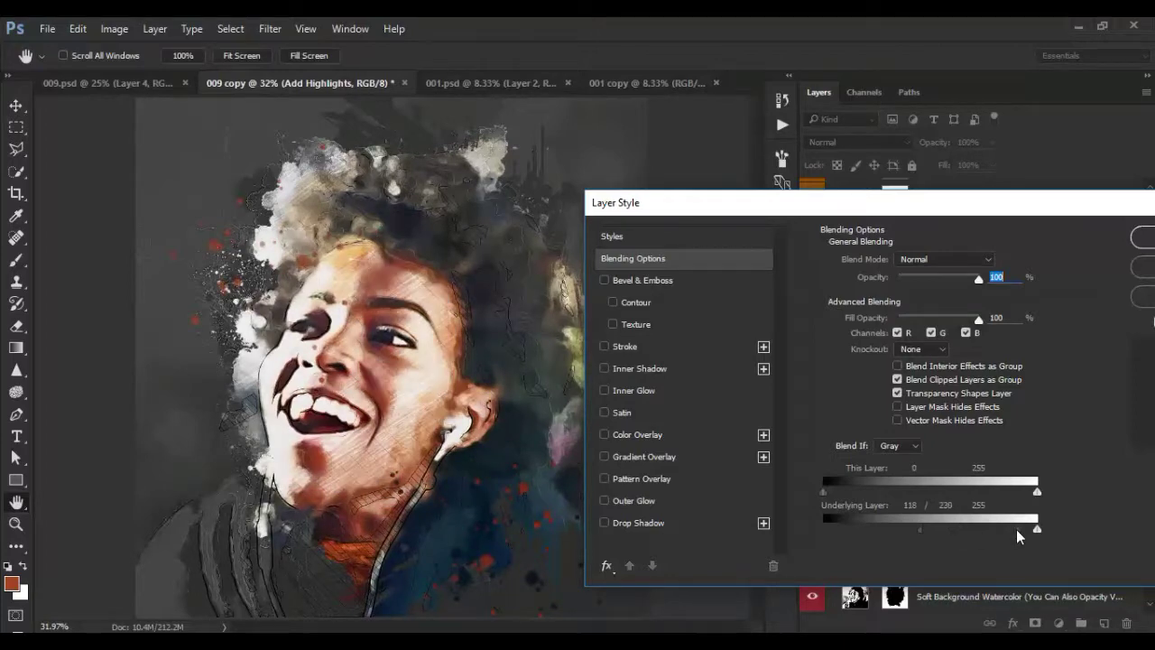
drag(939, 202, 774, 217)
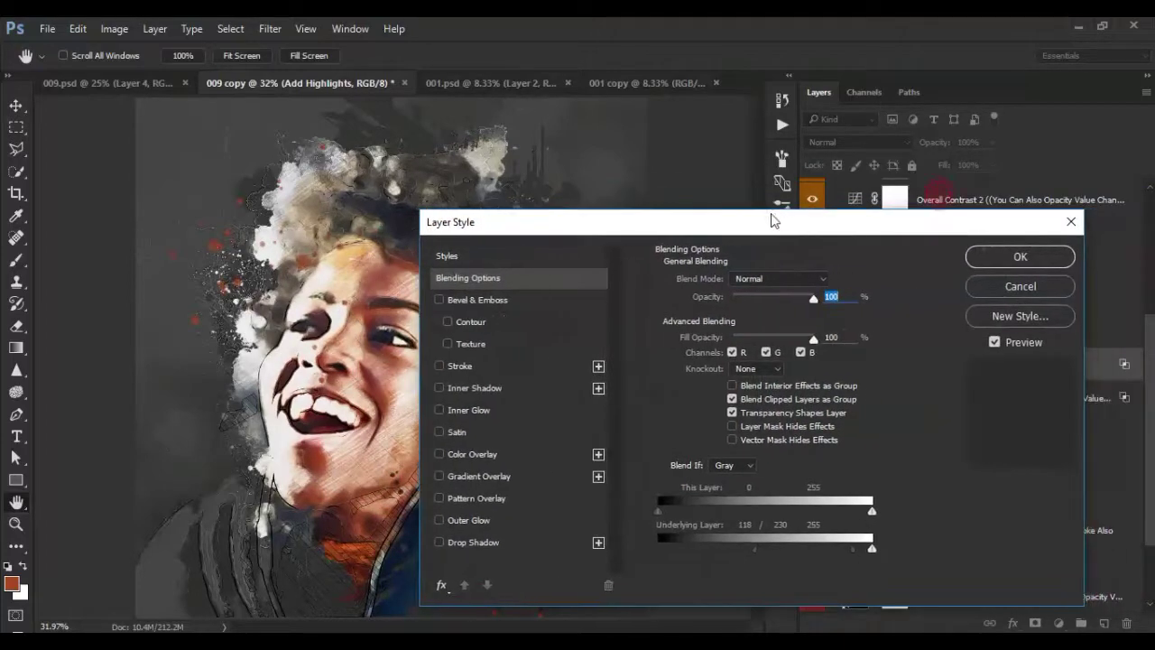
click(1016, 287)
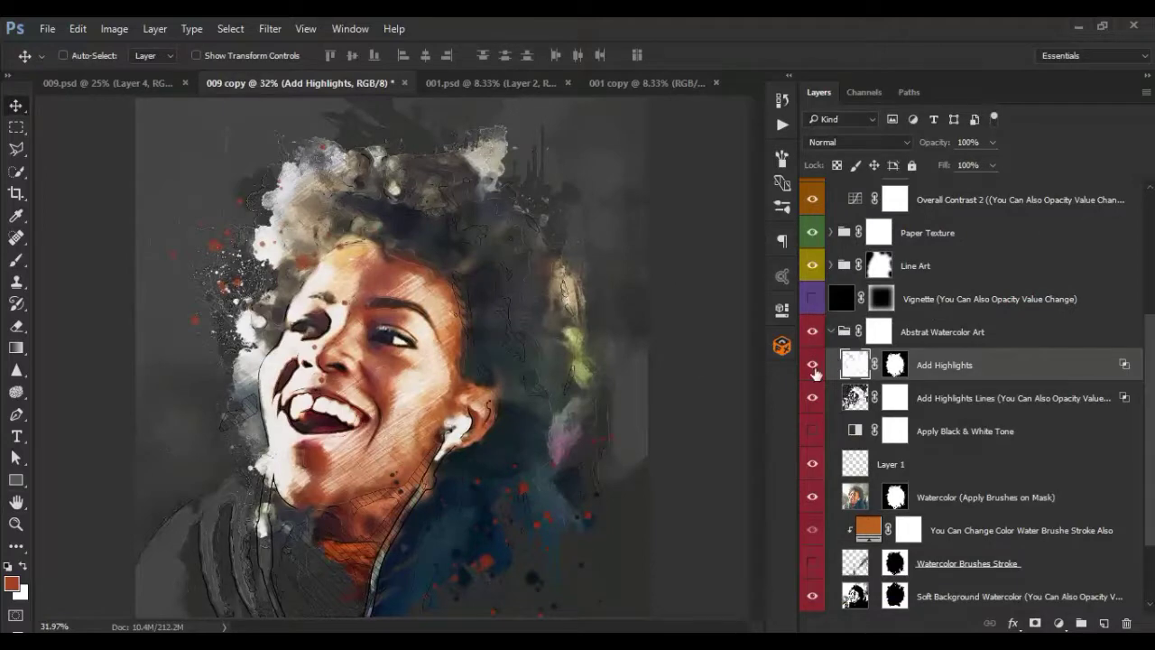
click(812, 366)
click(813, 367)
- Collapse the Abstrat Watercolor Art group and toggle its visibility to compare
click(831, 334)
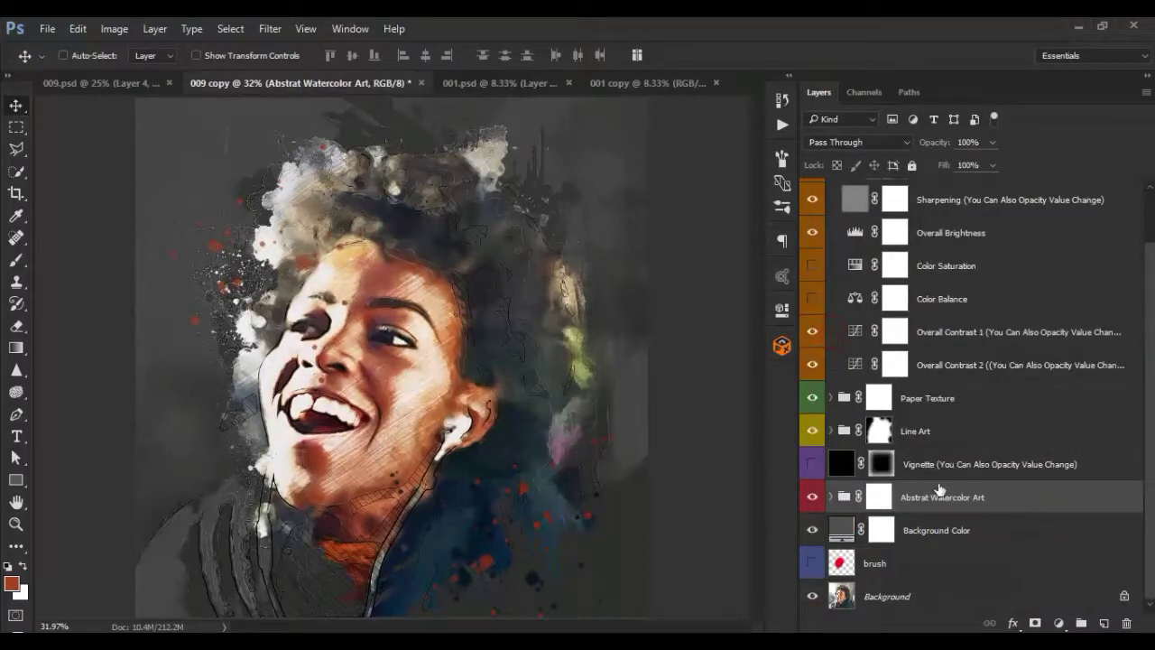
click(813, 497)
click(812, 497)
click(812, 497)
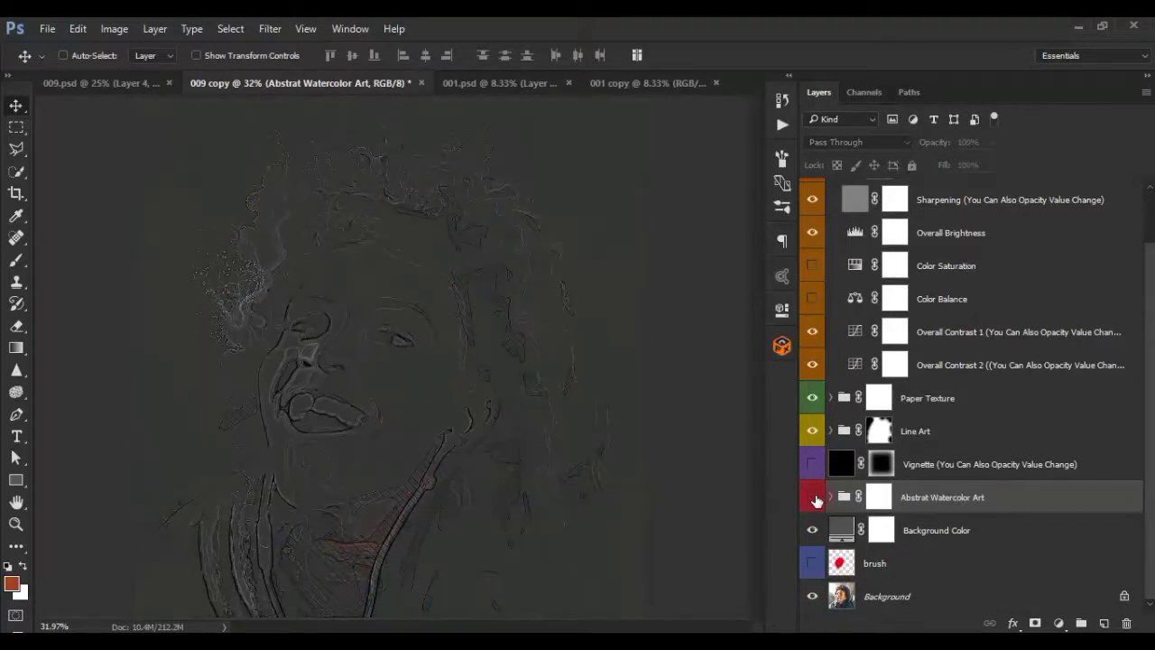
click(813, 497)
- Select the Vignette layer and toggle it on and off to compare
click(939, 469)
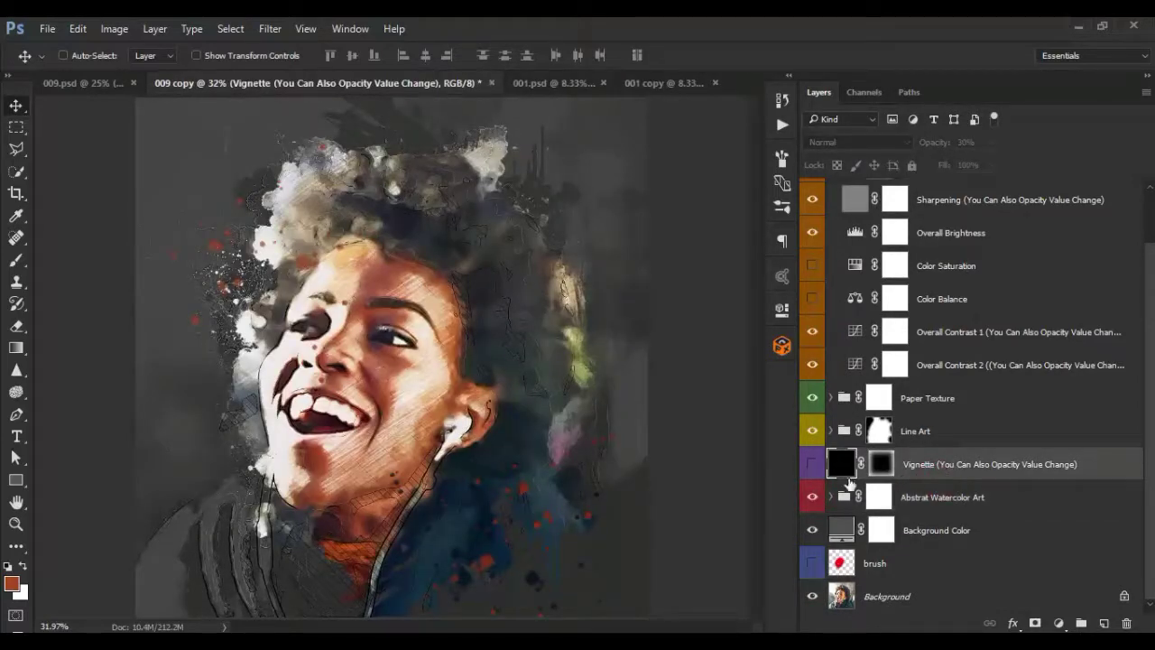
click(813, 466)
click(812, 466)
click(813, 465)
click(813, 465)
click(812, 466)
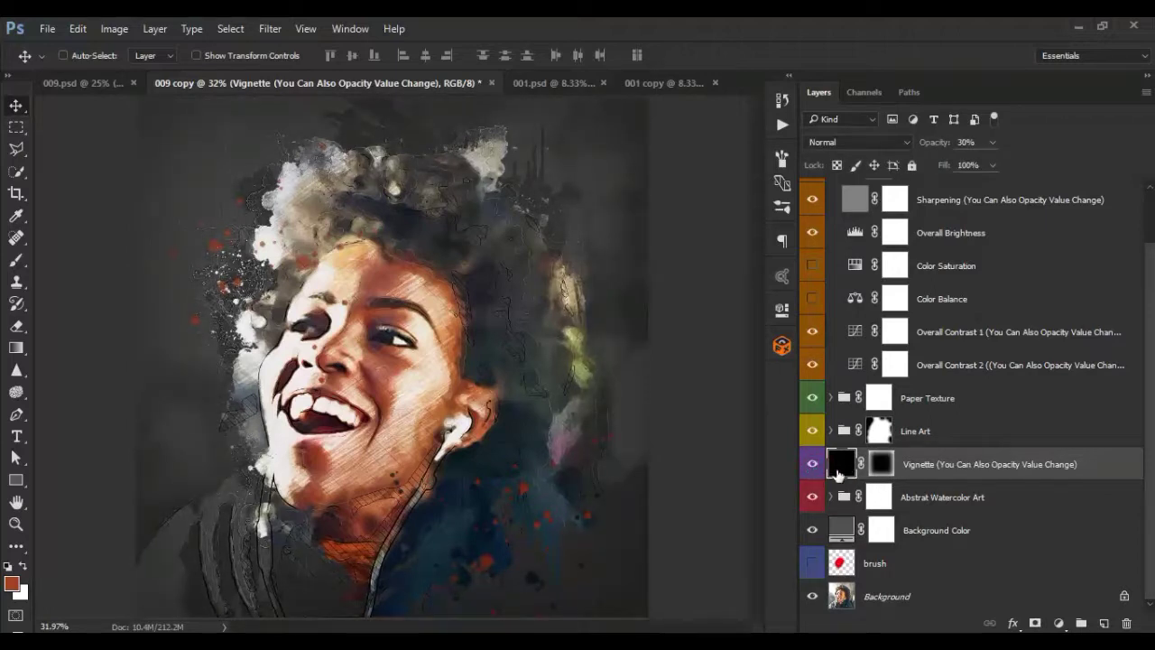
- Raise Vignette opacity to 74%, hide the Vignette layer, and expand the Line Art group
drag(939, 142, 980, 142)
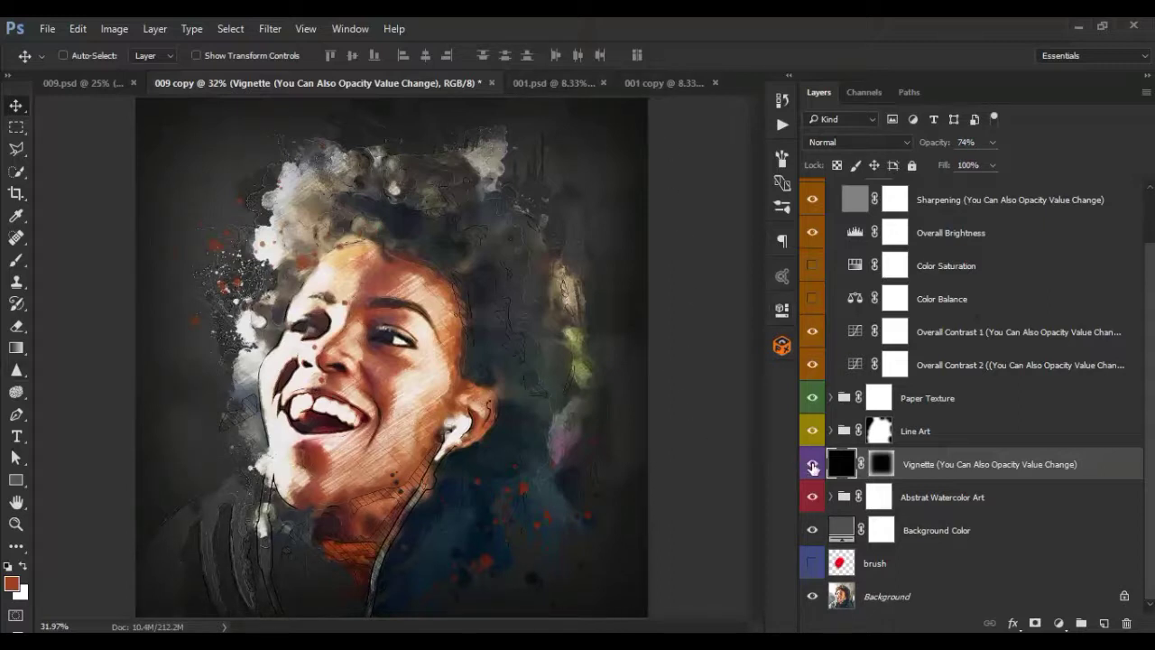
click(812, 464)
click(812, 464)
click(812, 464)
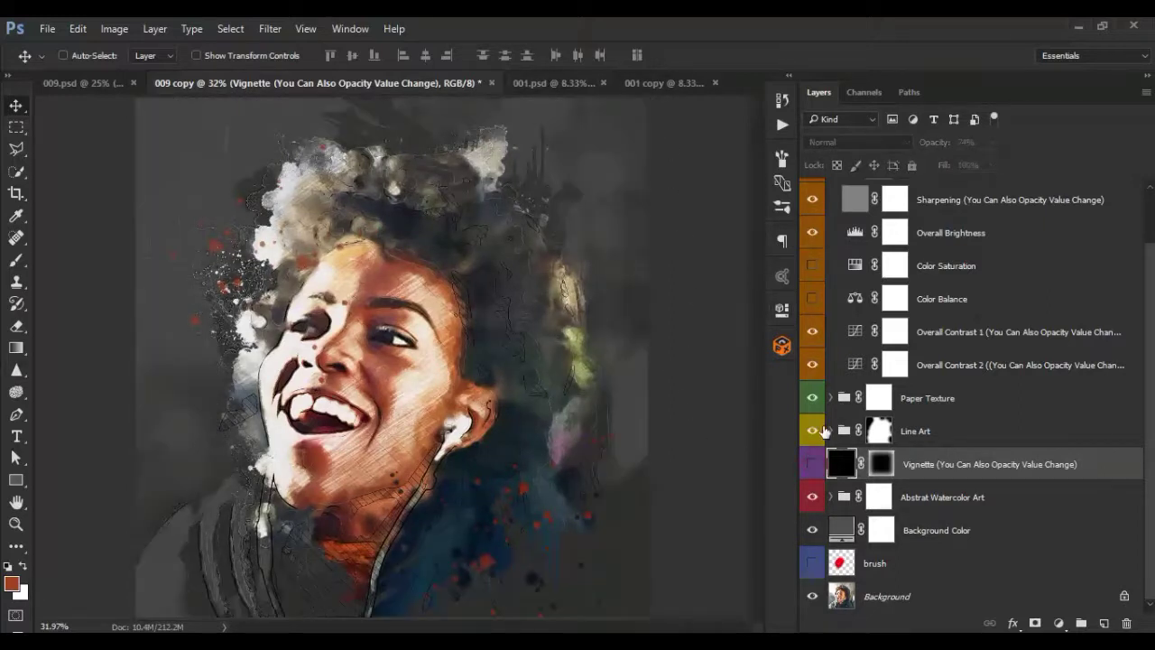
click(876, 432)
click(829, 433)
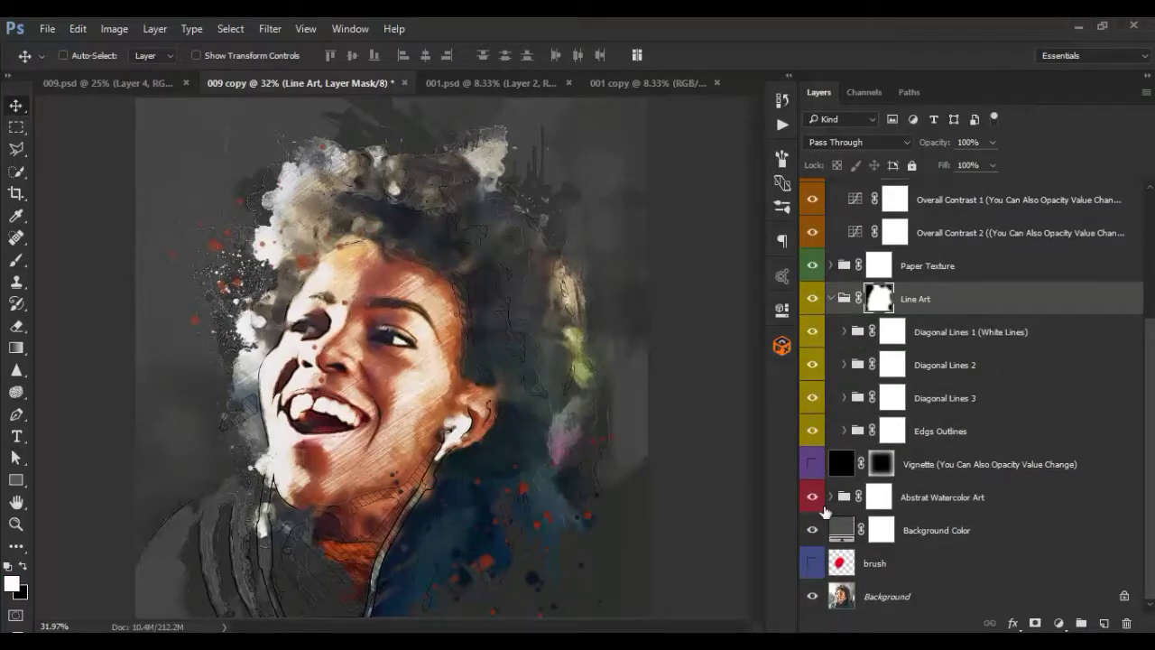
- Hide the Abstrat Watercolor Art group and toggle Line Art to view the lines alone
click(812, 497)
click(812, 299)
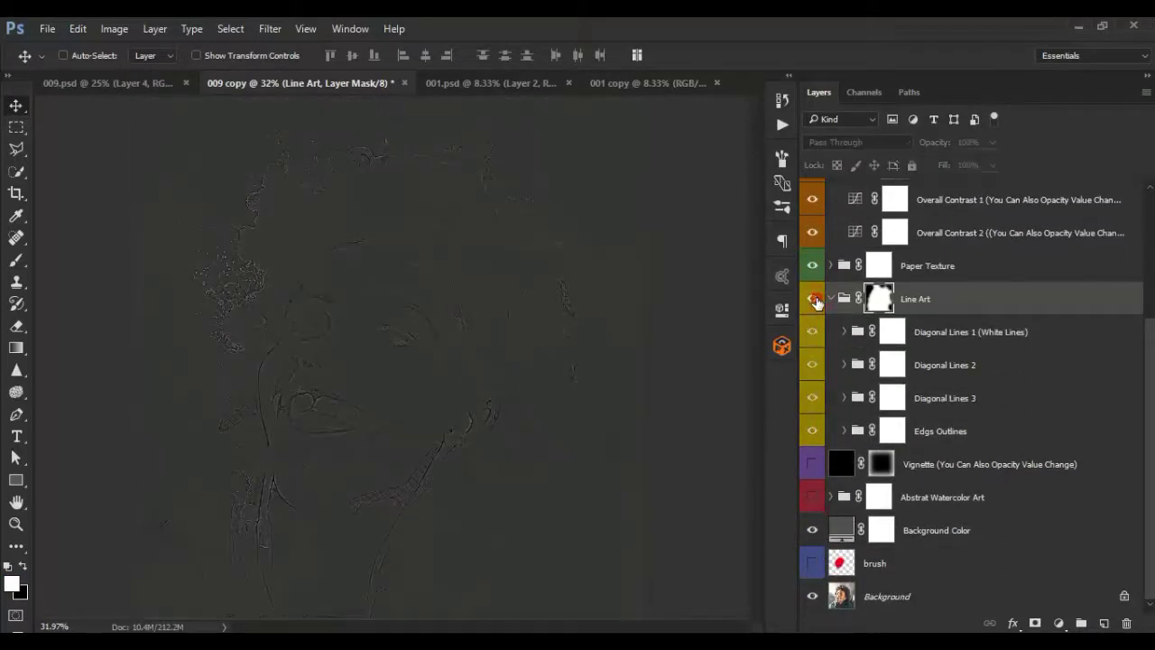
click(812, 299)
click(812, 299)
click(812, 298)
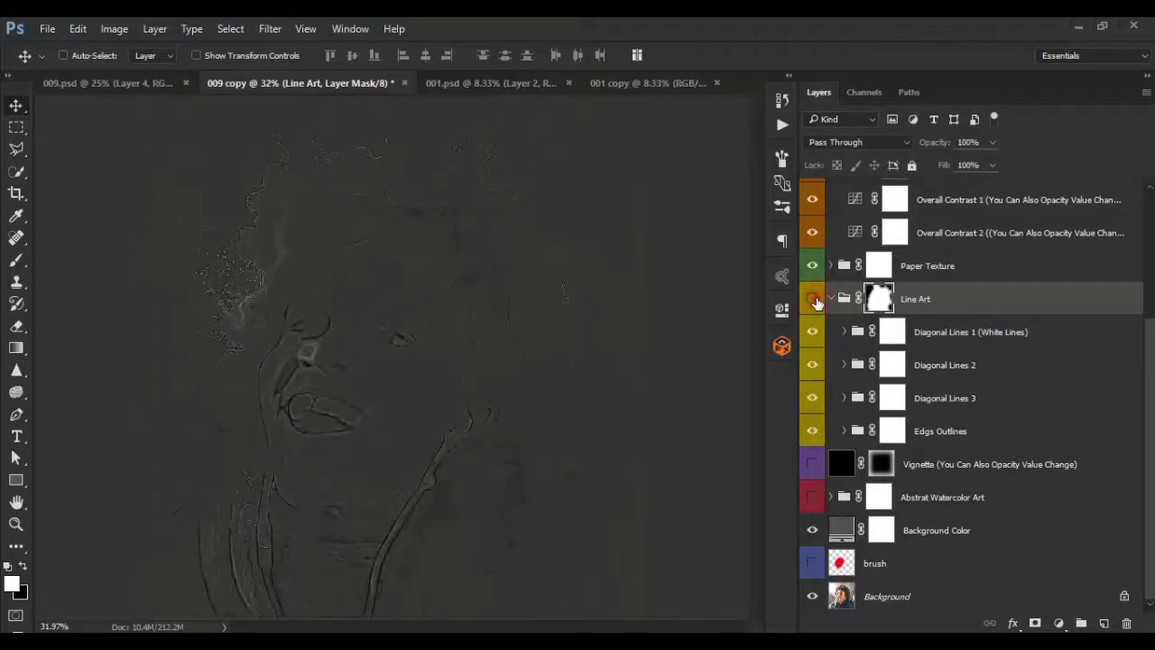
click(813, 298)
click(812, 299)
- Hide the Sharpening layer and toggle the Line Art group on and off again
scroll(893, 325, up, 4)
scroll(898, 334, up, 2)
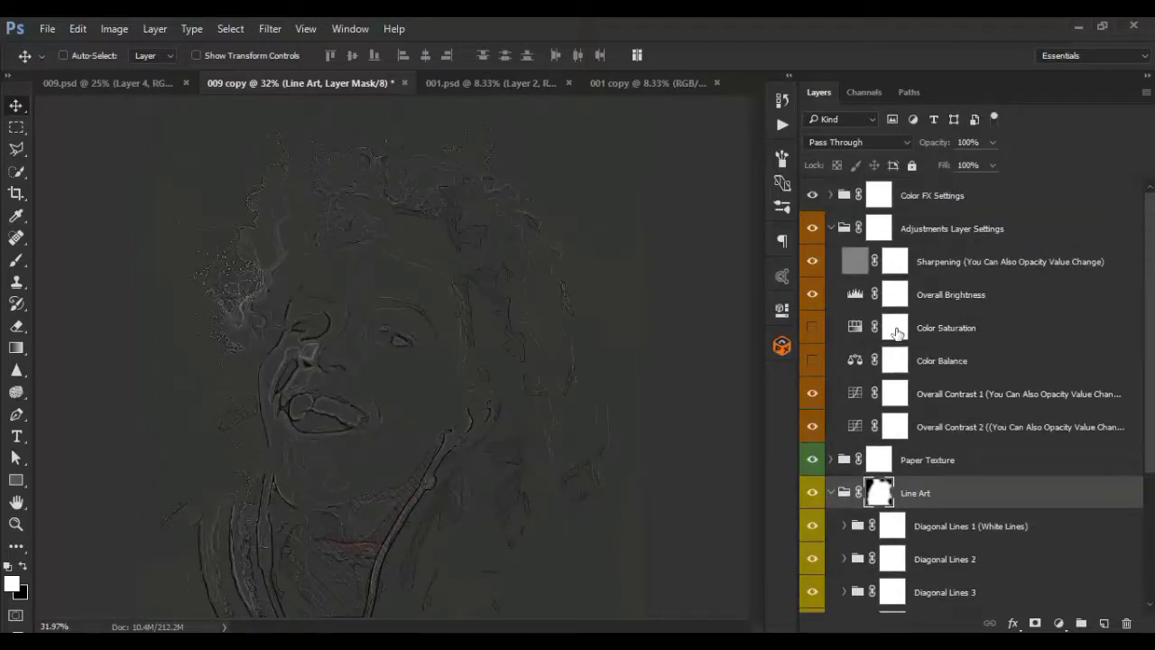
click(812, 262)
click(811, 492)
click(811, 492)
click(811, 492)
click(809, 494)
click(809, 496)
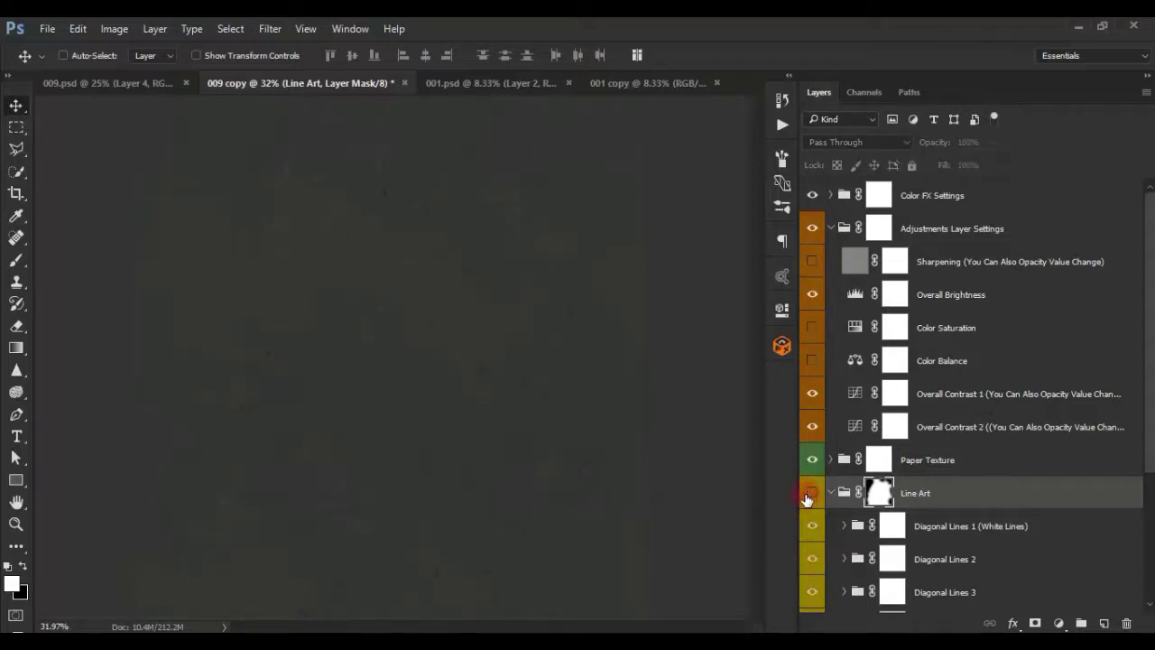
click(808, 496)
scroll(808, 492, down, 3)
scroll(826, 465, down, 1)
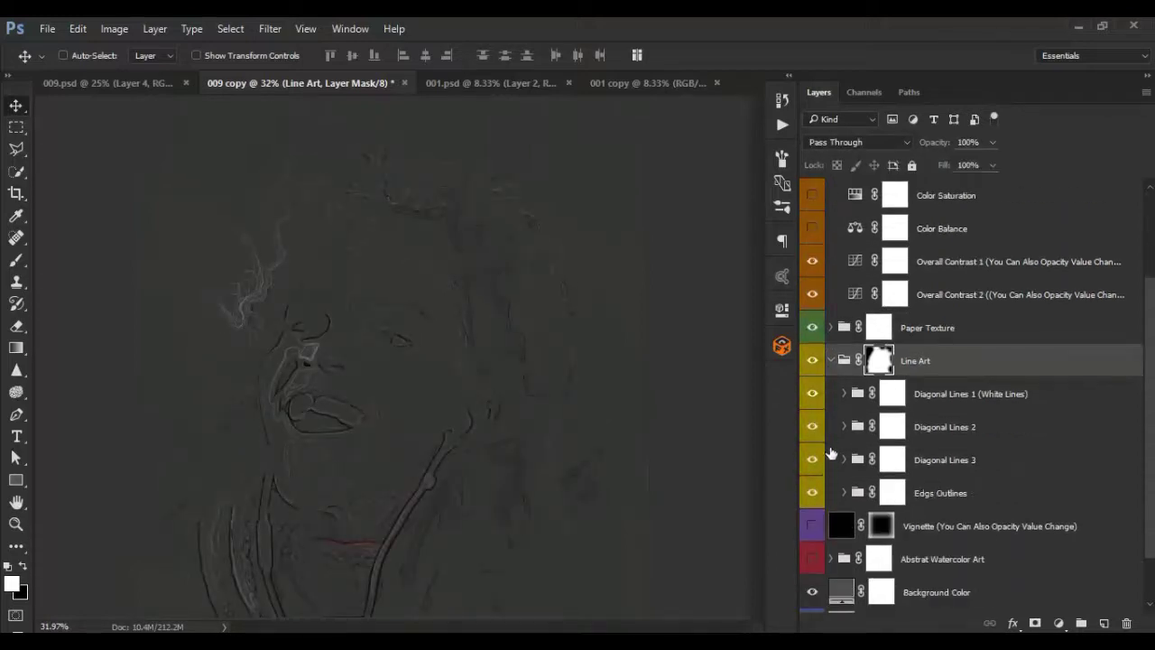
- Restore the watercolor group, hide Diagonal Lines 1–3, and keep and expand Edgs Outlines
click(812, 562)
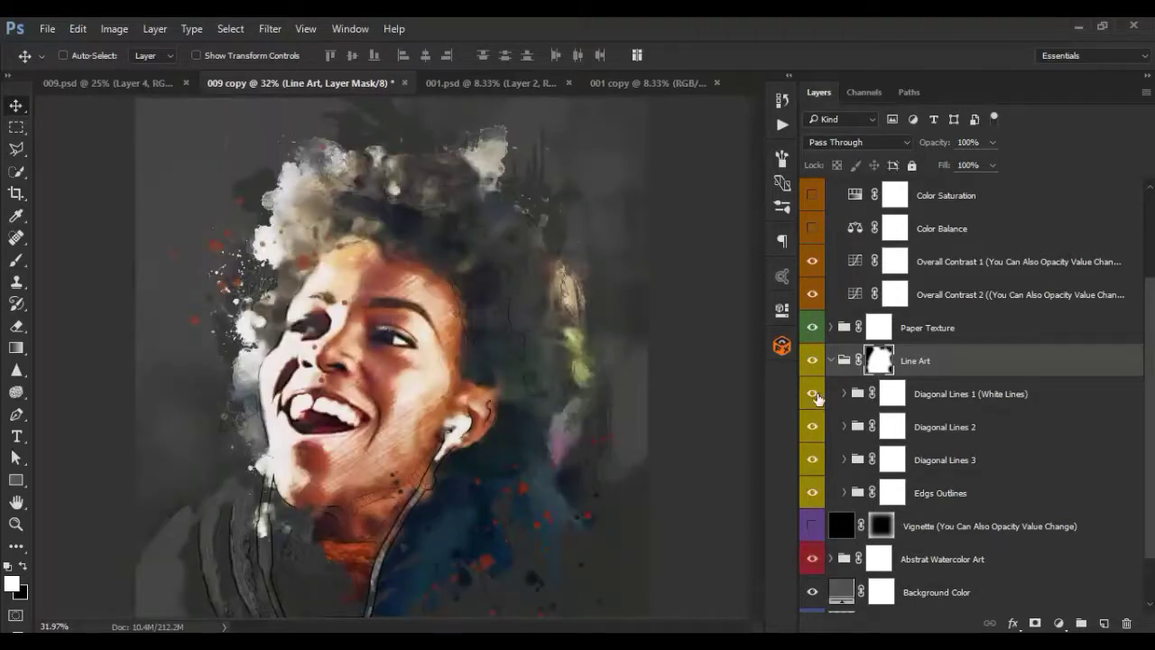
click(815, 393)
click(814, 426)
click(813, 460)
click(810, 493)
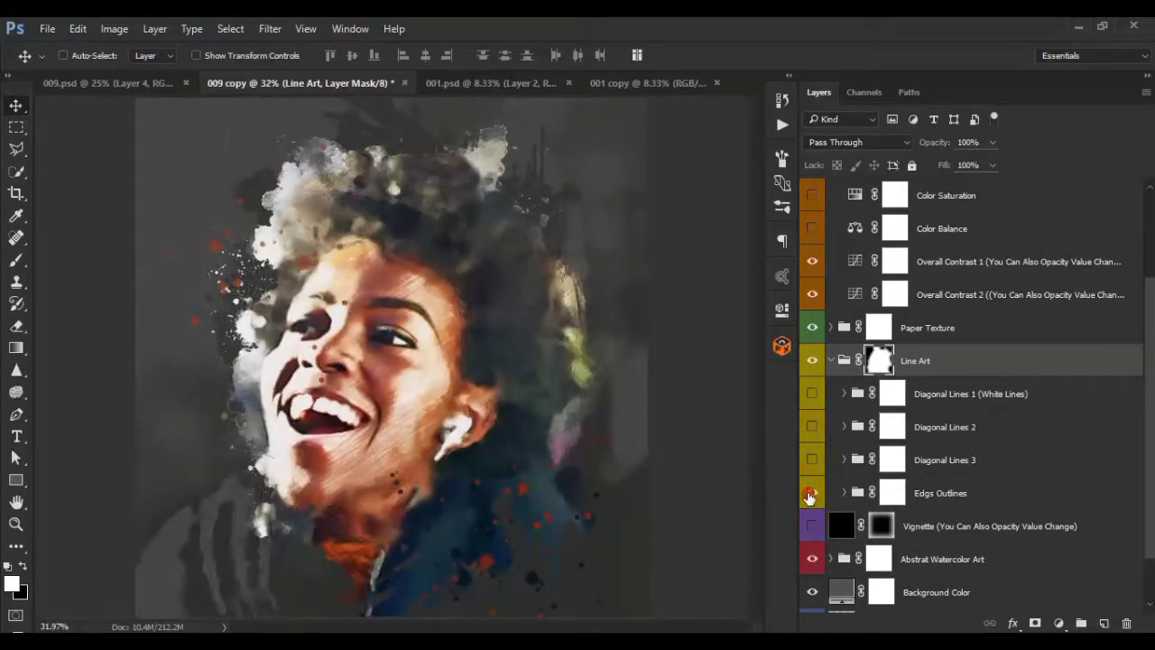
double_click(810, 494)
click(809, 495)
click(809, 494)
click(809, 495)
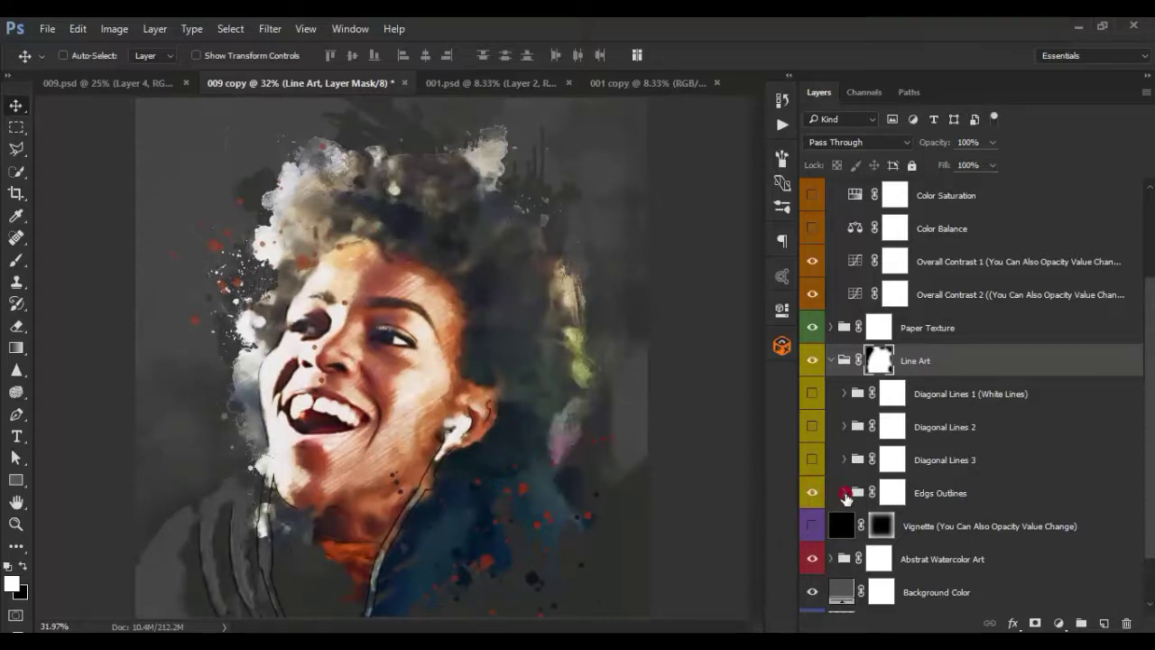
click(845, 493)
- Compare the portrait with White Edgs Detailing on and off, leaving it hidden
click(920, 492)
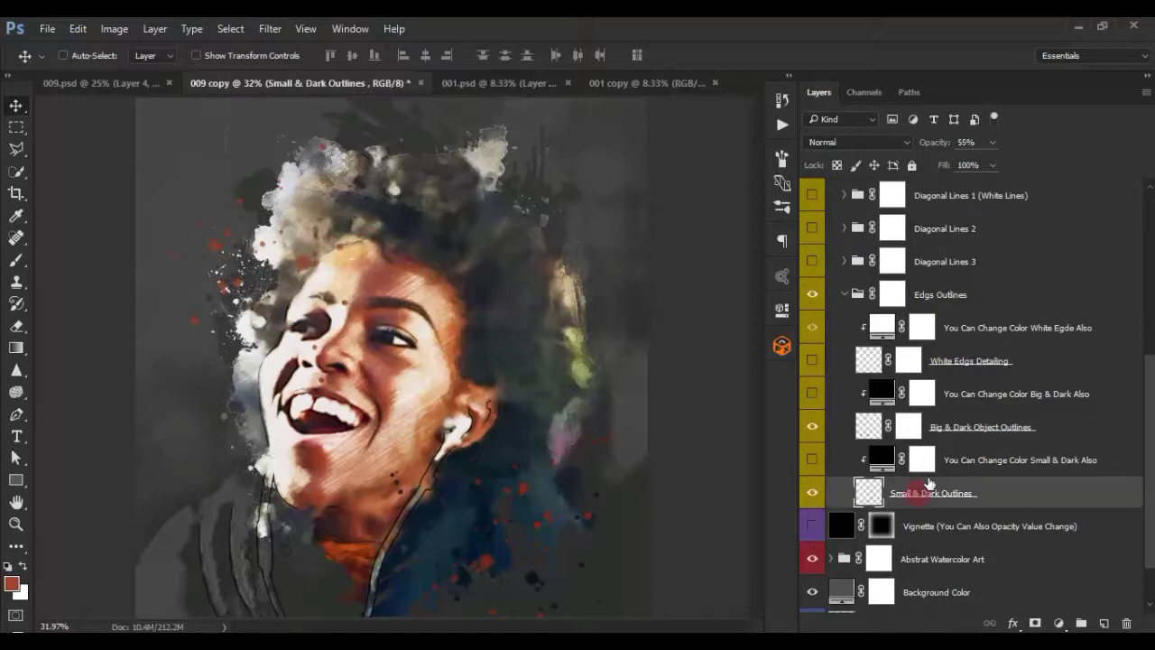
click(953, 428)
click(946, 364)
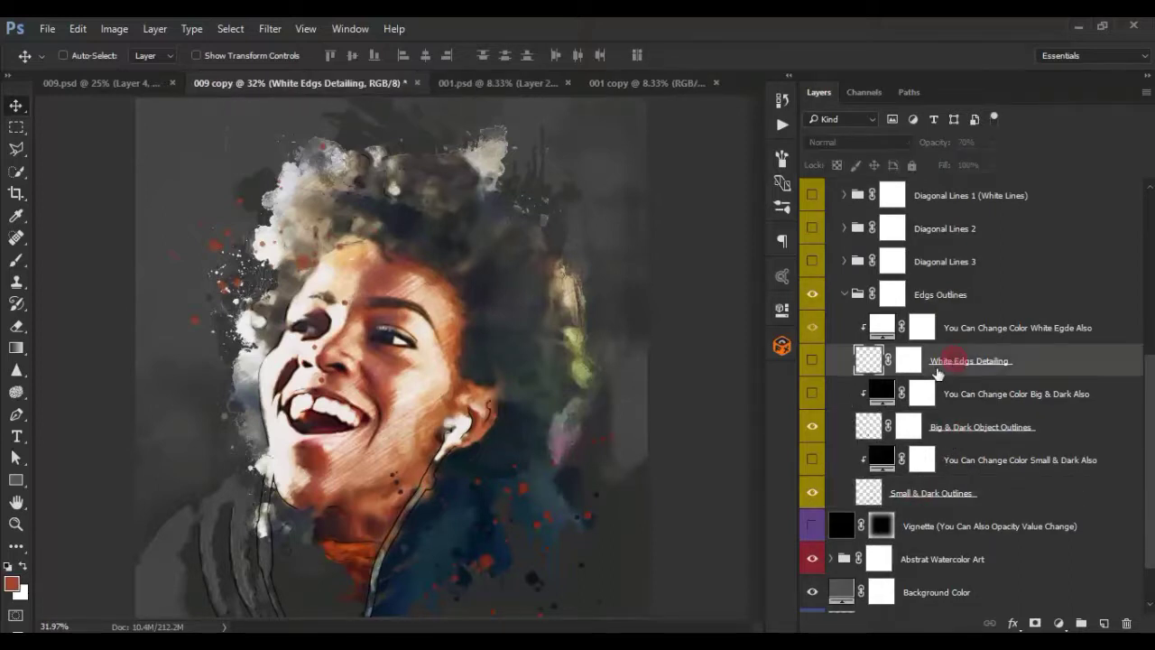
click(811, 360)
click(812, 360)
click(811, 360)
click(811, 360)
click(811, 360)
click(811, 361)
click(811, 360)
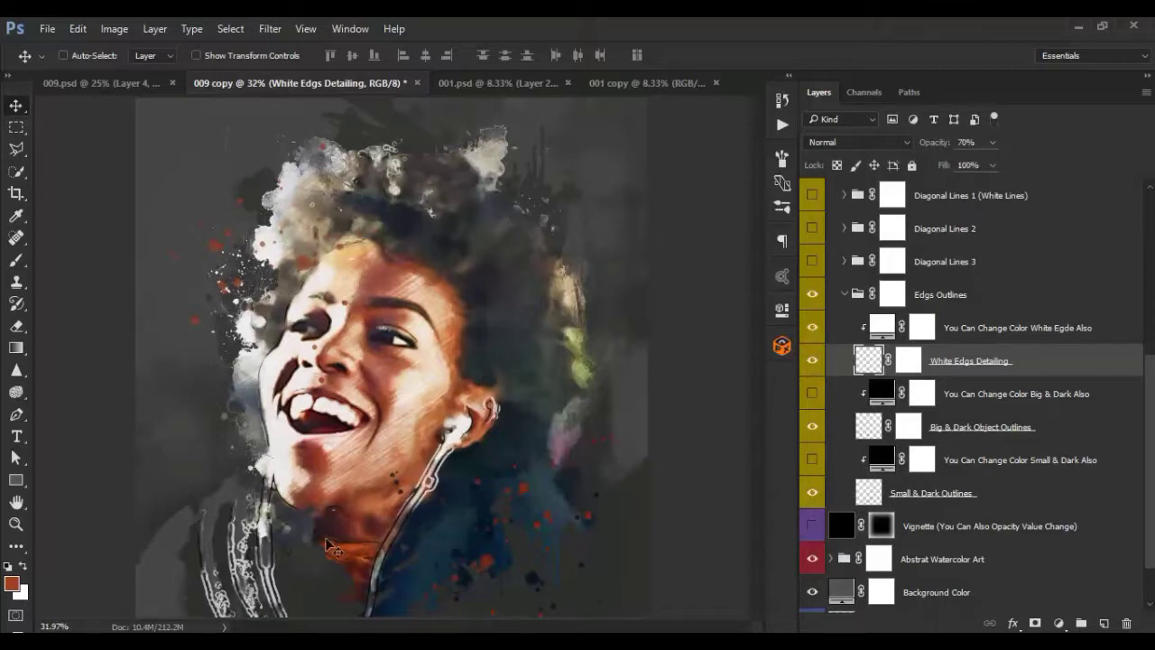
click(813, 363)
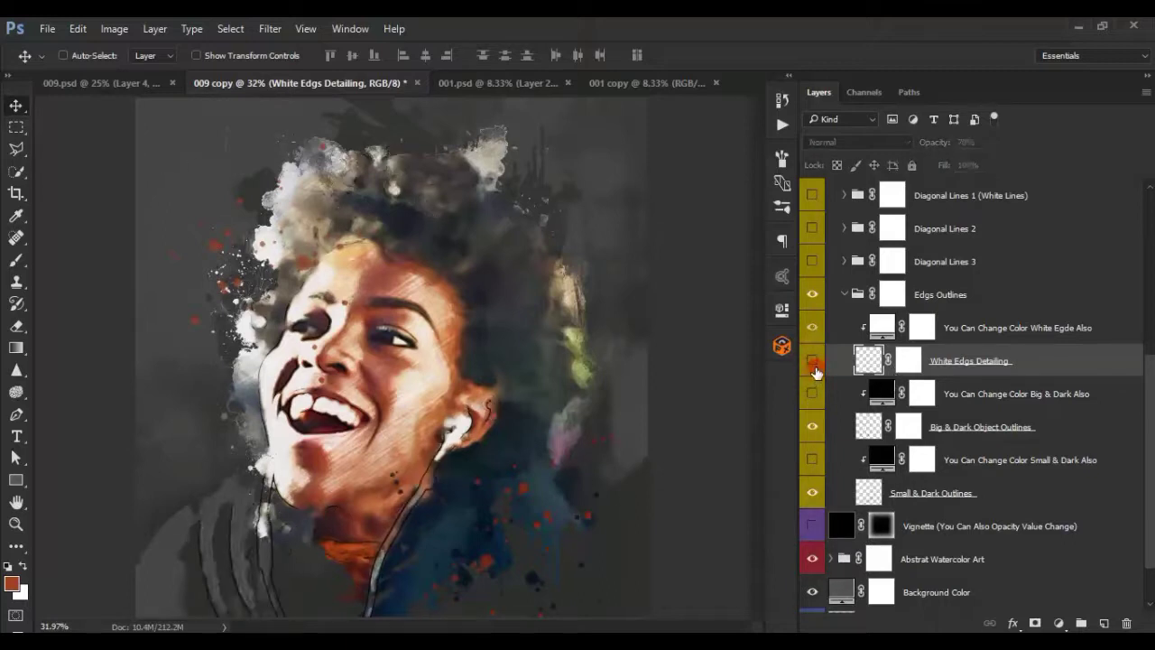
- Compare Big & Dark Object Outlines on and off, then show its colour fill layer
click(811, 430)
click(812, 429)
click(811, 430)
click(812, 430)
click(812, 393)
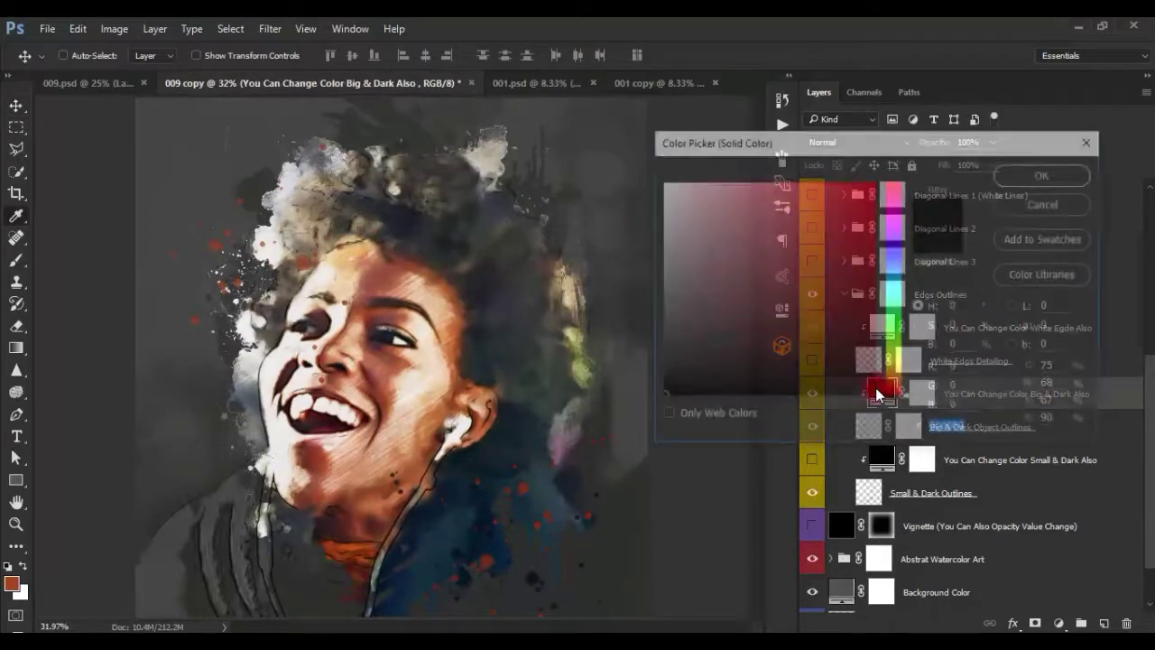
- Try red and orange for the Big & Dark outline fill colour, closing without applying
double_click(882, 394)
drag(863, 179, 892, 150)
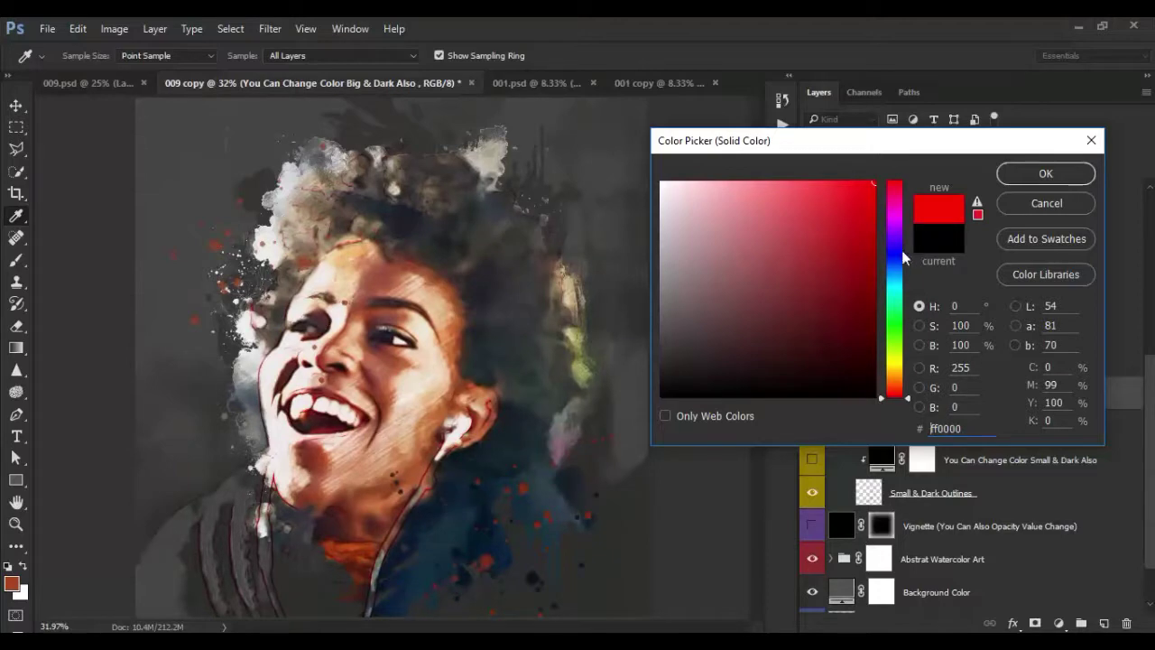
drag(906, 259, 881, 385)
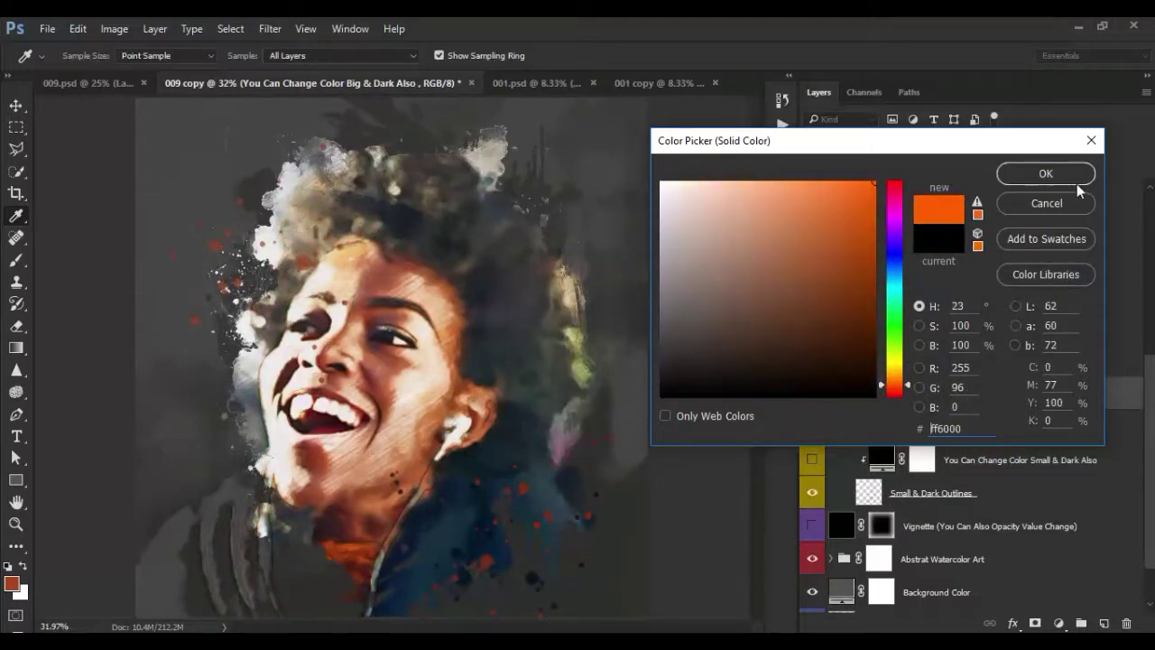
click(1047, 204)
- Compare Big & Dark Object Outlines on and off, then hide its colour fill layer
click(812, 430)
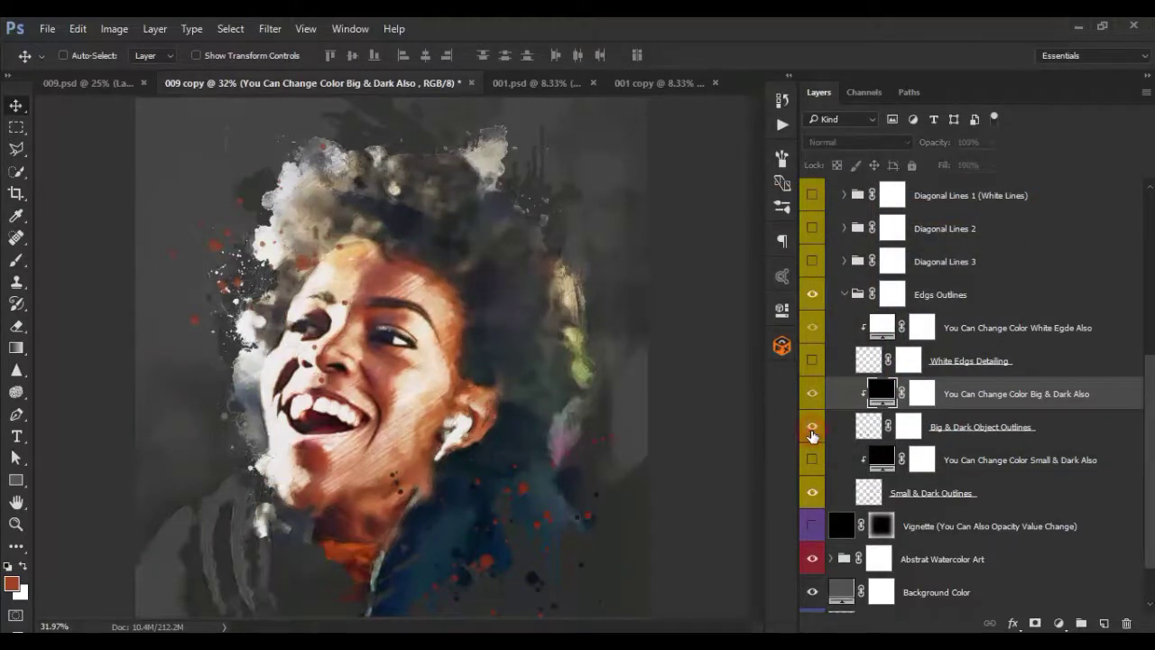
click(812, 430)
click(812, 428)
click(811, 428)
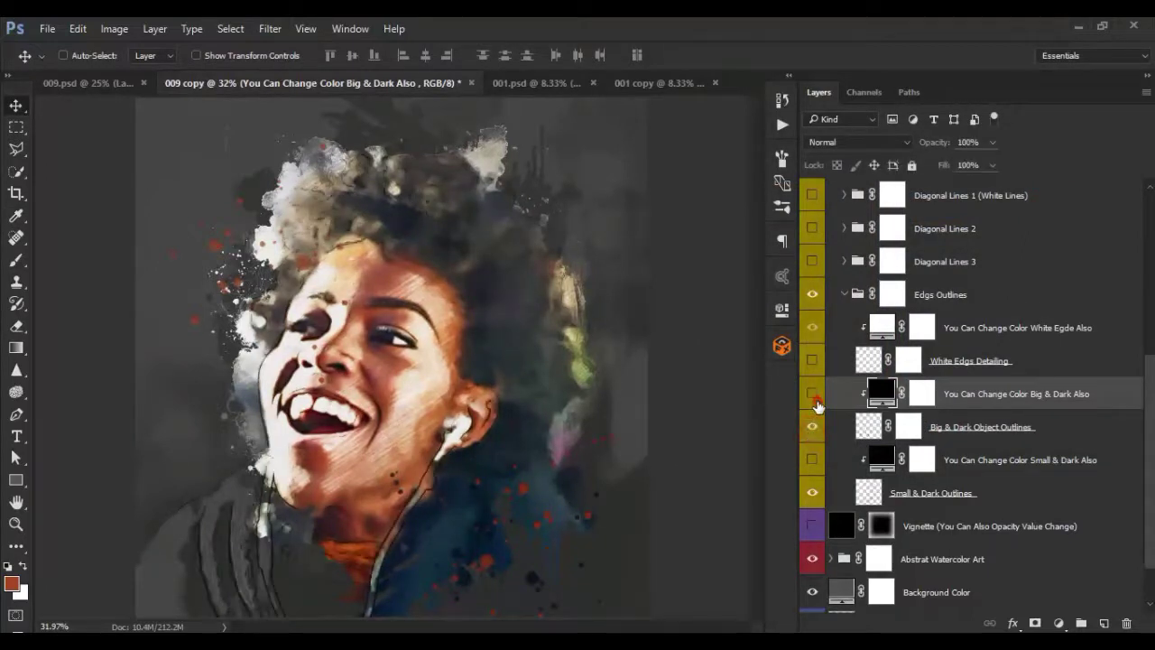
click(812, 393)
- Compare Small & Dark Outlines on and off and show the Small & Dark colour fill
click(813, 494)
click(813, 494)
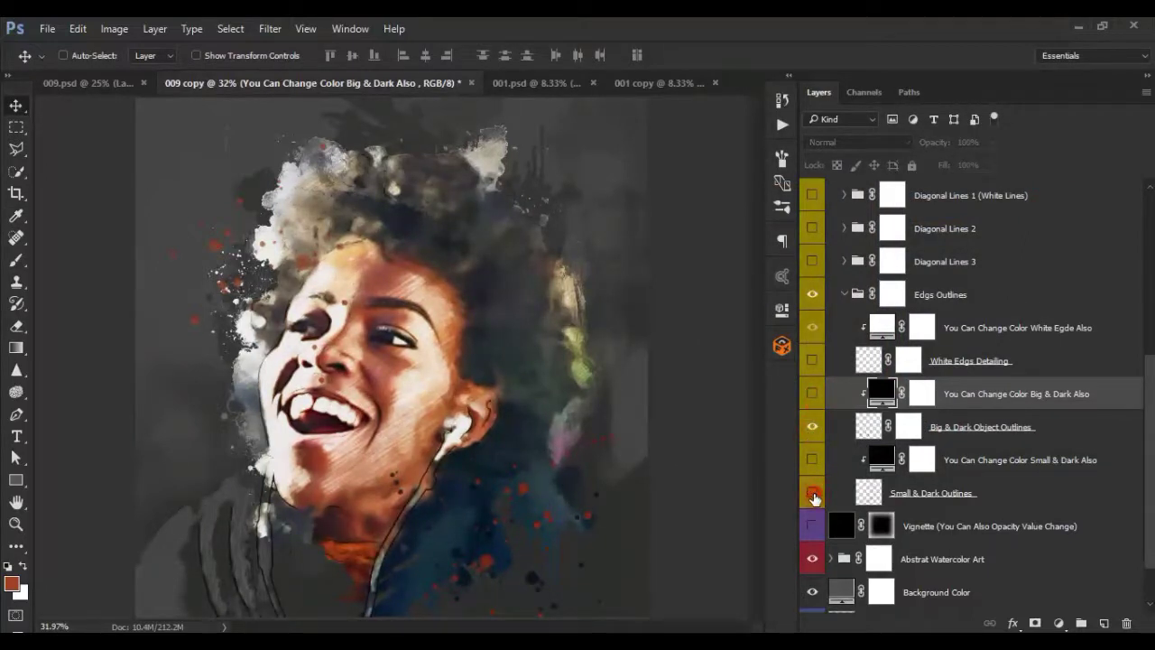
click(812, 494)
click(812, 494)
click(809, 448)
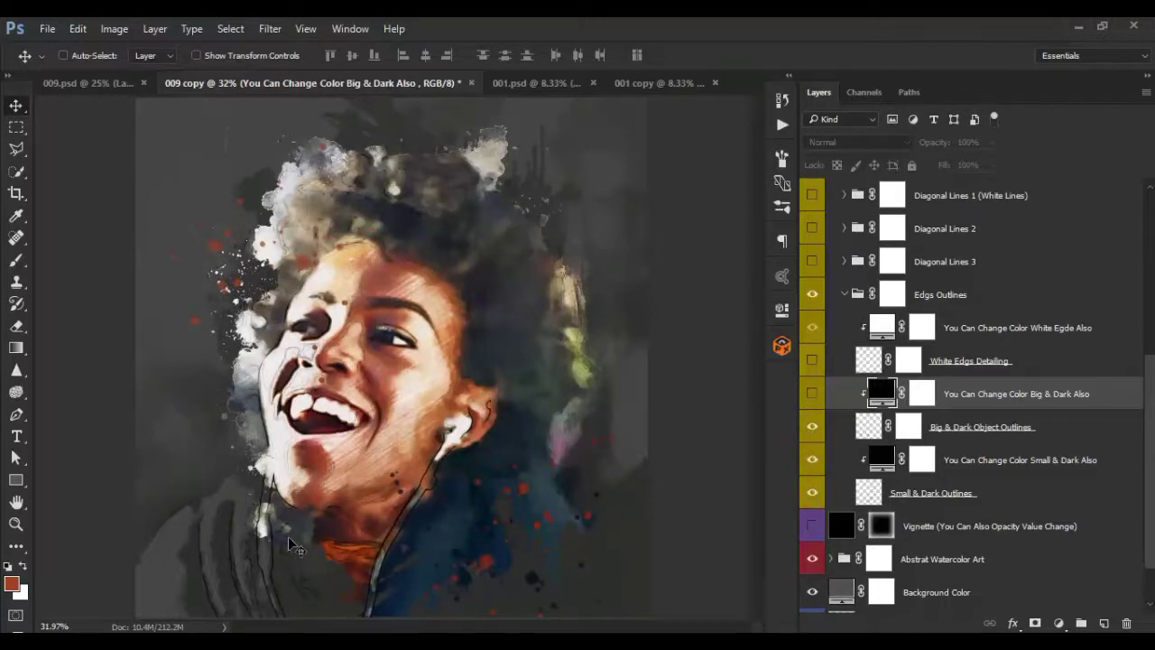
scroll(142, 437, up, 3)
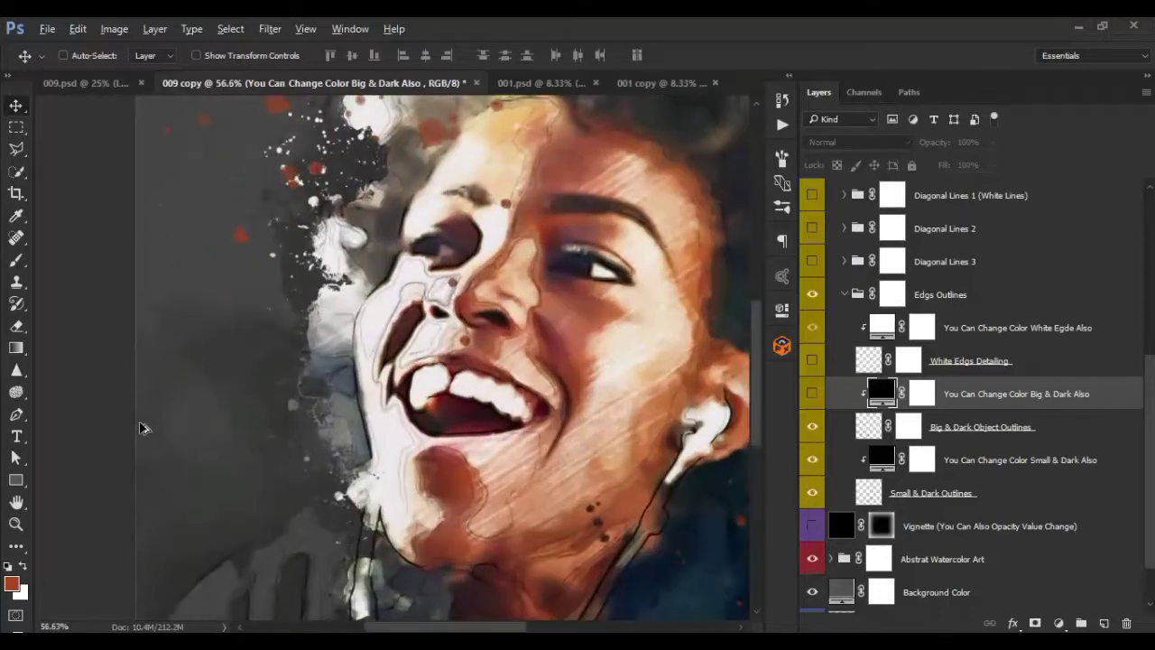
scroll(141, 429, up, 3)
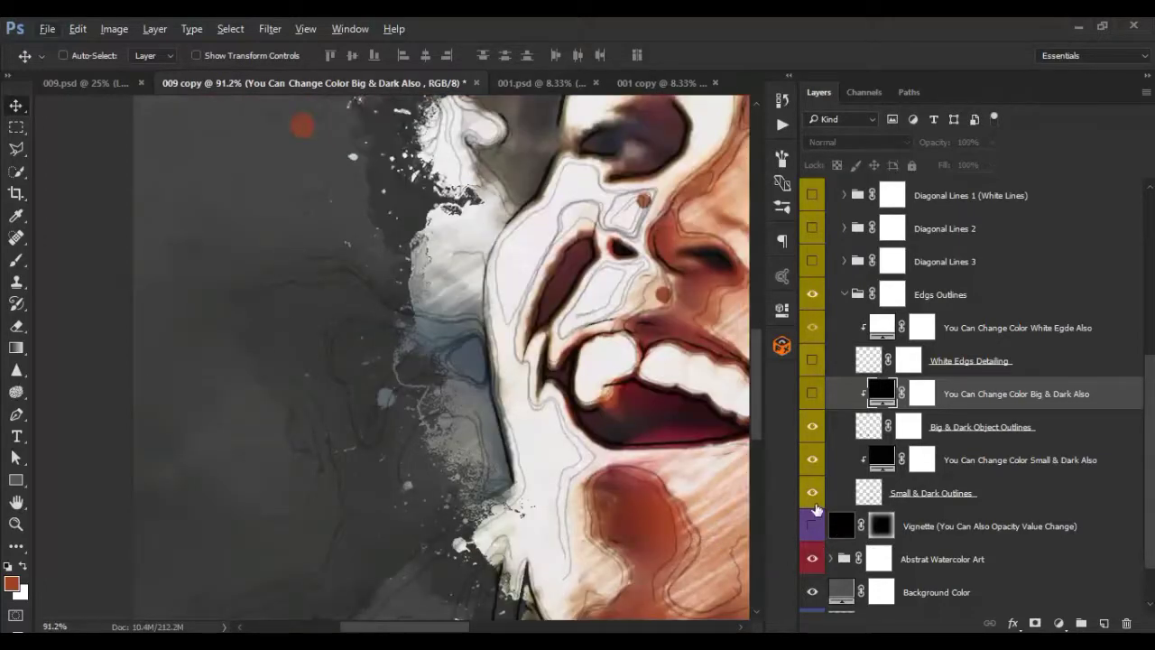
- Compare Small & Dark Outlines and its colour fill on and off, leaving the fill hidden
click(813, 494)
click(813, 494)
click(814, 494)
click(814, 495)
click(813, 462)
click(814, 462)
click(813, 461)
click(813, 461)
click(814, 461)
- Collapse the Edgs Outlines group and turn on the Diagonal Lines 3 hatching
scroll(273, 328, down, 3)
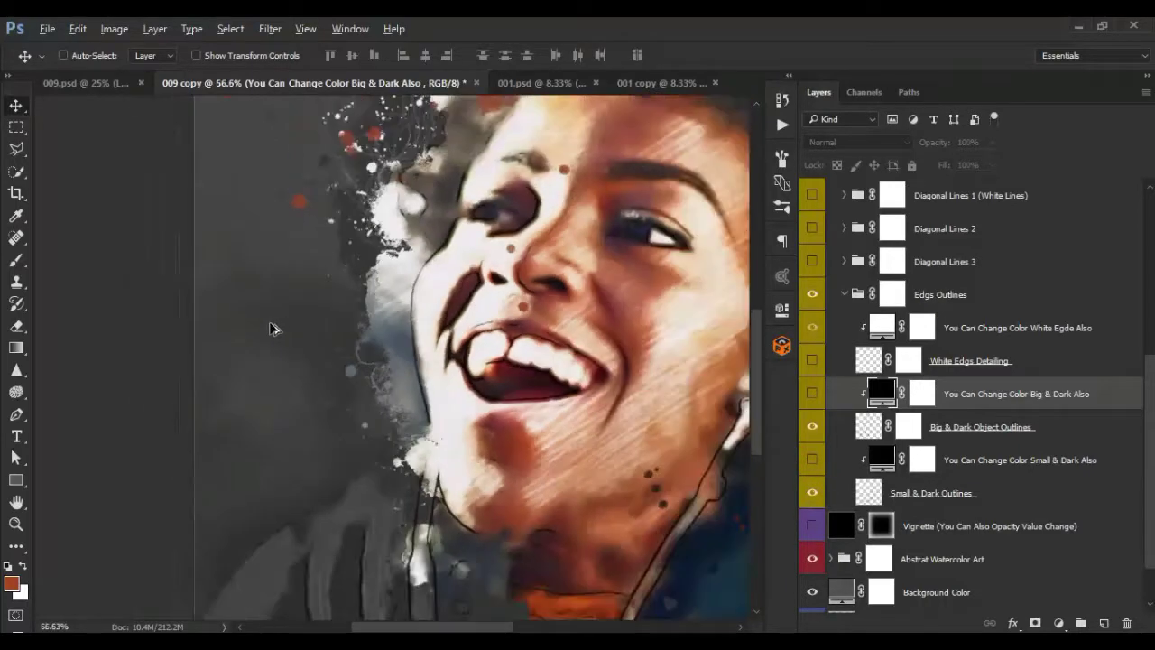
scroll(180, 309, down, 2)
scroll(171, 306, down, 1)
scroll(170, 307, down, 1)
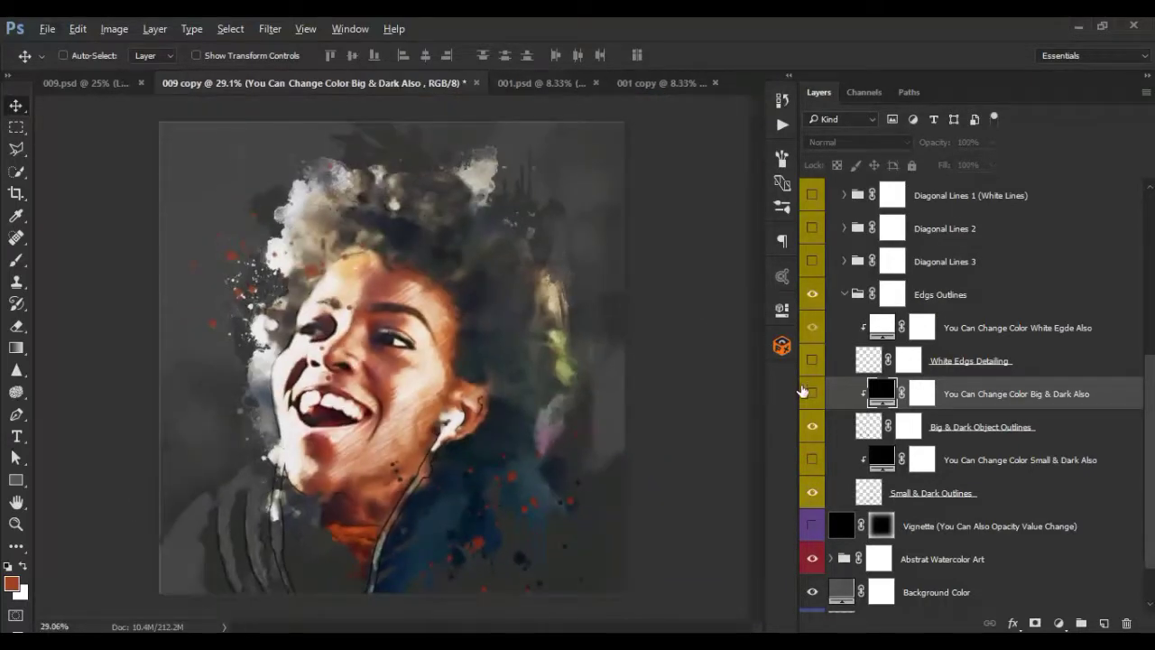
click(844, 296)
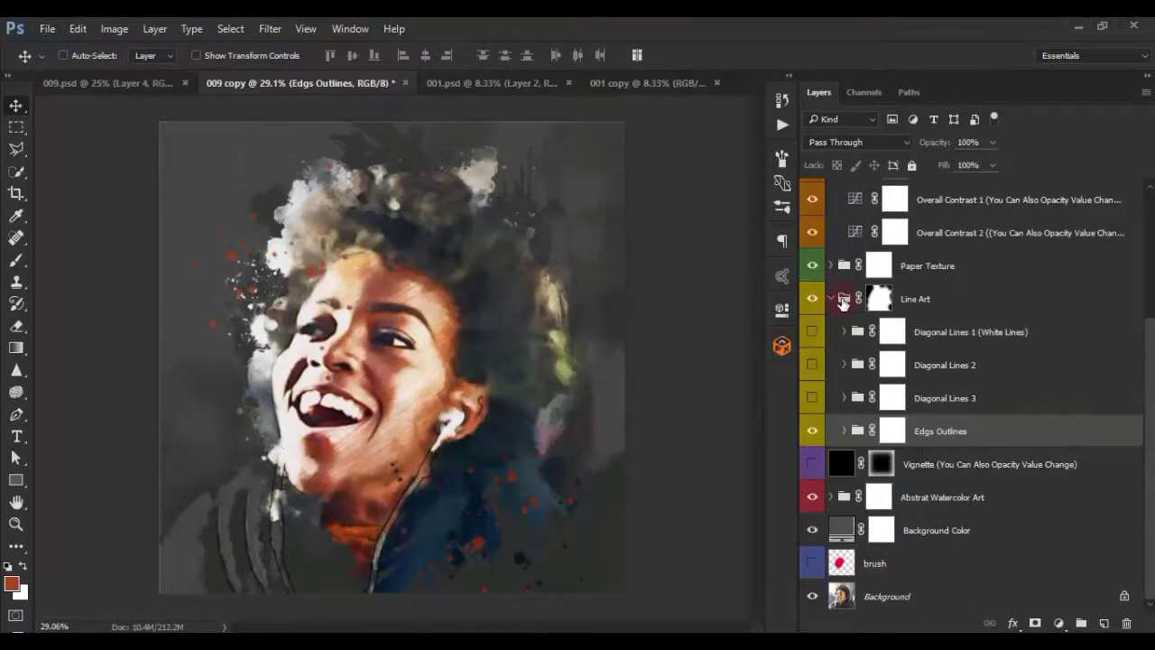
click(809, 398)
- Check the Diagonal Lines 3 hatching over the full portrait and select its group
scroll(383, 258, up, 1)
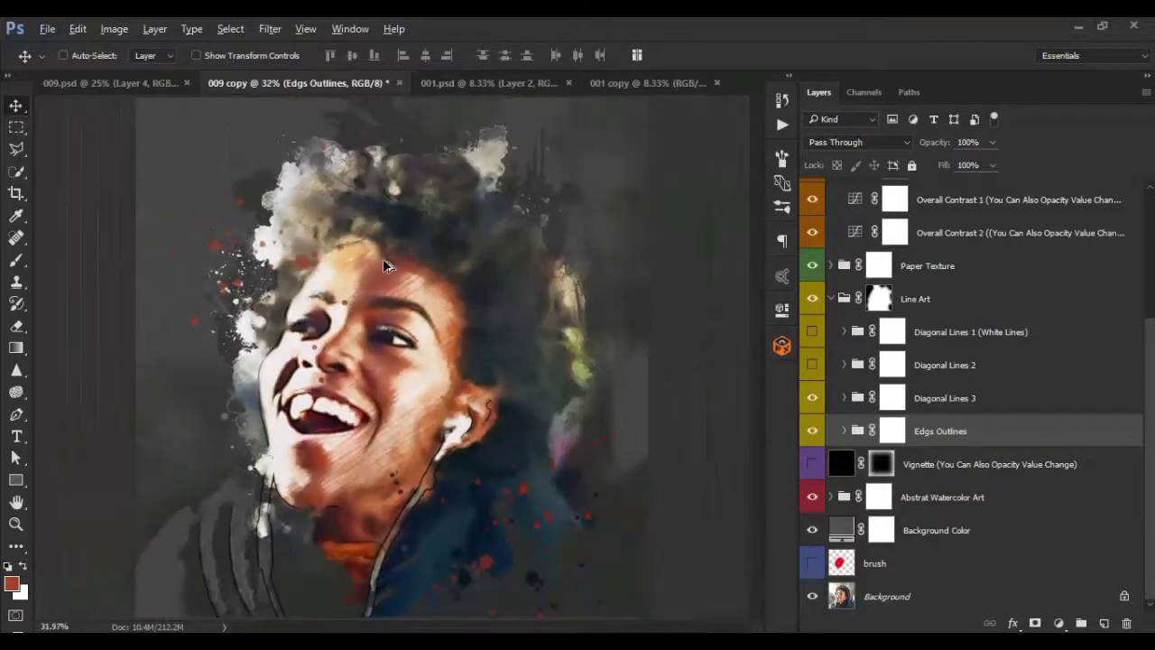
scroll(452, 195, up, 1)
scroll(458, 201, up, 2)
scroll(462, 204, up, 1)
scroll(675, 208, up, 1)
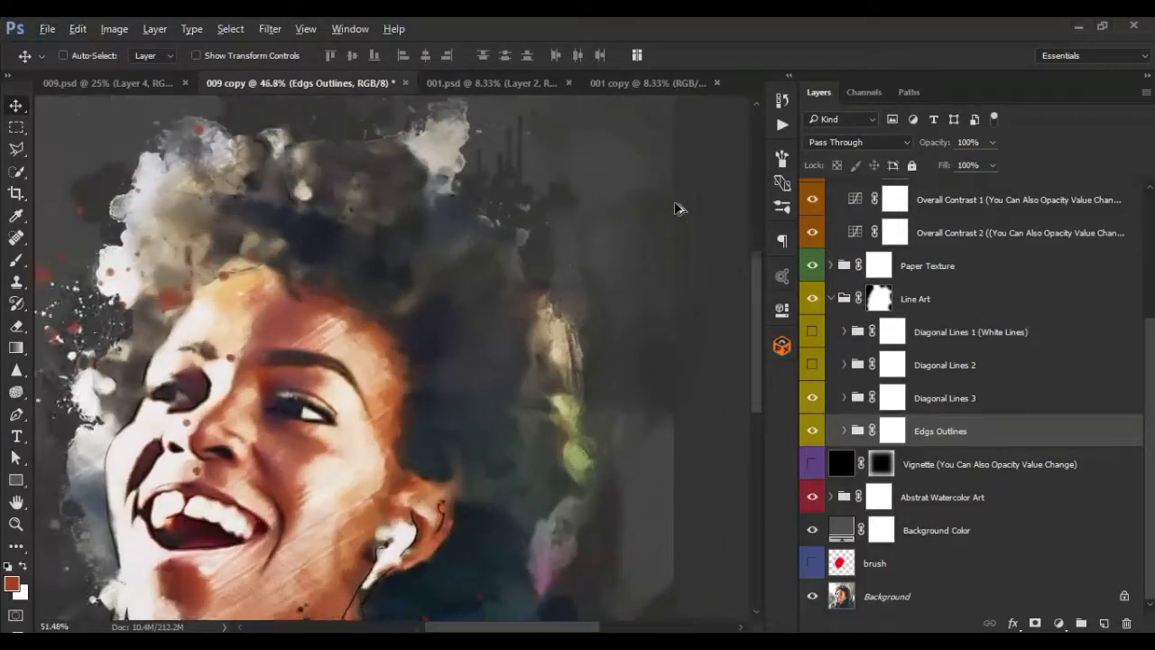
scroll(676, 207, up, 2)
scroll(627, 217, up, 6)
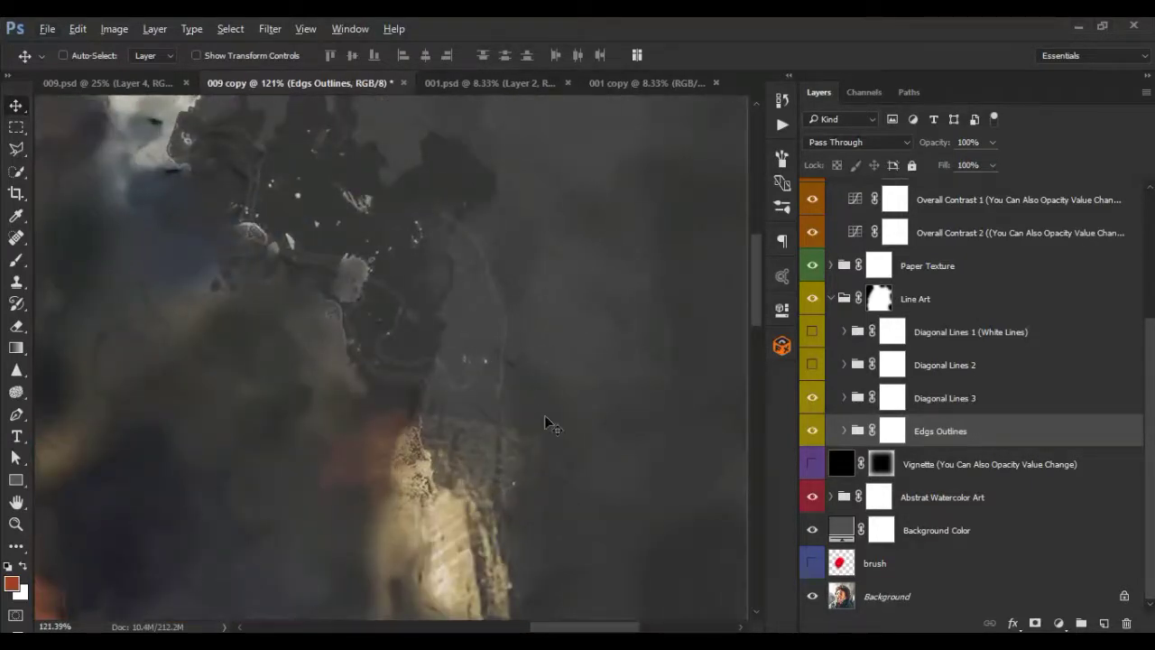
click(814, 398)
scroll(499, 379, down, 3)
scroll(500, 379, down, 5)
scroll(499, 379, down, 4)
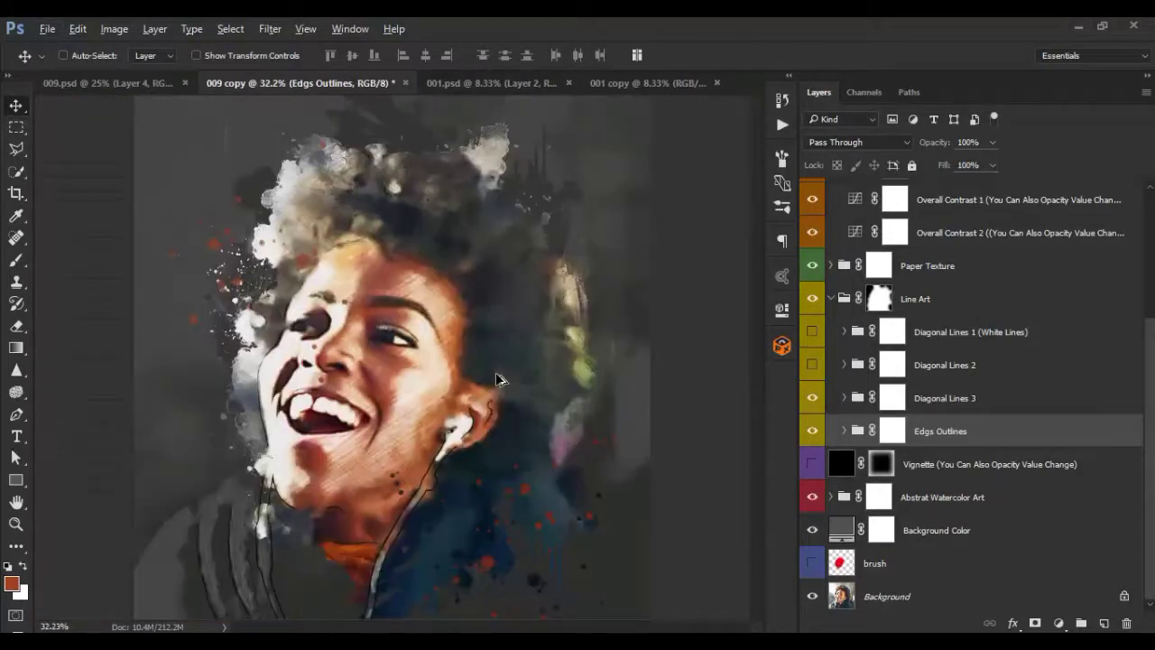
click(833, 401)
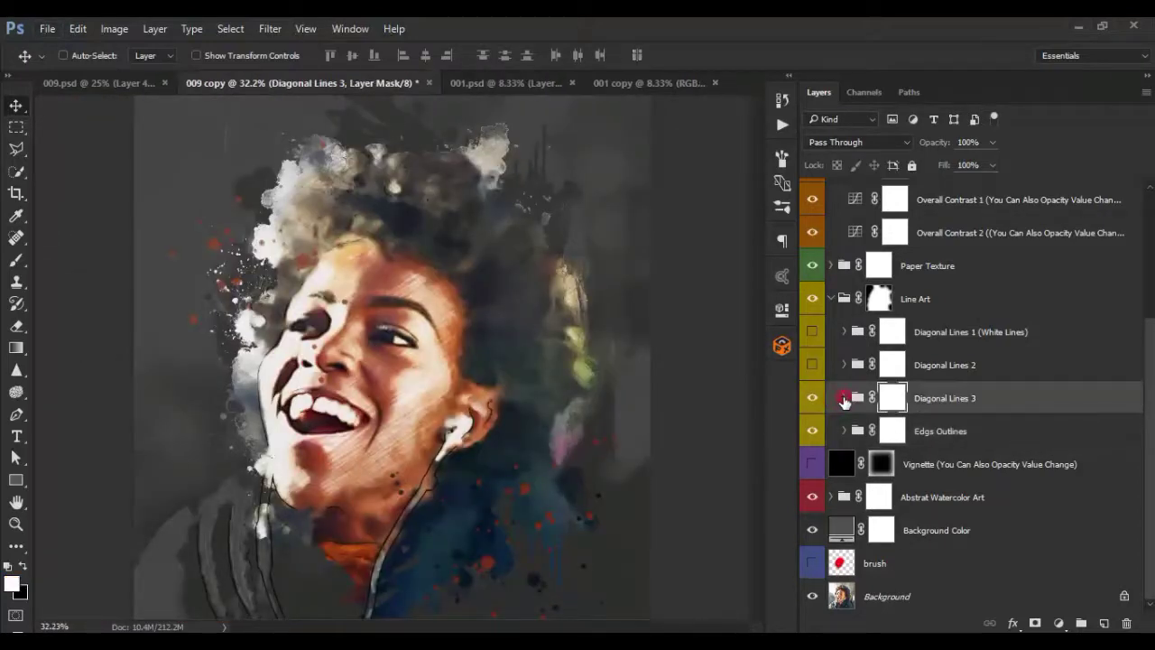
- Compare the Diagonal Lines 3 colour fill on and off, then collapse that group
click(844, 399)
click(963, 435)
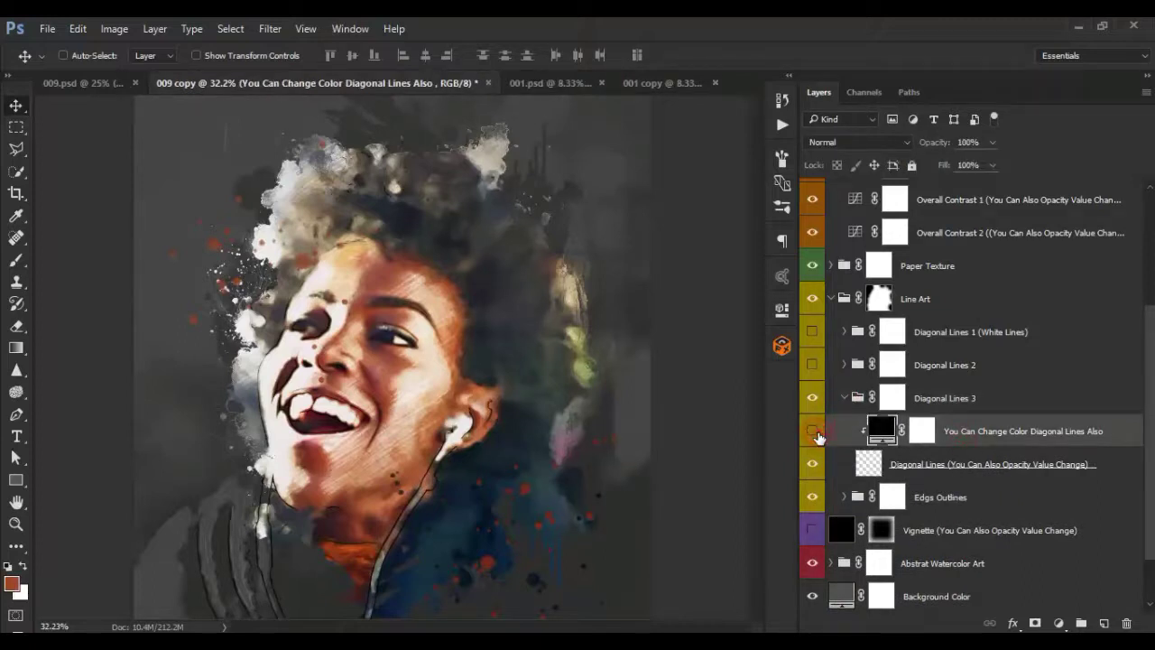
click(813, 432)
click(813, 432)
click(843, 398)
- Turn on Diagonal Lines 2 and compare its black line area fill on and off
click(892, 364)
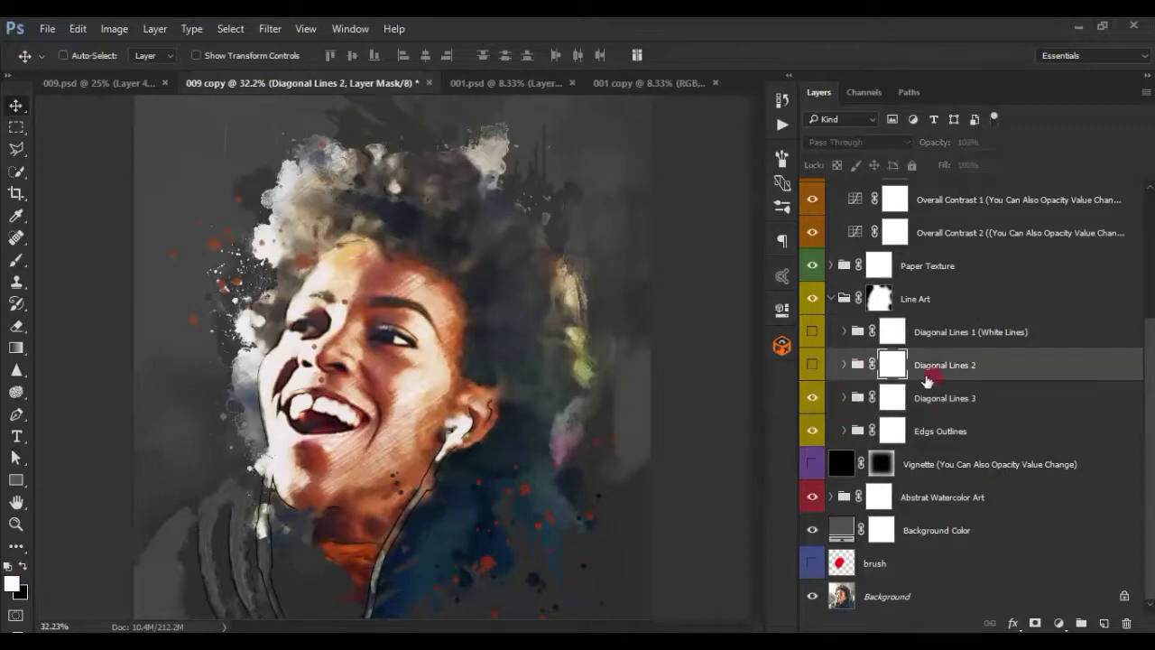
click(813, 365)
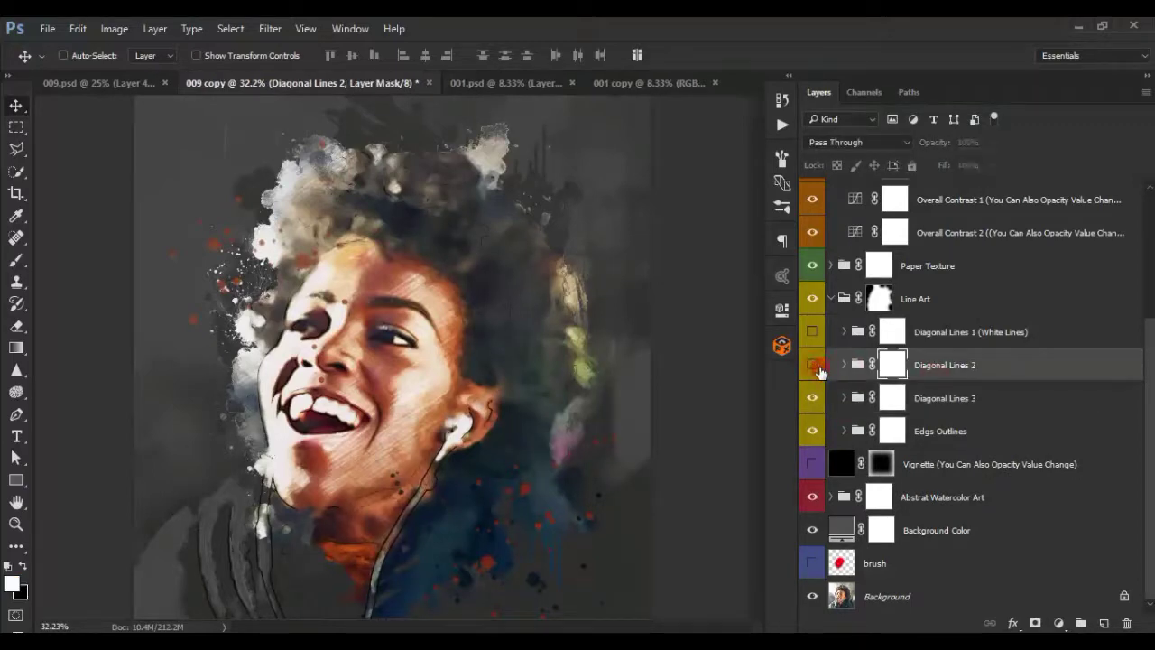
scroll(487, 264, up, 3)
scroll(488, 263, up, 1)
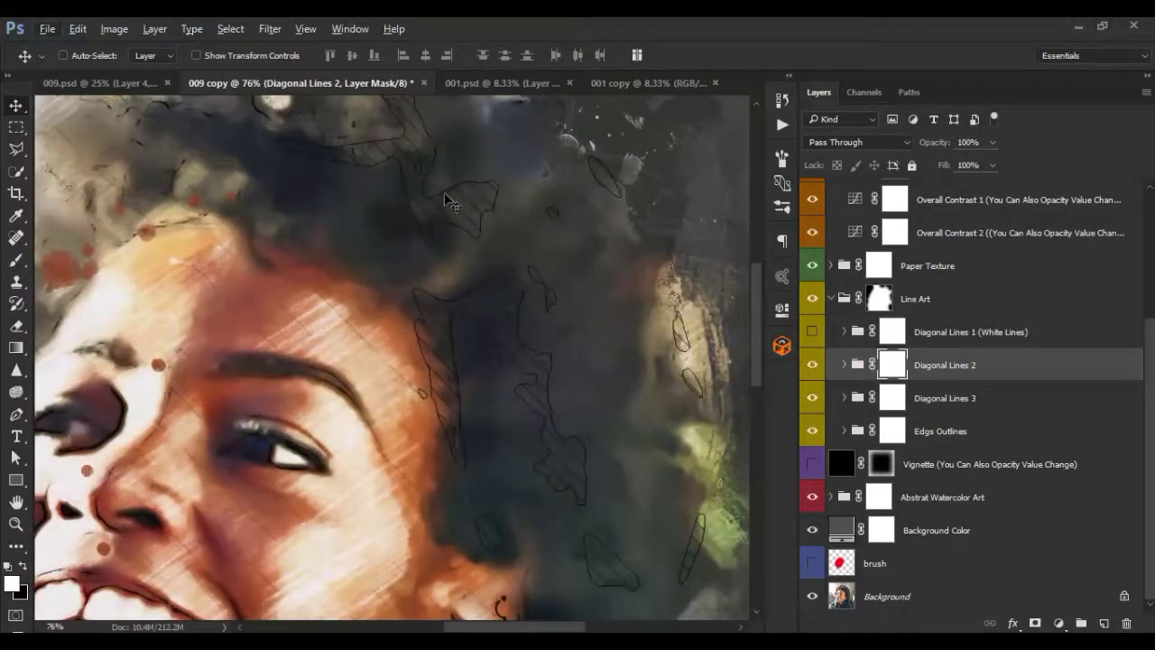
click(843, 364)
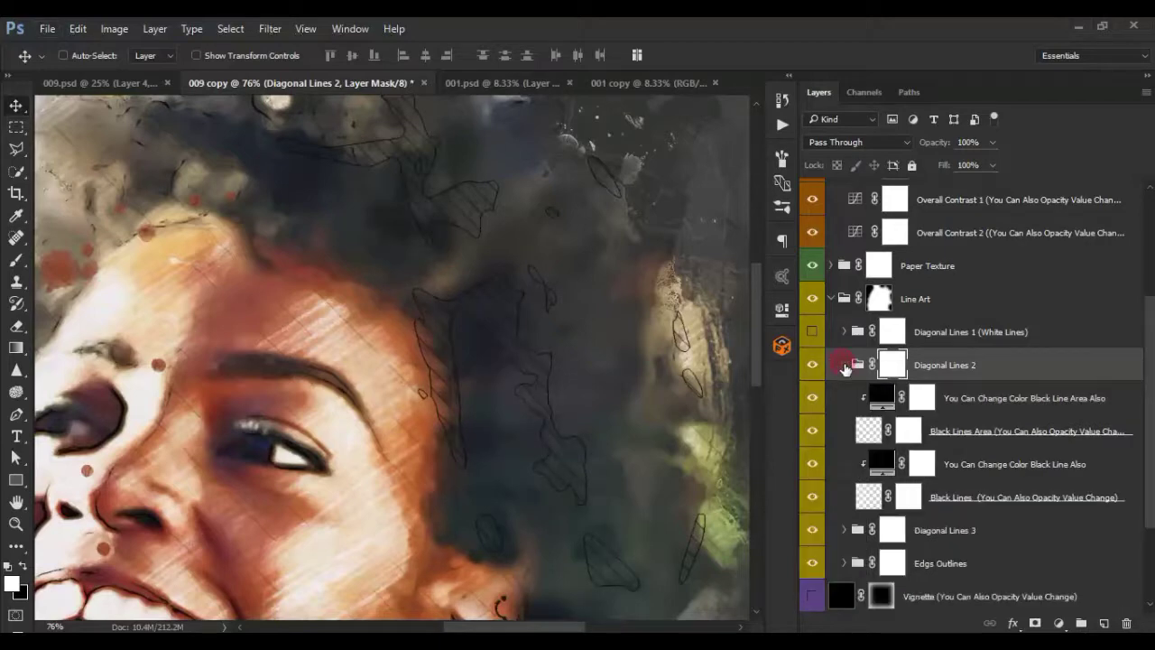
click(812, 400)
click(813, 400)
- Set Diagonal Lines 2's two line colour fills to white (ffffff) and collapse the group
double_click(880, 399)
text(ffffff)
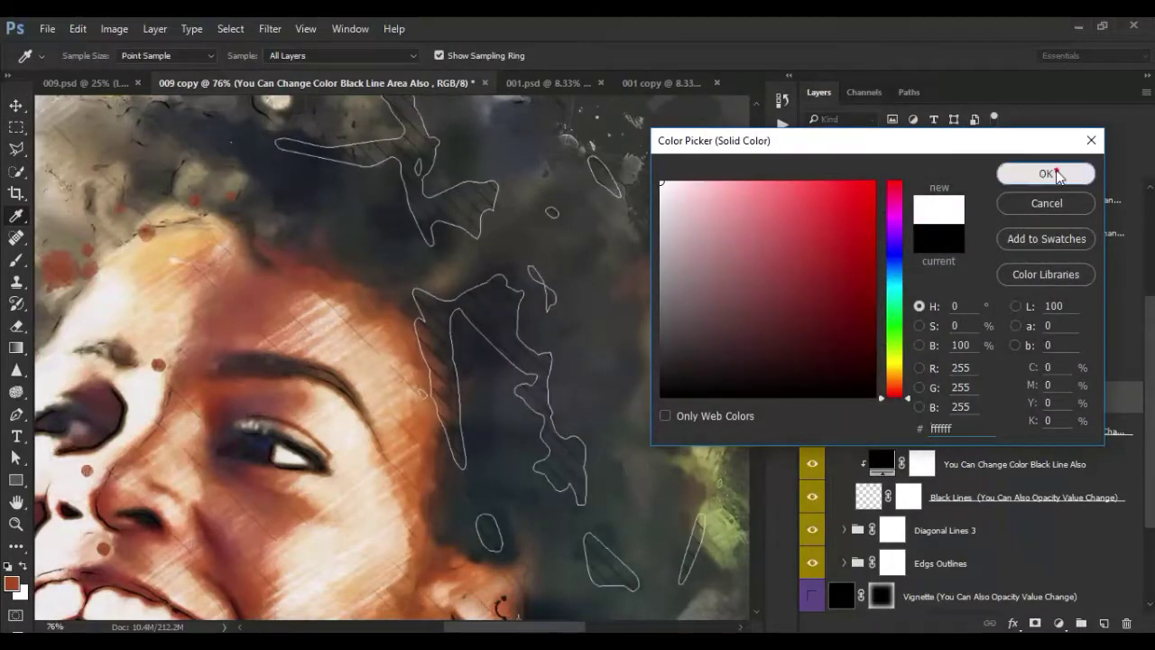
click(1047, 173)
double_click(882, 462)
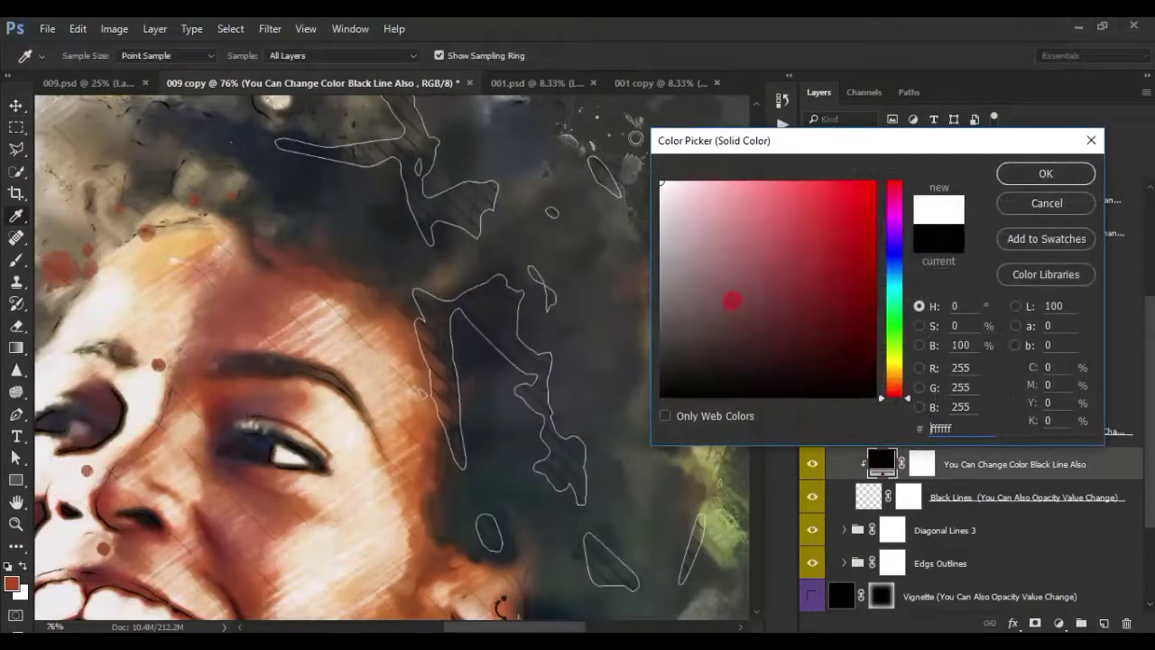
click(1048, 173)
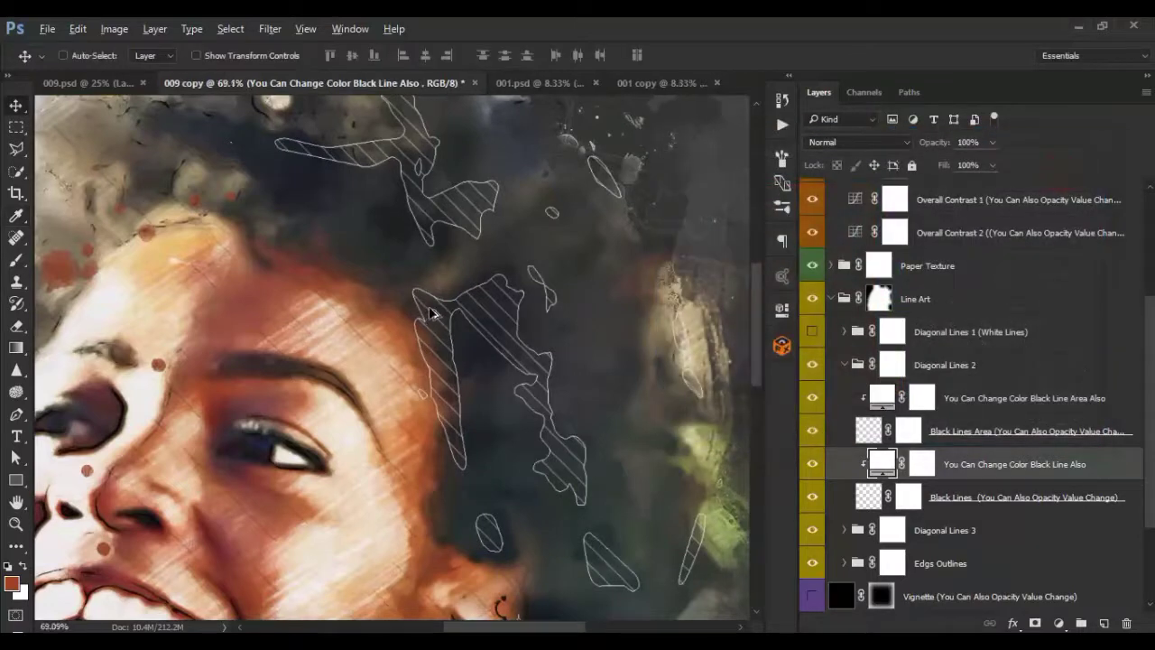
key(ctrl+0)
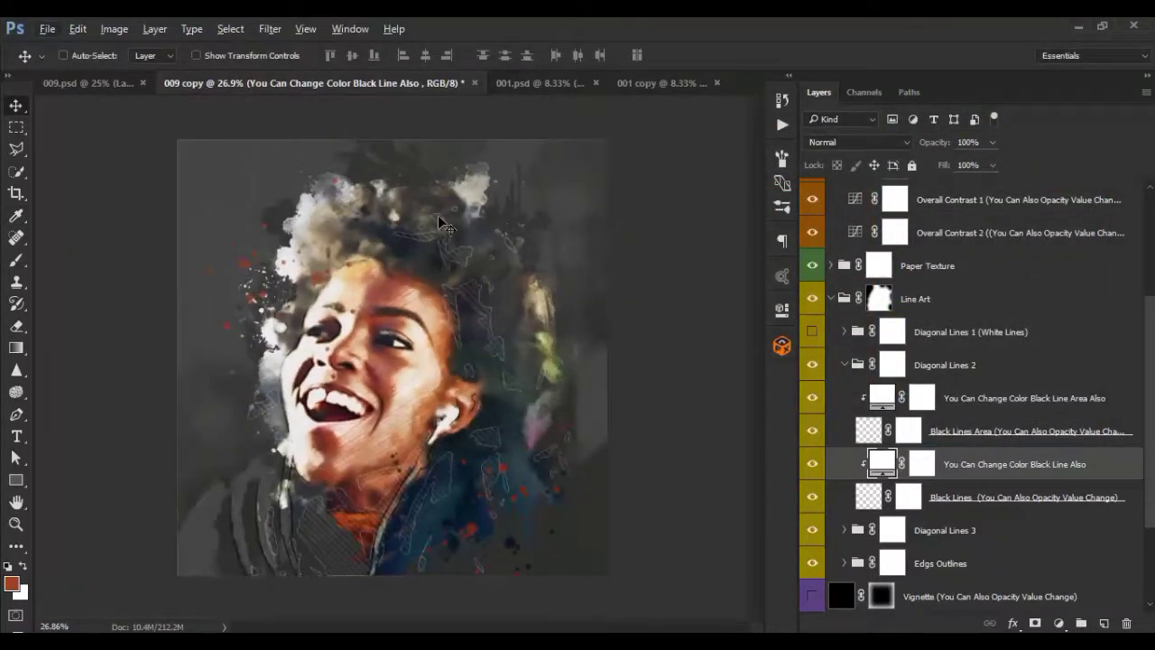
click(809, 463)
click(845, 364)
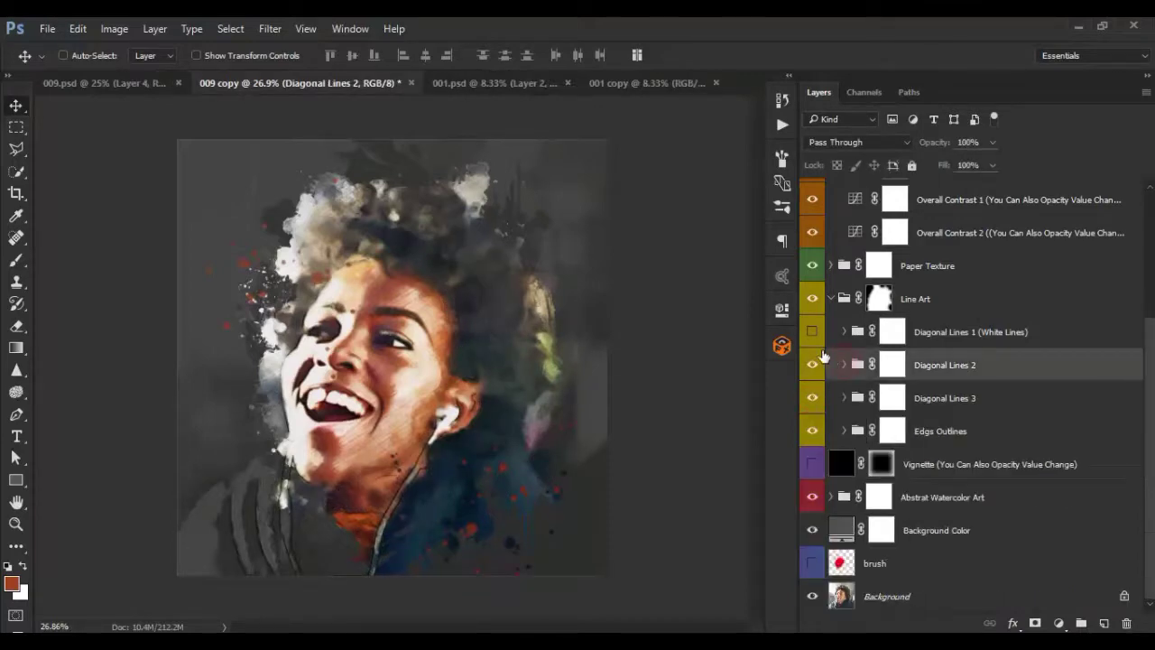
scroll(420, 325, up, 2)
scroll(542, 325, up, 2)
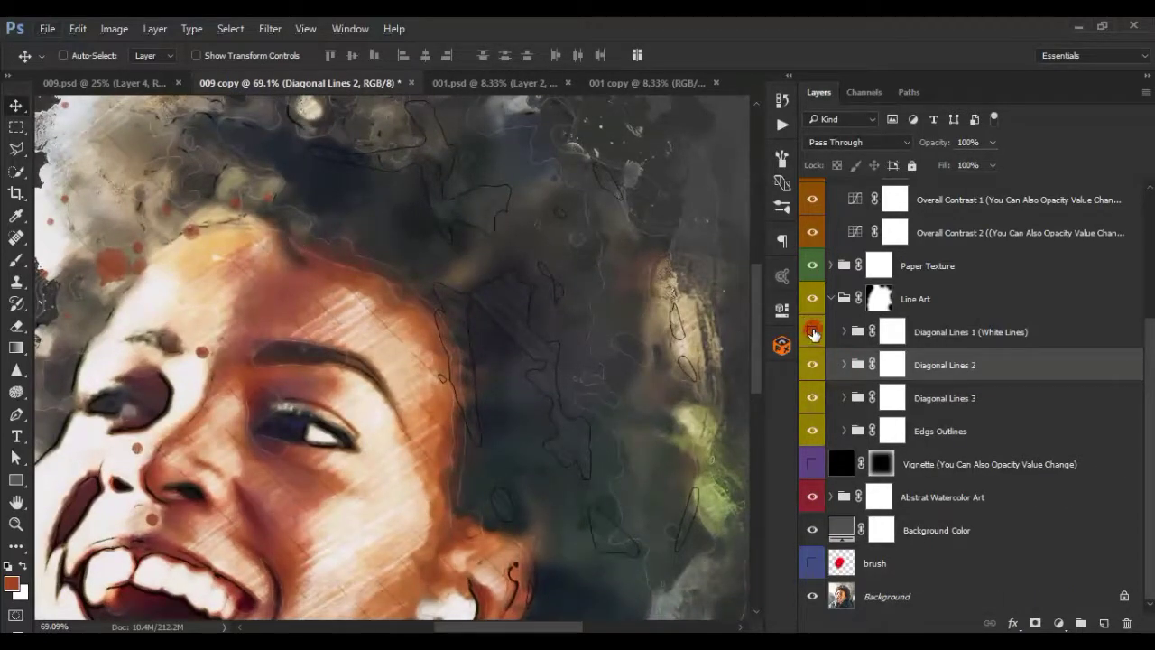
- Turn on the Diagonal Lines 1 (White Lines) hatching, compare it, and expand the group
click(813, 333)
click(813, 334)
click(813, 334)
click(844, 337)
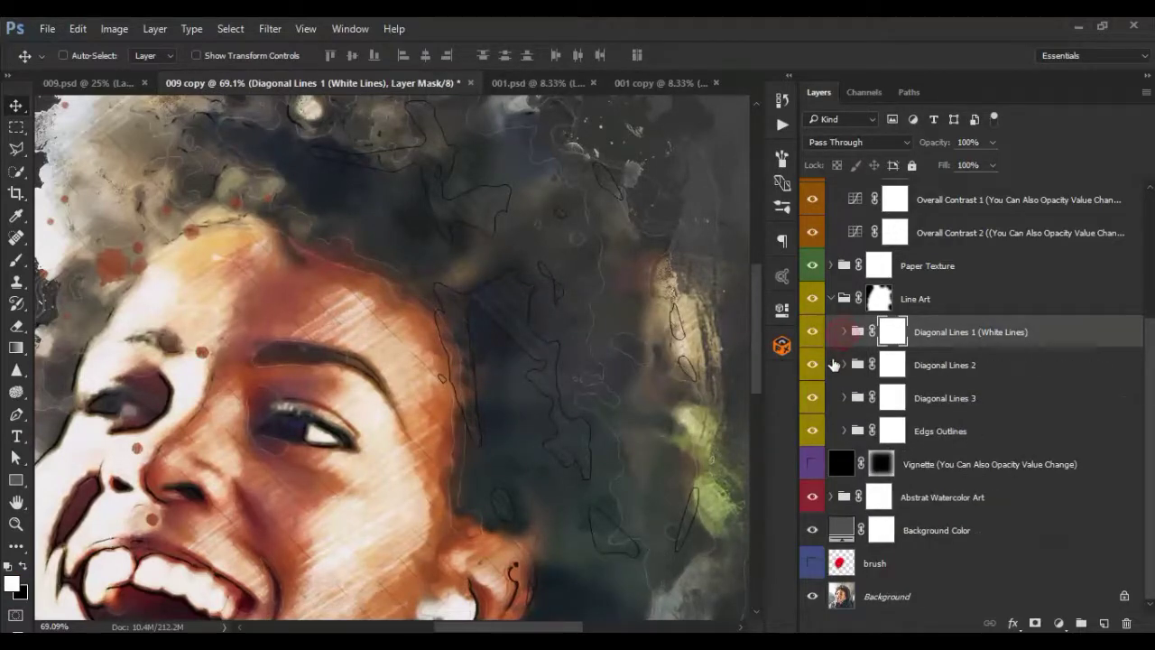
click(845, 334)
- Try black and red as the white line colour, cancel, and collapse the Line Art group
double_click(878, 365)
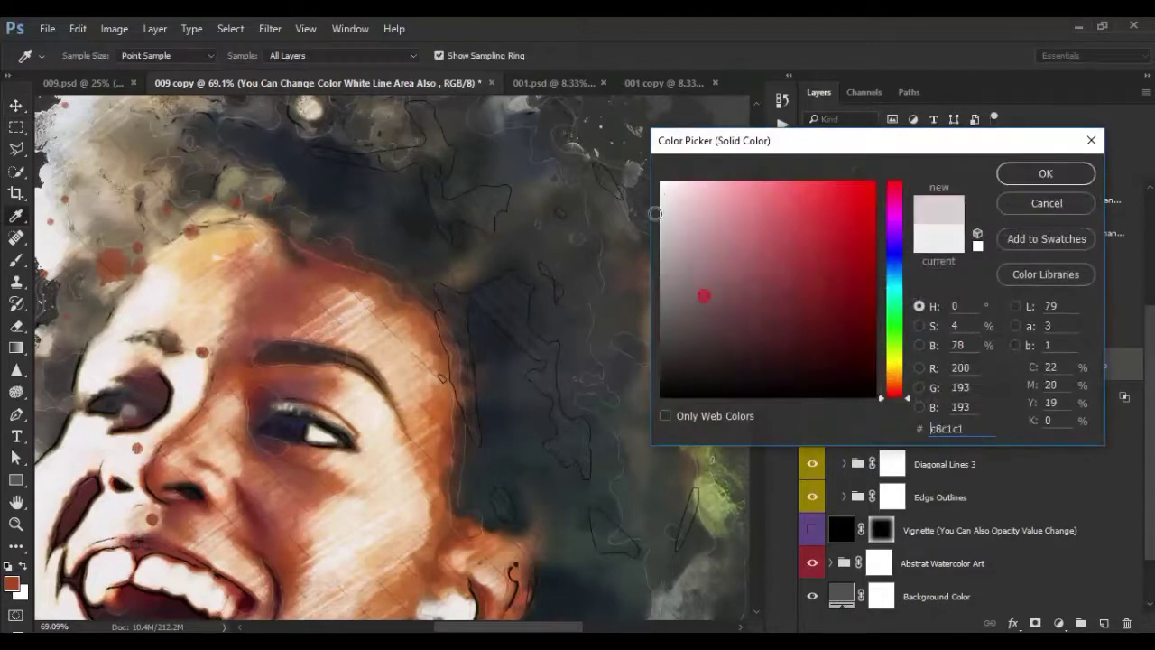
drag(774, 296, 702, 398)
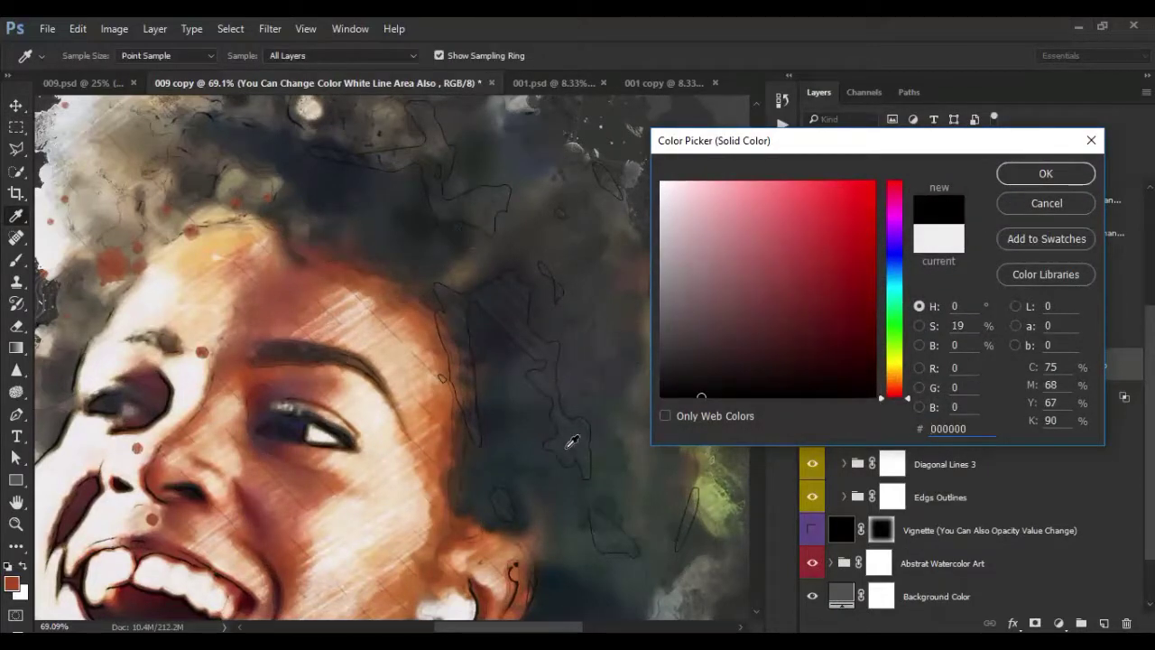
drag(828, 289, 916, 157)
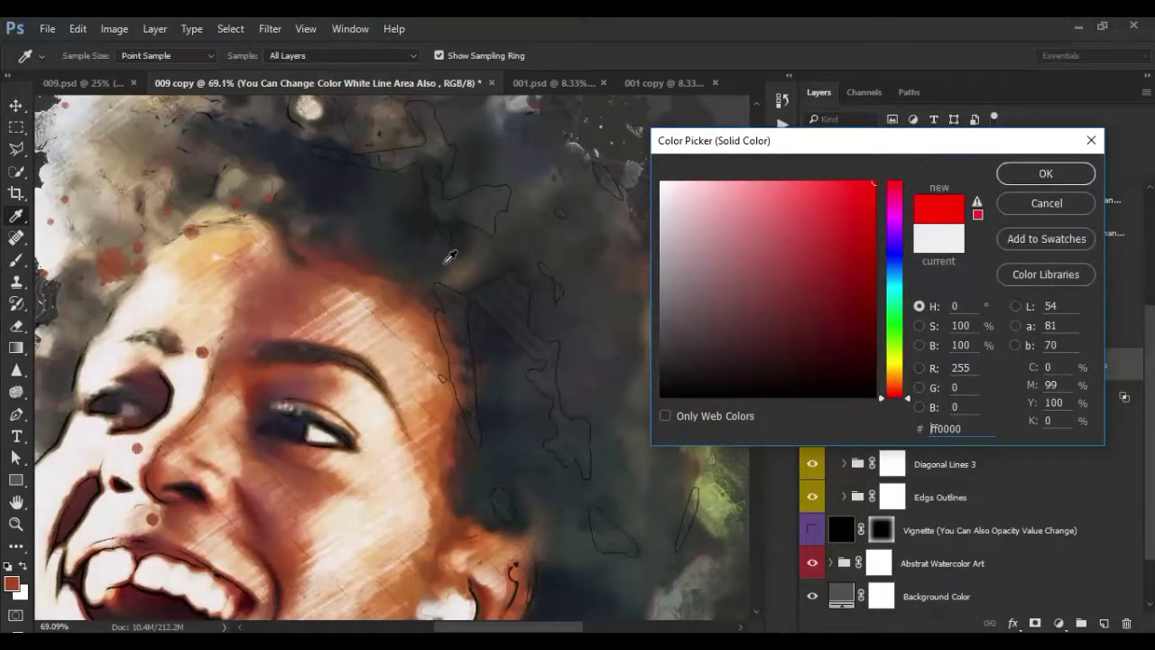
click(1020, 203)
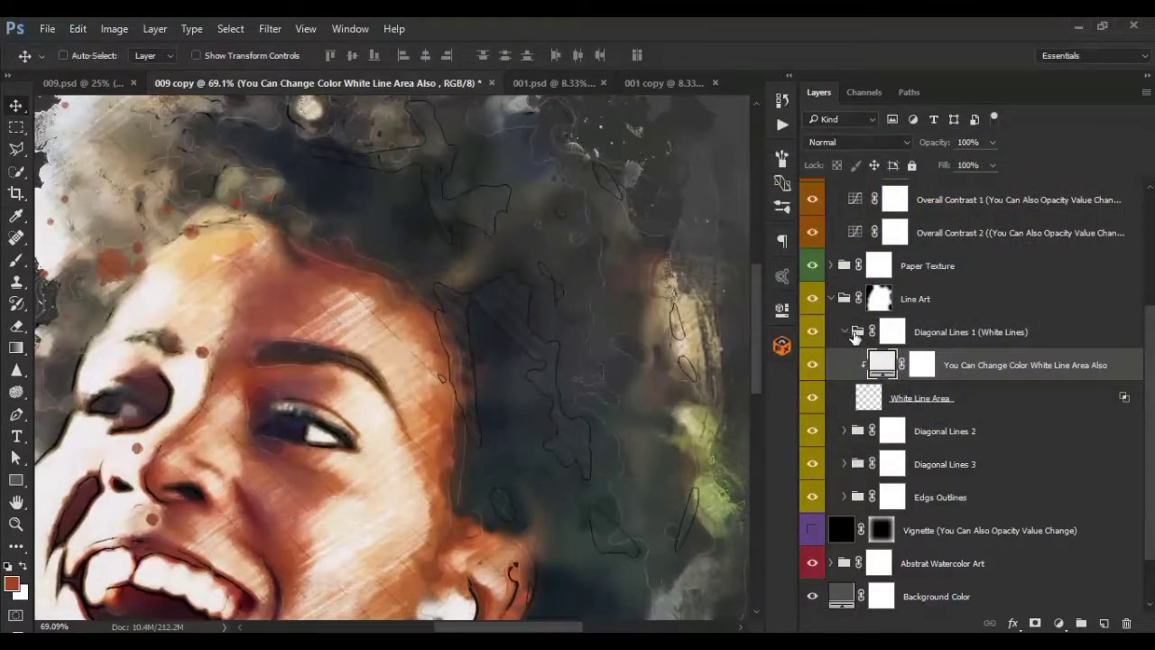
click(844, 332)
click(832, 298)
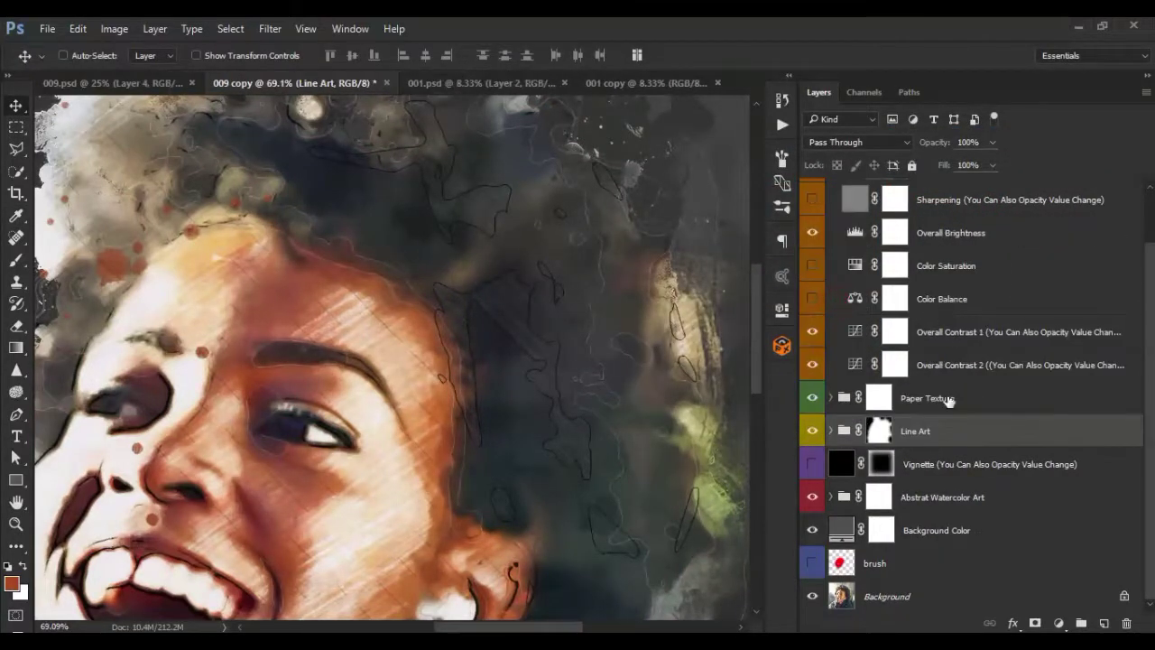
key(ctrl+0)
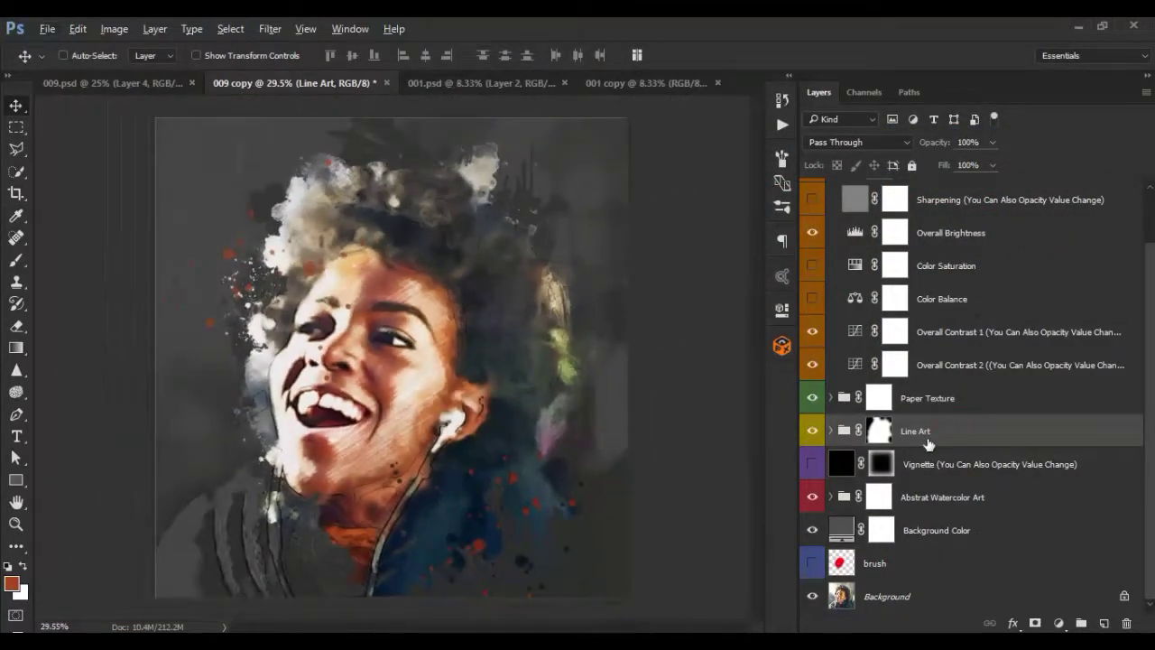
- Compare the Paper Texture group on and off, then select its texture layer
click(942, 408)
scroll(920, 337, up, 2)
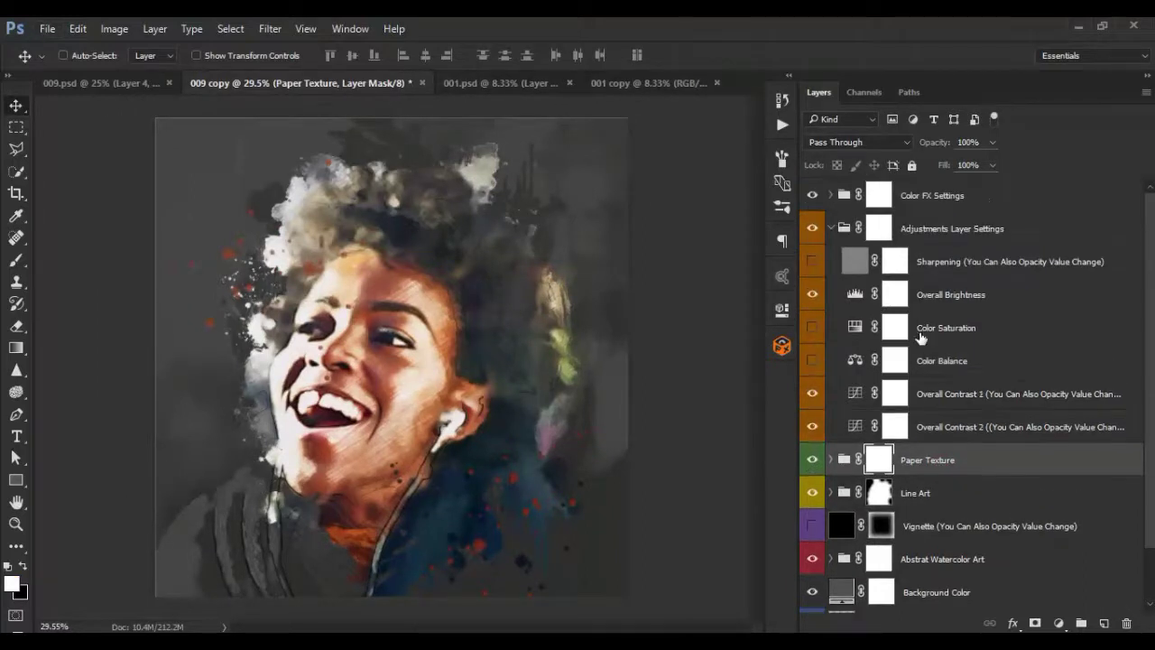
click(831, 228)
click(813, 262)
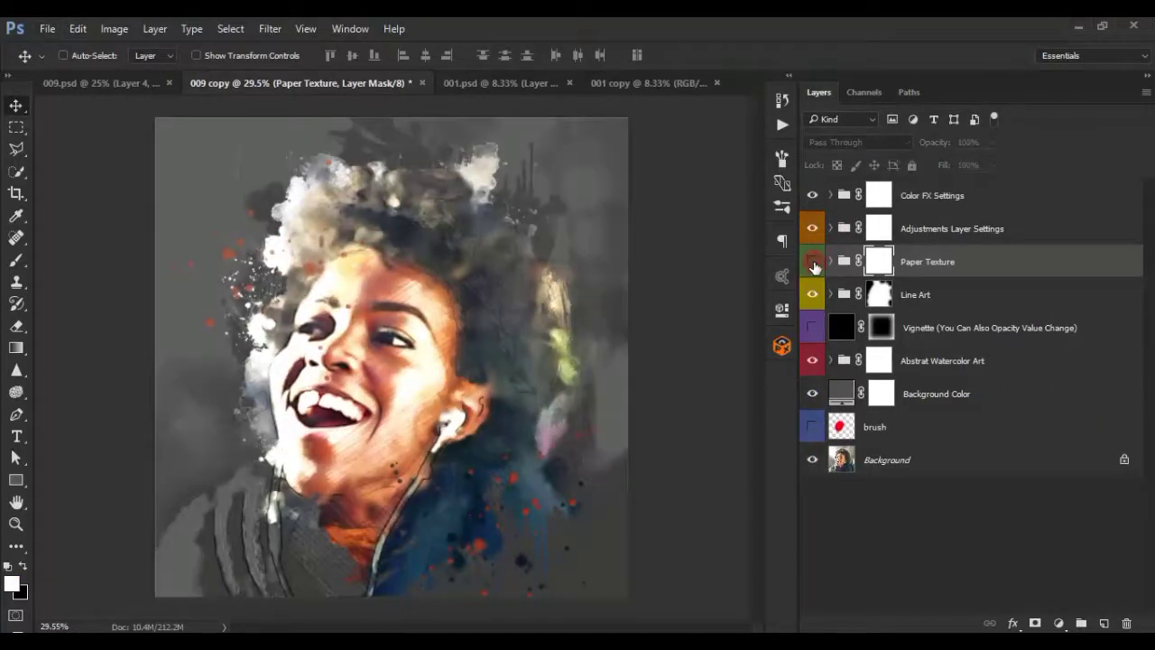
click(812, 262)
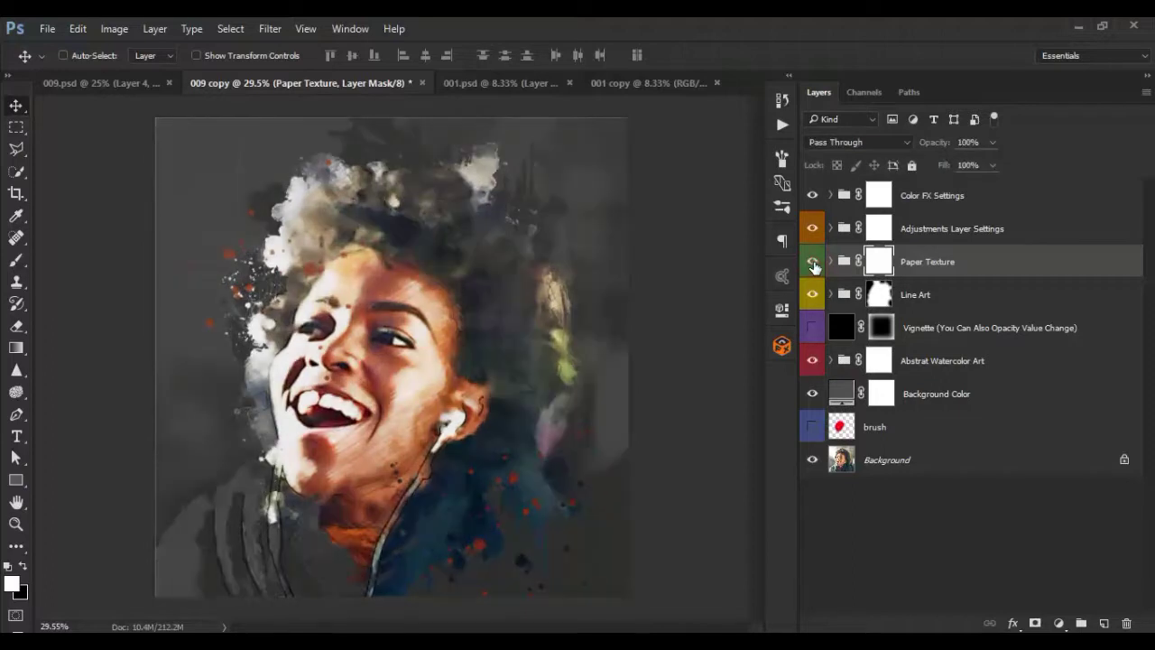
click(830, 262)
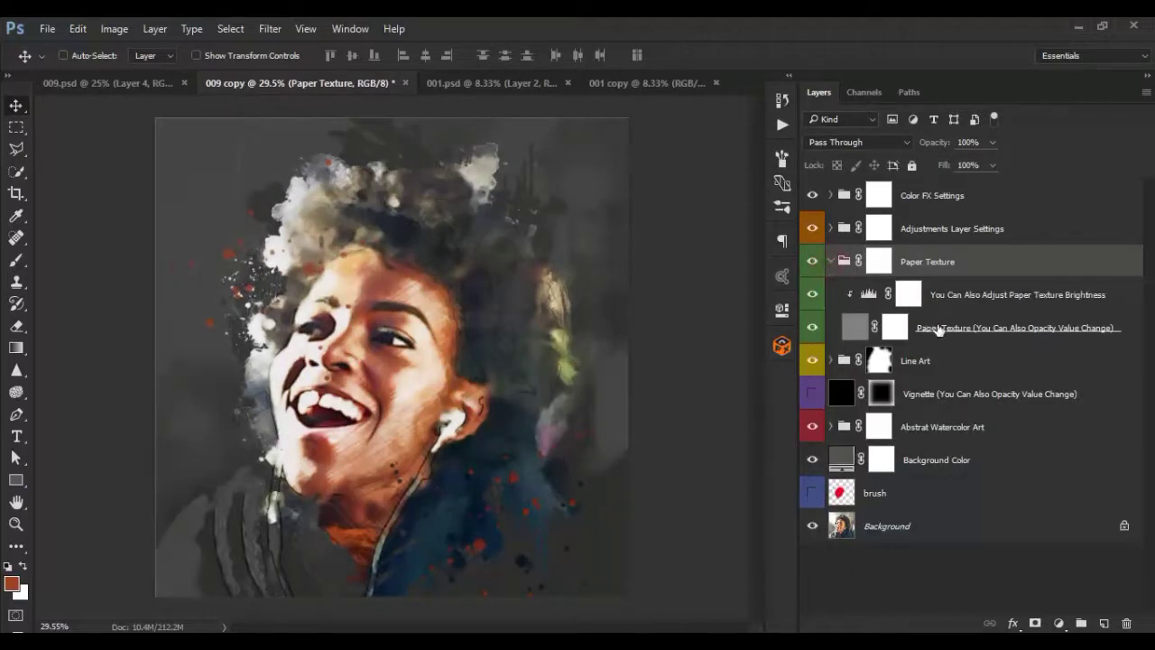
click(939, 329)
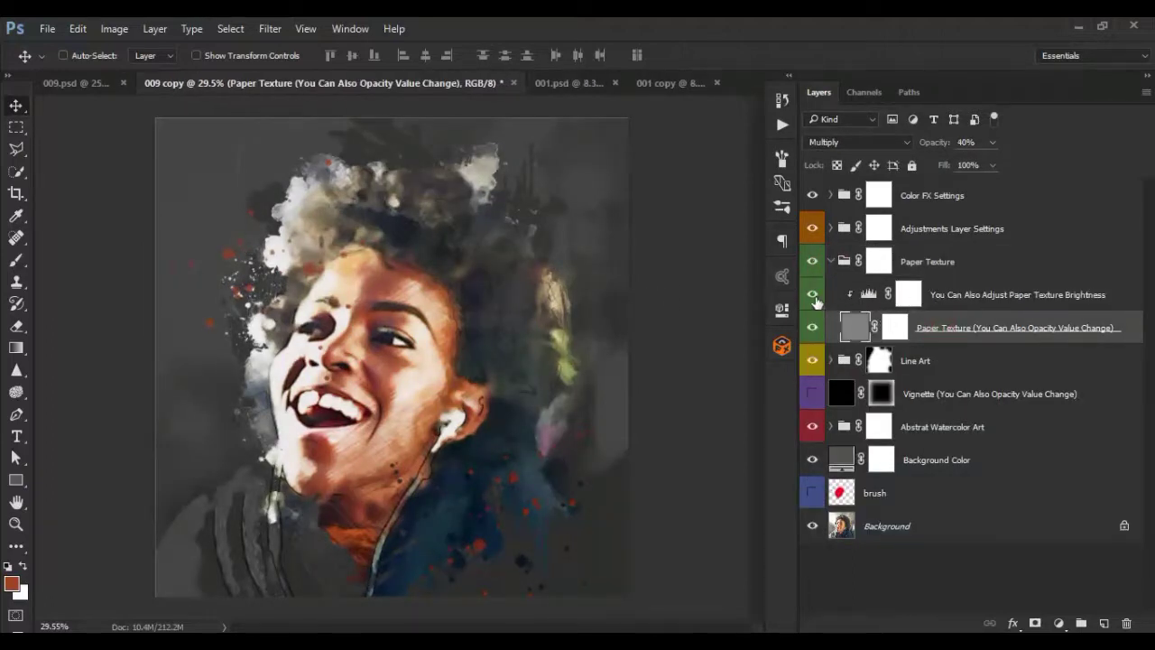
- Try darker paper texture Levels, then reset them to default 0/1.00/255
double_click(869, 294)
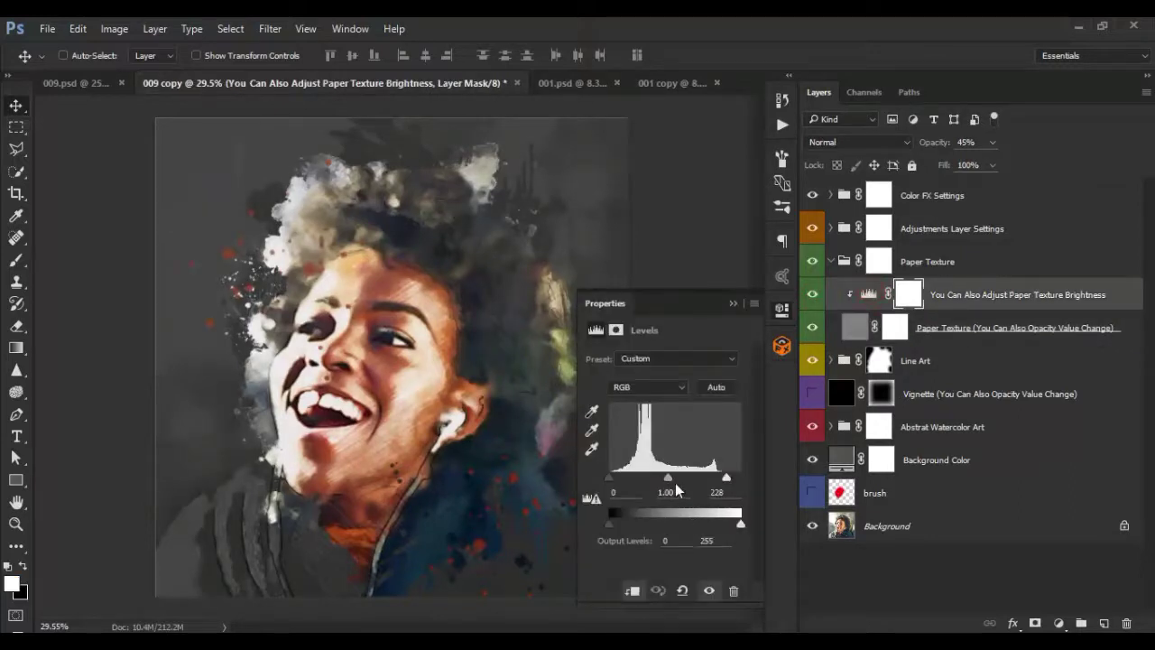
mouse_move(666, 481)
mouse_down()
mouse_move(691, 479)
mouse_move(668, 486)
mouse_up()
click(683, 591)
drag(611, 477, 649, 478)
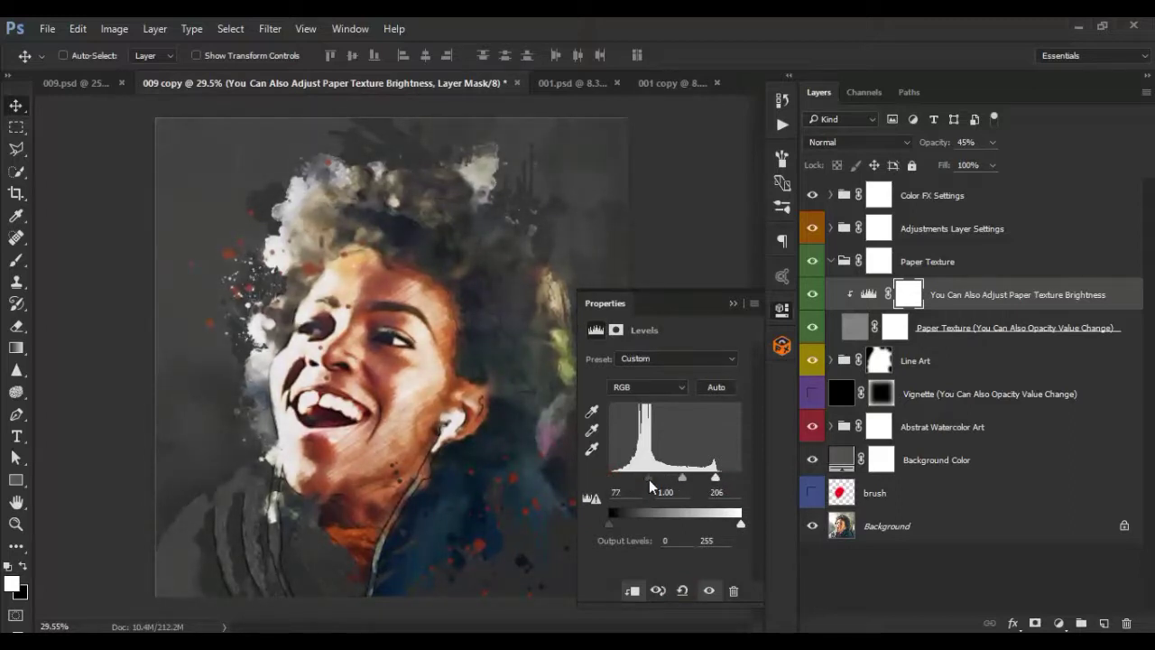
click(684, 592)
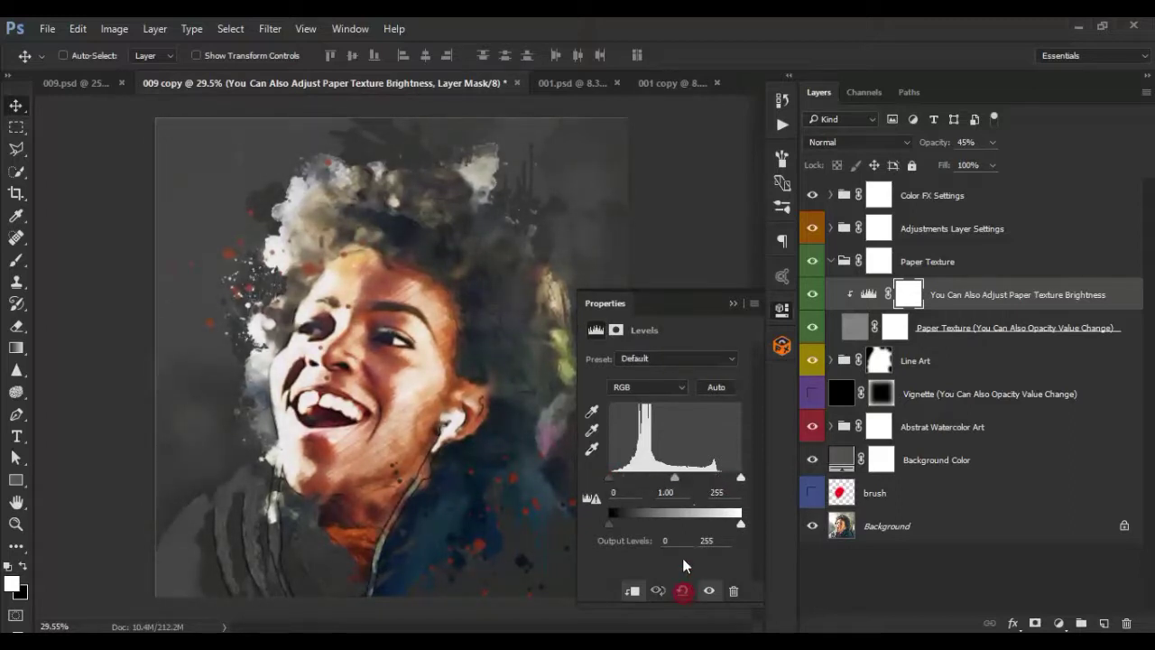
click(738, 305)
- Set the Paper Texture layer opacity to 40%
click(856, 327)
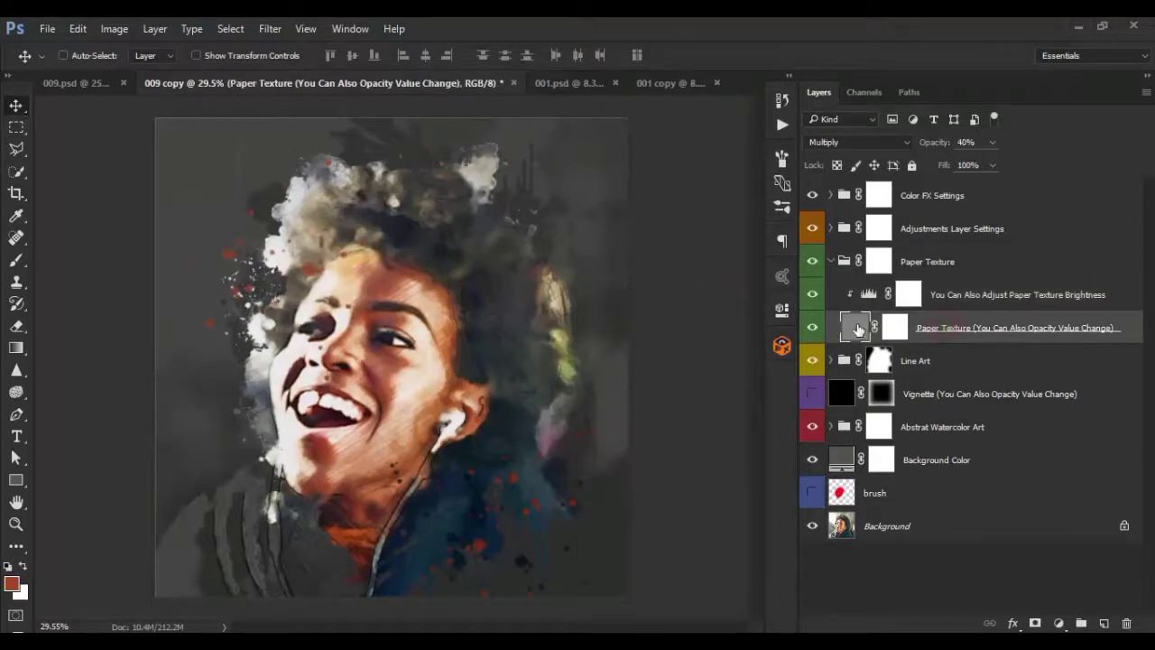
drag(937, 144, 967, 146)
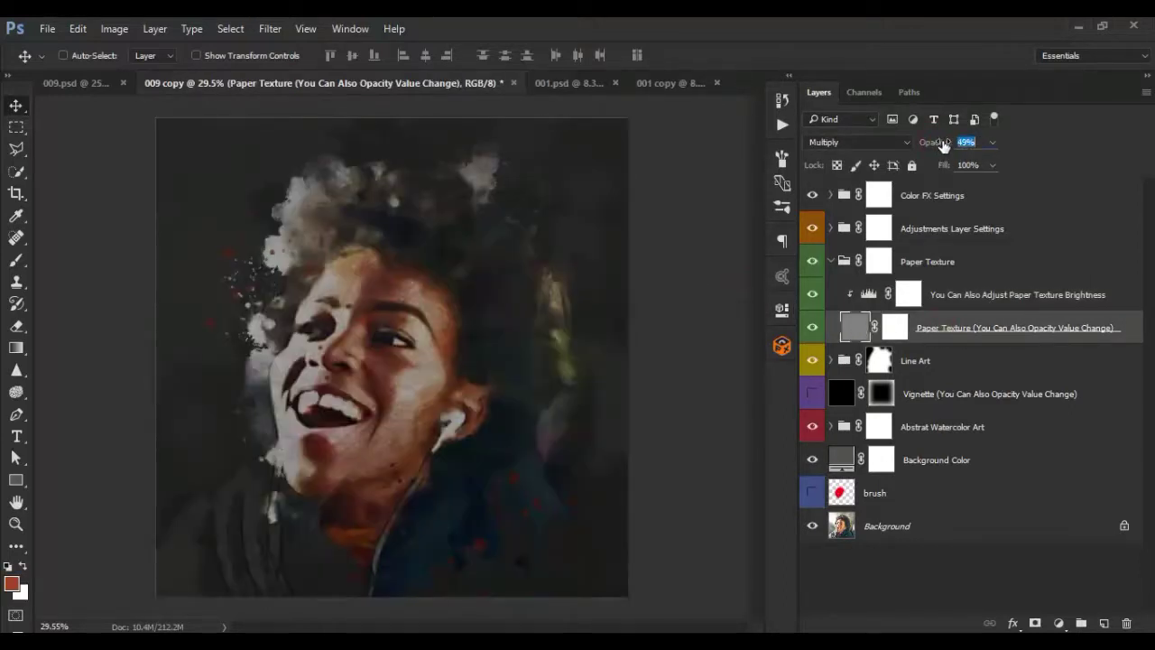
drag(969, 287, 957, 289)
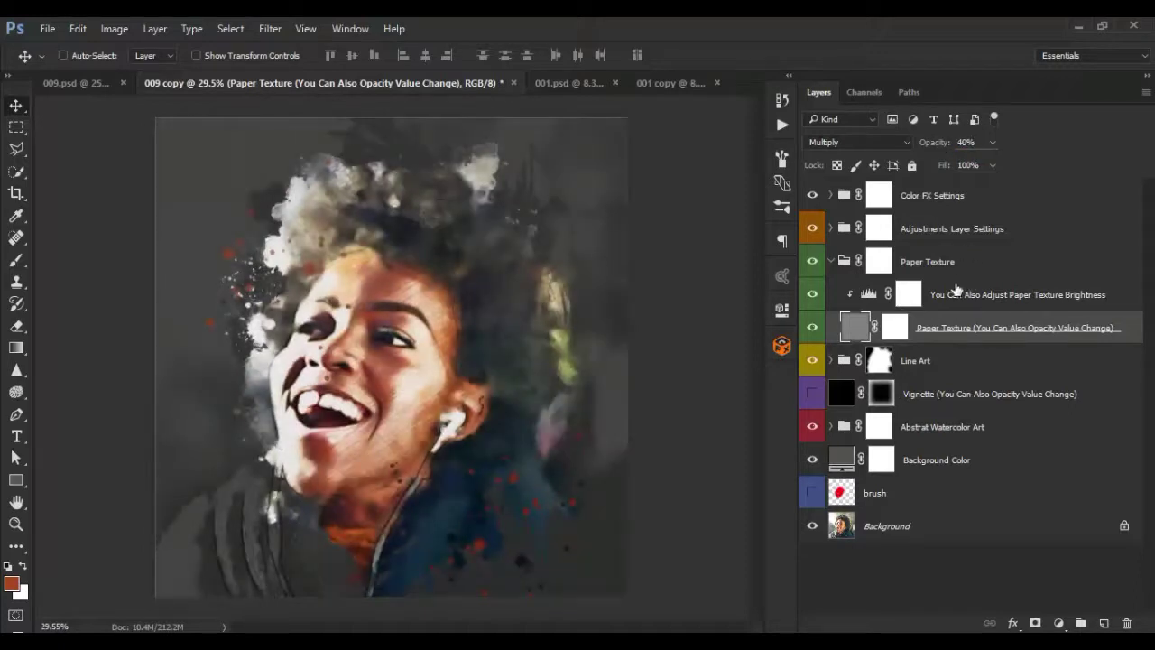
click(878, 260)
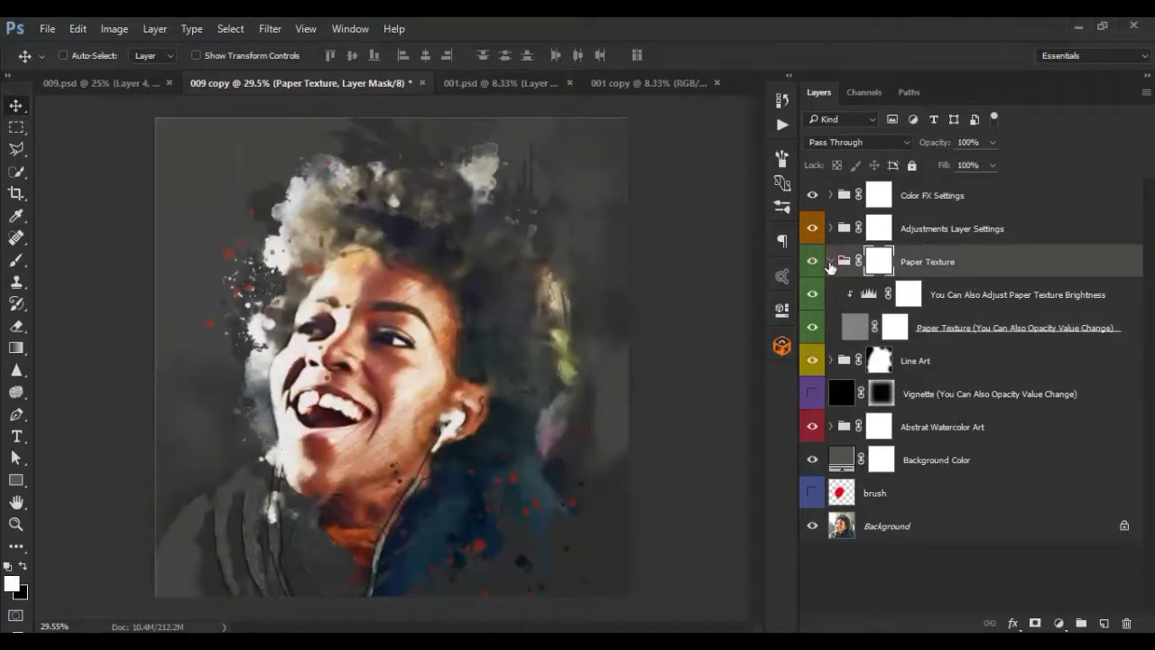
- Collapse Paper Texture and compare the portrait with Adjustments Layer Settings on and off
click(831, 262)
click(930, 230)
click(831, 228)
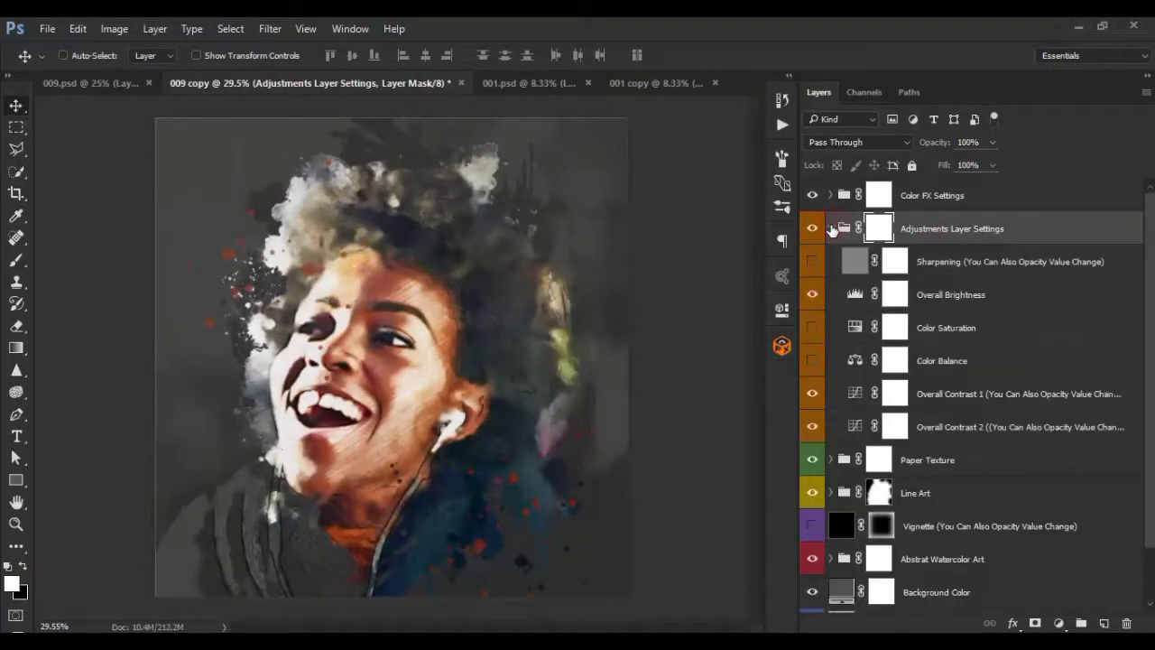
click(831, 229)
click(813, 228)
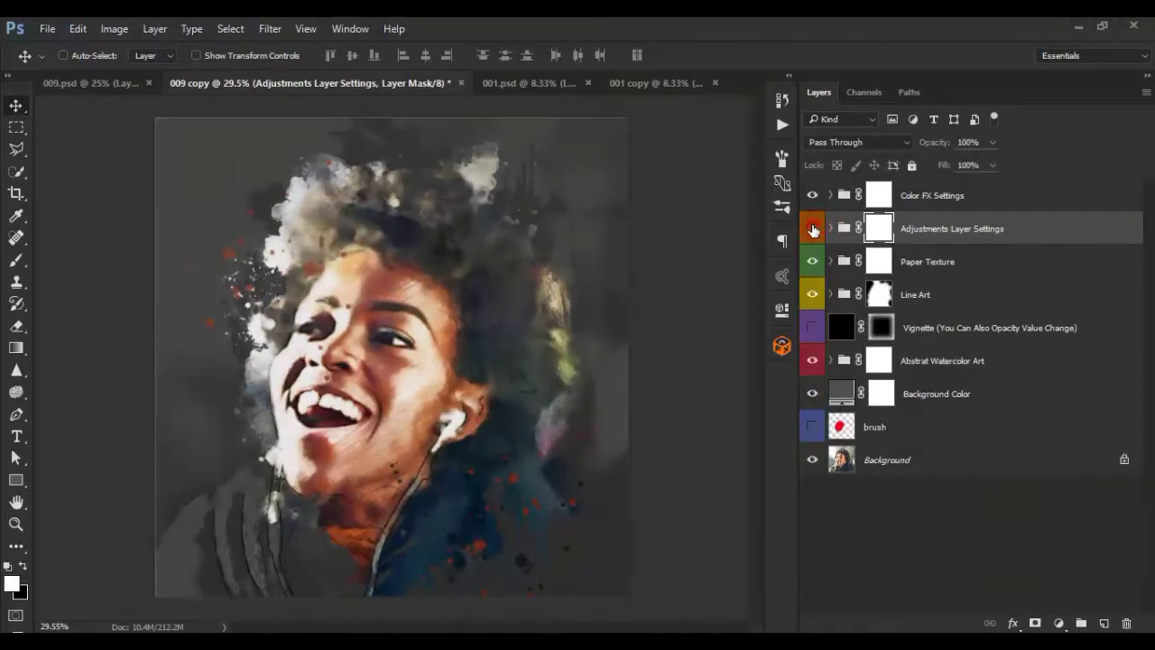
click(812, 228)
click(812, 228)
click(813, 228)
click(813, 229)
click(812, 229)
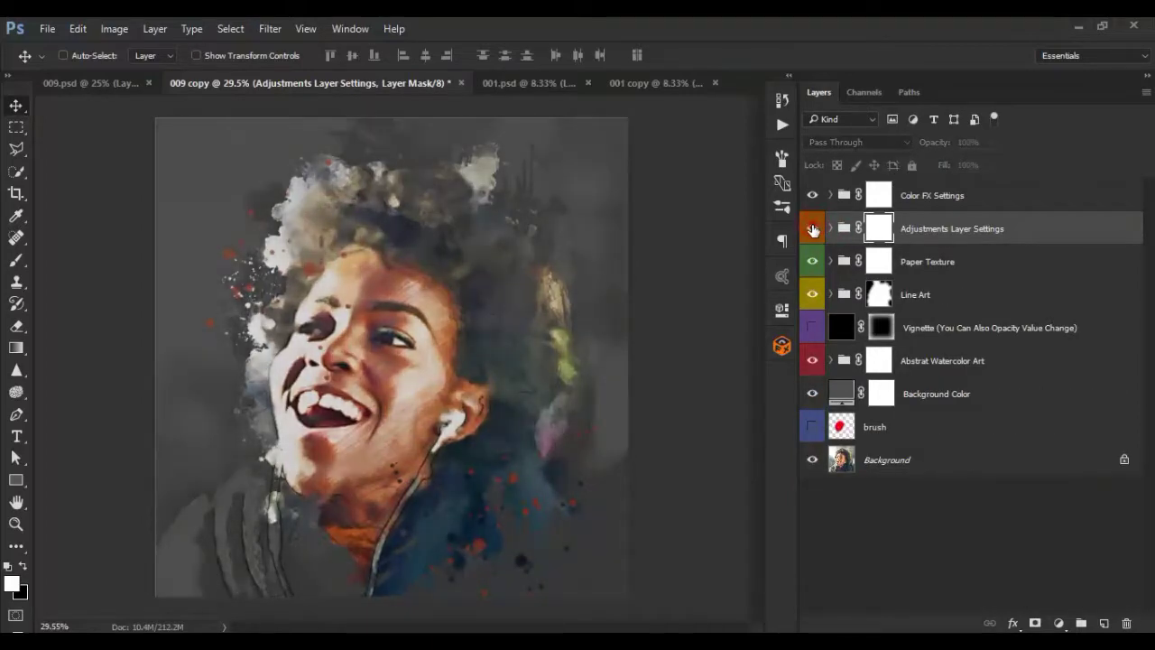
click(812, 228)
click(813, 228)
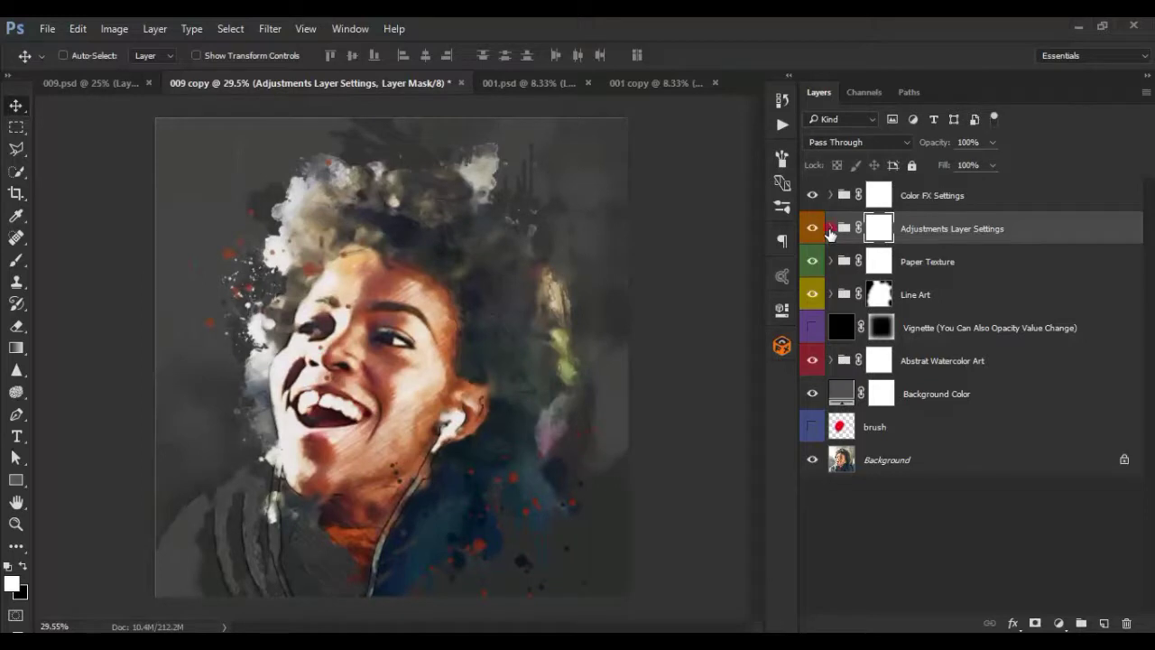
- Compare Overall Contrast 1, Overall Contrast 2 and Overall Brightness on and off, then collapse the group
click(831, 228)
click(982, 267)
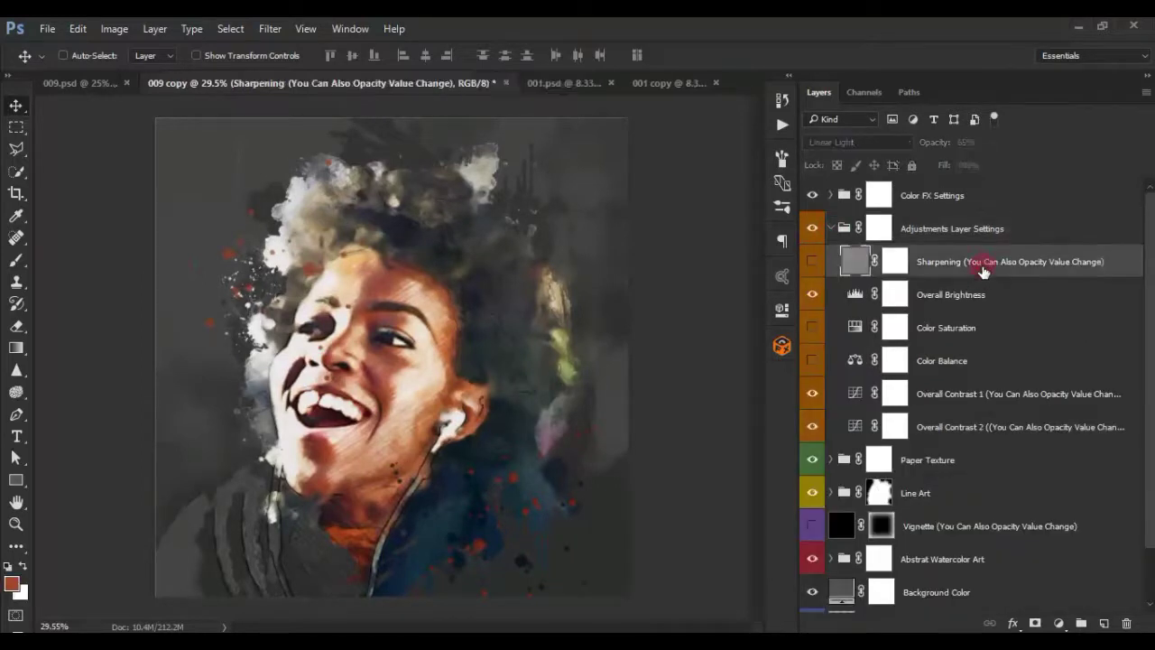
click(982, 435)
click(956, 396)
click(813, 394)
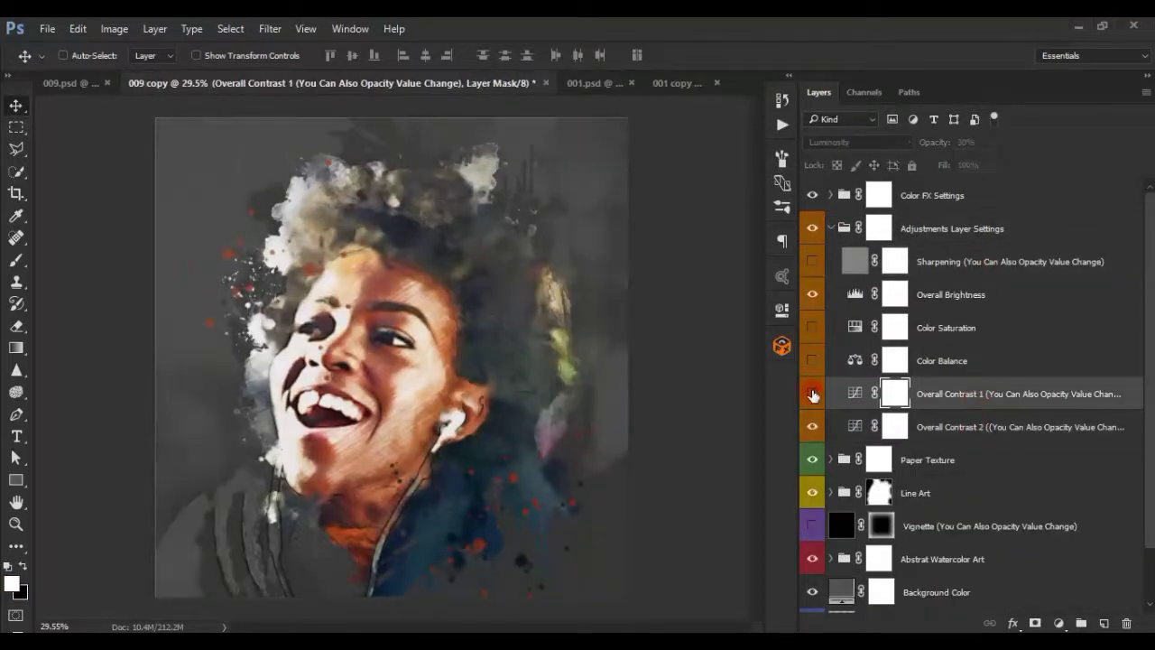
click(814, 394)
click(812, 426)
click(812, 426)
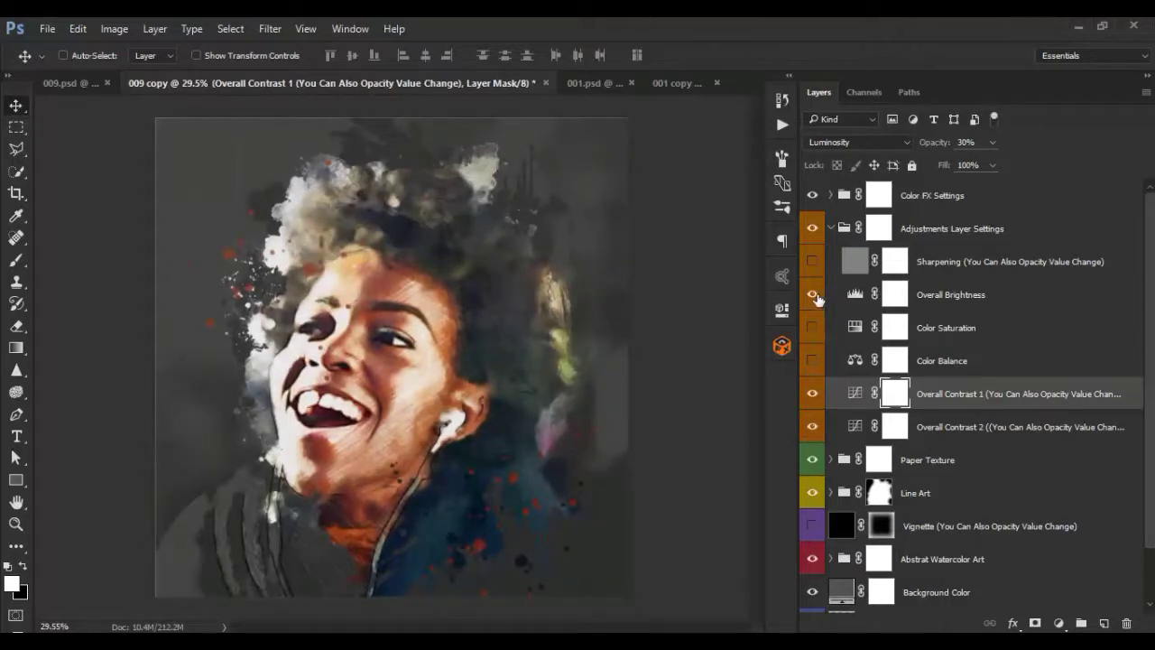
click(813, 294)
click(813, 294)
click(840, 229)
click(830, 228)
click(832, 195)
- Lower the Brightness/Contrast contrast from 39 to 13 in the Color Settings group
alt+click(832, 194)
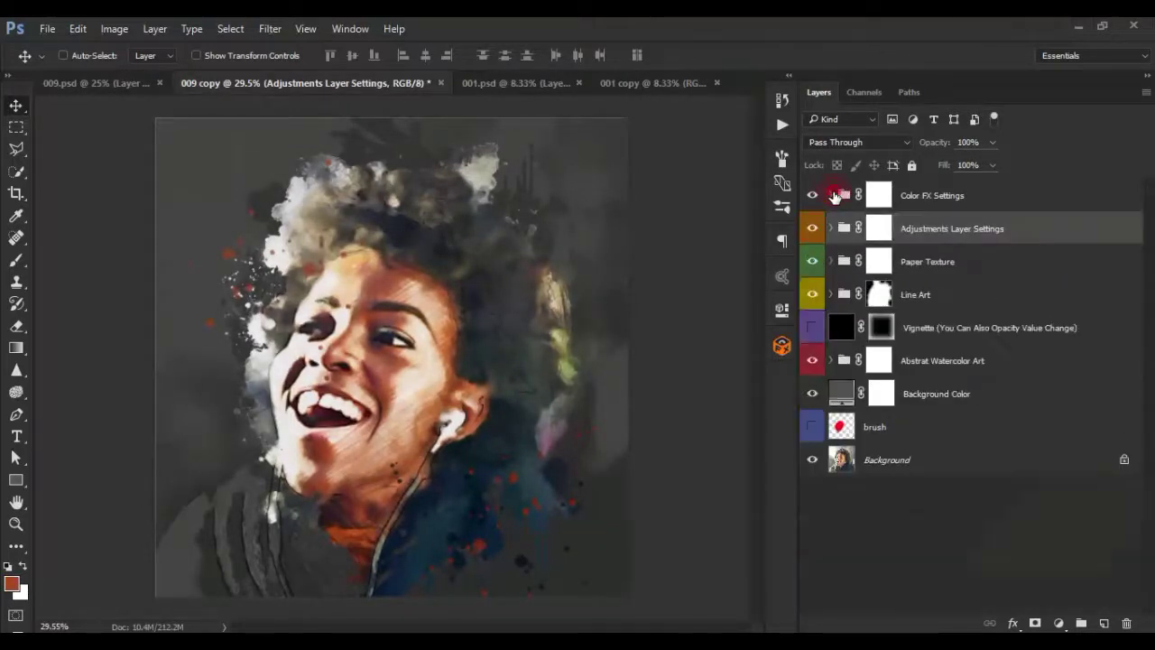
click(832, 195)
click(960, 291)
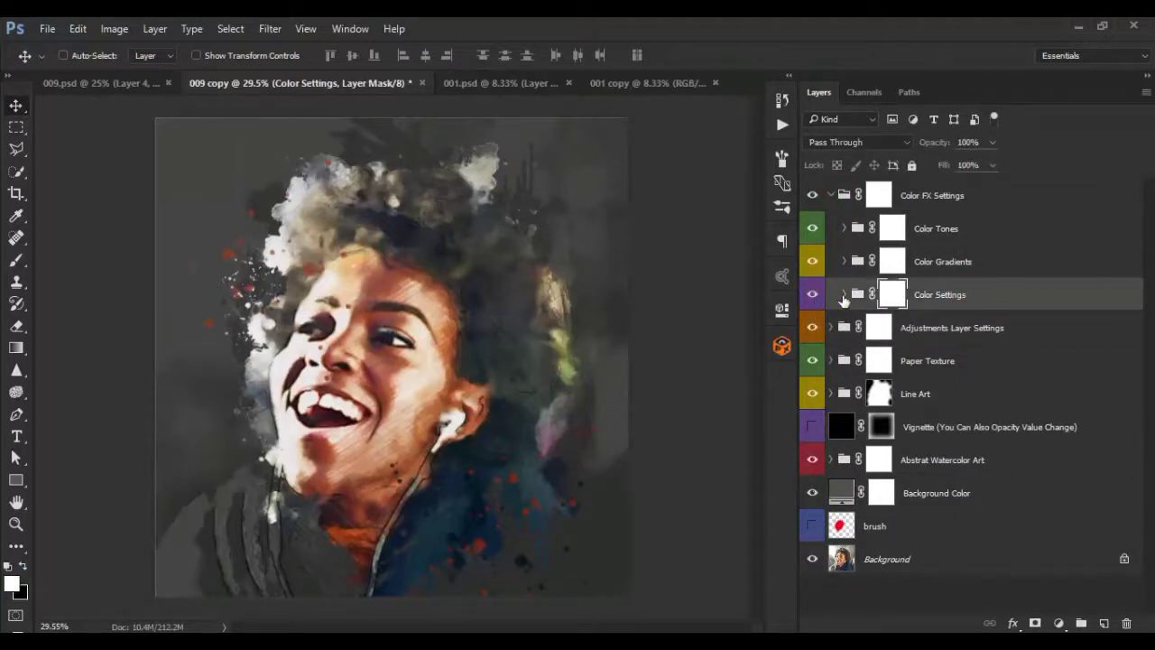
click(844, 296)
click(957, 298)
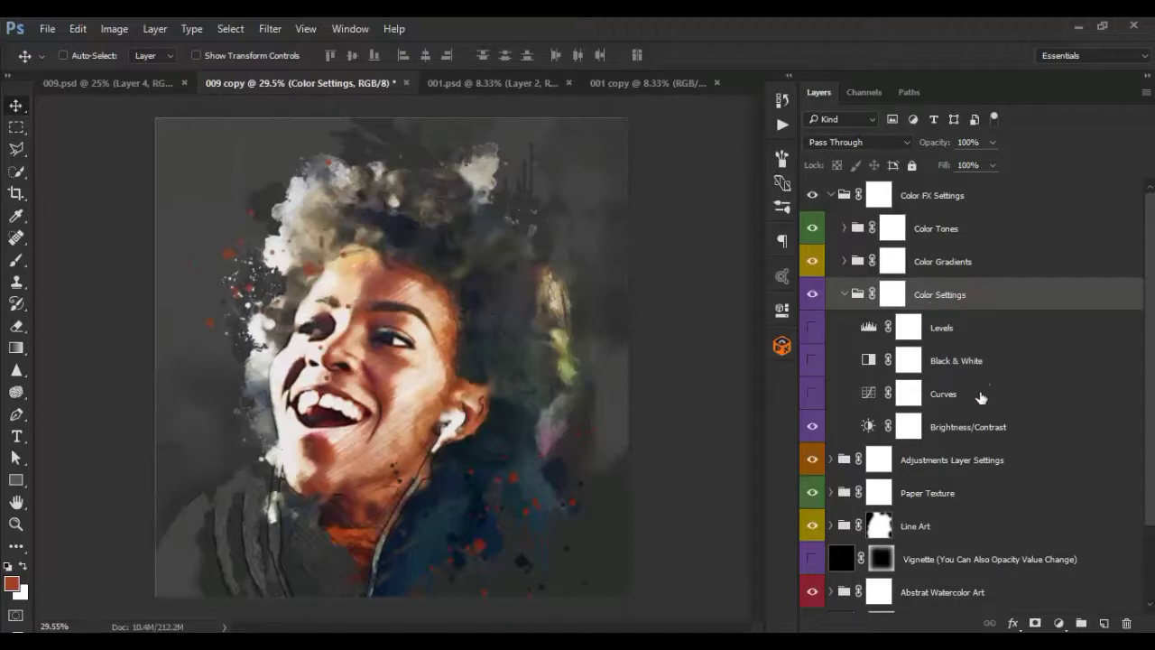
click(958, 434)
double_click(869, 426)
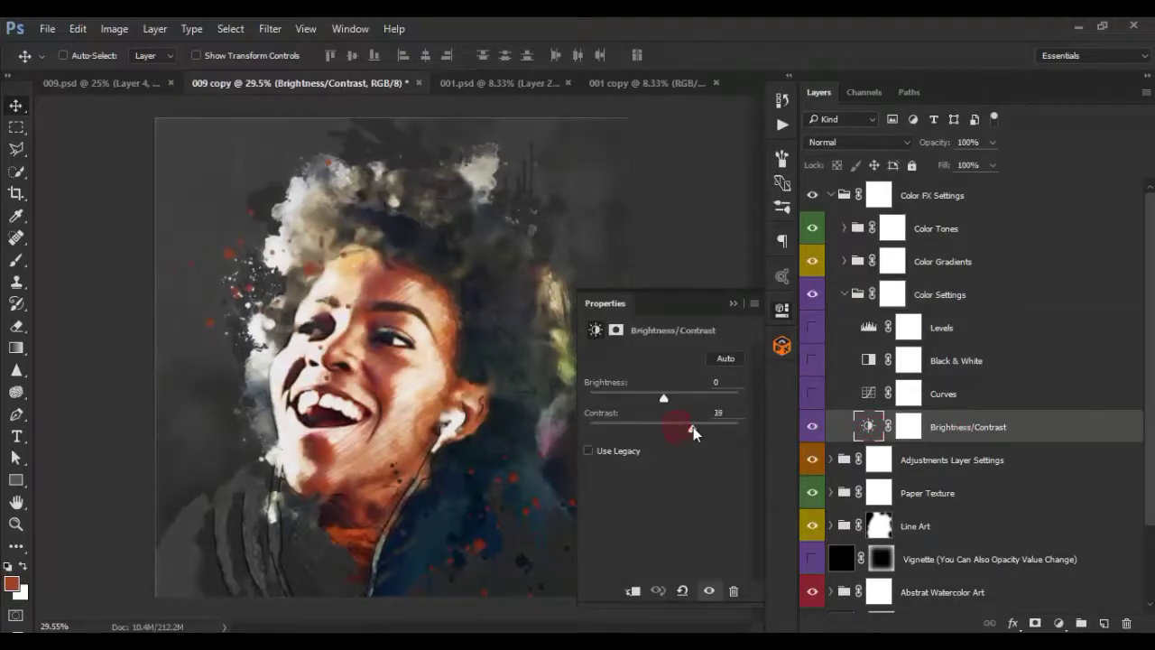
mouse_move(693, 427)
mouse_down()
mouse_move(672, 427)
mouse_move(661, 398)
mouse_up()
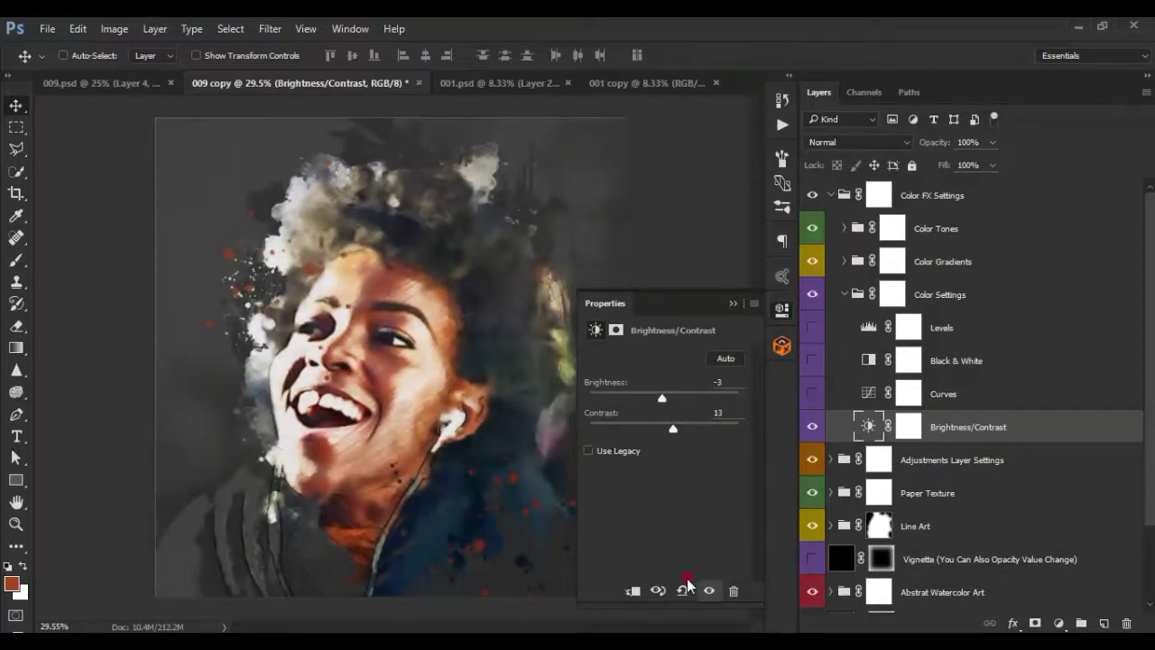
click(684, 589)
click(735, 316)
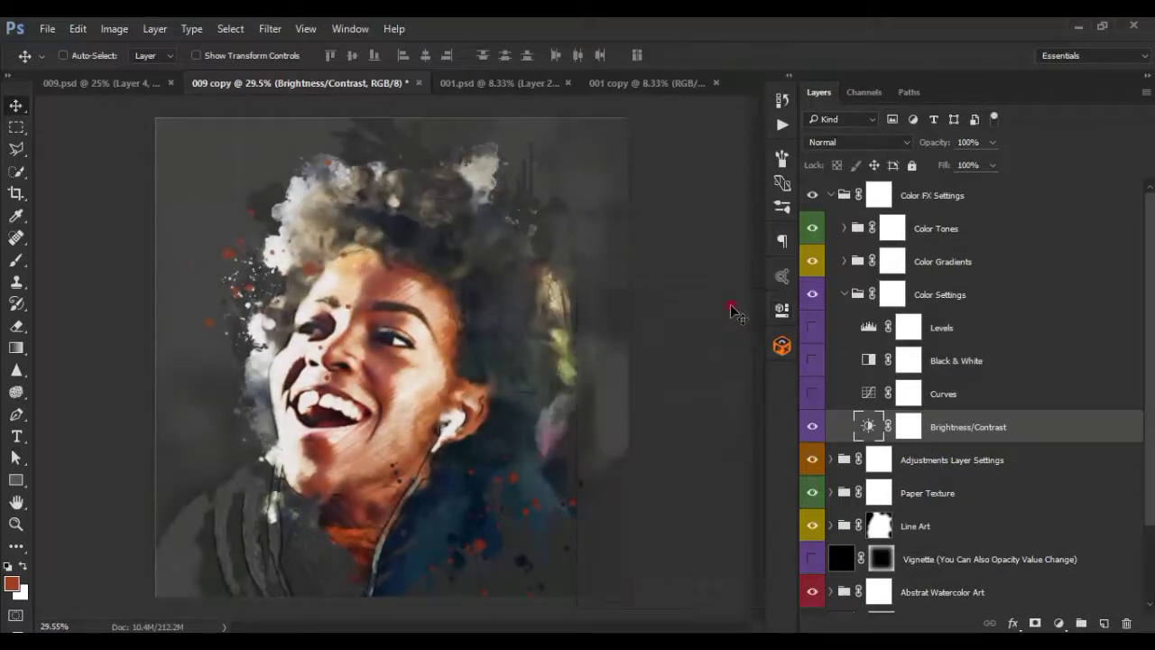
- Preview the Curves, Black & White and Levels adjustments, leaving all three hidden
click(813, 394)
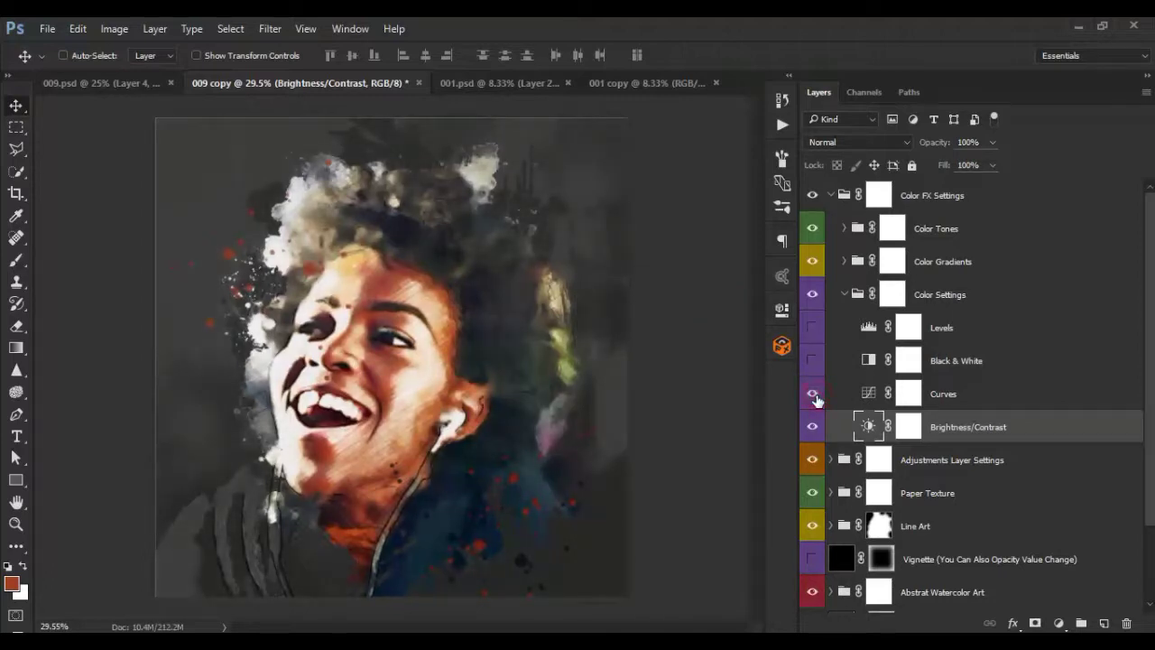
click(813, 395)
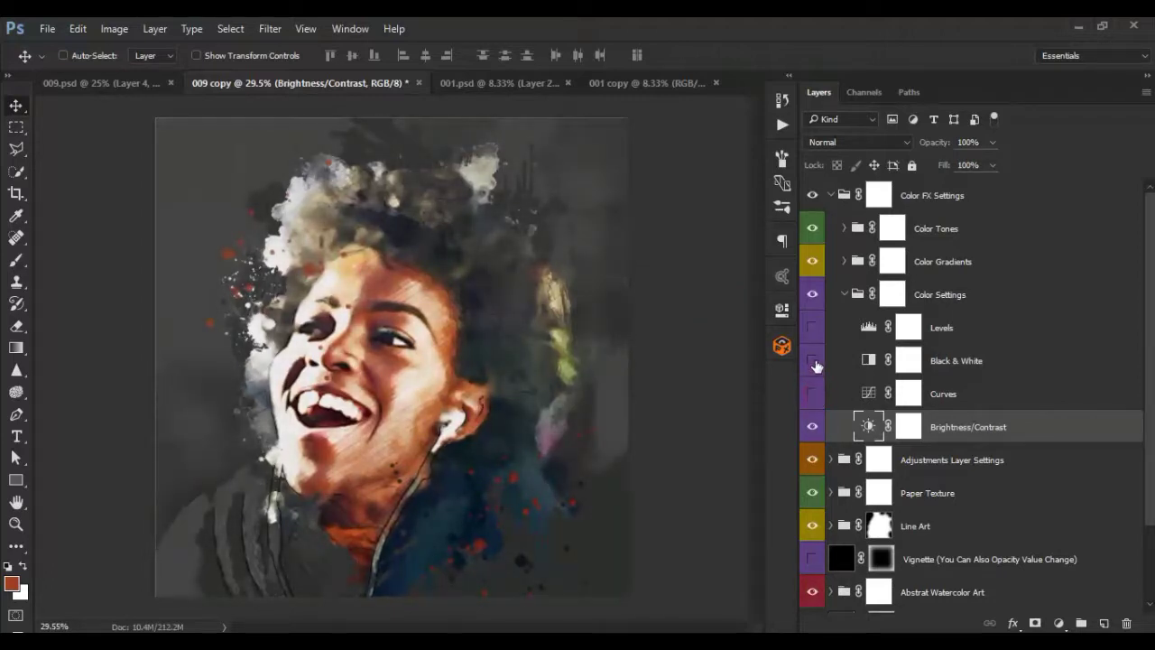
click(813, 361)
click(813, 361)
click(811, 331)
click(811, 330)
click(811, 330)
click(812, 330)
click(845, 295)
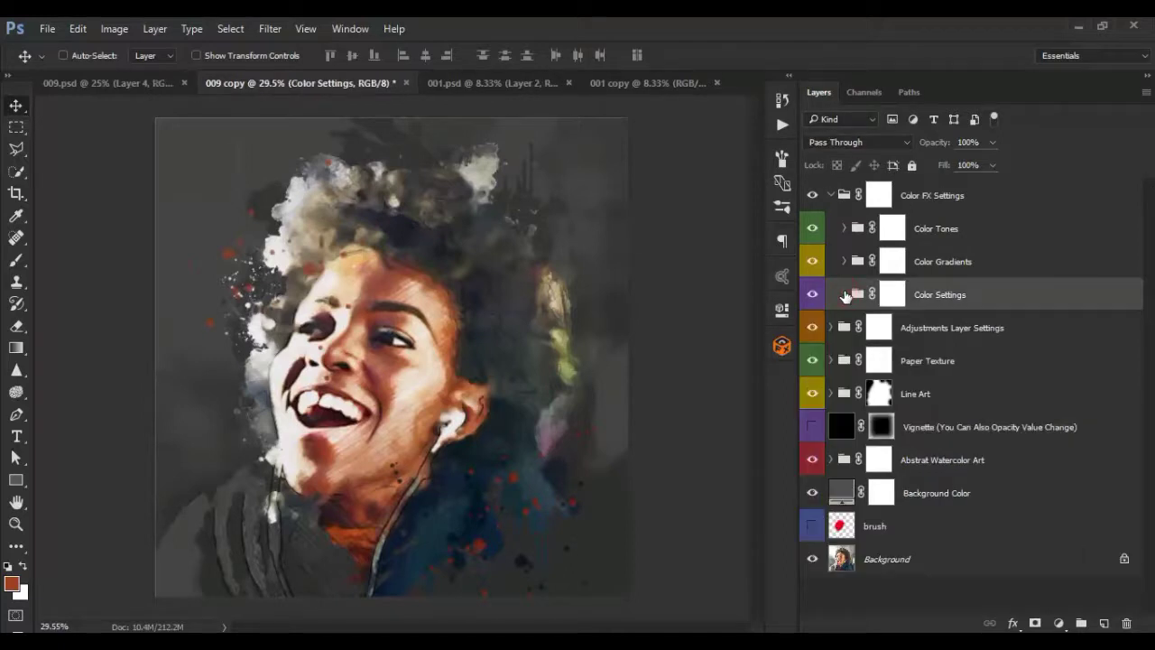
- Preview the Gradient 1 and Gradient 2 colour washes, then hide both
click(844, 261)
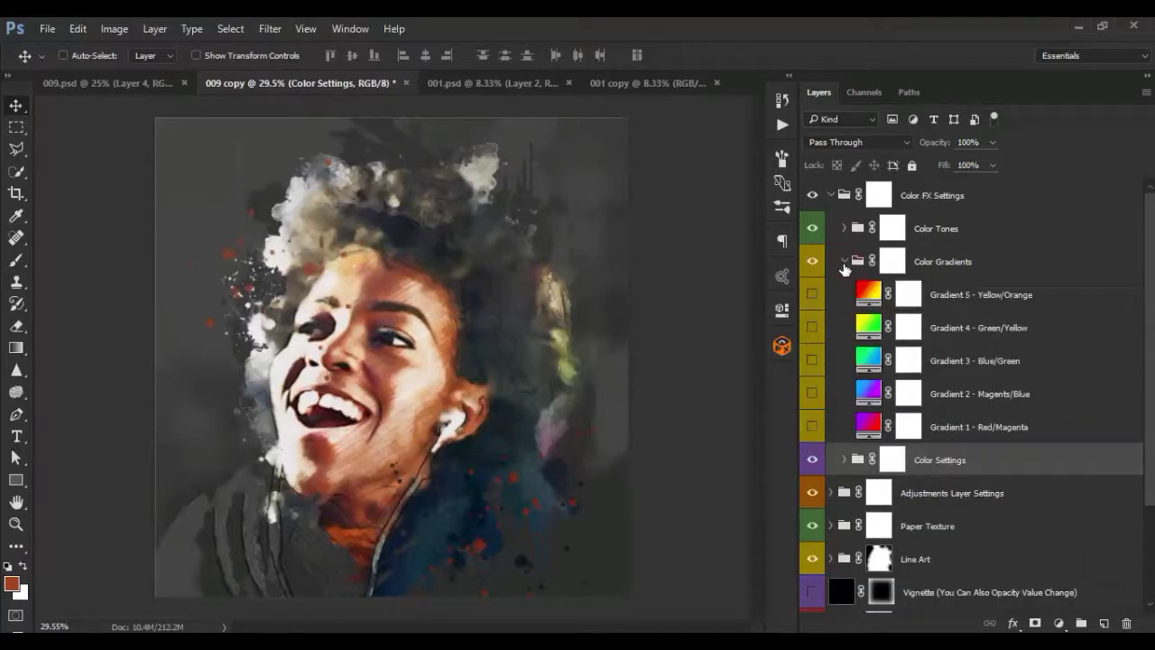
click(813, 427)
click(813, 393)
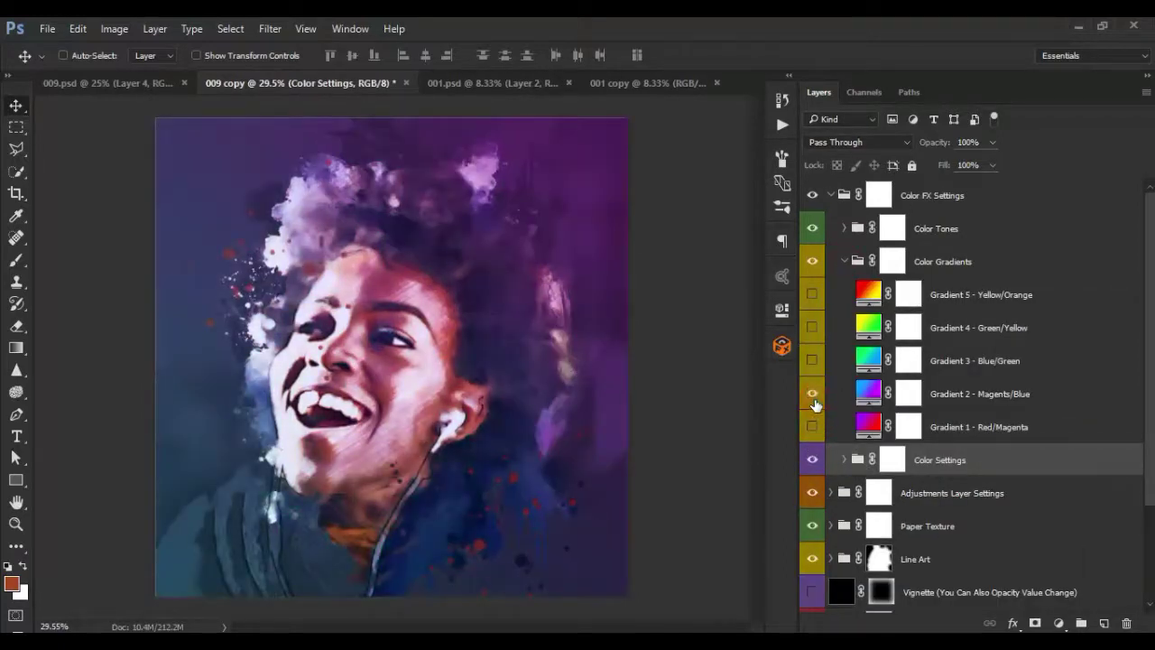
click(812, 393)
click(812, 393)
click(813, 427)
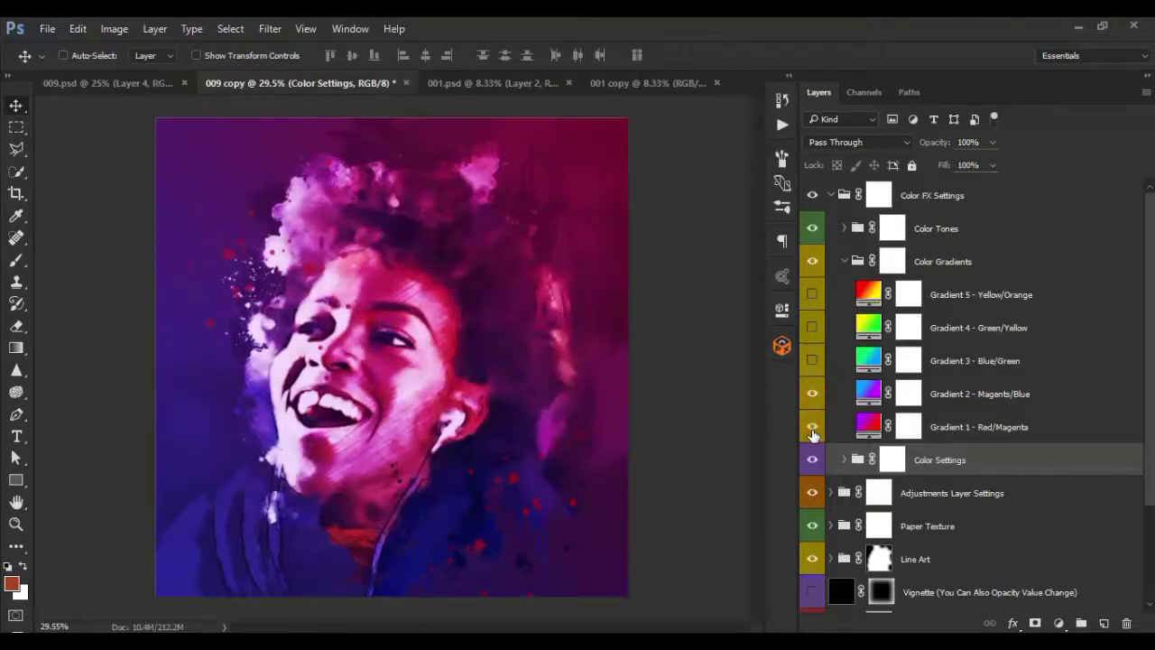
click(813, 427)
click(813, 393)
- Preview the Blue/Green, Green/Yellow and Yellow/Orange gradient washes (Gradients 3–5)
click(812, 360)
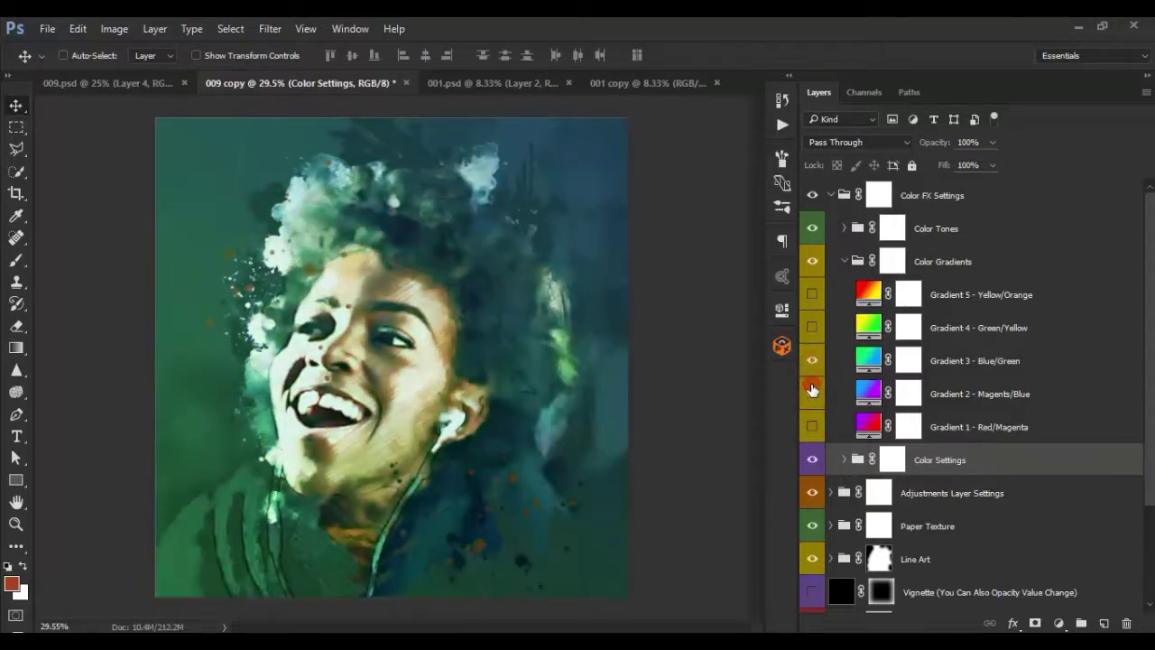
click(812, 389)
click(813, 387)
click(812, 360)
click(812, 328)
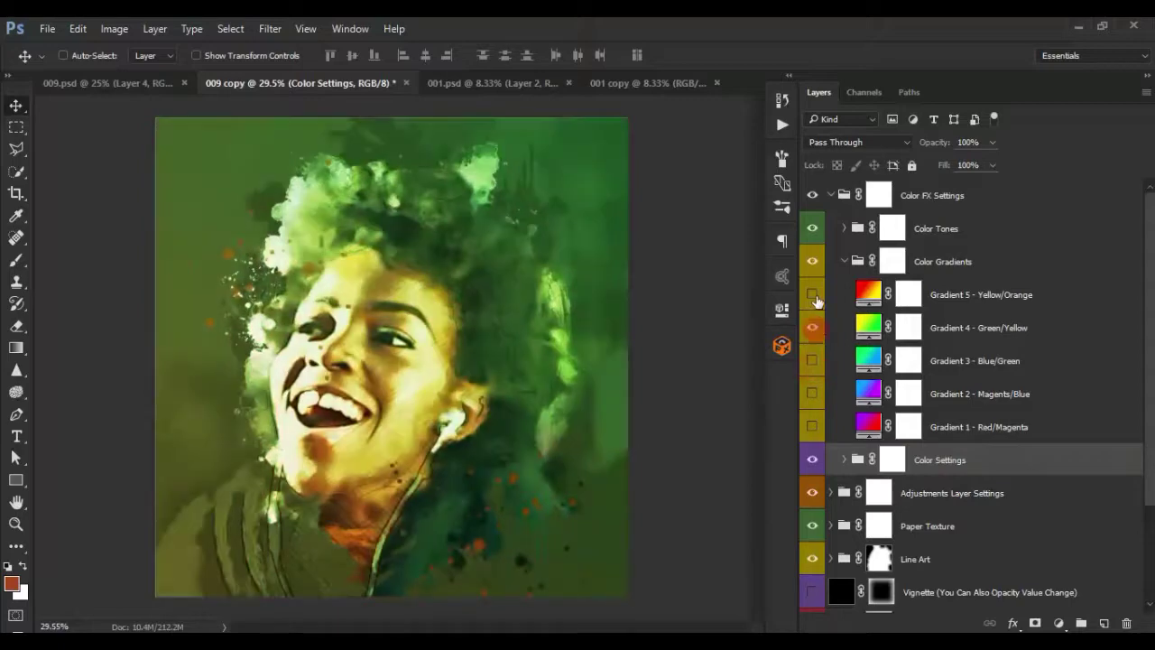
click(813, 296)
click(813, 297)
click(812, 328)
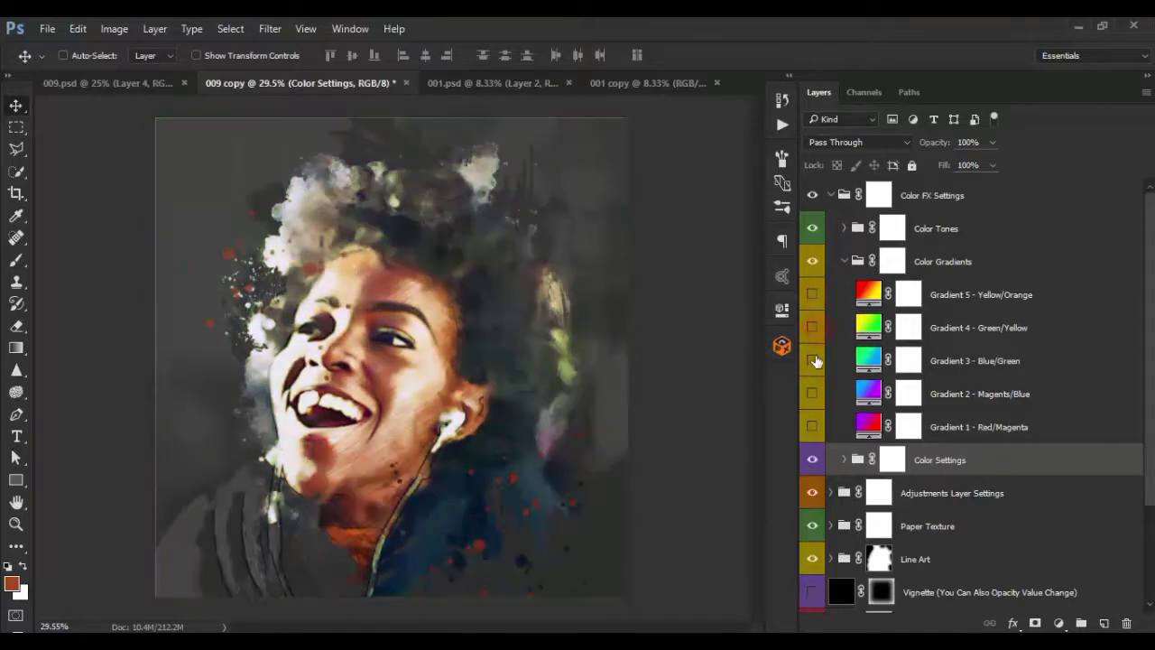
- Leave the Yellow/Orange overlay off and collapse the Color Gradients group
click(814, 297)
click(813, 297)
click(813, 296)
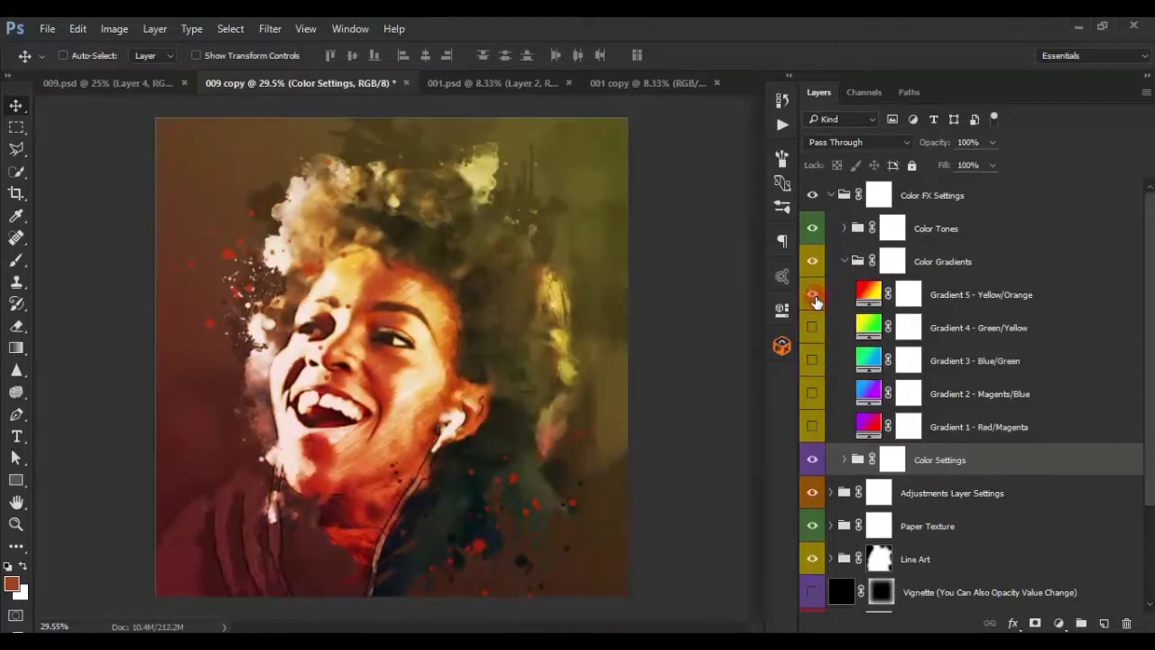
click(813, 296)
click(856, 261)
click(845, 262)
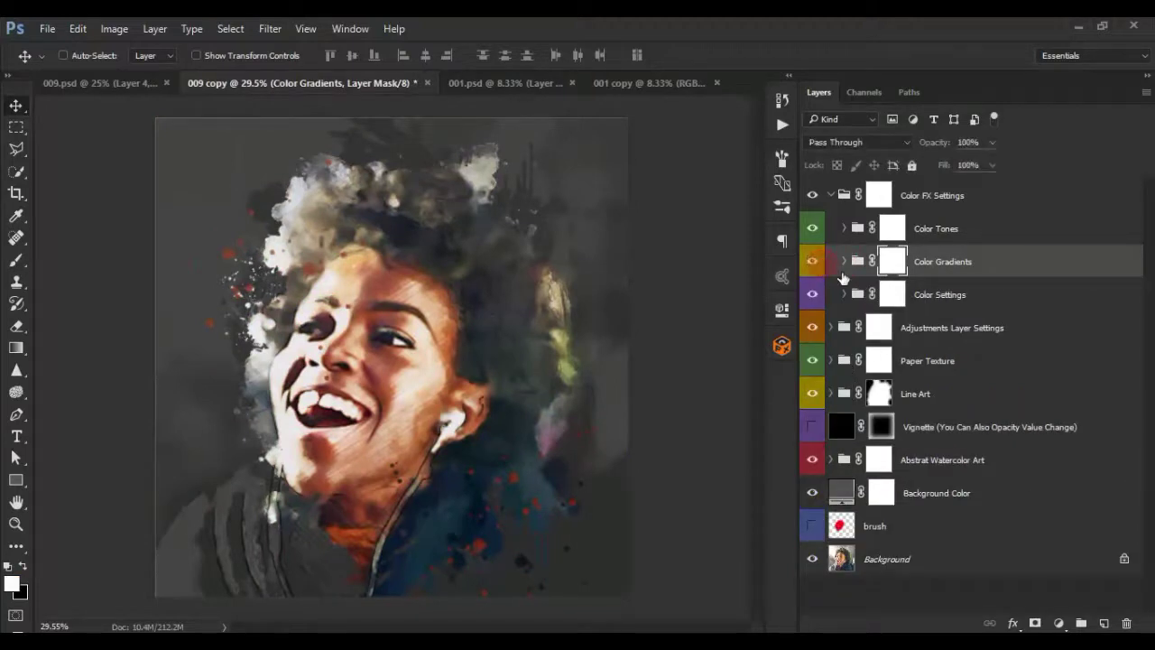
- Preview the Red, Orange and Yellow tone filters in Color Tones, turning each off
click(844, 228)
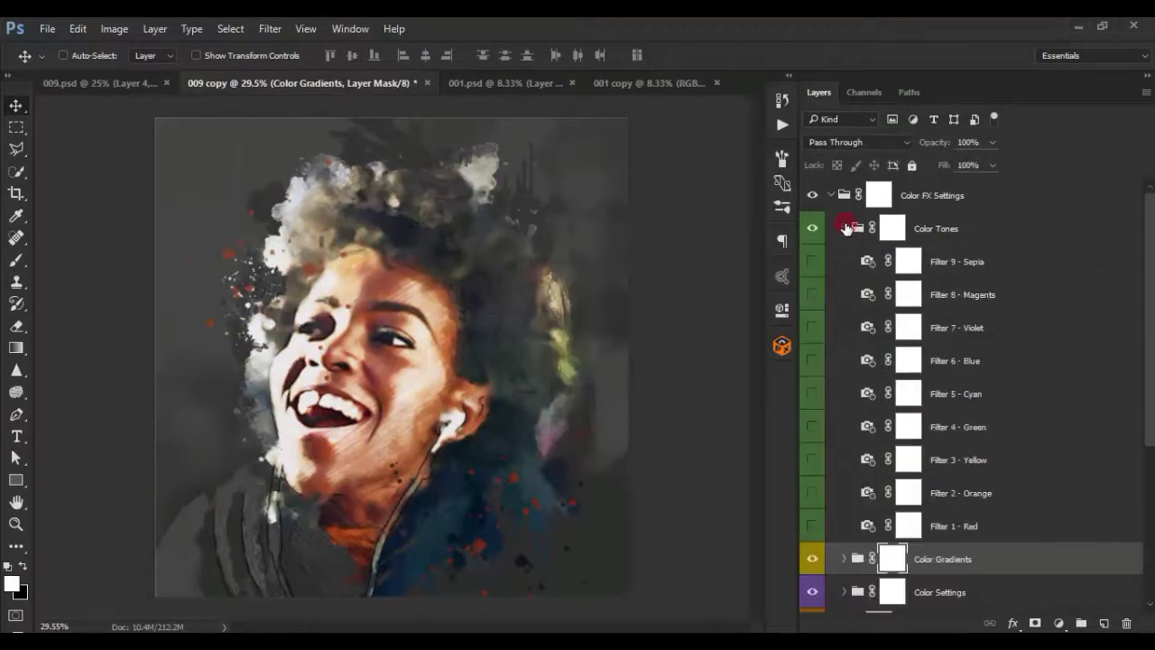
click(923, 231)
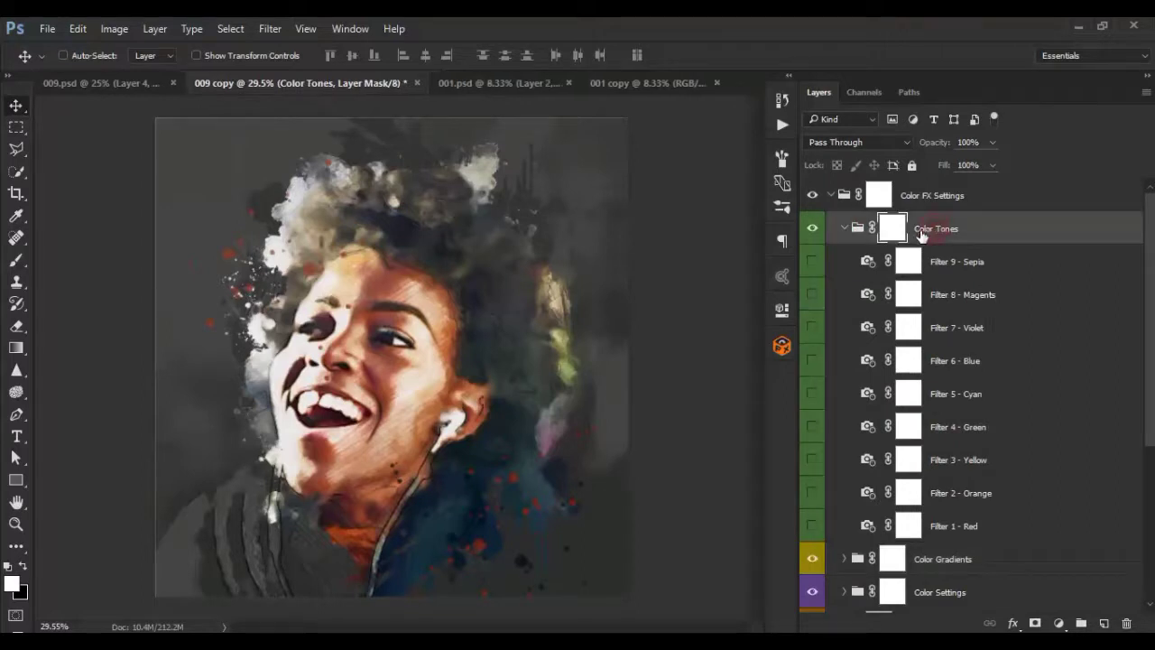
click(812, 527)
click(813, 526)
click(813, 493)
click(813, 493)
click(813, 460)
click(812, 462)
- Turn off the Green, Blue, Violet and Magenta tone filters after previewing, then collapse the groups
click(814, 428)
click(812, 361)
click(812, 363)
click(813, 331)
click(812, 296)
click(812, 297)
click(844, 228)
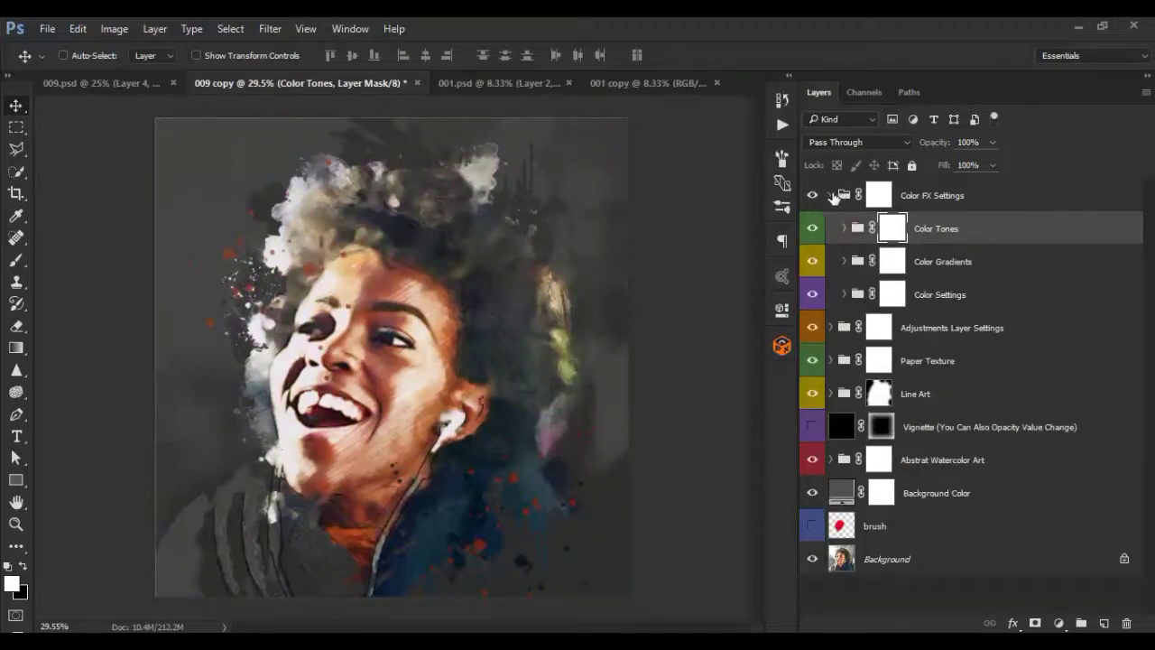
click(833, 196)
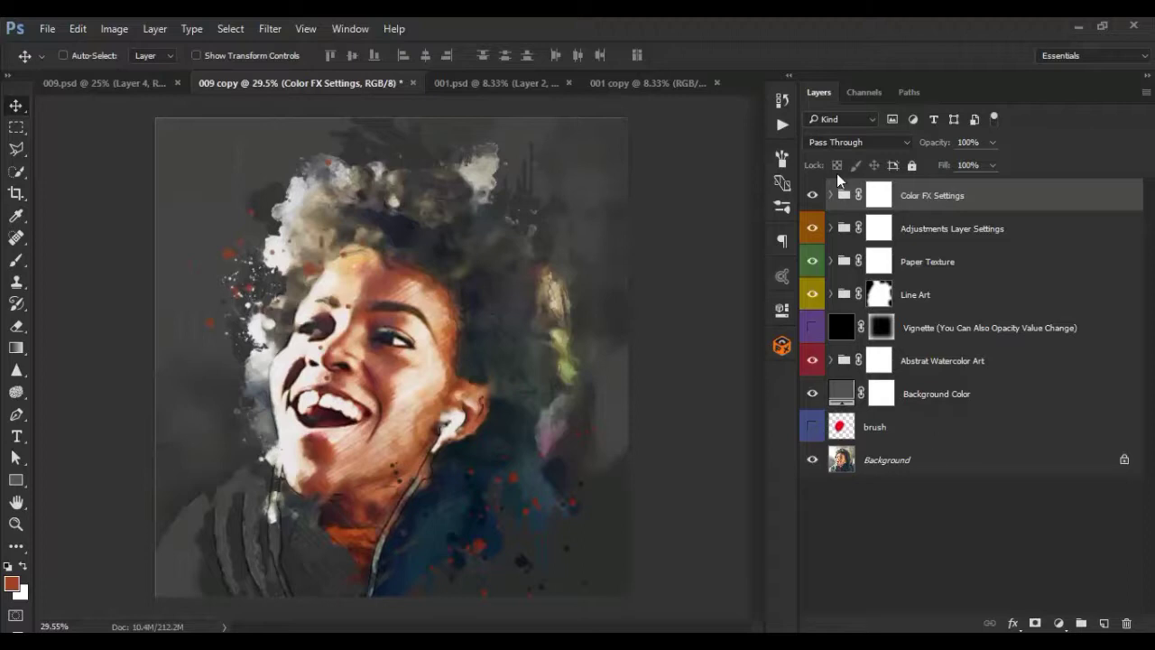
- Change the Background Color fill from dark gray to white (ffffff)
click(814, 399)
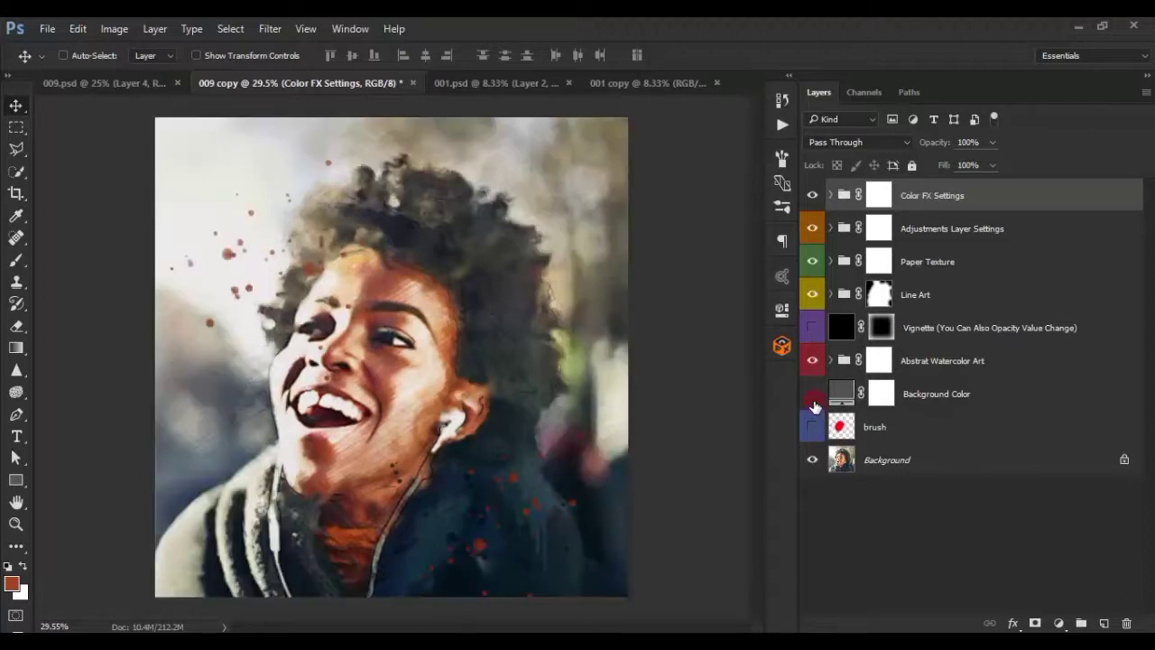
click(813, 395)
double_click(841, 393)
text(ffffff)
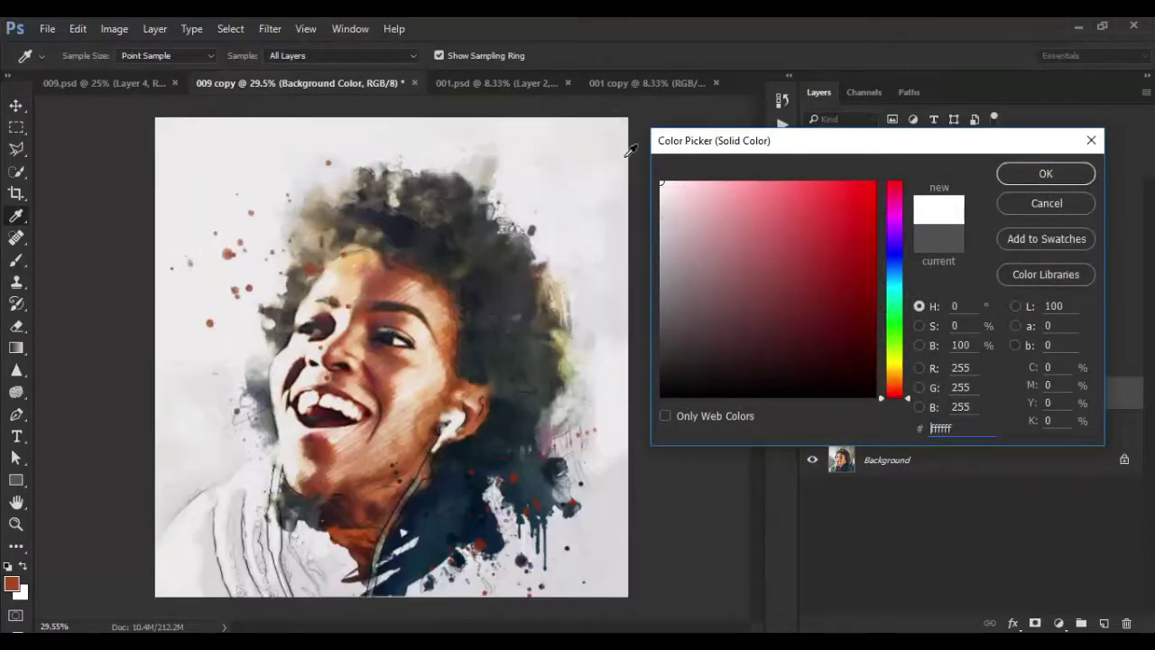
click(1021, 174)
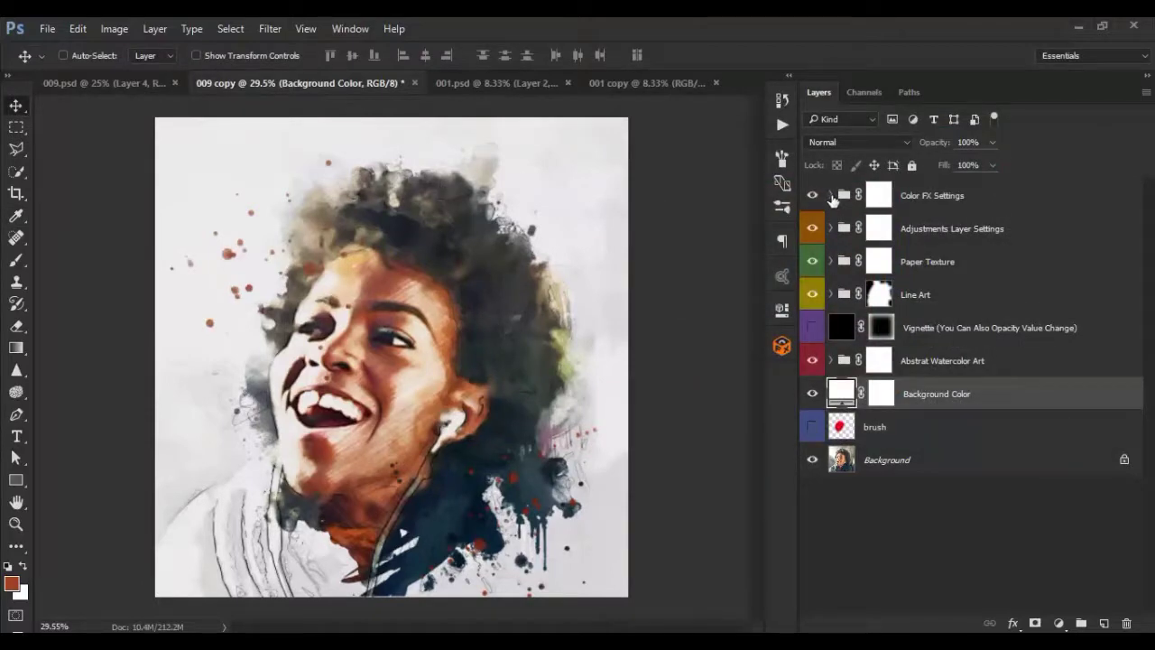
click(830, 196)
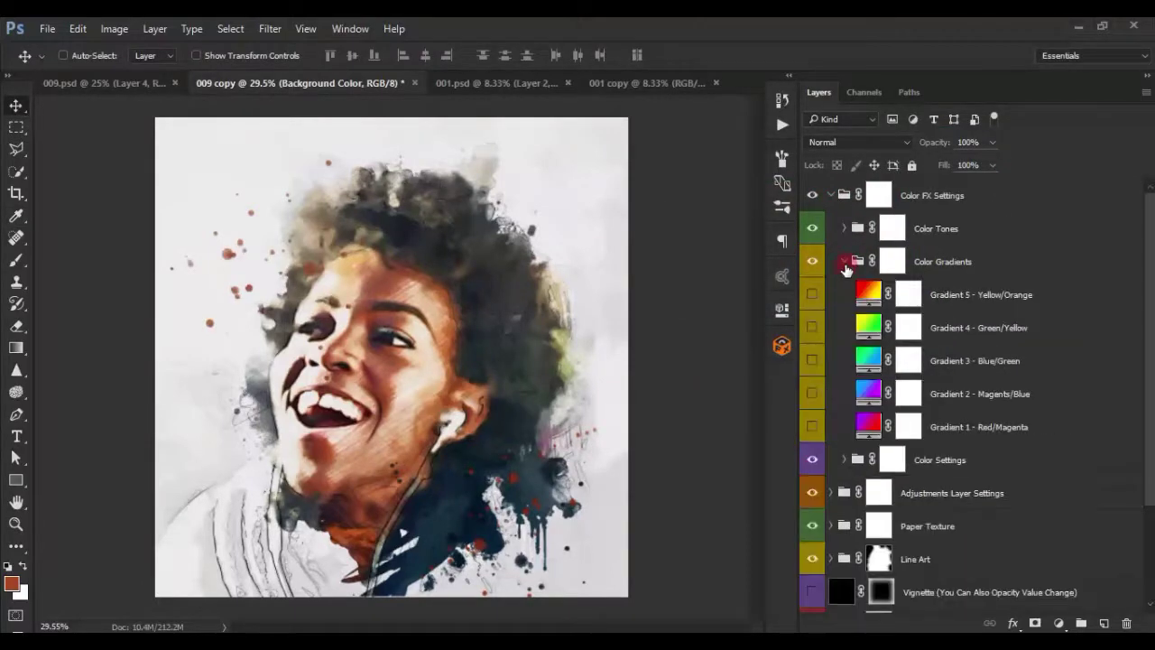
- Preview the Yellow/Orange, Green/Yellow, Blue/Green and Magenta/Blue overlays one by one, leaving all off
click(844, 262)
click(813, 295)
click(813, 296)
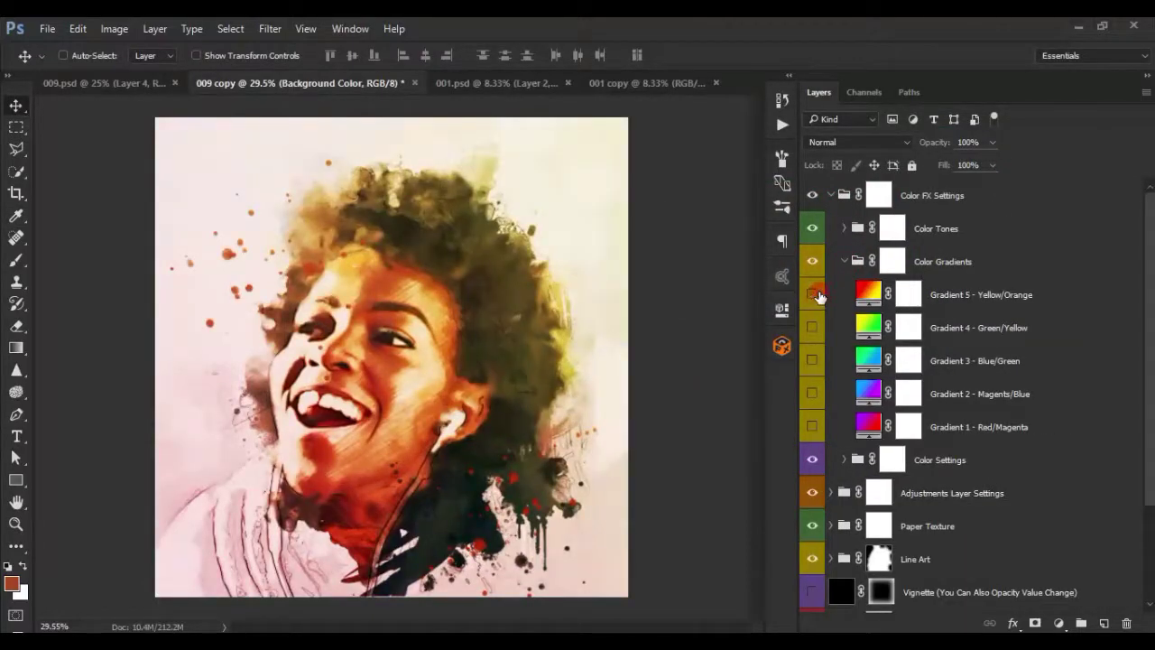
click(813, 327)
click(813, 327)
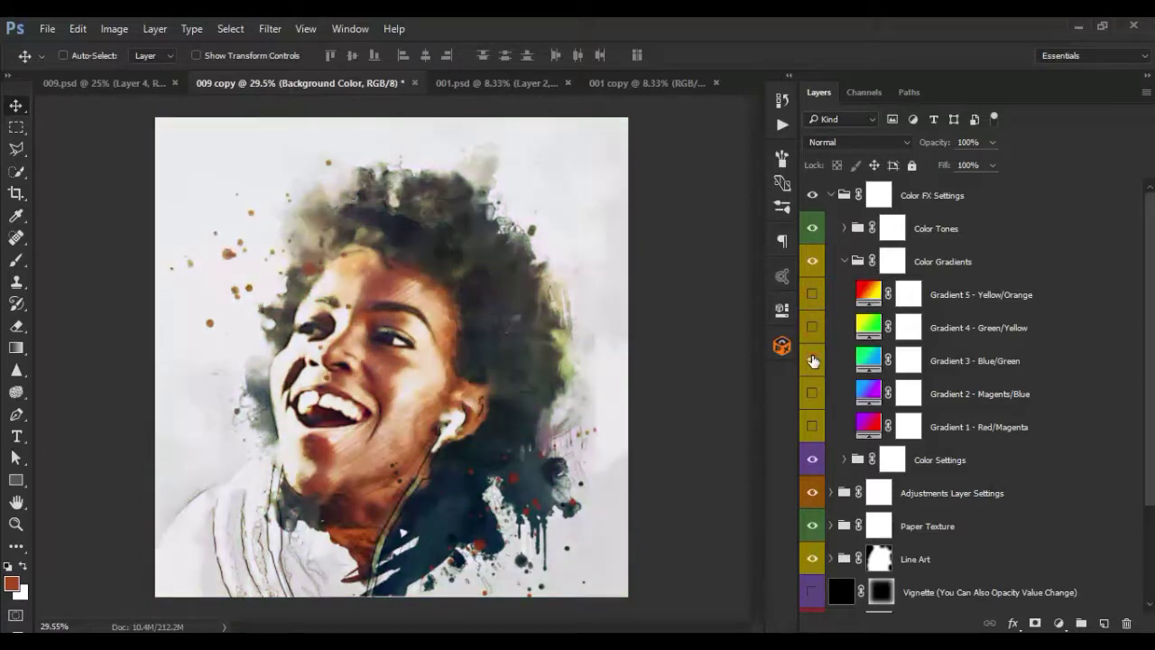
click(813, 360)
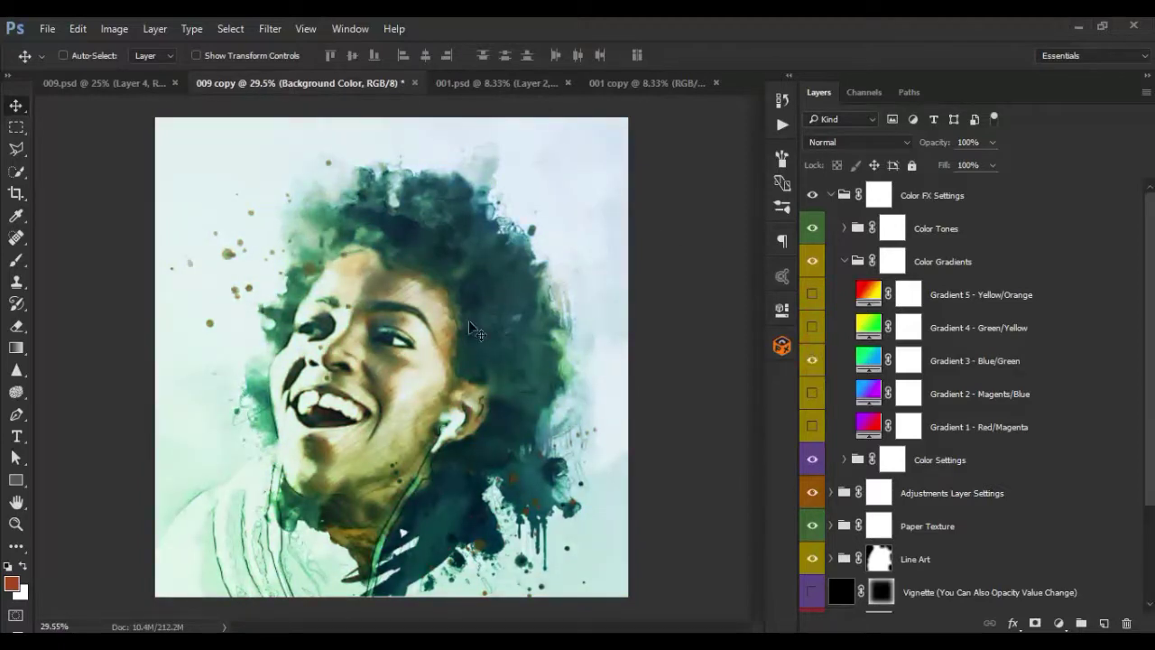
click(813, 360)
click(811, 393)
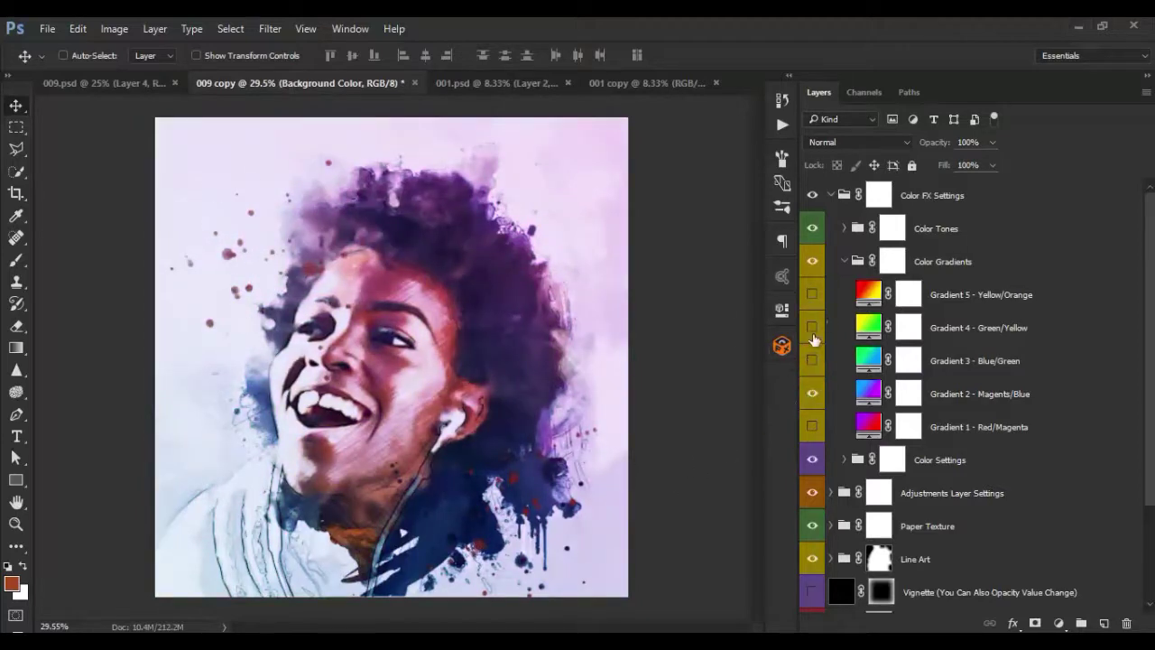
click(812, 400)
click(844, 261)
click(844, 228)
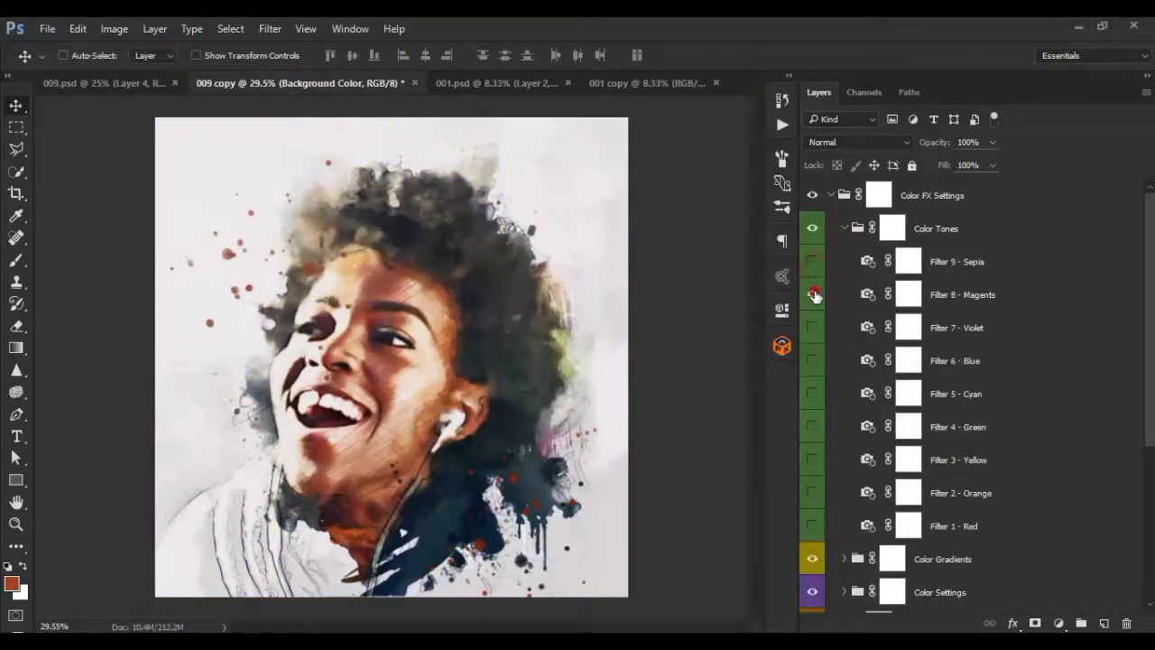
- Rearrange the layer groups so Color Settings is expanded and selected
click(812, 293)
click(829, 195)
click(829, 229)
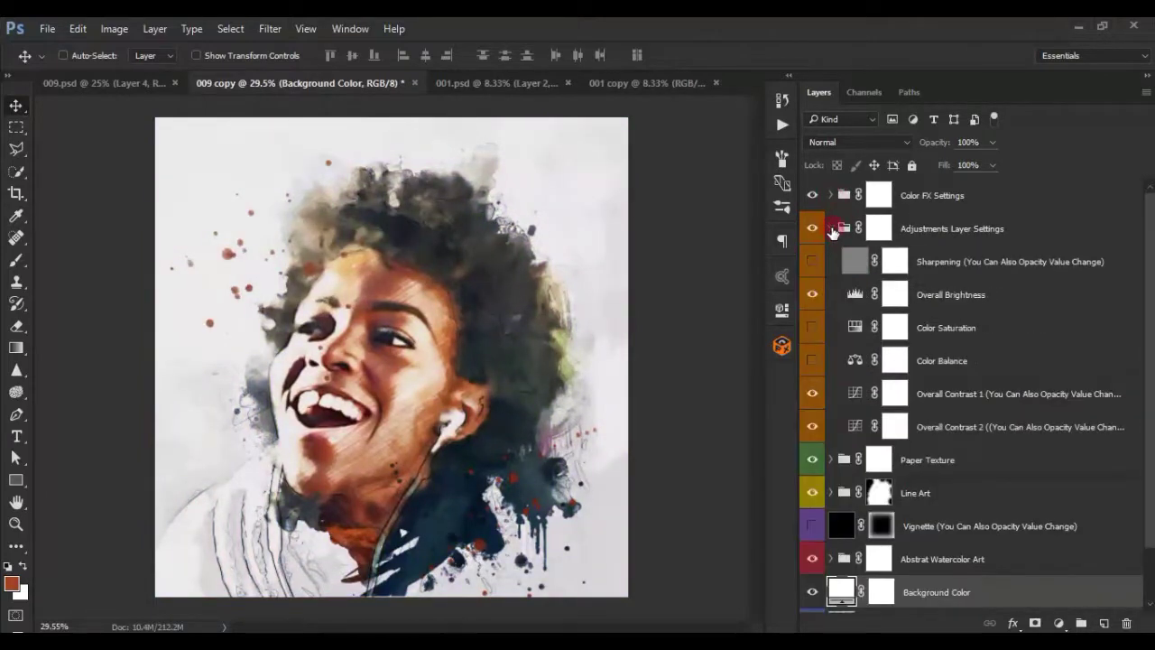
click(829, 229)
click(830, 195)
click(842, 232)
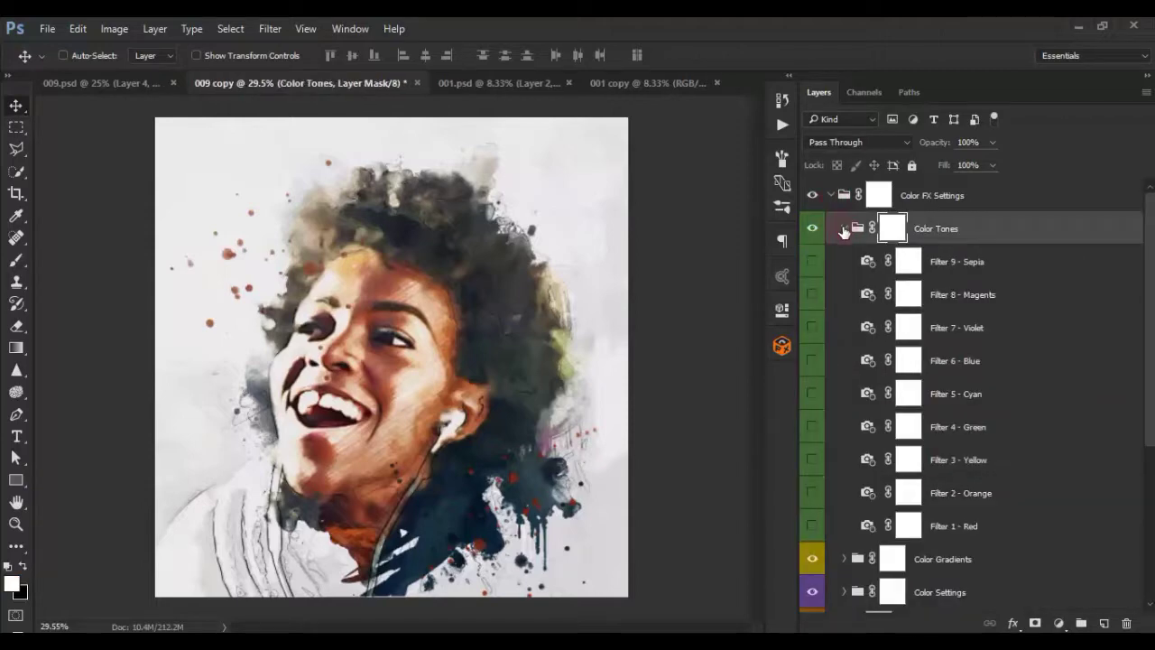
click(844, 228)
click(844, 294)
click(921, 296)
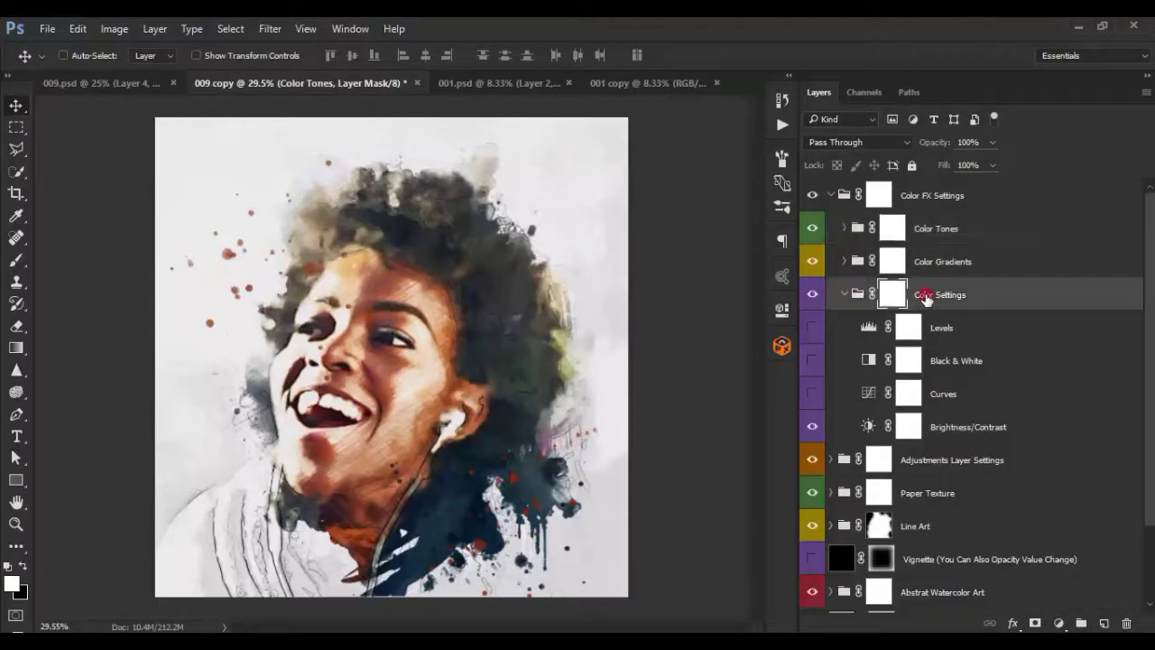
- Turn off Curves and preview the Black & White conversion, returning the portrait to colour
click(962, 388)
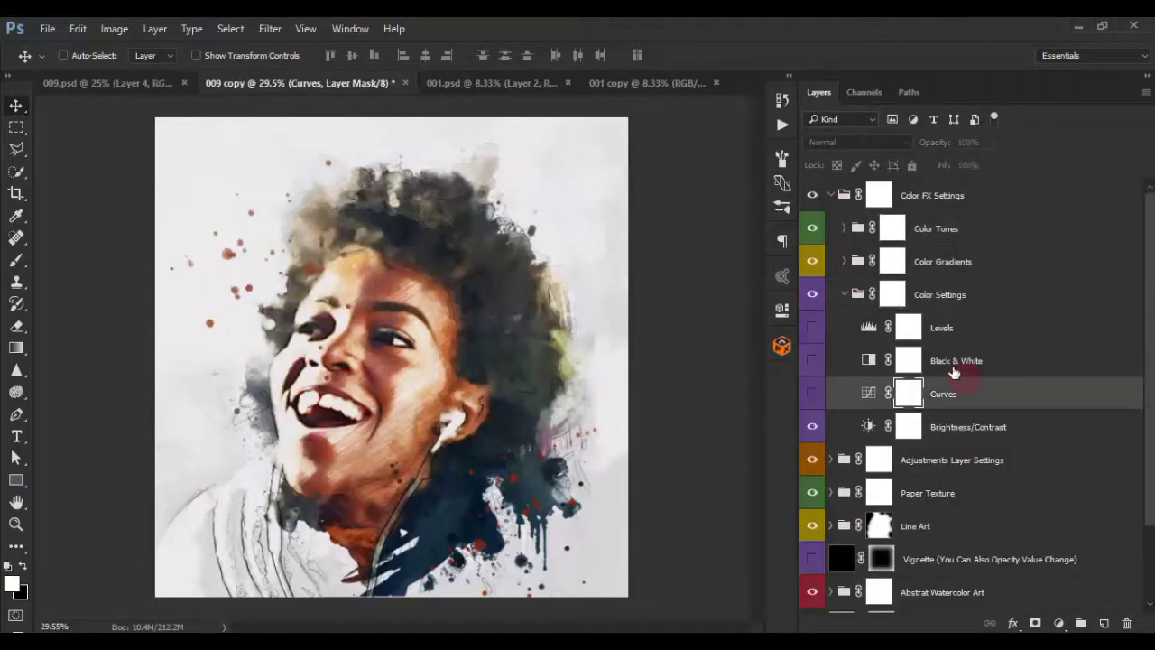
click(814, 395)
click(813, 360)
click(813, 360)
click(814, 360)
click(813, 360)
- Turn on Levels and set its black input to about 20
click(811, 328)
click(813, 329)
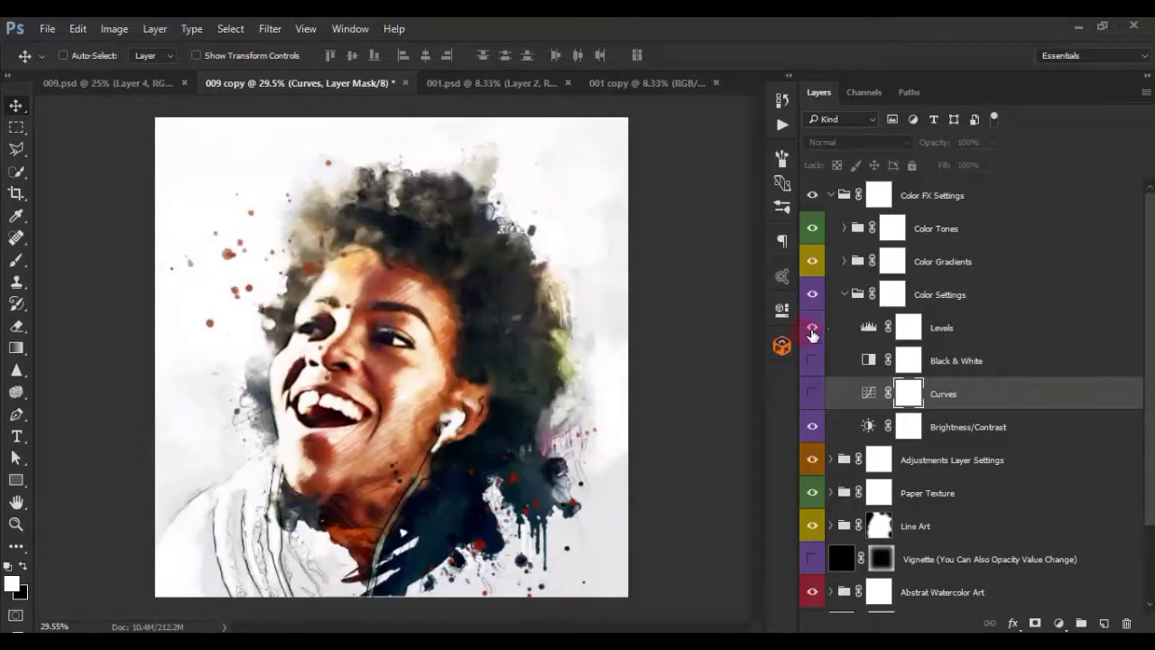
double_click(868, 327)
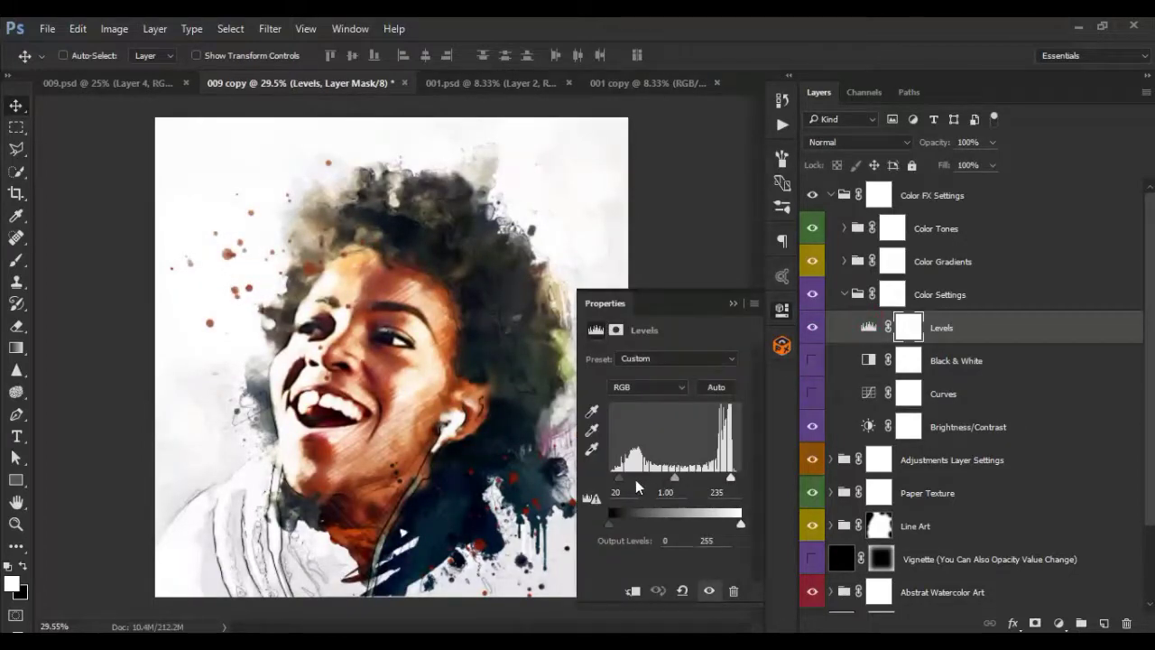
drag(620, 478, 617, 484)
click(735, 304)
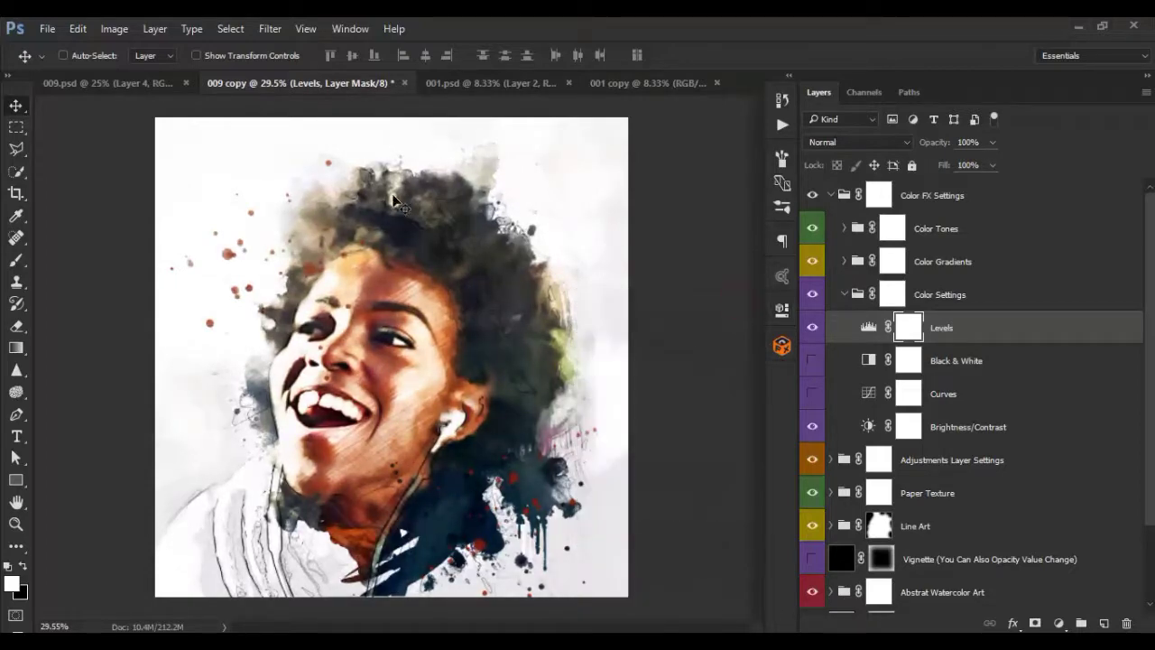
click(845, 294)
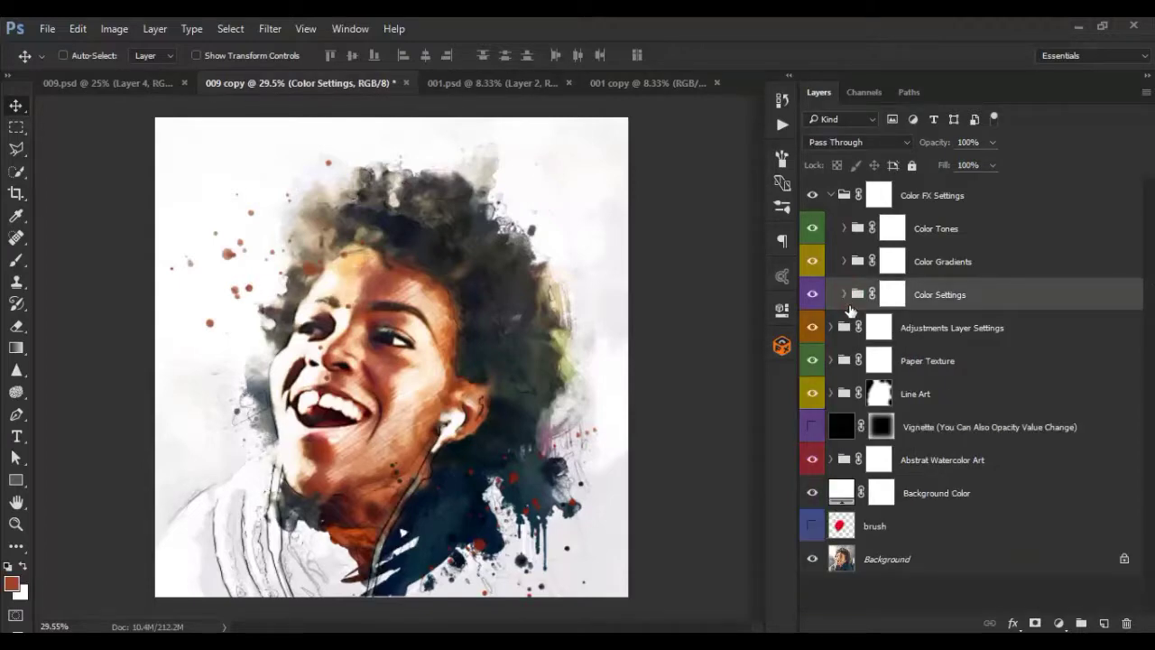
- Try hue and saturation changes on Color Saturation, reset the values, then show Color Balance
click(833, 328)
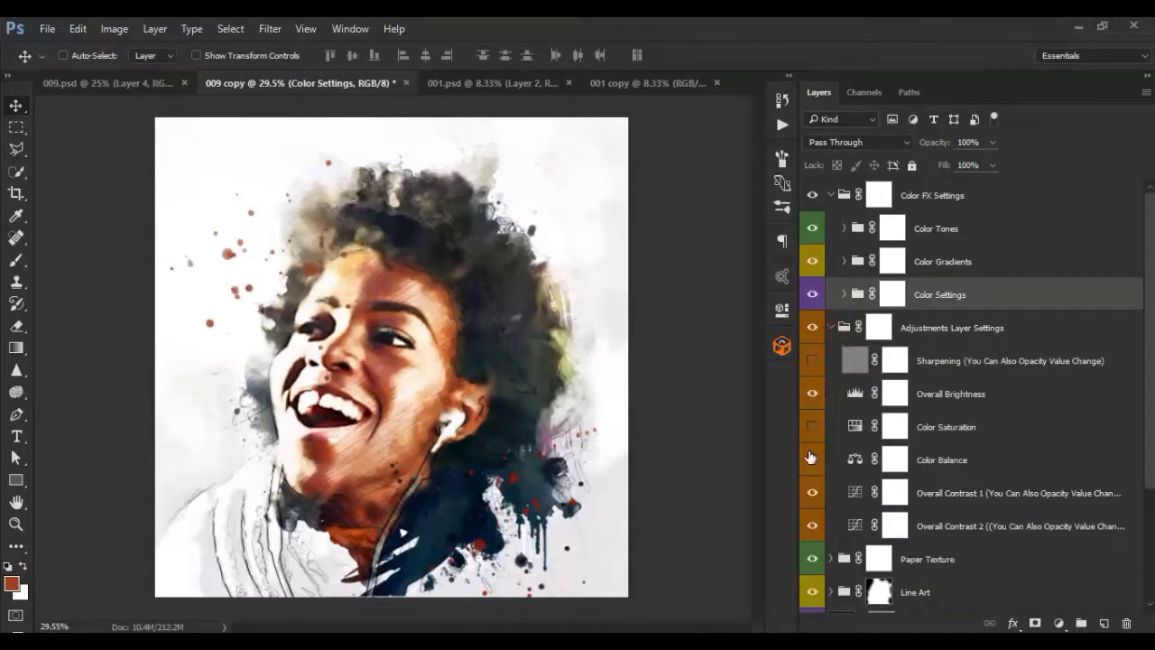
click(966, 425)
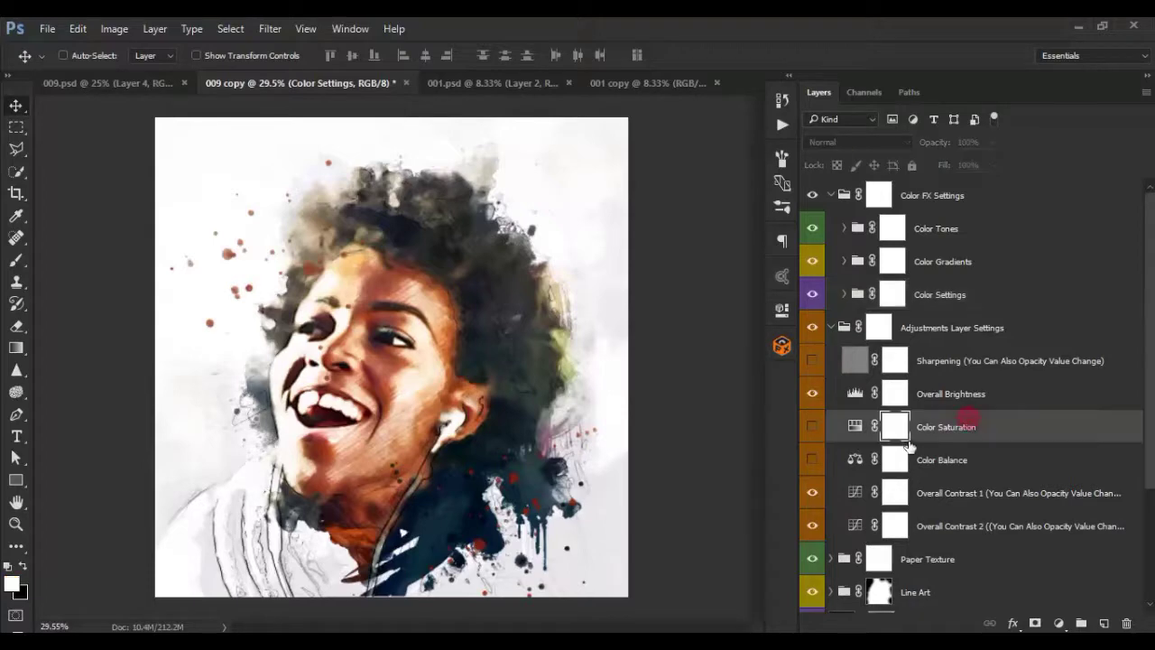
click(812, 428)
double_click(855, 426)
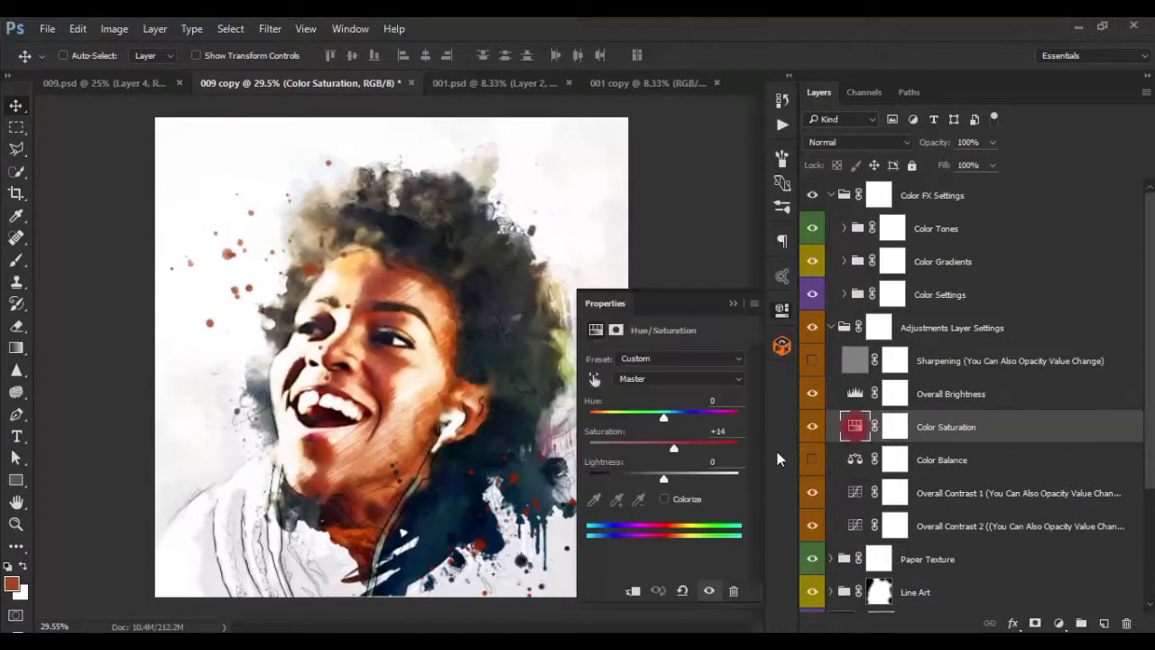
mouse_move(679, 421)
mouse_down()
mouse_move(625, 424)
mouse_move(661, 423)
mouse_up()
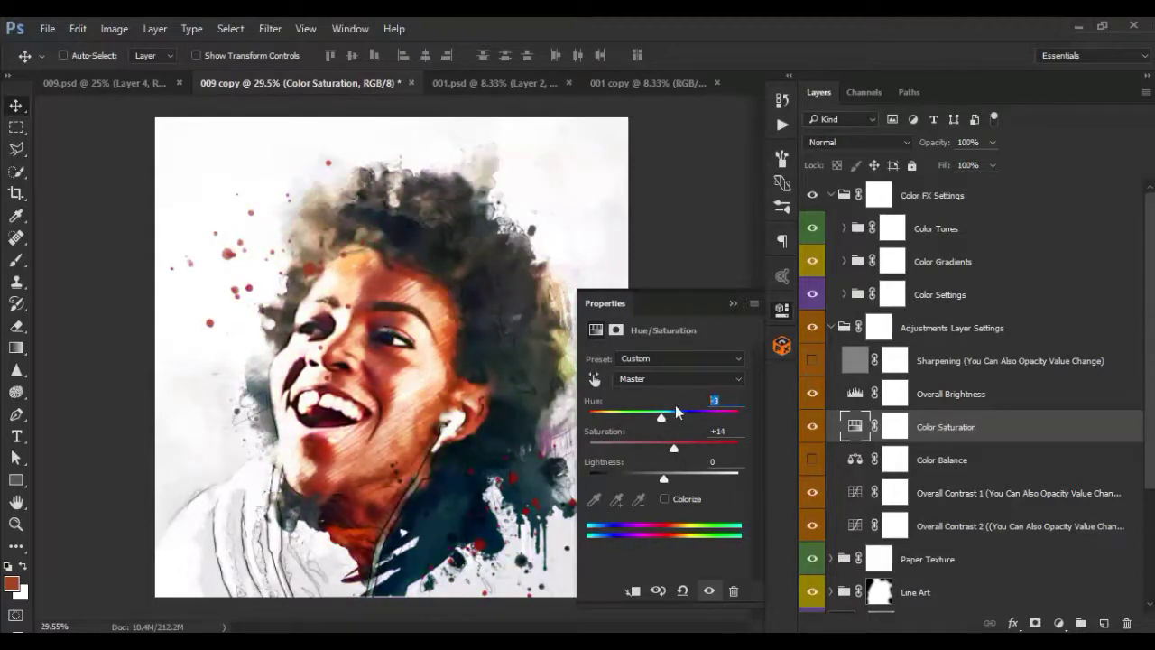
text(0)
mouse_move(674, 449)
mouse_down()
mouse_move(708, 453)
mouse_move(673, 448)
mouse_move(679, 478)
mouse_up()
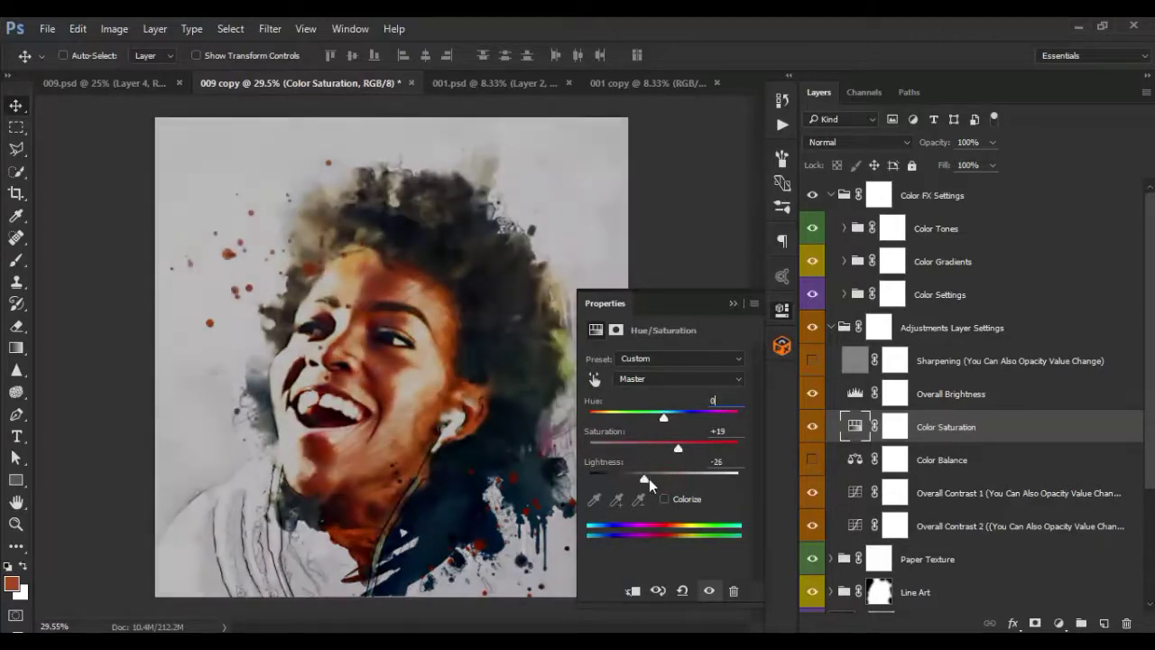
click(683, 590)
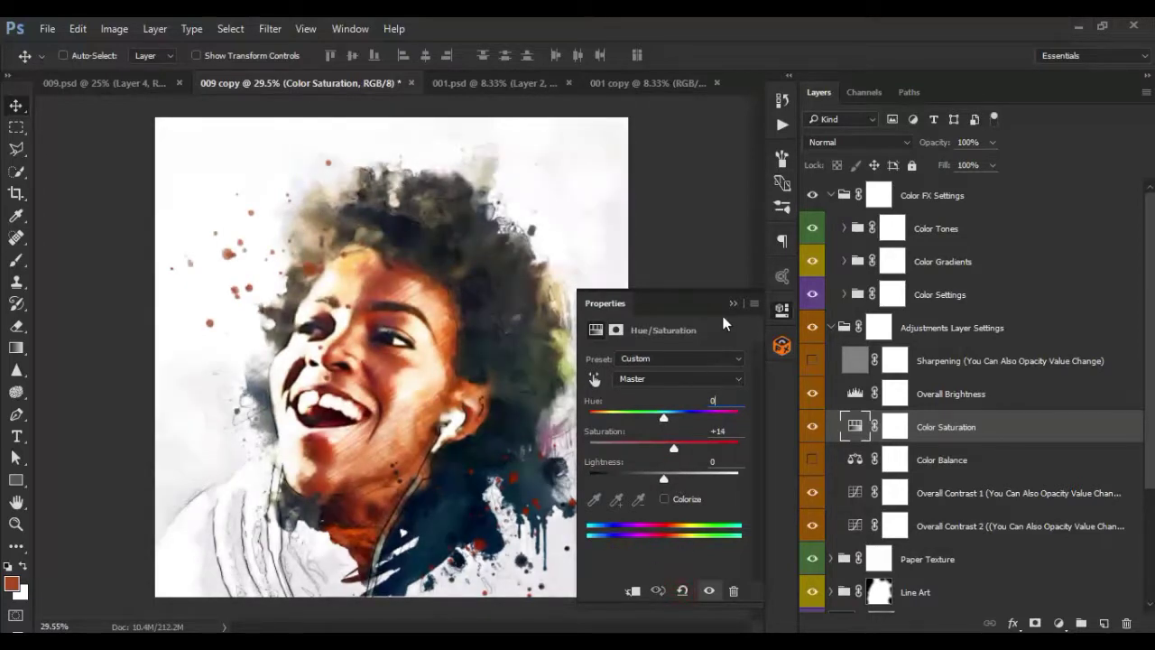
click(733, 304)
click(813, 459)
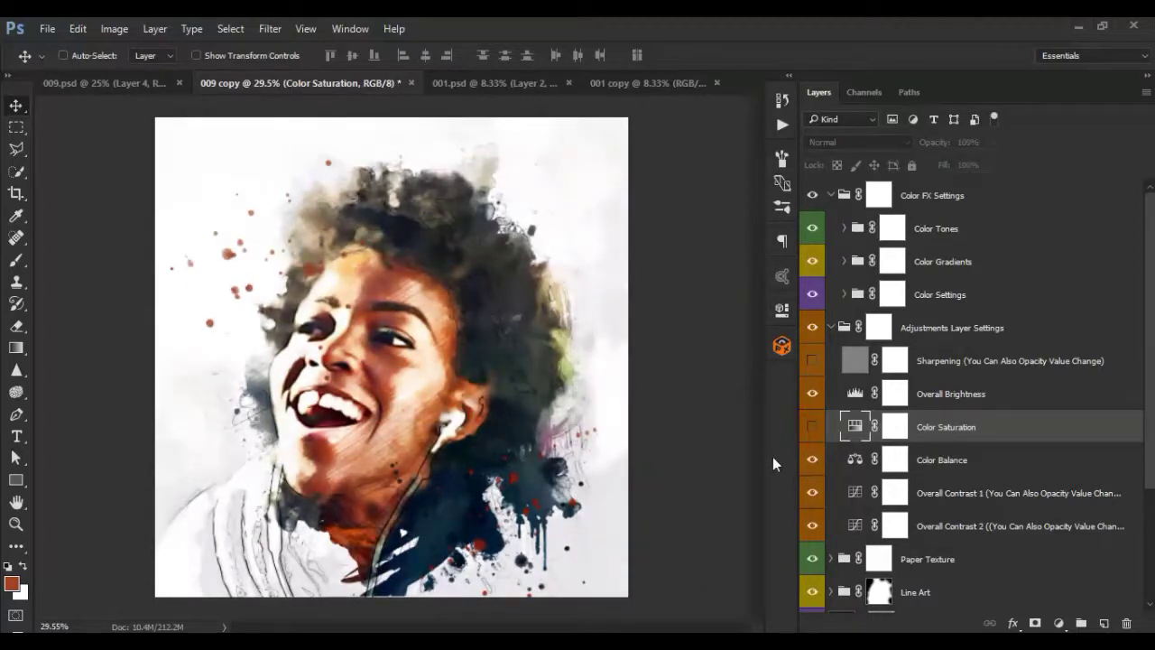
- Shift Color Balance midtones toward red, highlights toward cyan, and shadows to +5, -6, -8
double_click(854, 459)
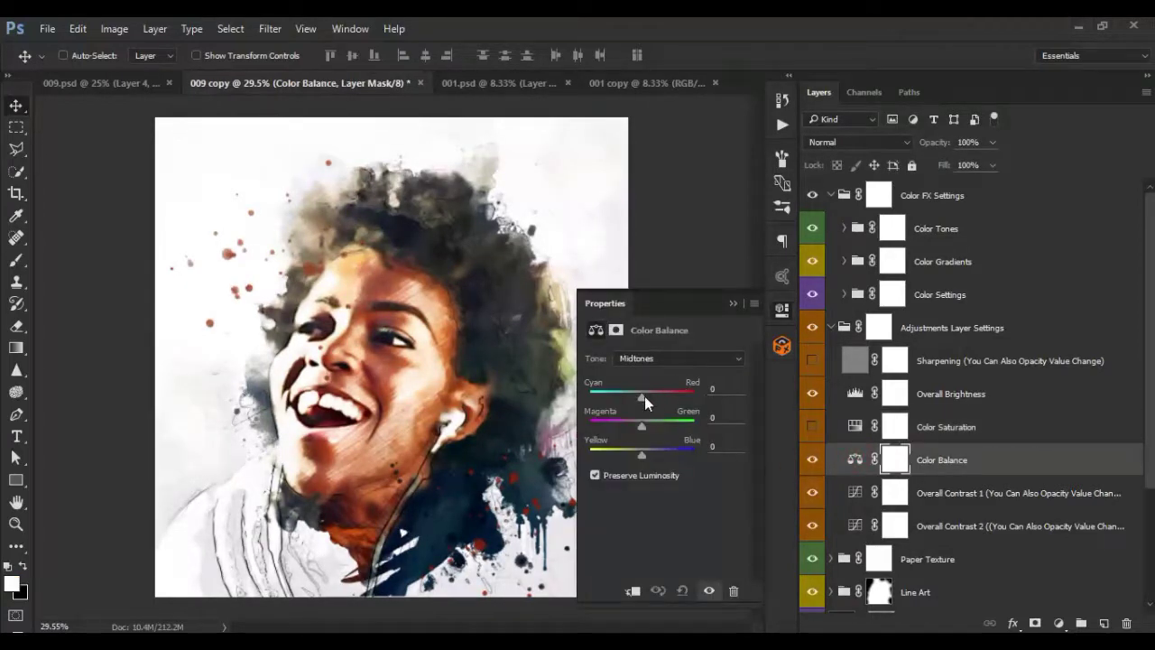
mouse_move(645, 396)
mouse_down()
mouse_move(657, 397)
mouse_move(631, 449)
mouse_up()
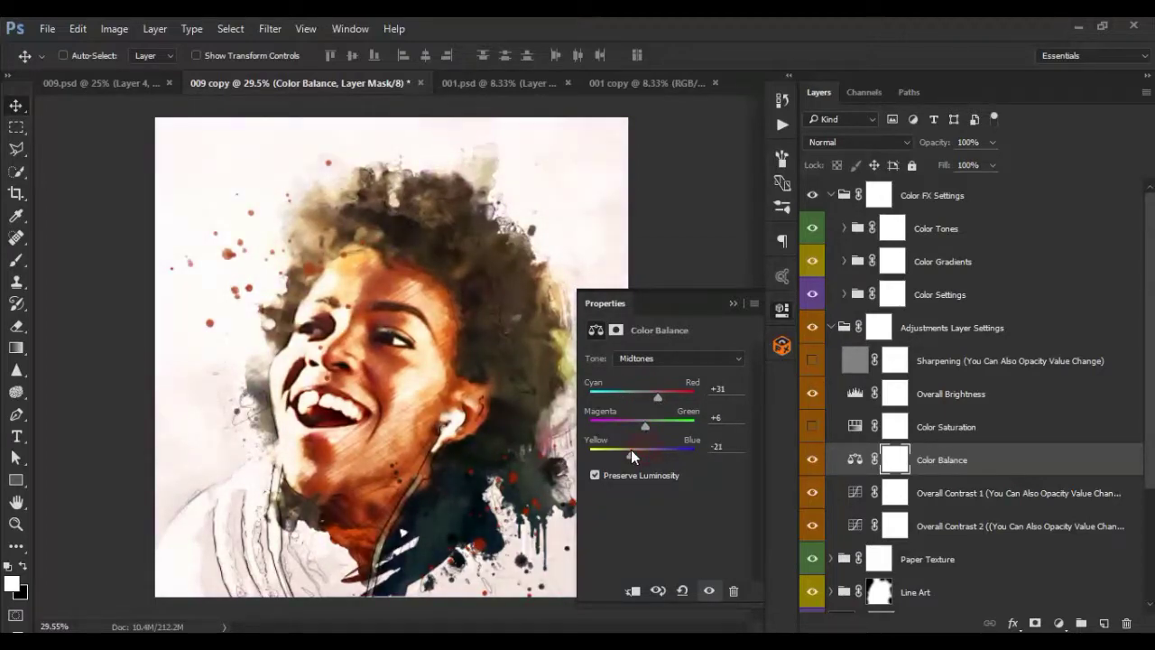
click(650, 358)
click(644, 394)
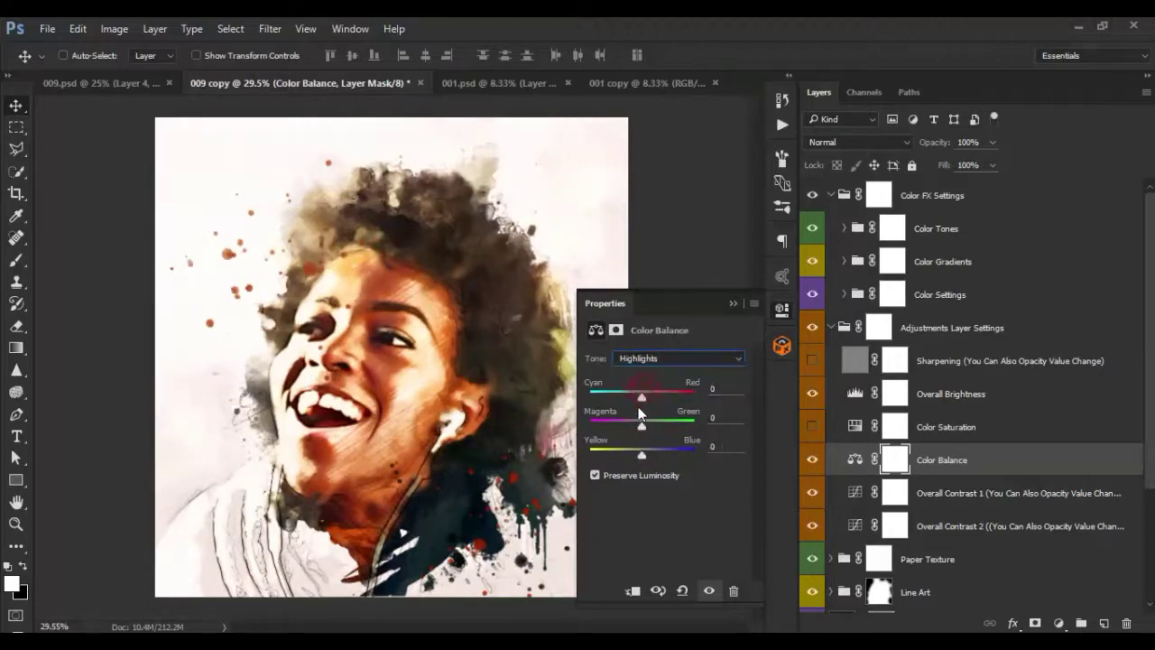
mouse_move(648, 398)
mouse_down()
mouse_move(635, 398)
mouse_move(631, 424)
mouse_move(640, 452)
mouse_up()
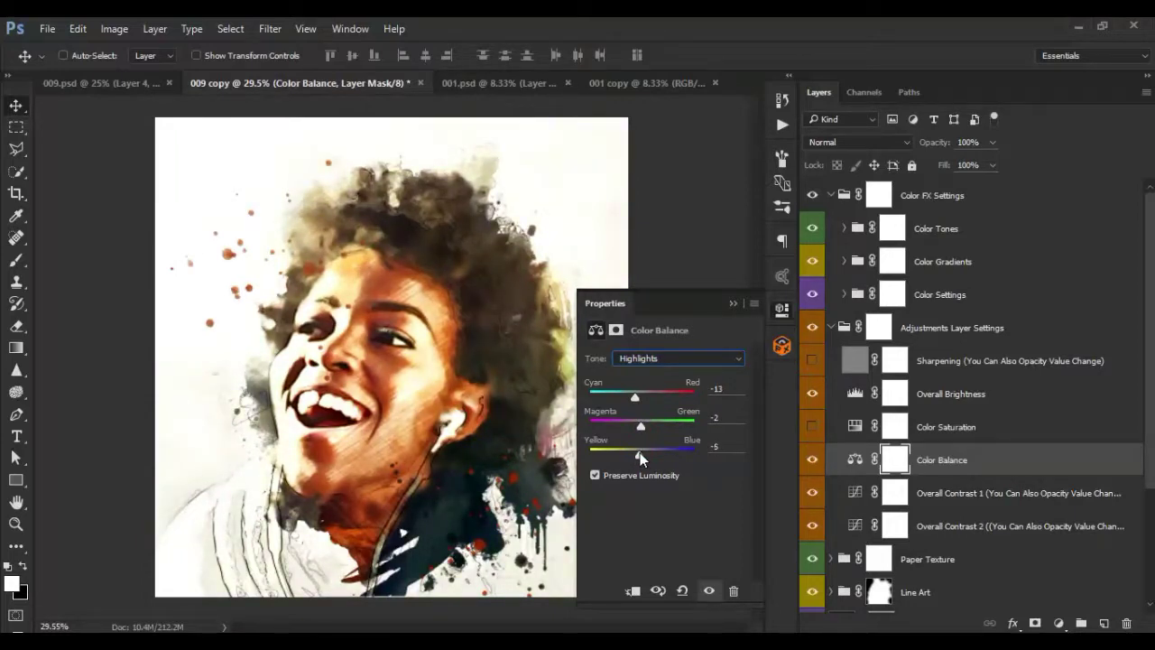
click(662, 361)
click(632, 372)
mouse_move(641, 395)
mouse_down()
mouse_move(652, 400)
mouse_move(638, 451)
mouse_up()
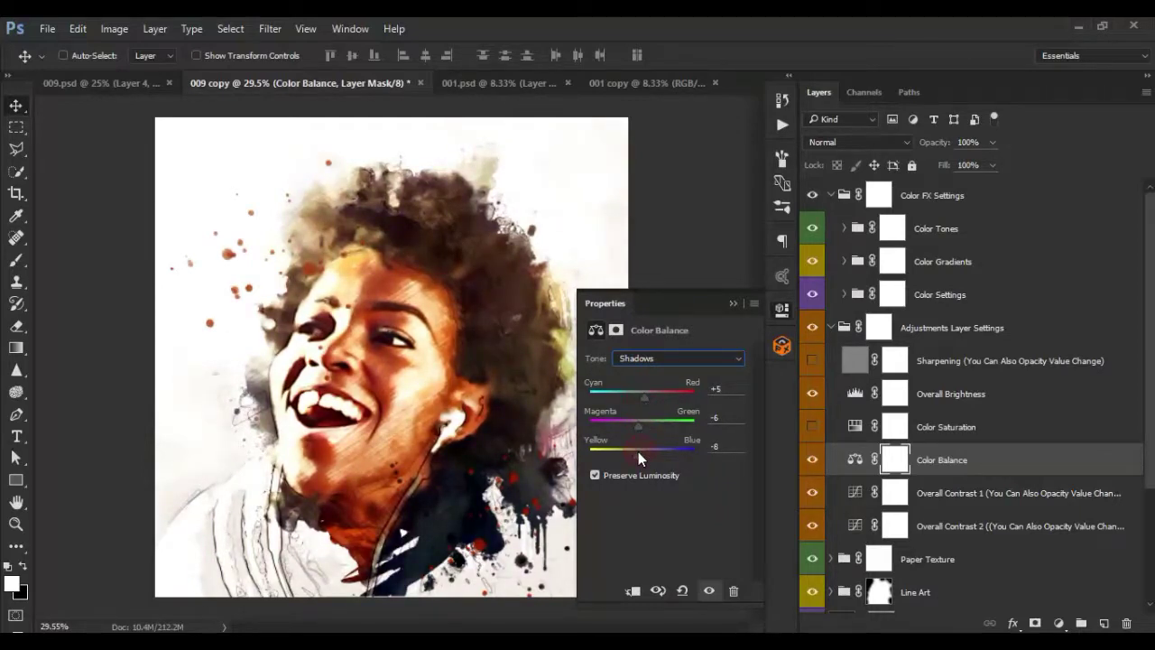
click(734, 304)
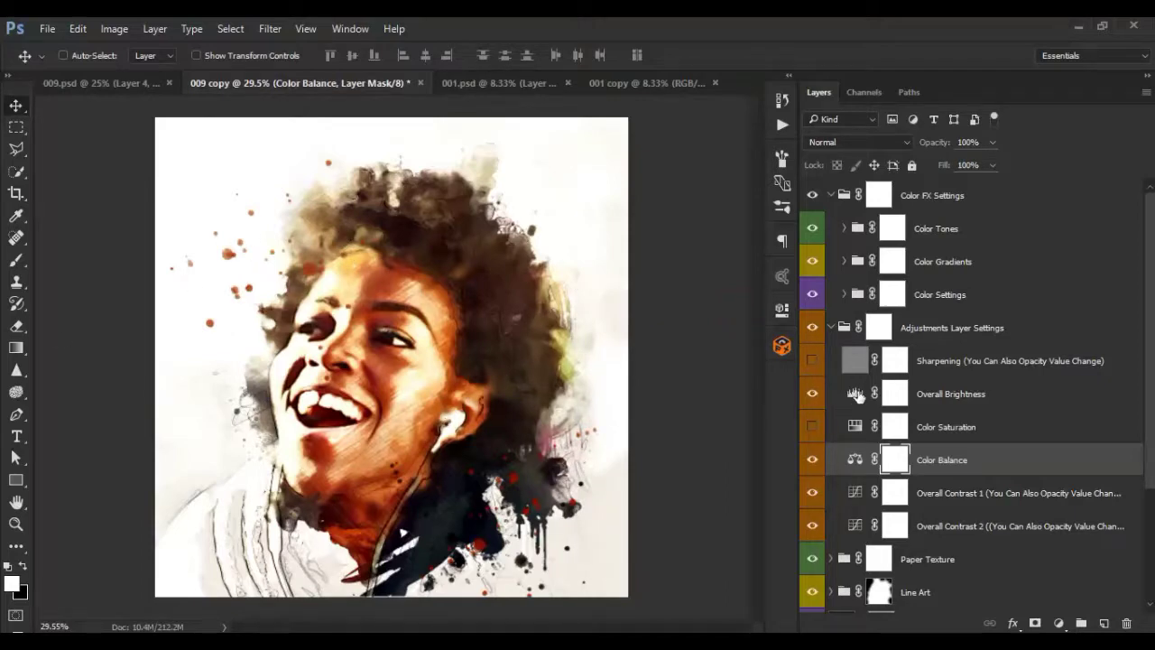
click(832, 328)
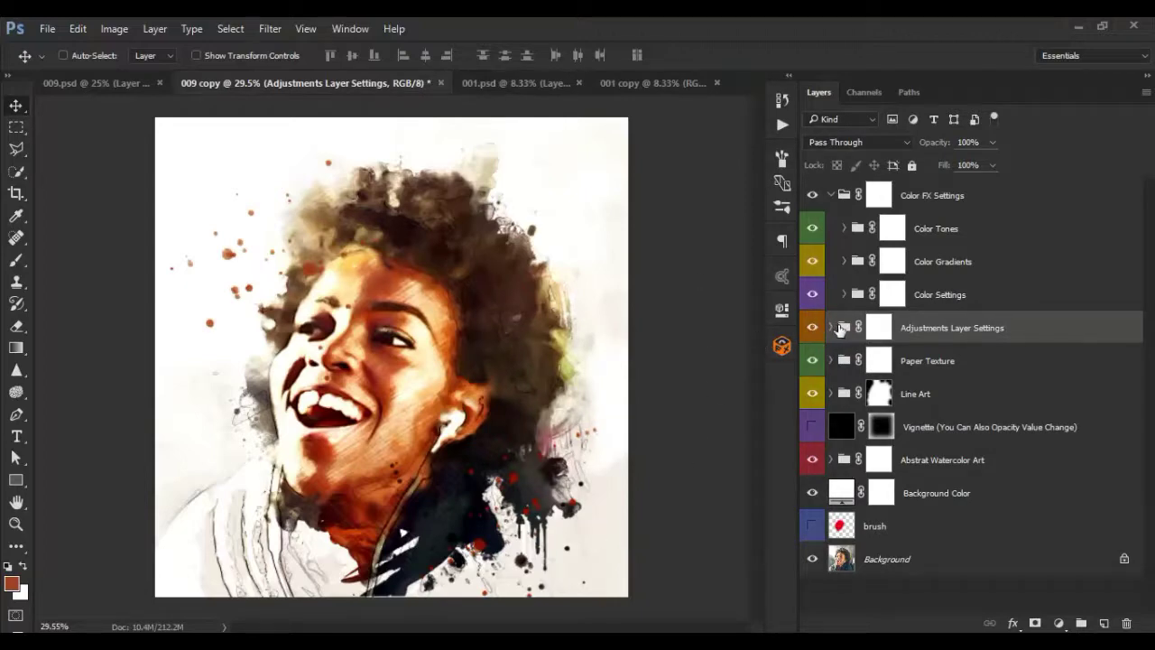
- Compare the portrait with and without Color Balance, leaving it turned off
click(832, 327)
click(812, 459)
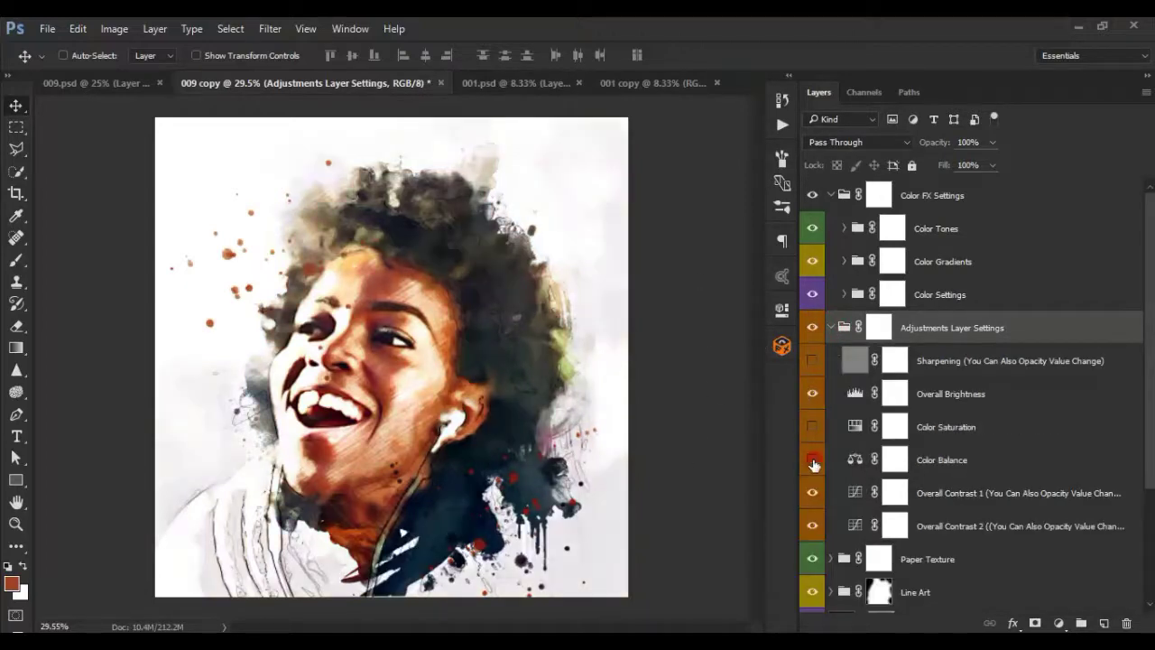
click(812, 460)
click(813, 460)
click(813, 460)
click(813, 460)
click(813, 458)
click(812, 458)
click(832, 328)
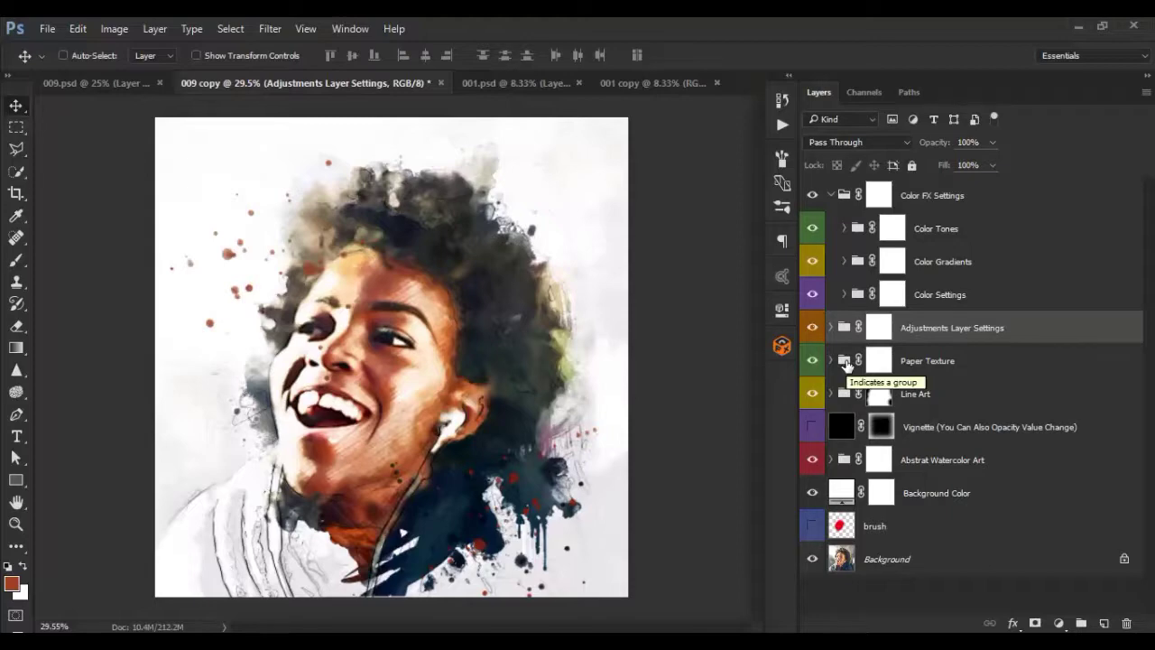
- Set the Vignette layer opacity to 50%, then hide the vignette
click(830, 460)
click(831, 460)
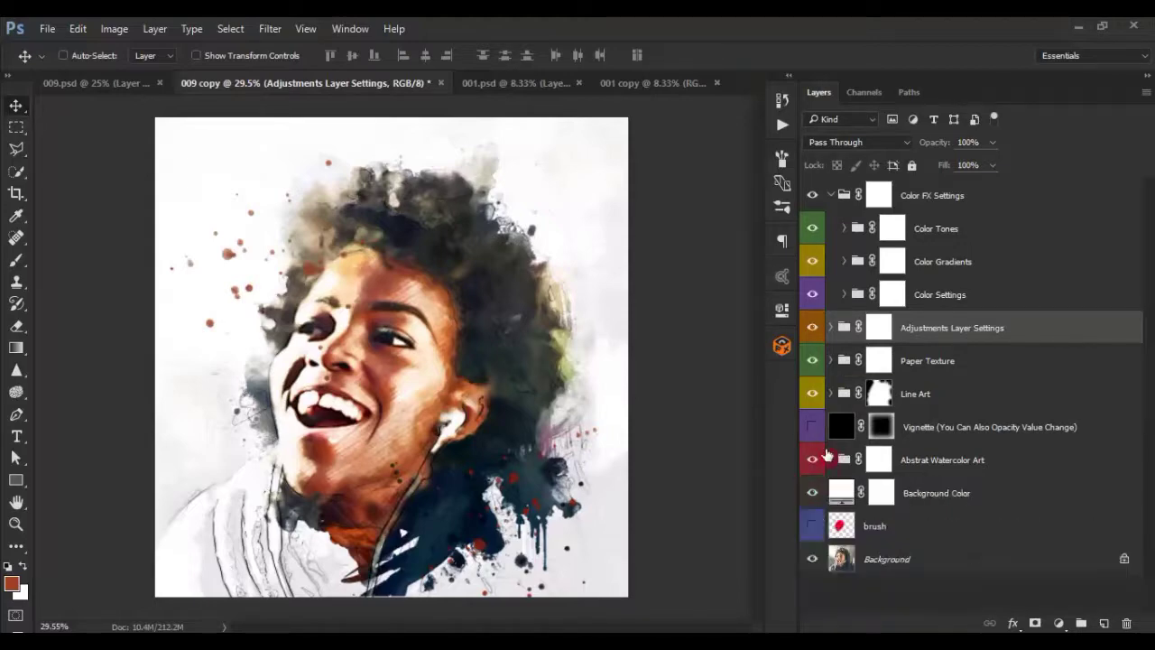
click(813, 427)
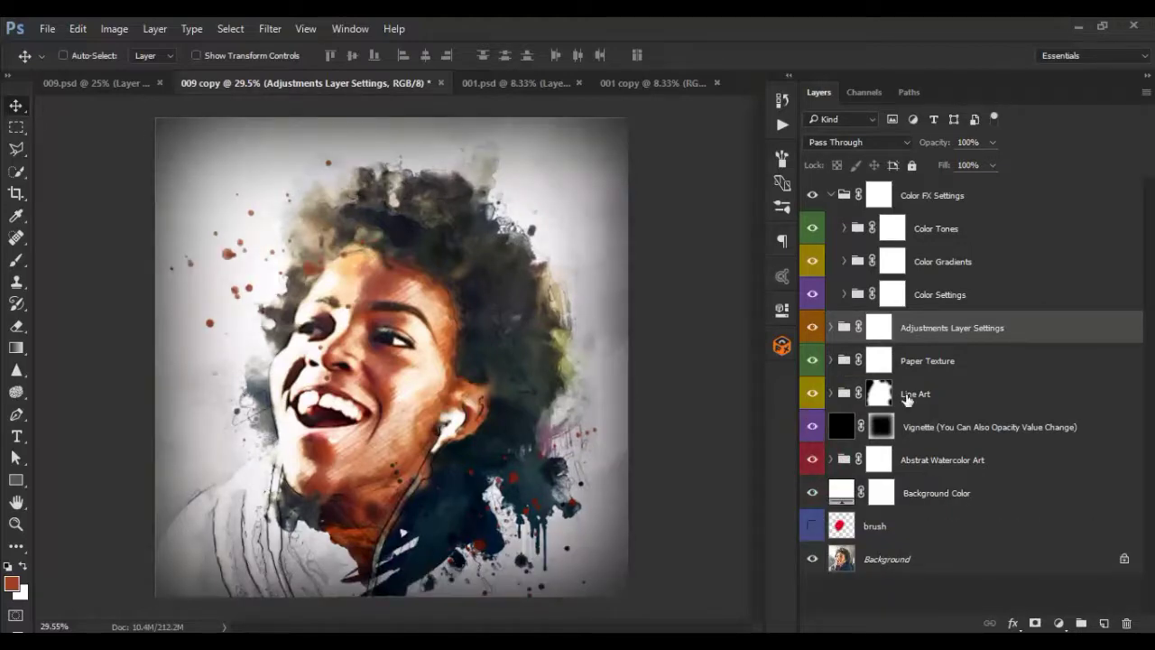
click(914, 425)
drag(948, 141, 925, 149)
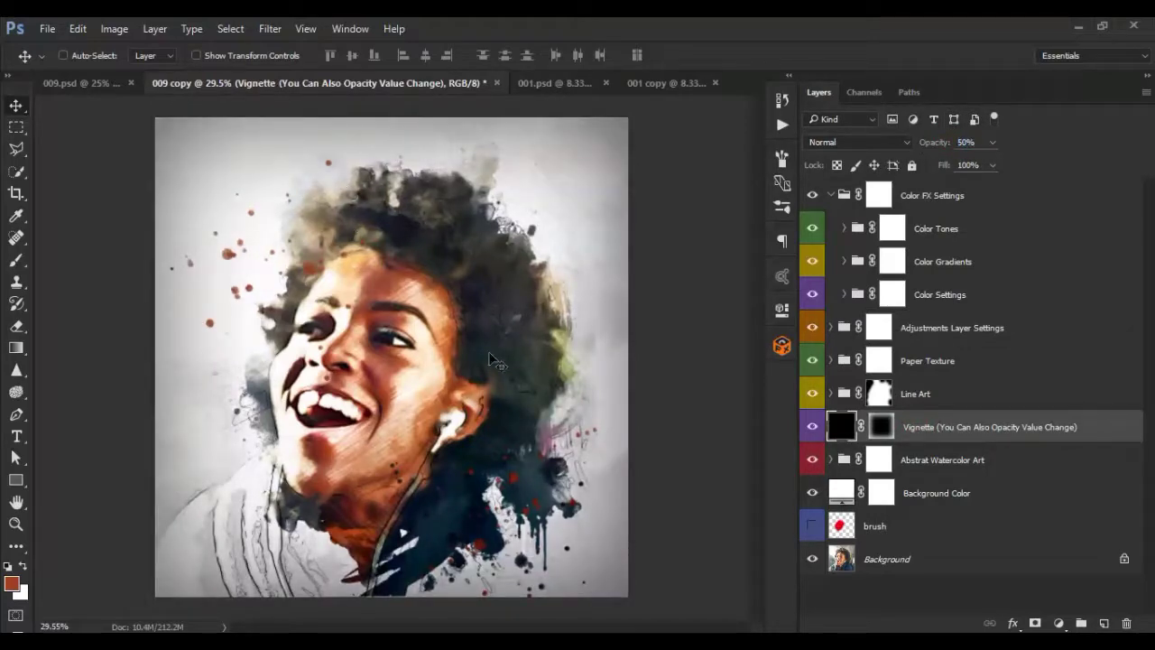
click(812, 427)
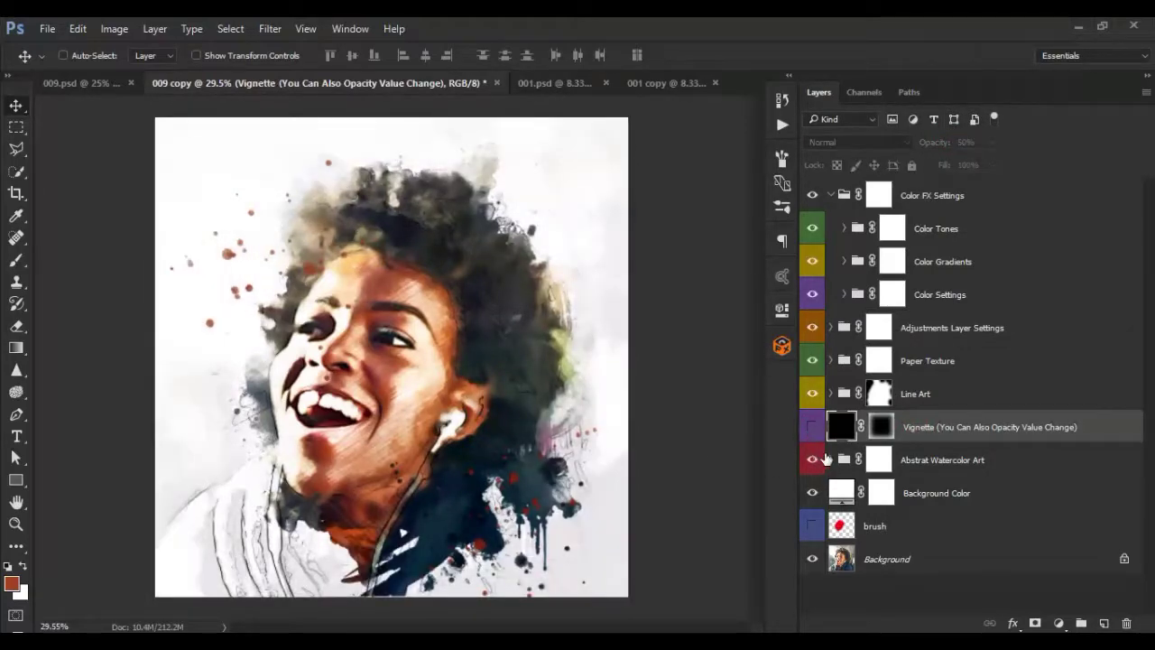
- Expand the Abstrat Watercolor Art group and preview the Watercolor layer hidden and shown
click(830, 459)
scroll(831, 451, down, 1)
scroll(831, 451, down, 4)
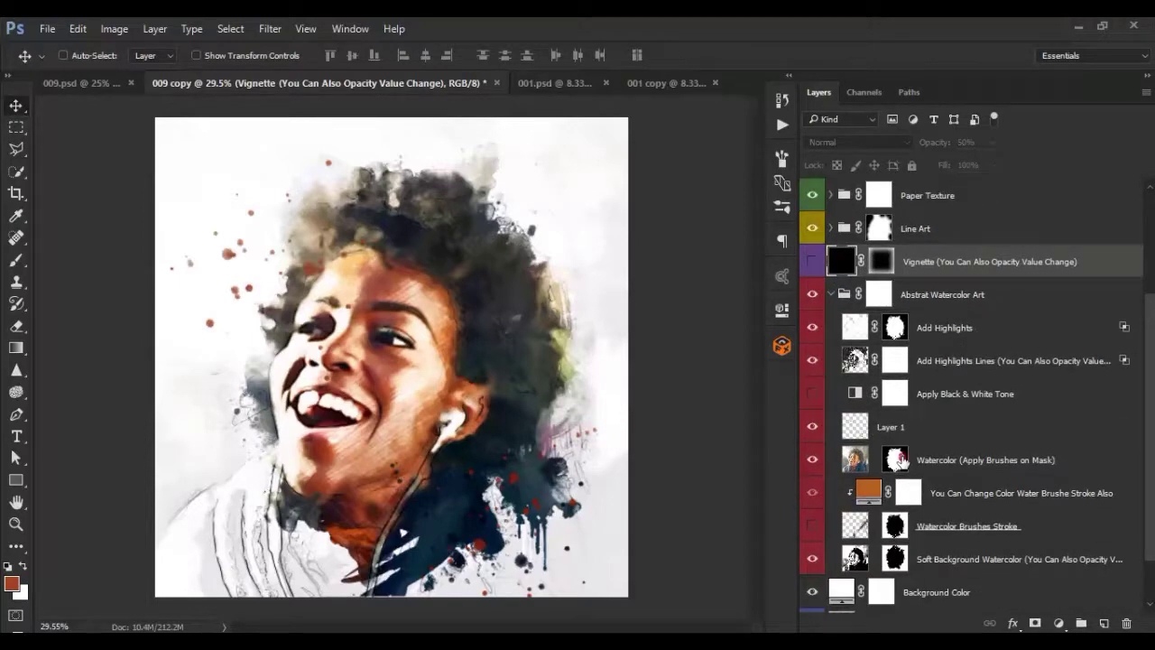
click(894, 459)
click(813, 459)
click(813, 459)
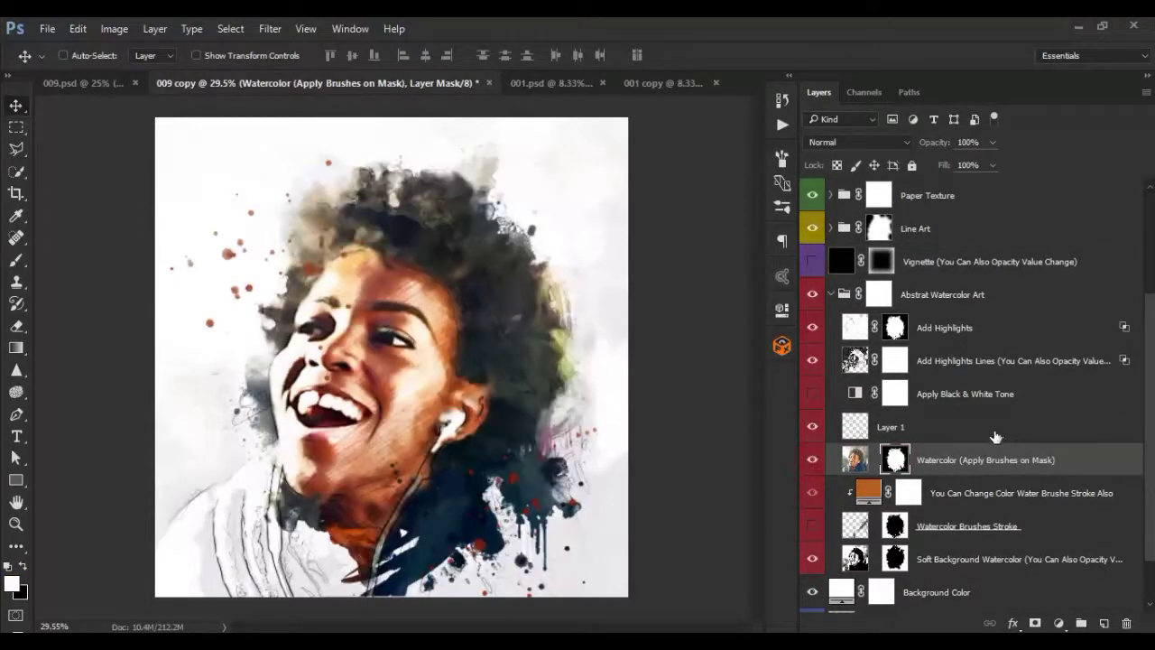
- Move Apply Black & White Tone below Layer 1 and clip it to the Watercolor layer
click(982, 397)
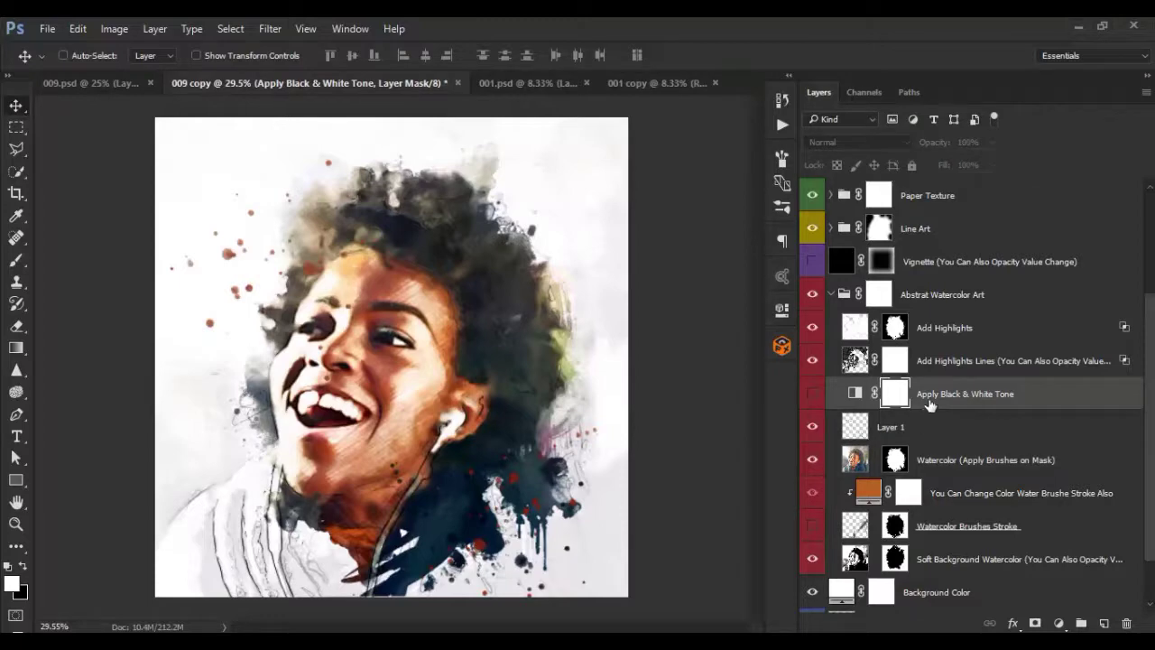
drag(938, 403, 944, 443)
right_click(948, 430)
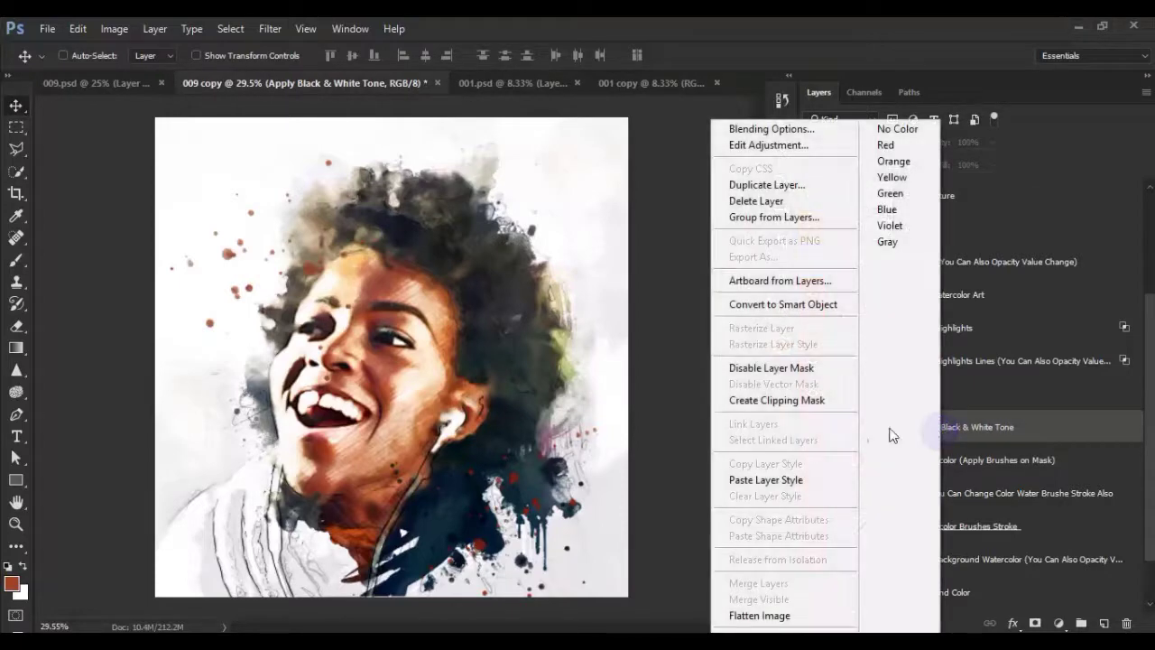
click(812, 402)
- Compare the colour and black & white portrait, leaving the black & white tone on
click(813, 426)
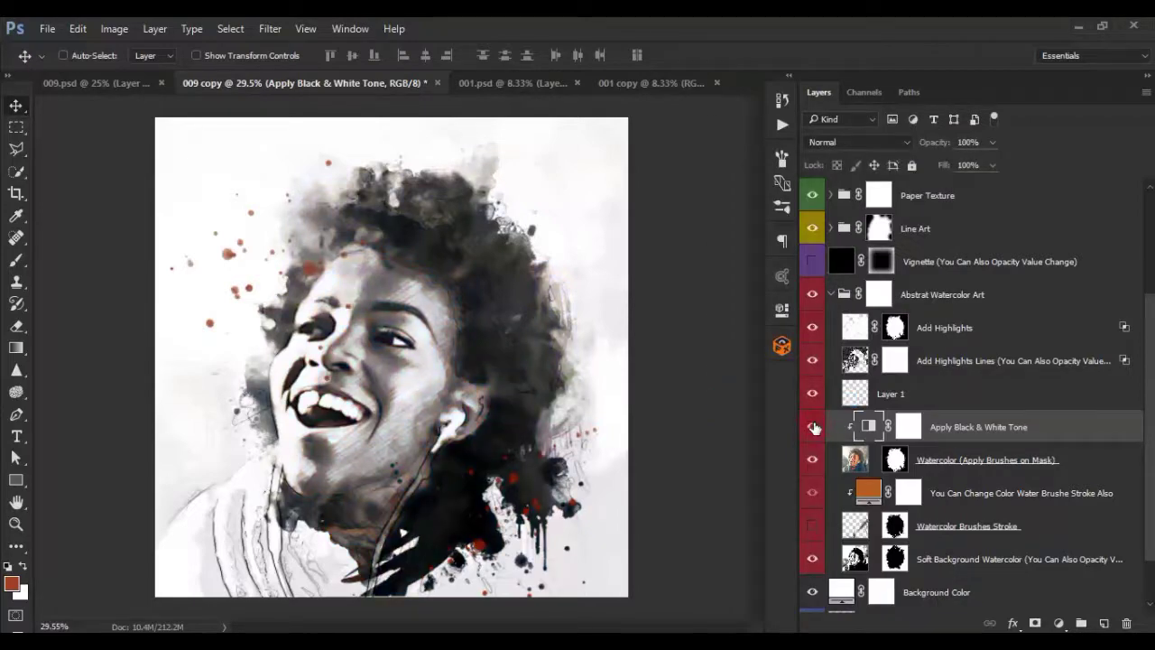
click(812, 426)
click(812, 426)
click(813, 426)
click(812, 426)
- Compare the portrait with and without Layer 1, ending with its red splashes hidden
click(816, 397)
click(813, 393)
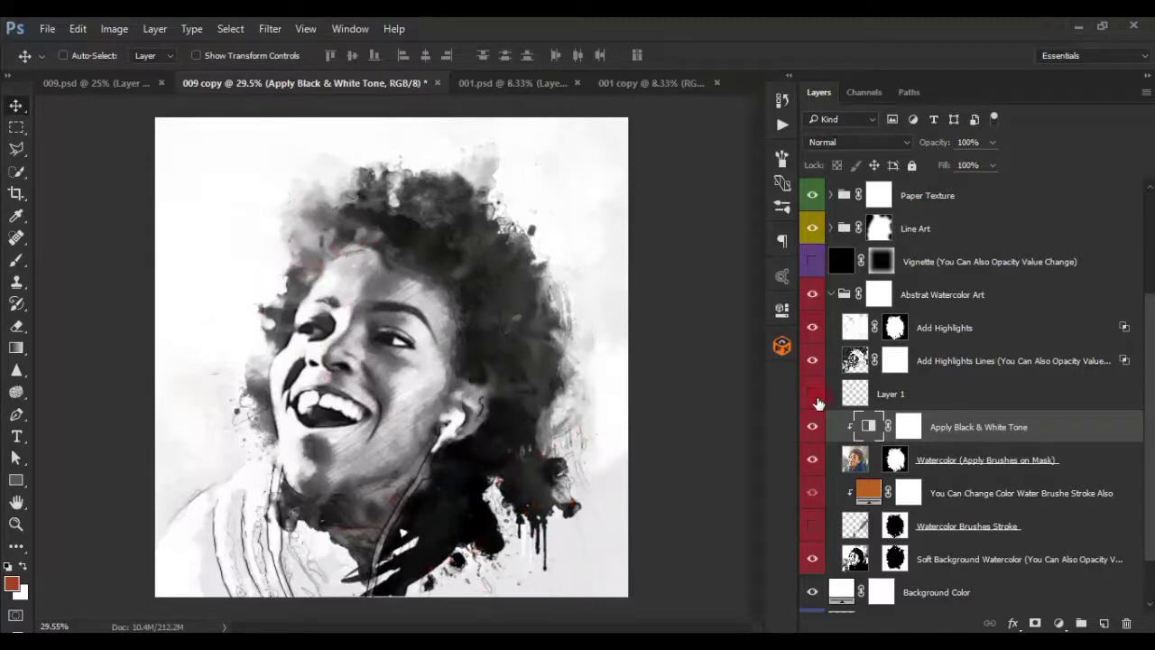
click(813, 393)
click(812, 394)
- Select Add Highlights Lines and compare the image with and without the Watercolor layer
click(928, 372)
scroll(903, 348, down, 2)
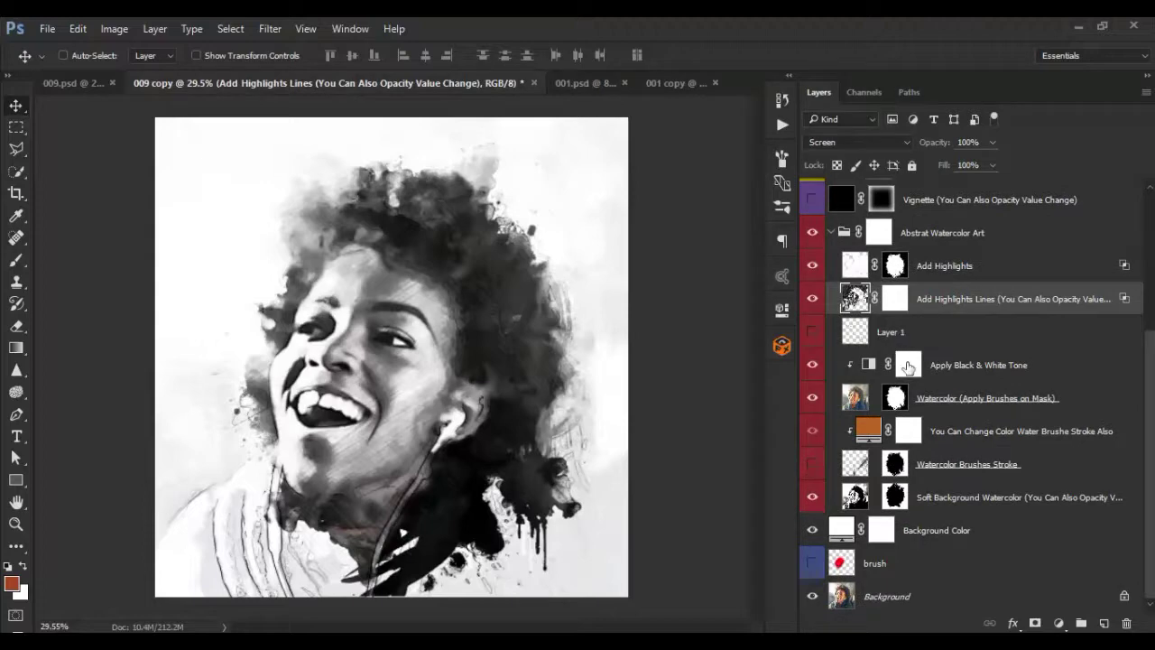
click(811, 399)
click(810, 399)
click(810, 399)
click(811, 399)
- Set the Background Color fill to dark gray #565656 and hide the black & white tone
double_click(848, 529)
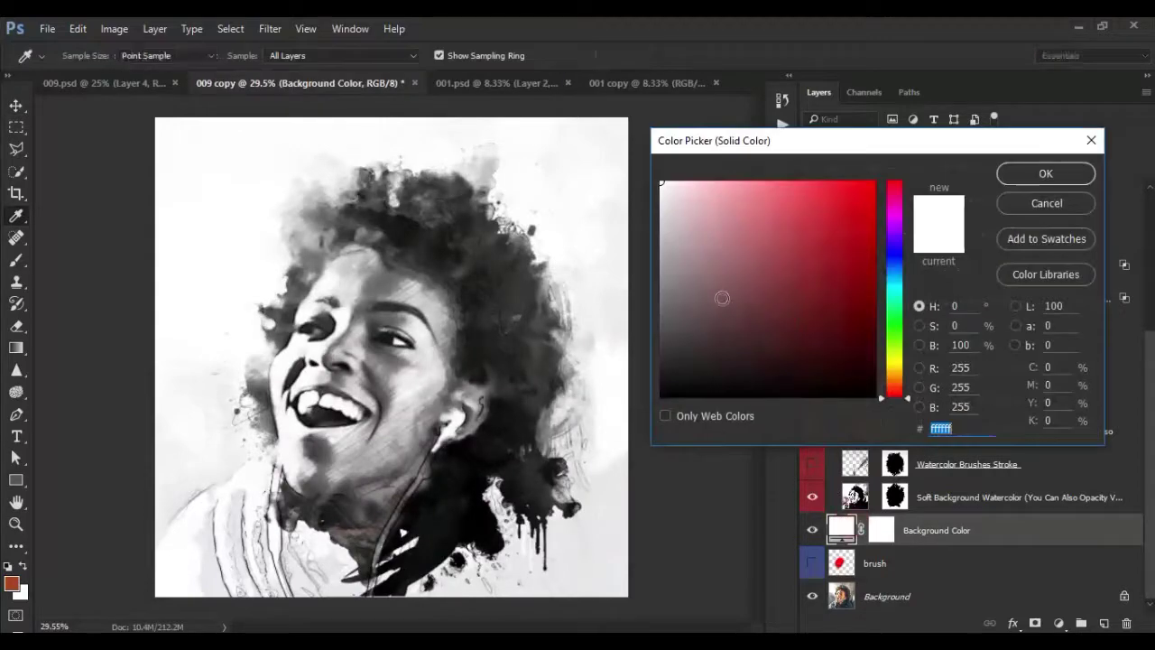
mouse_move(723, 297)
mouse_down()
mouse_move(626, 322)
mouse_move(616, 353)
mouse_up()
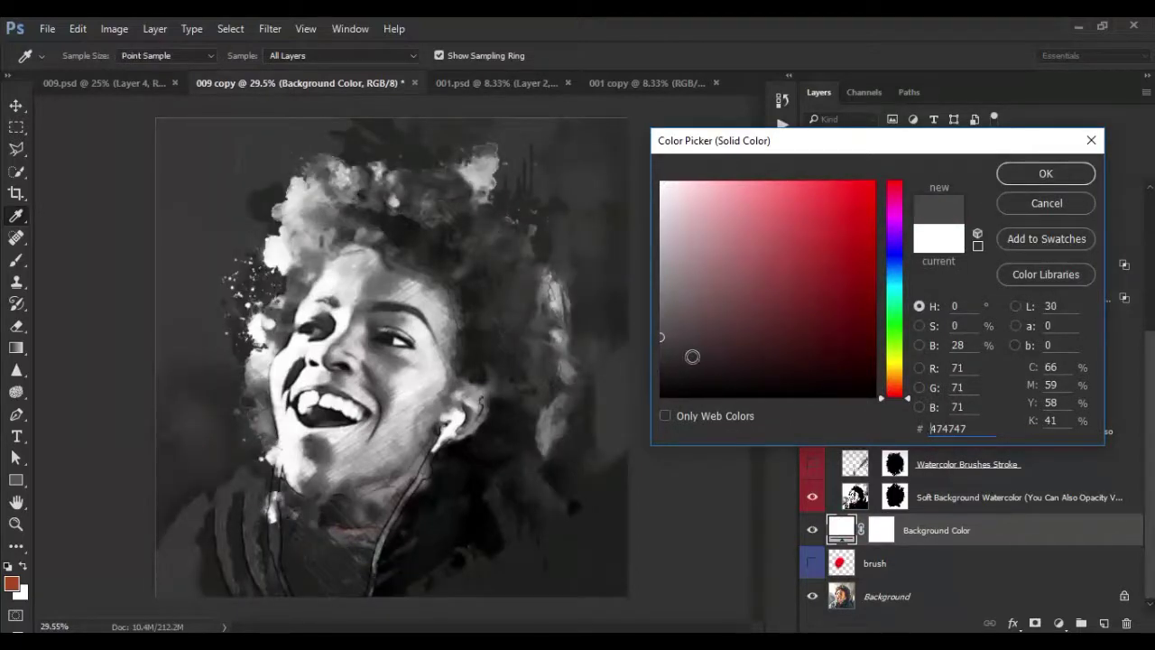
drag(615, 353, 662, 315)
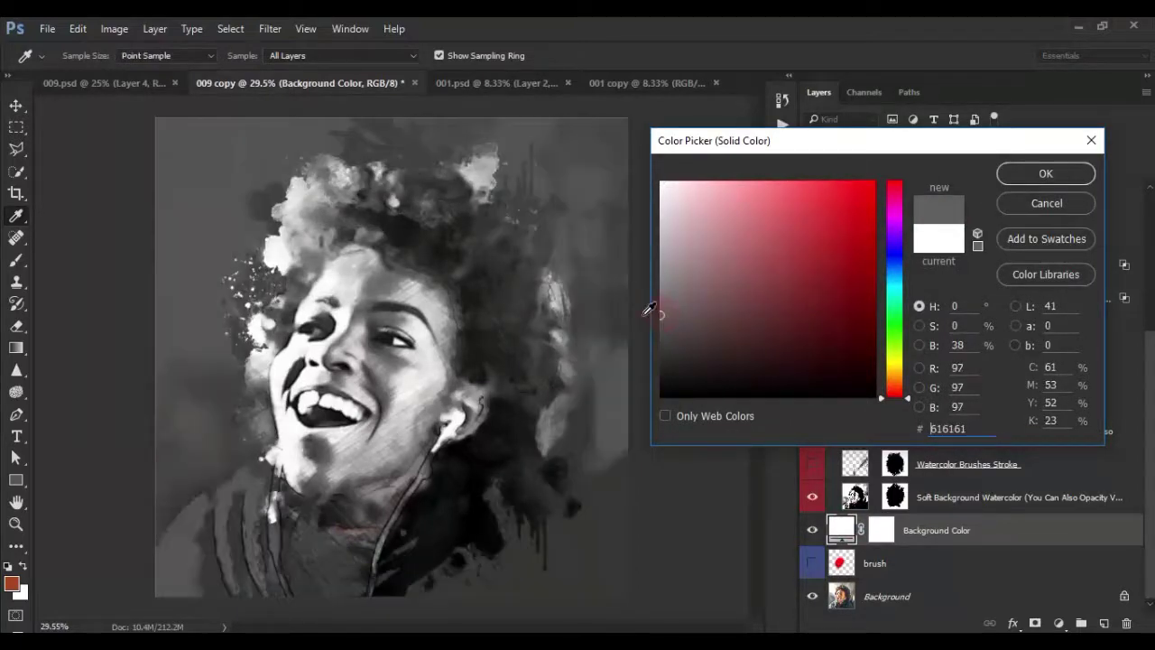
click(661, 324)
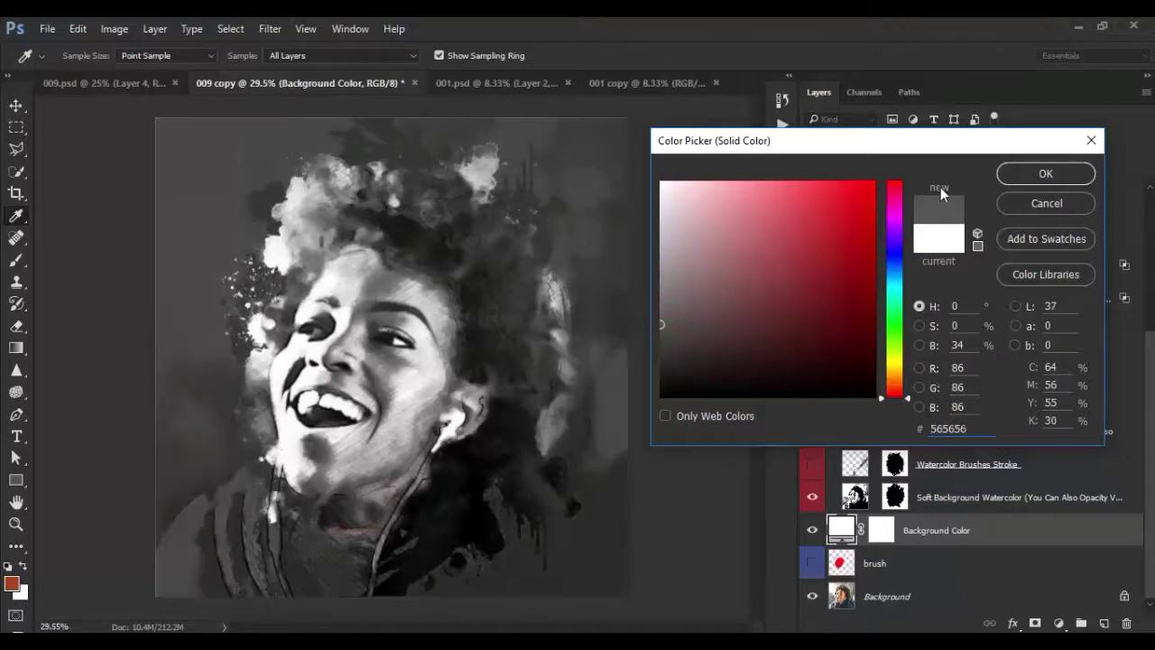
click(1011, 178)
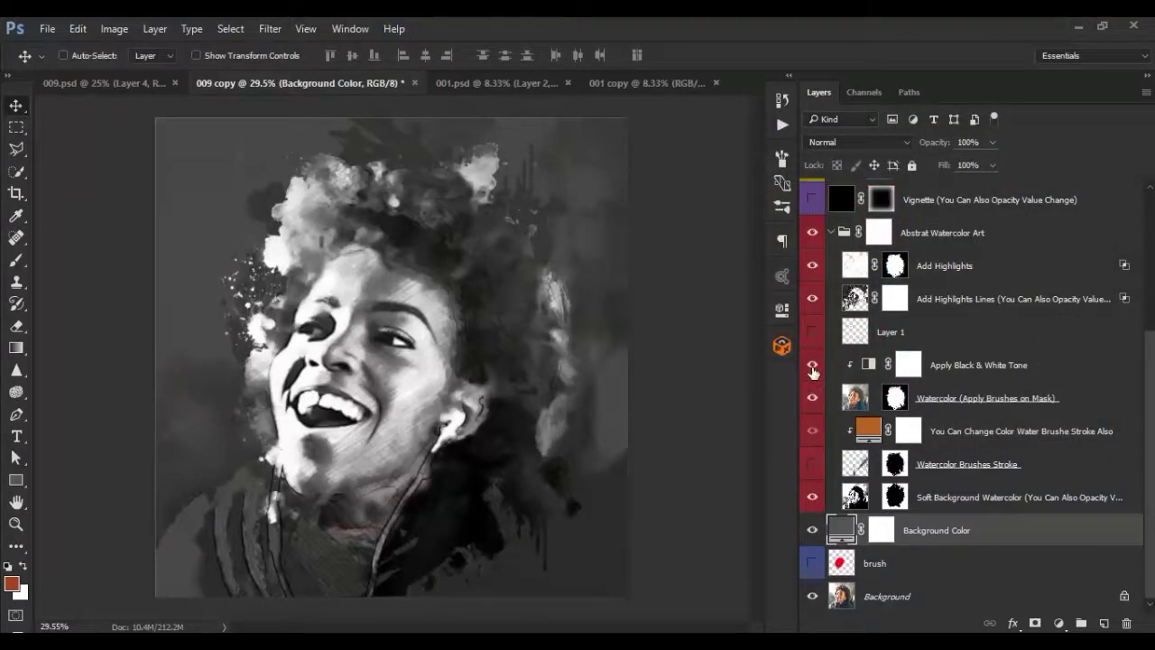
click(812, 366)
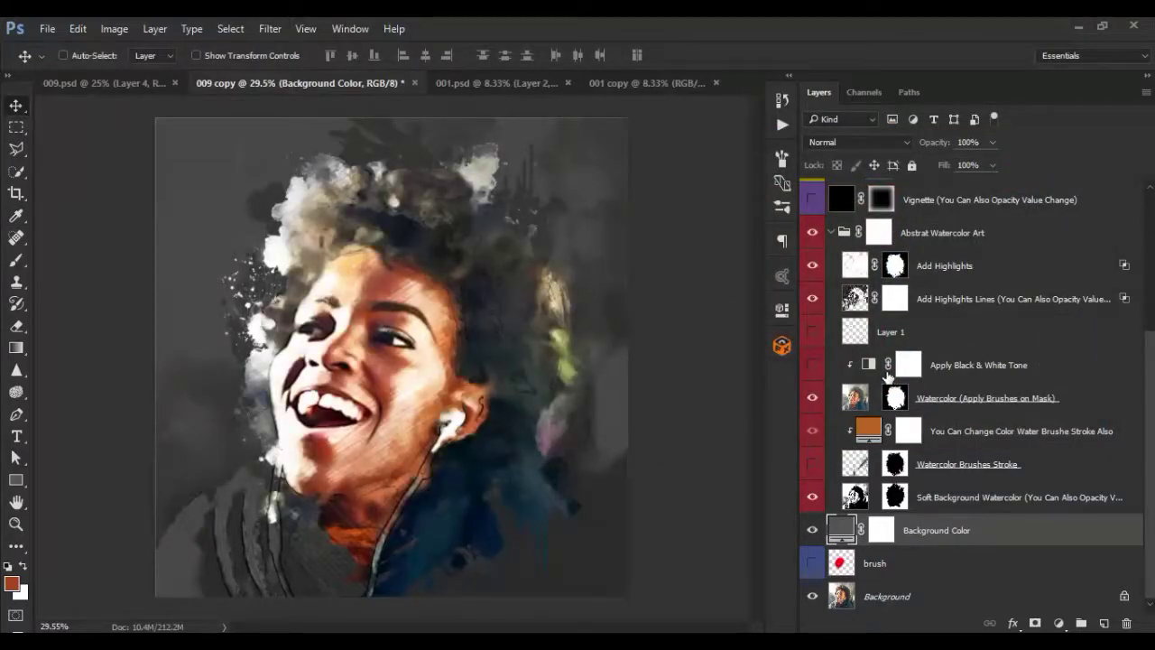